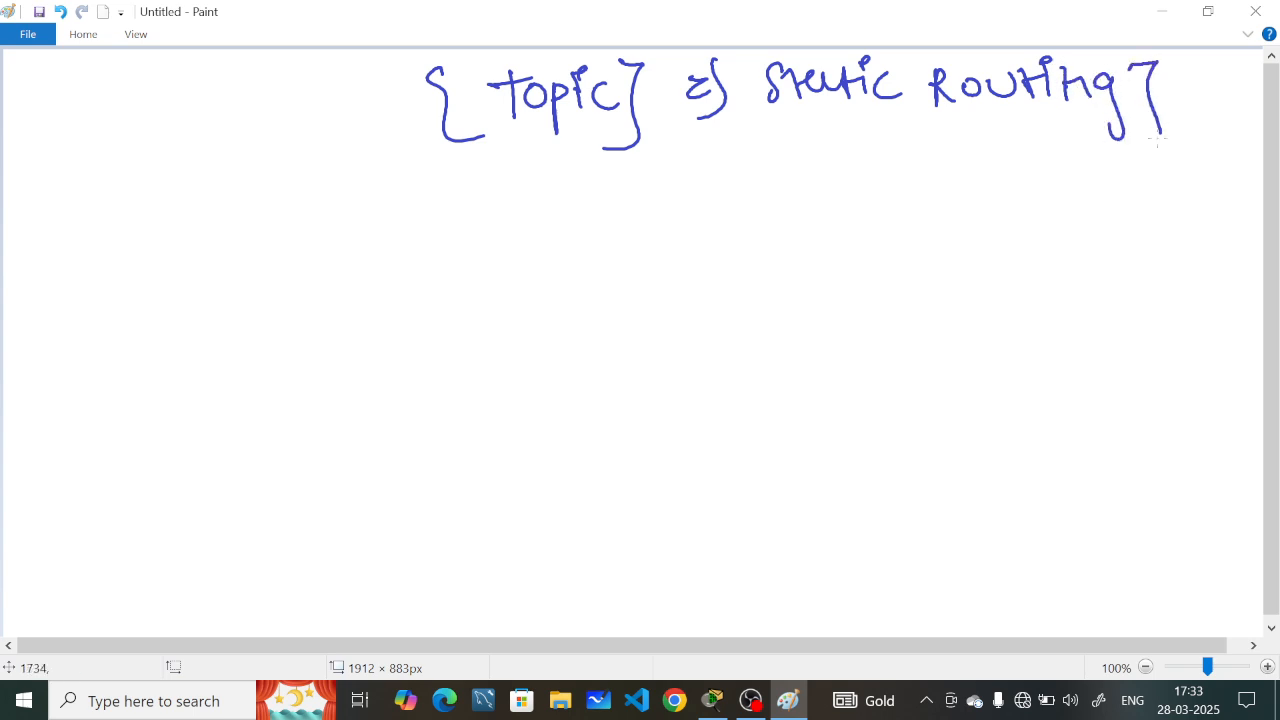
Step: Bracket and tick the "Static Routing" heading, then write "Router" in braces below it with lines above and below
left_click_drag(758, 60, 776, 135)
left_click_drag(1016, 120, 958, 150)
mouse_move(728, 192)
left_mouse_down()
mouse_move(820, 223)
mouse_move(850, 223)
mouse_move(866, 200)
left_mouse_up()
mouse_move(876, 180)
left_mouse_down()
mouse_move(903, 252)
mouse_move(870, 258)
left_mouse_up()
mouse_move(705, 170)
left_mouse_down()
mouse_move(699, 217)
mouse_move(745, 258)
left_mouse_up()
left_click_drag(808, 166, 753, 166)
left_click_drag(742, 260, 812, 262)
Step: Draw an arrow below "Router" and write "Layer - 3" beside it, circling the 3
left_click_drag(750, 310, 778, 366)
mouse_move(850, 305)
left_mouse_down()
mouse_move(866, 332)
mouse_move(906, 318)
mouse_move(928, 366)
left_mouse_up()
left_click_drag(940, 314, 964, 330)
mouse_move(968, 330)
left_mouse_down()
mouse_move(988, 316)
mouse_move(1022, 352)
left_mouse_up()
left_click_drag(1040, 290, 1036, 292)
Step: Write "N/W device" under "Layer - 3" and draw a curved arrow beside it
mouse_move(948, 424)
left_mouse_down()
mouse_move(976, 422)
mouse_move(990, 438)
left_mouse_up()
left_click_drag(1002, 404, 1110, 414)
left_click_drag(1118, 404, 1156, 404)
left_click_drag(1158, 398, 1174, 418)
left_click_drag(1180, 404, 1206, 410)
mouse_move(858, 378)
left_mouse_down()
mouse_move(722, 438)
mouse_move(745, 398)
left_mouse_up()
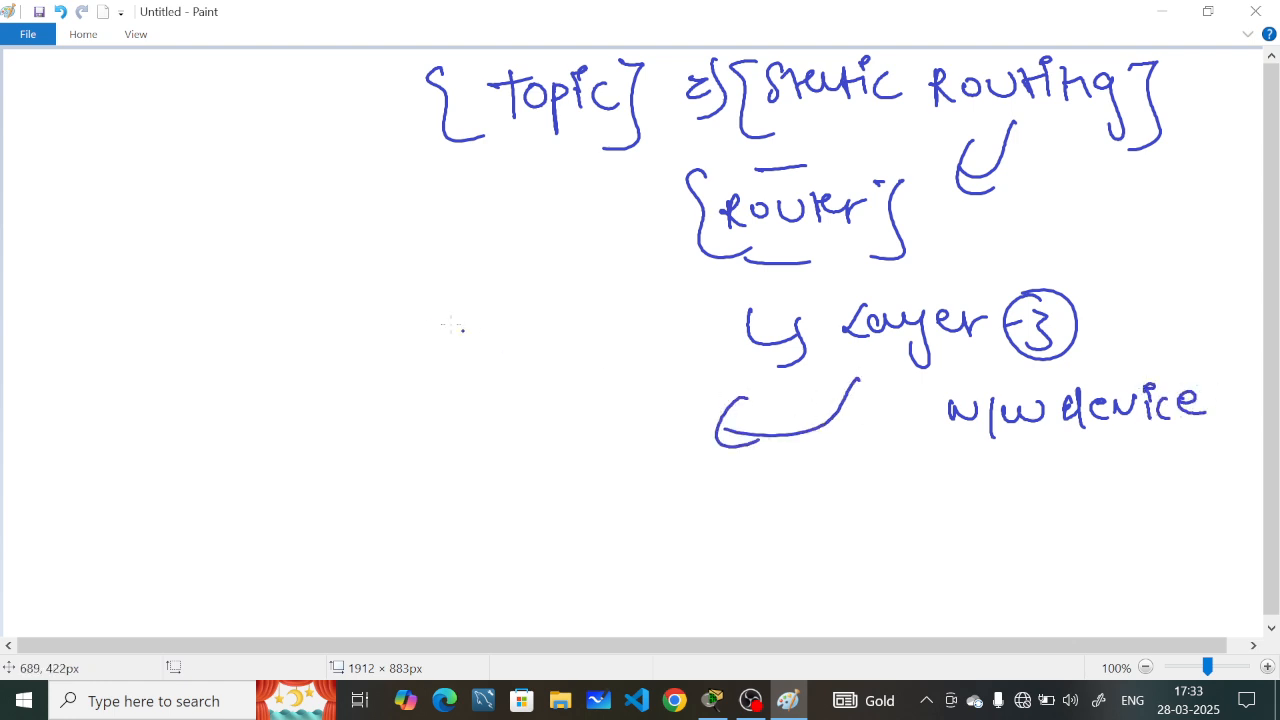
Step: Write "Network Layer of OSI model" beside the layer 3 note, enclosed in brackets with lines above and below
left_click_drag(302, 326, 334, 322)
mouse_move(340, 338)
left_mouse_down()
mouse_move(452, 292)
mouse_move(540, 298)
mouse_move(646, 258)
left_mouse_up()
mouse_move(404, 368)
left_mouse_down()
mouse_move(526, 356)
mouse_move(556, 330)
mouse_move(500, 440)
mouse_move(540, 410)
mouse_move(624, 398)
left_mouse_up()
left_click_drag(628, 350, 608, 422)
mouse_move(266, 314)
left_mouse_down()
mouse_move(312, 380)
mouse_move(336, 370)
left_mouse_up()
left_click_drag(305, 304, 426, 266)
mouse_move(344, 372)
left_mouse_down()
mouse_move(366, 432)
mouse_move(468, 478)
mouse_move(586, 432)
left_mouse_up()
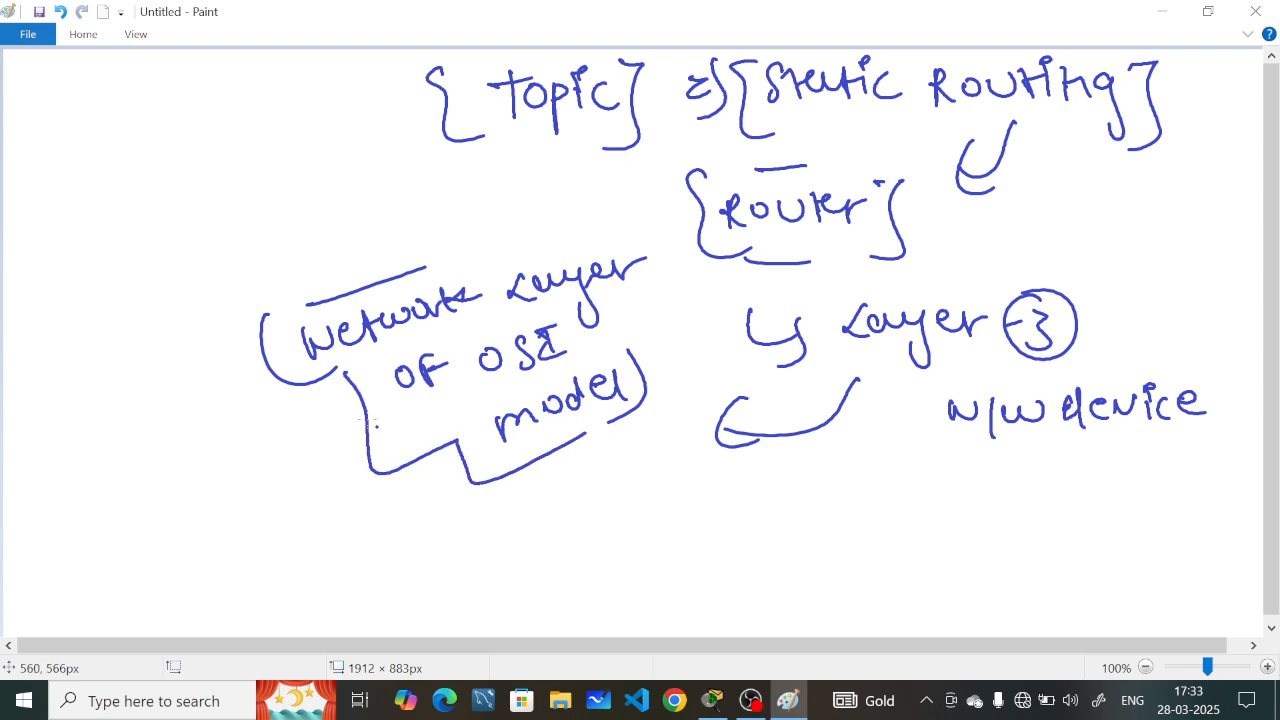
Step: Write "Manual Routing" beside the topic heading and frame it with brackets and lines
mouse_move(40, 137)
left_mouse_down()
mouse_move(106, 104)
mouse_move(174, 104)
mouse_move(194, 120)
left_mouse_up()
left_click_drag(192, 84, 200, 116)
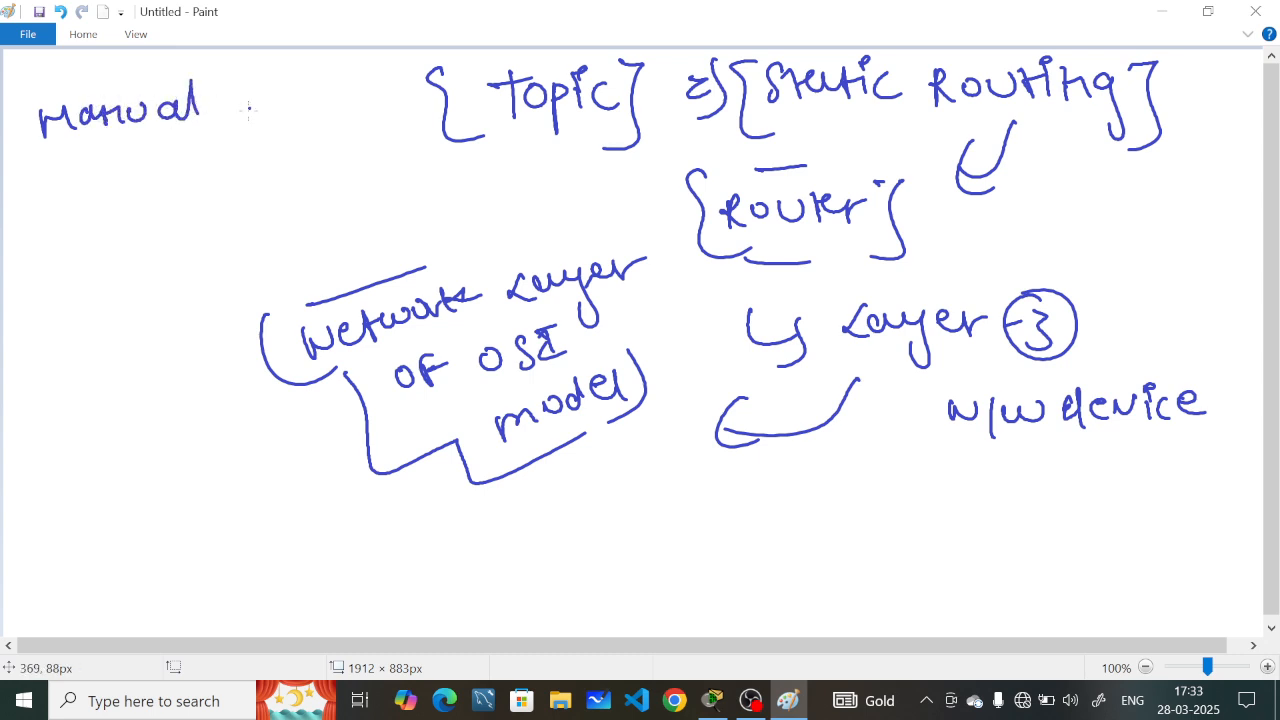
mouse_move(91, 187)
left_mouse_down()
mouse_move(158, 160)
mouse_move(196, 165)
mouse_move(190, 137)
left_mouse_up()
mouse_move(200, 145)
left_mouse_down()
mouse_move(244, 142)
mouse_move(250, 192)
left_mouse_up()
mouse_move(256, 124)
left_mouse_down()
mouse_move(292, 150)
mouse_move(274, 192)
left_mouse_up()
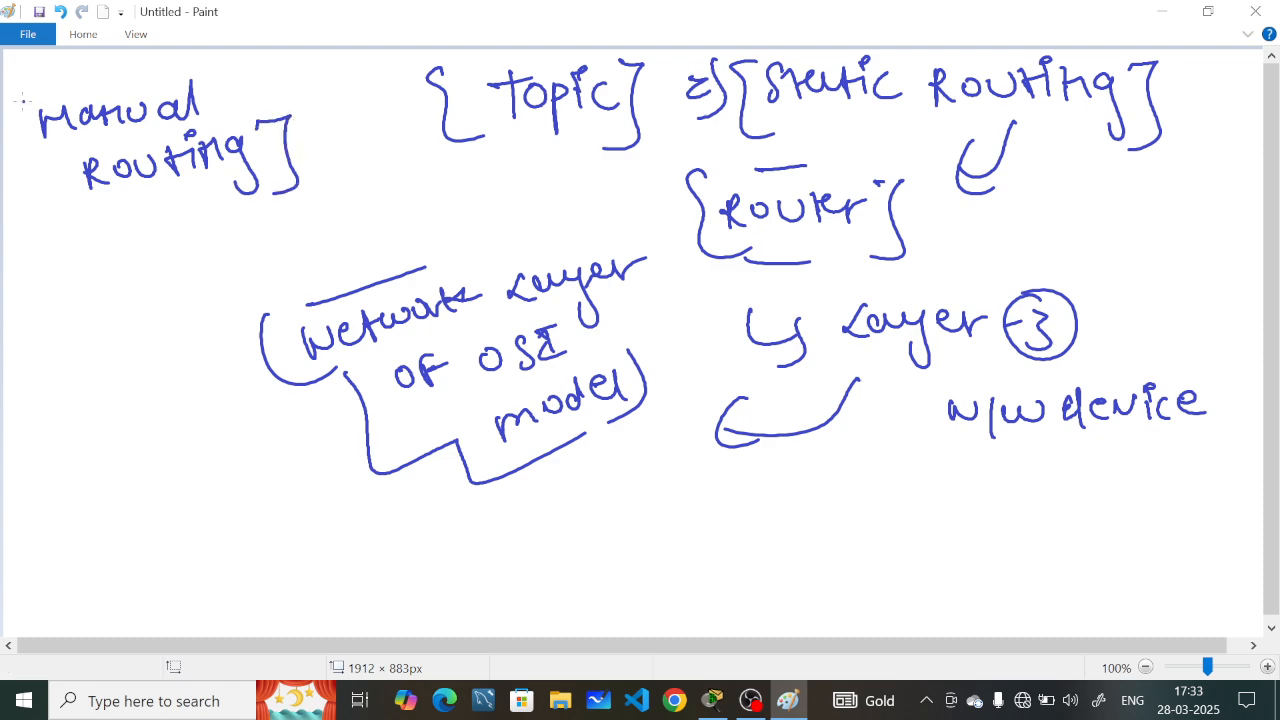
mouse_move(16, 94)
left_mouse_down()
mouse_move(46, 150)
mouse_move(150, 73)
left_mouse_up()
left_click_drag(230, 75, 262, 118)
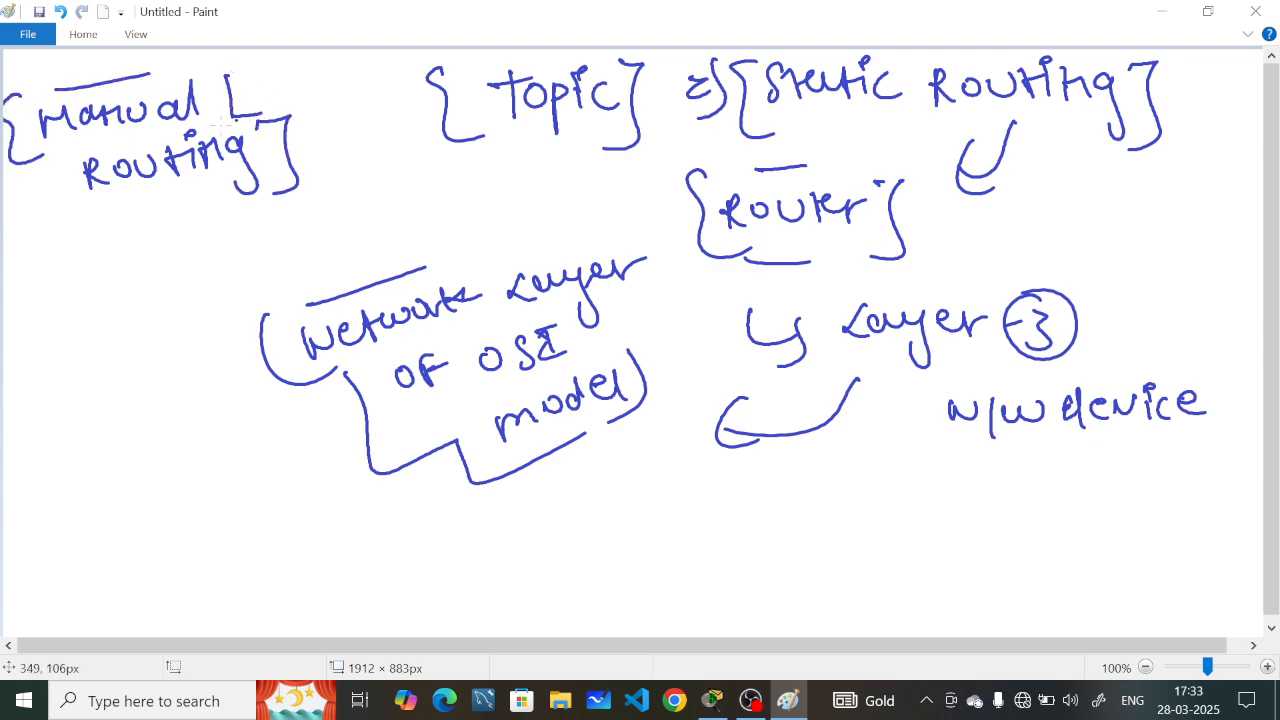
mouse_move(64, 158)
left_mouse_down()
mouse_move(68, 218)
mouse_move(262, 196)
left_mouse_up()
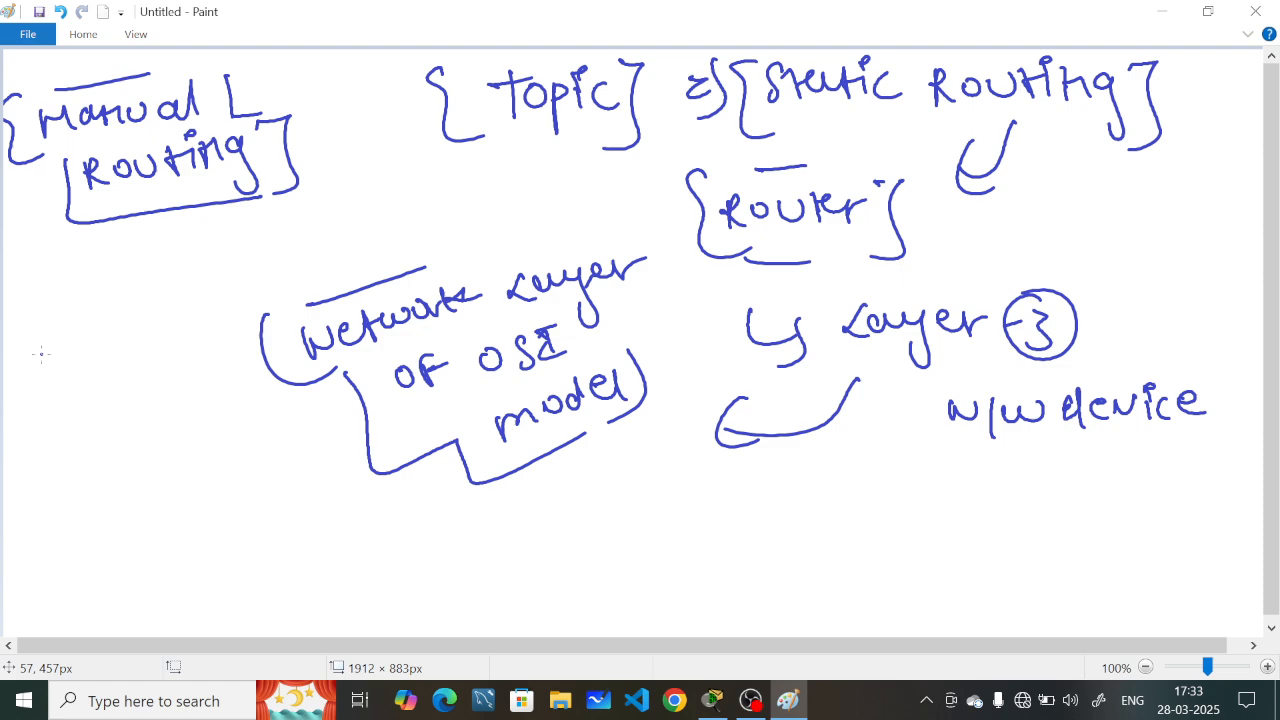
Step: Write "CPT" in braces beside the OSI model note, with a line above it
left_click_drag(66, 384, 62, 420)
mouse_move(84, 380)
left_mouse_down()
mouse_move(84, 416)
mouse_move(86, 398)
left_mouse_up()
left_click_drag(104, 377, 128, 374)
left_click_drag(116, 376, 116, 414)
left_click_drag(134, 355, 118, 450)
mouse_move(28, 351)
left_mouse_down()
mouse_move(46, 445)
mouse_move(100, 346)
left_mouse_up()
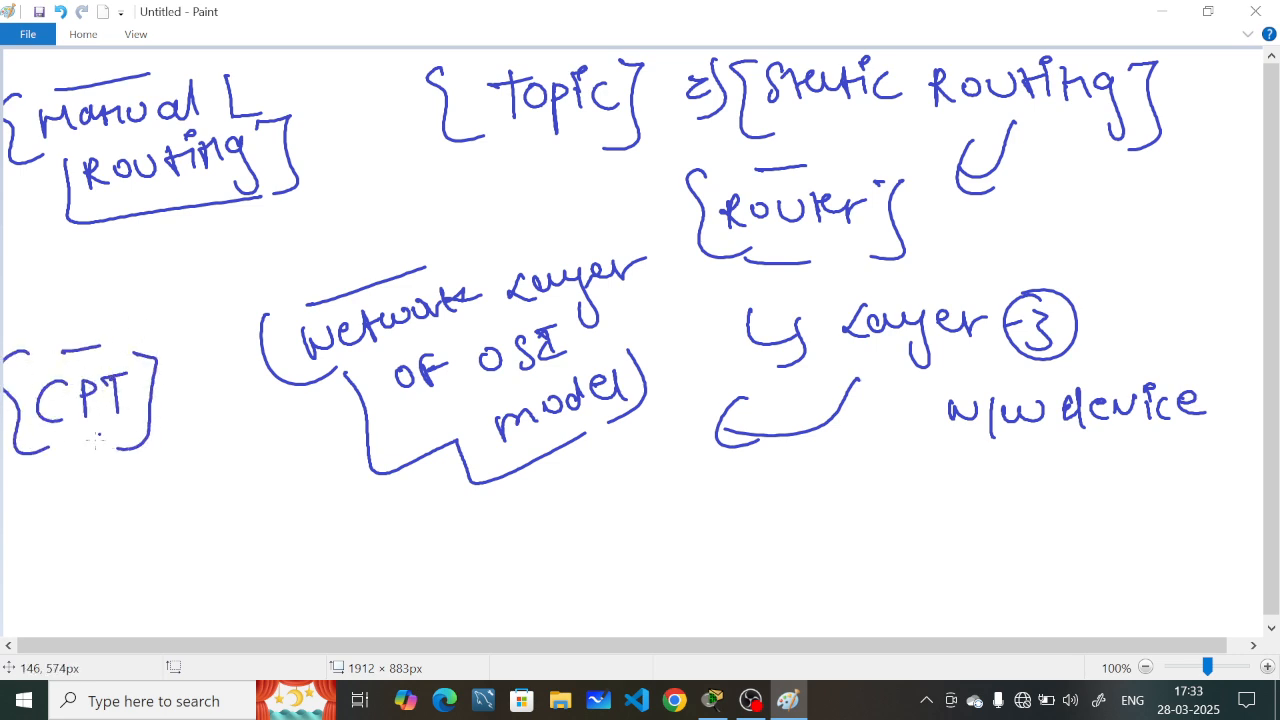
Step: Draw an arrow from "CPT" to "N/W Labs", enclosed in braces with lines above and below "N/W"
mouse_move(62, 458)
left_mouse_down()
mouse_move(110, 452)
mouse_move(130, 510)
left_mouse_up()
left_click_drag(142, 486, 122, 540)
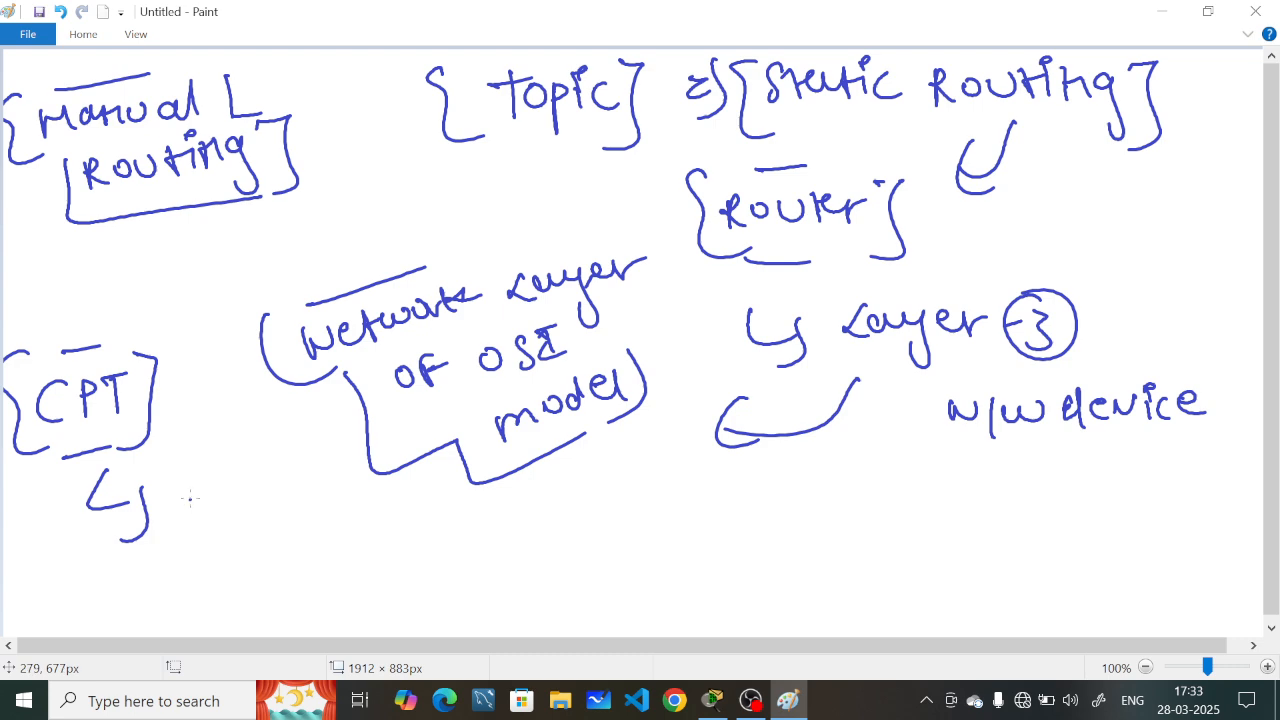
mouse_move(192, 522)
left_mouse_down()
mouse_move(230, 492)
mouse_move(236, 520)
left_mouse_up()
mouse_move(246, 494)
left_mouse_down()
mouse_move(287, 492)
mouse_move(368, 530)
mouse_move(404, 516)
mouse_move(414, 530)
left_mouse_up()
left_click_drag(436, 510, 422, 577)
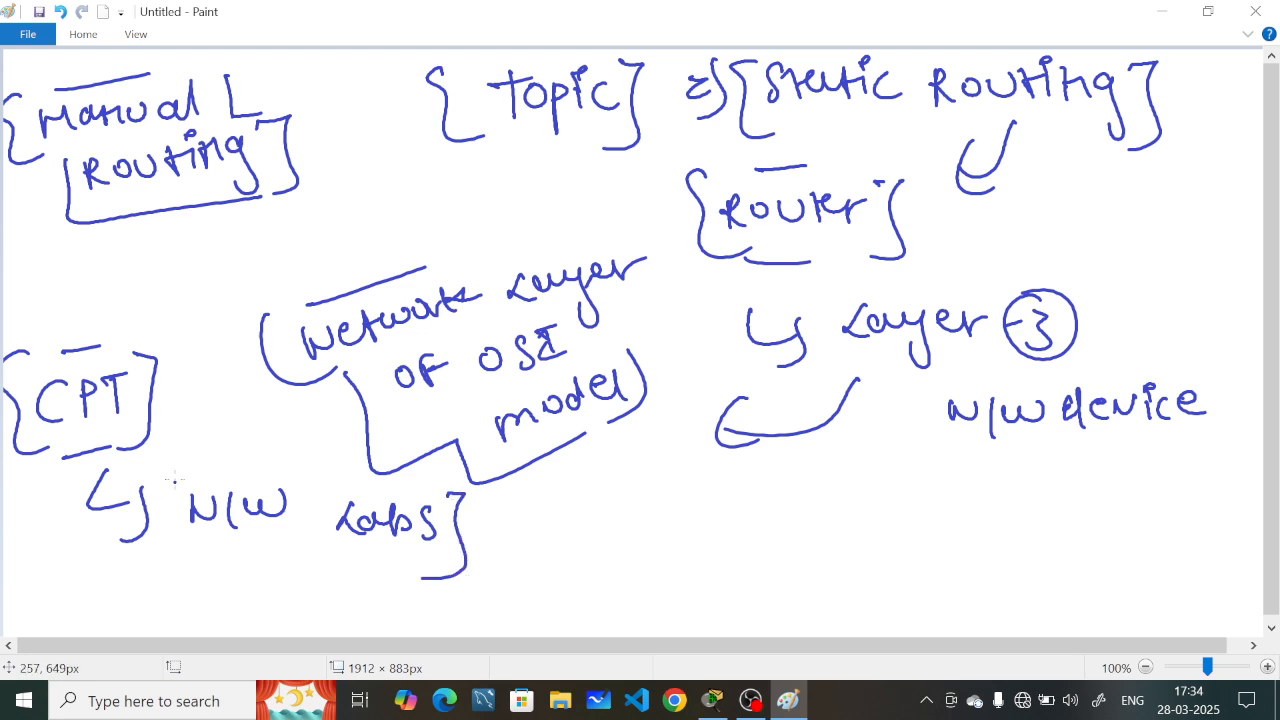
left_click_drag(178, 474, 202, 563)
left_click_drag(228, 467, 292, 466)
left_click_drag(244, 566, 306, 565)
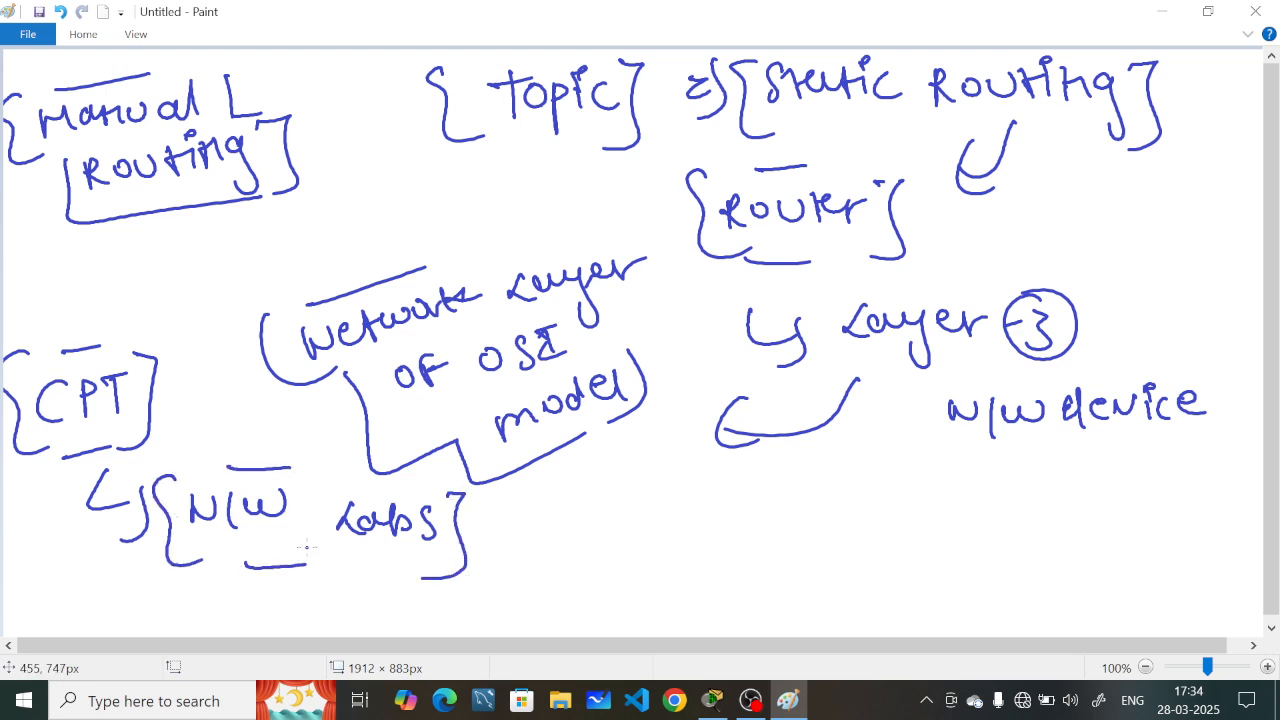
Step: Select the whole canvas and delete all handwritten notes
left_click(29, 332)
left_click(1247, 36)
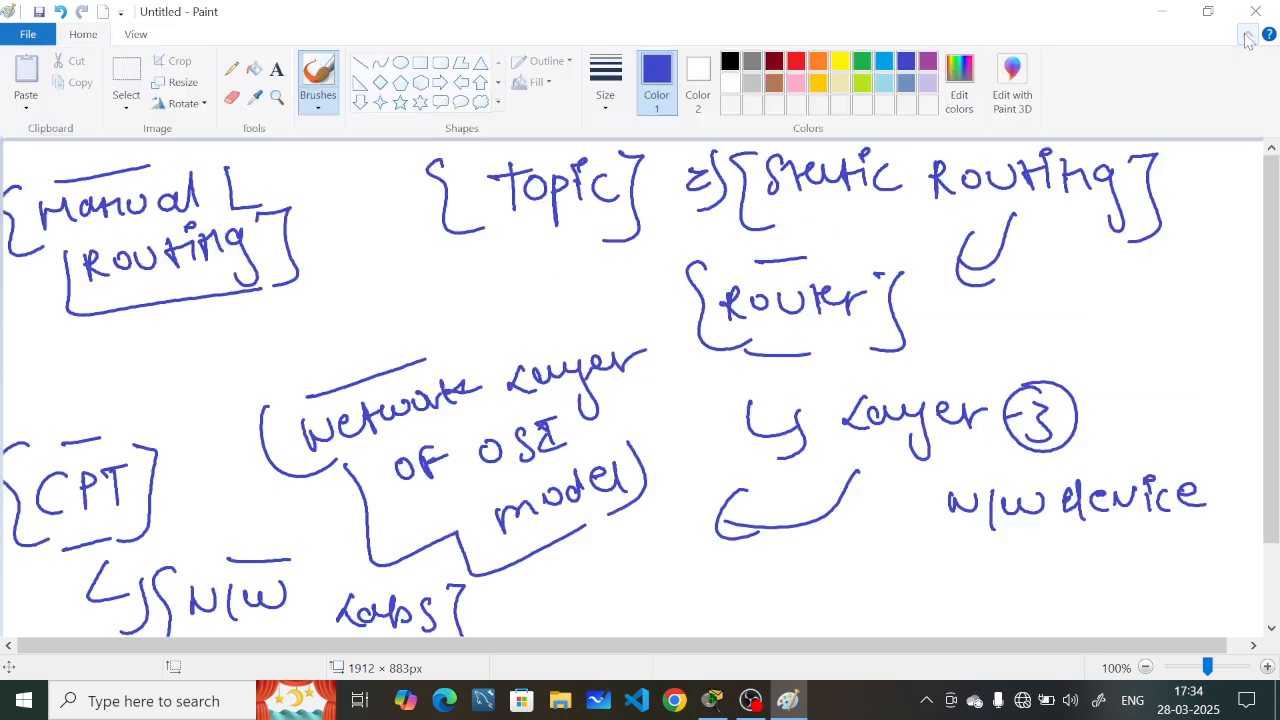
left_click(127, 105)
left_click(170, 152)
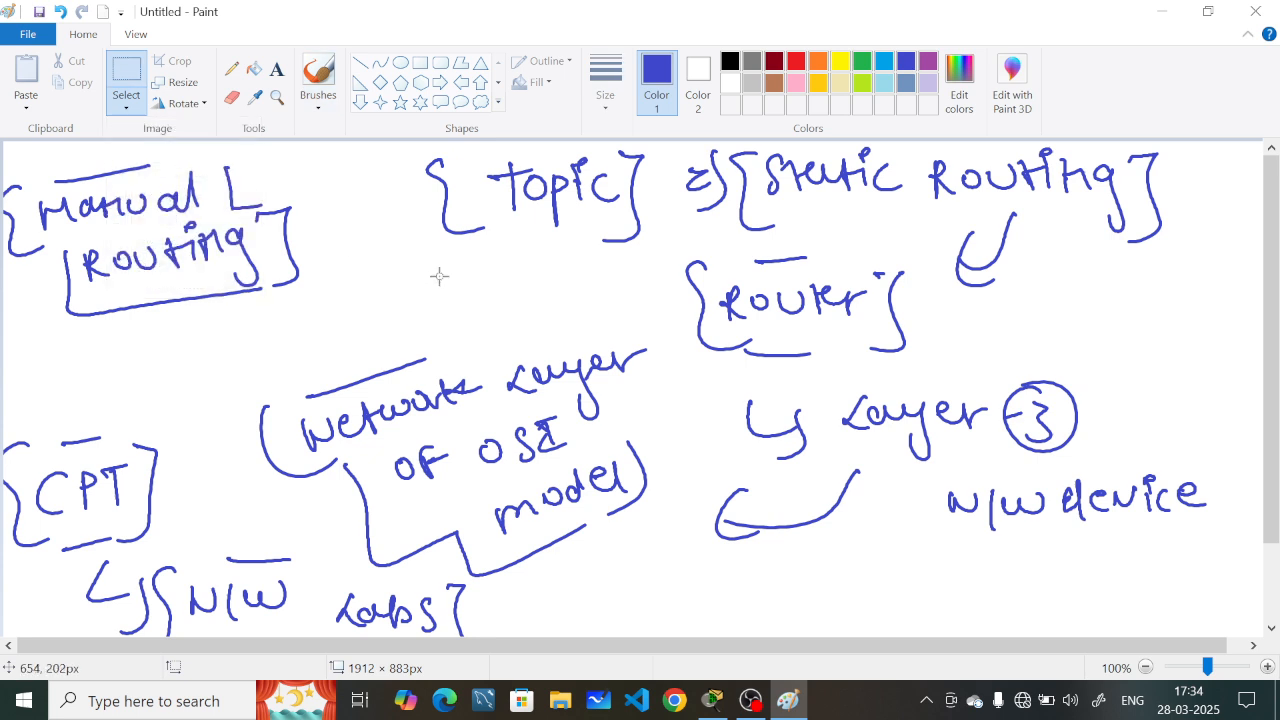
right_click(438, 276)
left_click(481, 384)
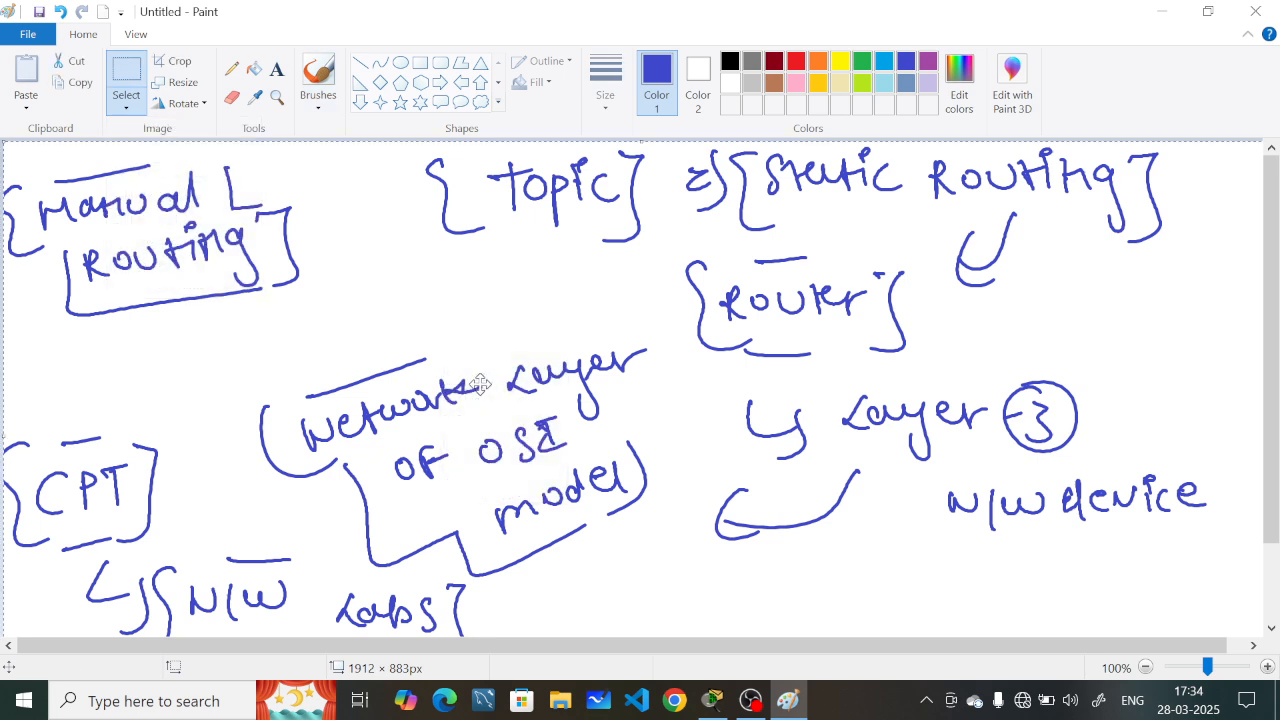
key("Delete")
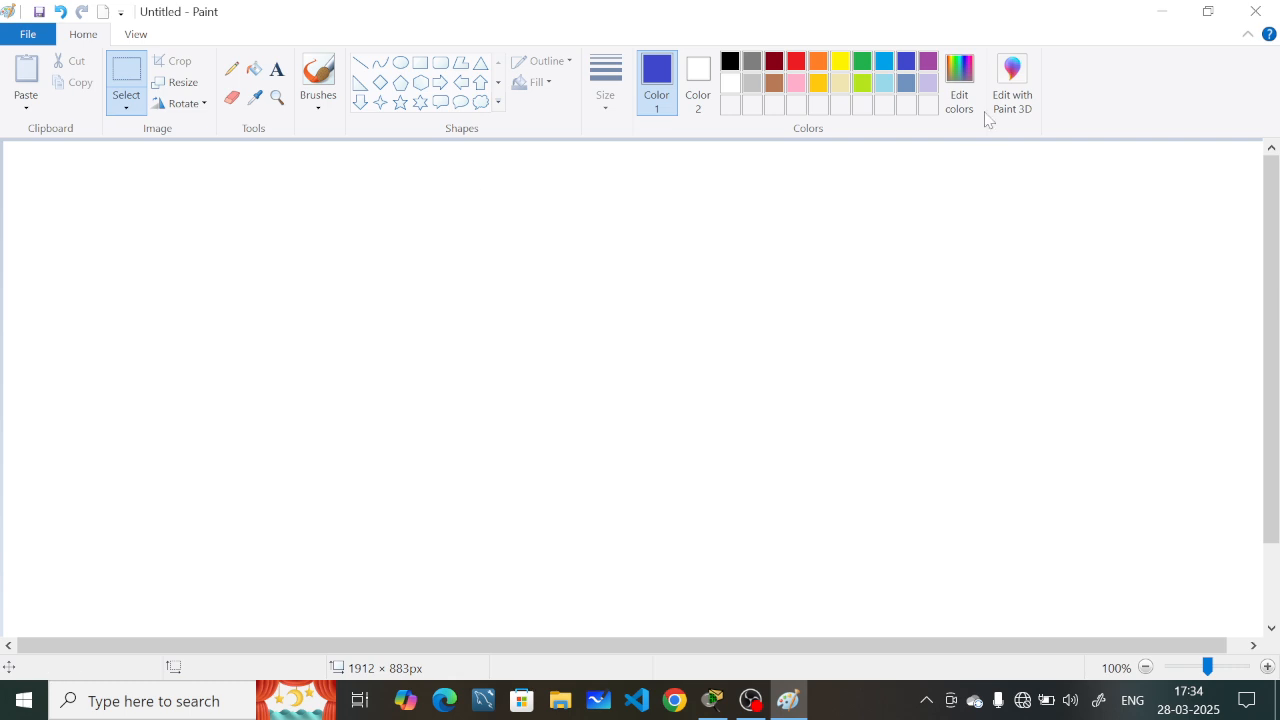
Step: Return to the brush and write the heading "Routing" in brackets with lines above and below on the cleared canvas
left_click(318, 76)
left_click(1248, 34)
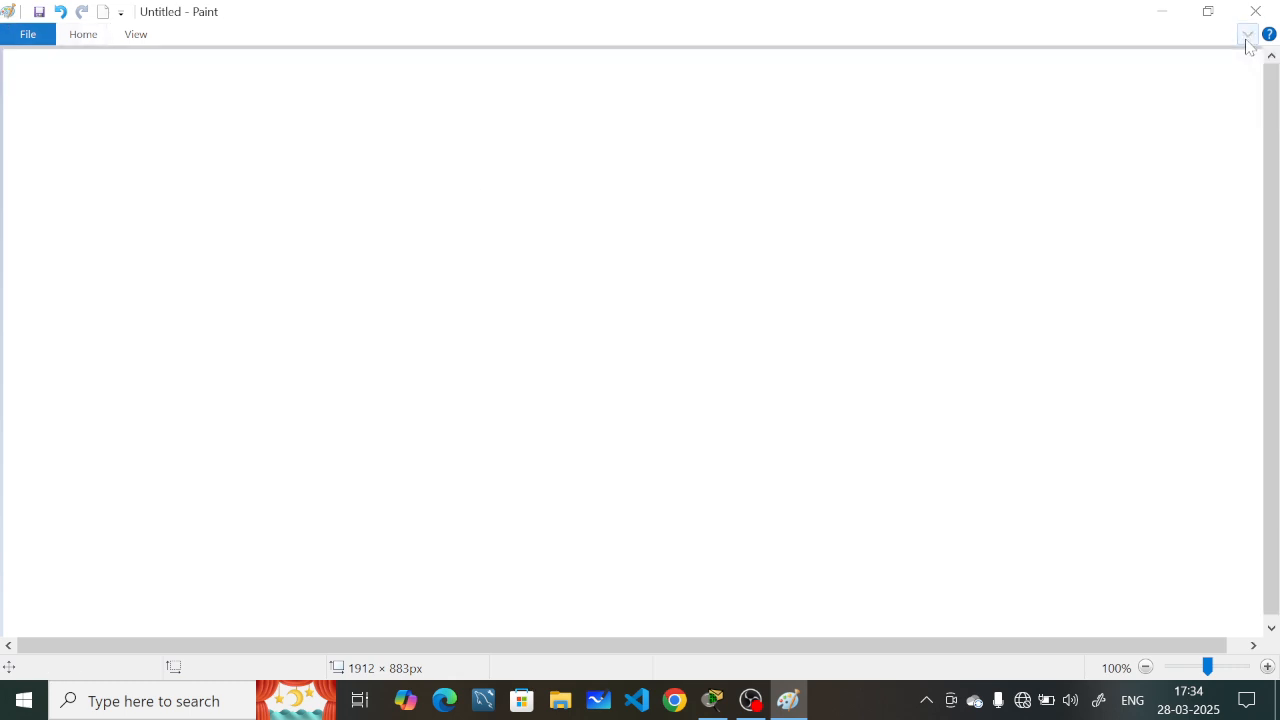
mouse_move(29, 79)
left_mouse_down()
mouse_move(30, 121)
mouse_move(63, 82)
left_mouse_up()
mouse_move(82, 74)
left_mouse_down()
mouse_move(100, 74)
mouse_move(118, 102)
left_mouse_up()
mouse_move(106, 74)
left_mouse_down()
mouse_move(142, 70)
mouse_move(154, 98)
mouse_move(240, 68)
mouse_move(214, 134)
left_mouse_up()
left_click_drag(22, 64, 46, 142)
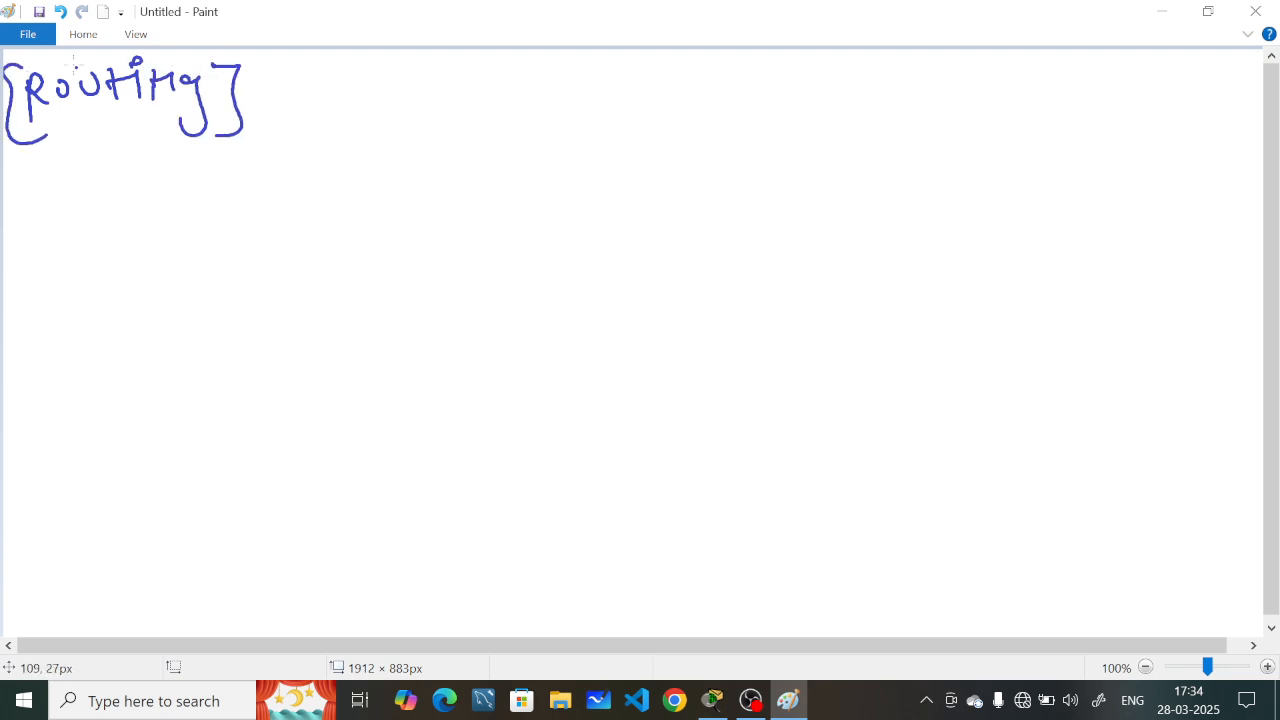
left_click_drag(64, 60, 98, 58)
left_click_drag(68, 140, 118, 142)
Step: Draw an arrow from "Routing" to "Best path", written in braces with lines above and below
left_click_drag(258, 86, 292, 80)
left_click_drag(292, 70, 285, 118)
left_click_drag(338, 68, 340, 104)
left_click_drag(358, 84, 382, 96)
mouse_move(410, 66)
left_mouse_down()
mouse_move(392, 98)
mouse_move(424, 96)
left_mouse_up()
mouse_move(446, 74)
left_mouse_down()
mouse_move(450, 114)
mouse_move(462, 82)
left_mouse_up()
left_click_drag(488, 72, 500, 96)
mouse_move(512, 66)
left_mouse_down()
mouse_move(518, 94)
mouse_move(534, 98)
left_mouse_up()
mouse_move(542, 66)
left_mouse_down()
mouse_move(556, 64)
mouse_move(544, 140)
left_mouse_up()
left_click_drag(326, 50, 370, 140)
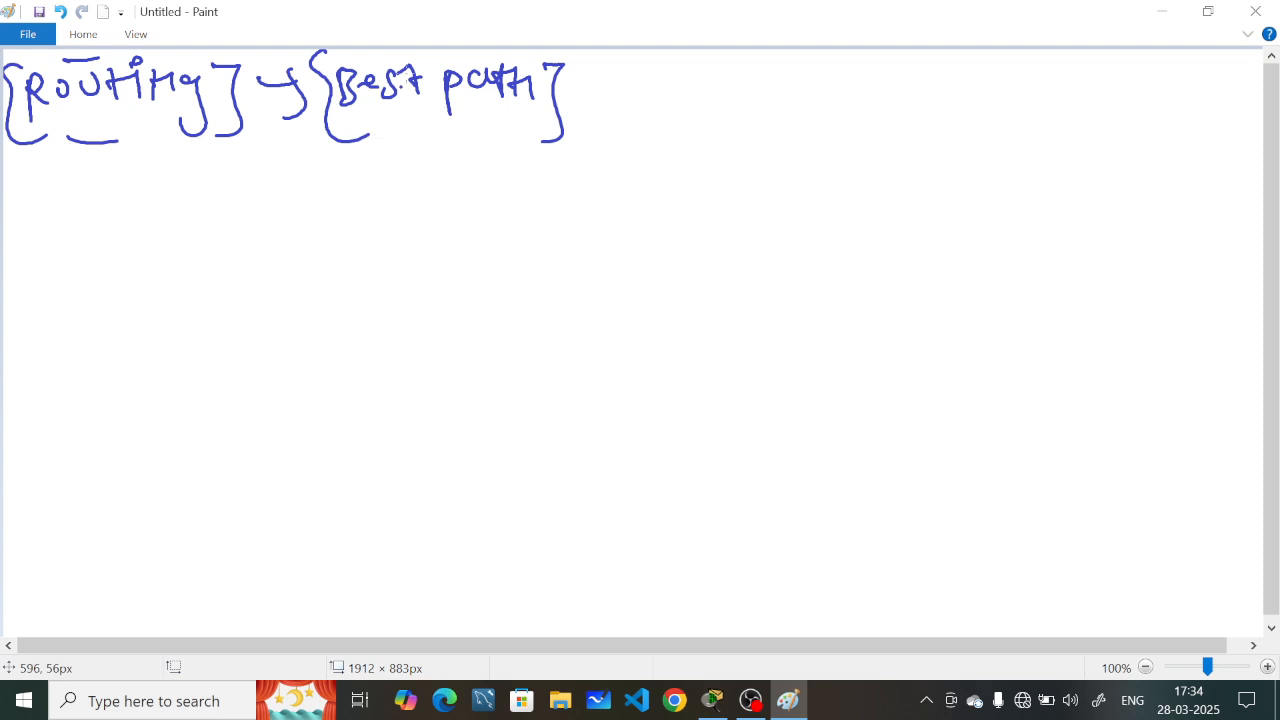
left_click_drag(390, 58, 420, 56)
left_click_drag(380, 152, 432, 150)
Step: Draw an arrow from "Best path" to "data packets transfer", written in brackets on the same row
left_click_drag(600, 96, 606, 134)
left_click_drag(674, 82, 668, 114)
left_click_drag(688, 84, 718, 100)
mouse_move(712, 76)
left_mouse_down()
mouse_move(734, 100)
mouse_move(756, 96)
left_mouse_up()
mouse_move(776, 78)
left_mouse_down()
mouse_move(780, 118)
mouse_move(792, 92)
mouse_move(840, 96)
left_mouse_up()
mouse_move(858, 64)
left_mouse_down()
mouse_move(860, 100)
mouse_move(890, 90)
left_mouse_up()
left_click_drag(900, 82, 912, 92)
mouse_move(918, 66)
left_mouse_down()
mouse_move(928, 96)
mouse_move(938, 80)
left_mouse_up()
left_click_drag(951, 75, 939, 102)
mouse_move(1010, 78)
left_mouse_down()
mouse_move(1011, 107)
mouse_move(1018, 92)
left_mouse_up()
left_click_drag(1024, 90, 1040, 90)
mouse_move(1060, 84)
left_mouse_down()
mouse_move(1057, 98)
mouse_move(1078, 98)
left_mouse_up()
mouse_move(1087, 80)
left_mouse_down()
mouse_move(1132, 104)
mouse_move(1126, 116)
left_mouse_up()
mouse_move(1148, 70)
left_mouse_down()
mouse_move(1136, 112)
mouse_move(1166, 100)
left_mouse_up()
left_click_drag(1168, 92, 1214, 80)
left_click_drag(1214, 80, 1172, 154)
left_click(983, 107)
left_click_drag(656, 76, 658, 130)
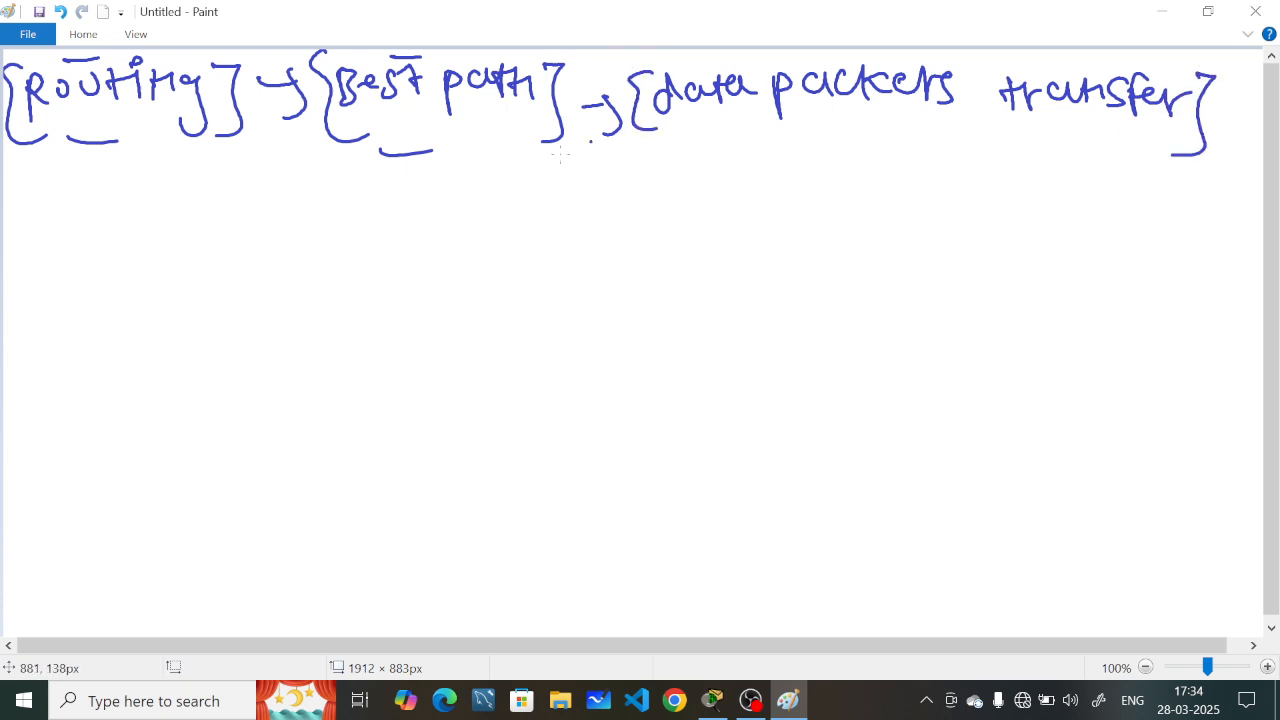
Step: Draw a branch arrow below "Best path" and write "unicast" in braces with lines above and below
mouse_move(444, 186)
left_mouse_down()
mouse_move(486, 215)
mouse_move(480, 234)
left_mouse_up()
mouse_move(514, 196)
left_mouse_down()
mouse_move(540, 214)
mouse_move(574, 200)
mouse_move(660, 206)
left_mouse_up()
left_click(592, 176)
left_click_drag(664, 186, 648, 222)
mouse_move(684, 174)
left_mouse_down()
mouse_move(684, 206)
mouse_move(702, 188)
left_mouse_up()
mouse_move(712, 168)
left_mouse_down()
mouse_move(716, 198)
mouse_move(686, 256)
left_mouse_up()
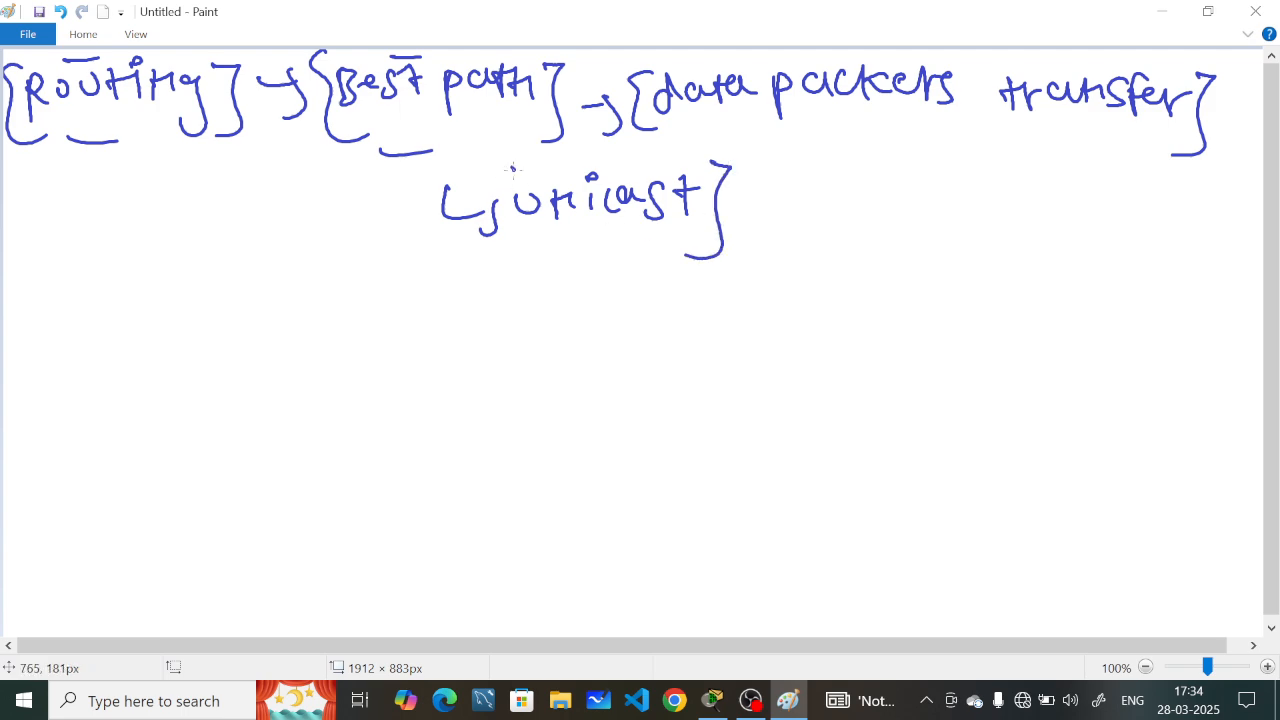
left_click_drag(528, 166, 534, 246)
left_click_drag(562, 166, 604, 162)
left_click_drag(552, 238, 606, 252)
Step: Draw an arrow from "unicast" to "one to one", enclosed in brackets with lines above and below the first word
left_click_drag(775, 197, 763, 229)
mouse_move(832, 203)
left_mouse_down()
mouse_move(847, 214)
mouse_move(835, 200)
left_mouse_up()
left_click_drag(865, 194, 891, 224)
left_click_drag(902, 210, 974, 226)
left_click_drag(967, 210, 1004, 204)
mouse_move(1064, 198)
left_mouse_down()
mouse_move(1058, 214)
mouse_move(1064, 200)
left_mouse_up()
left_click_drag(1084, 206, 1140, 222)
left_click_drag(1142, 212, 1152, 224)
left_click_drag(1164, 186, 1122, 262)
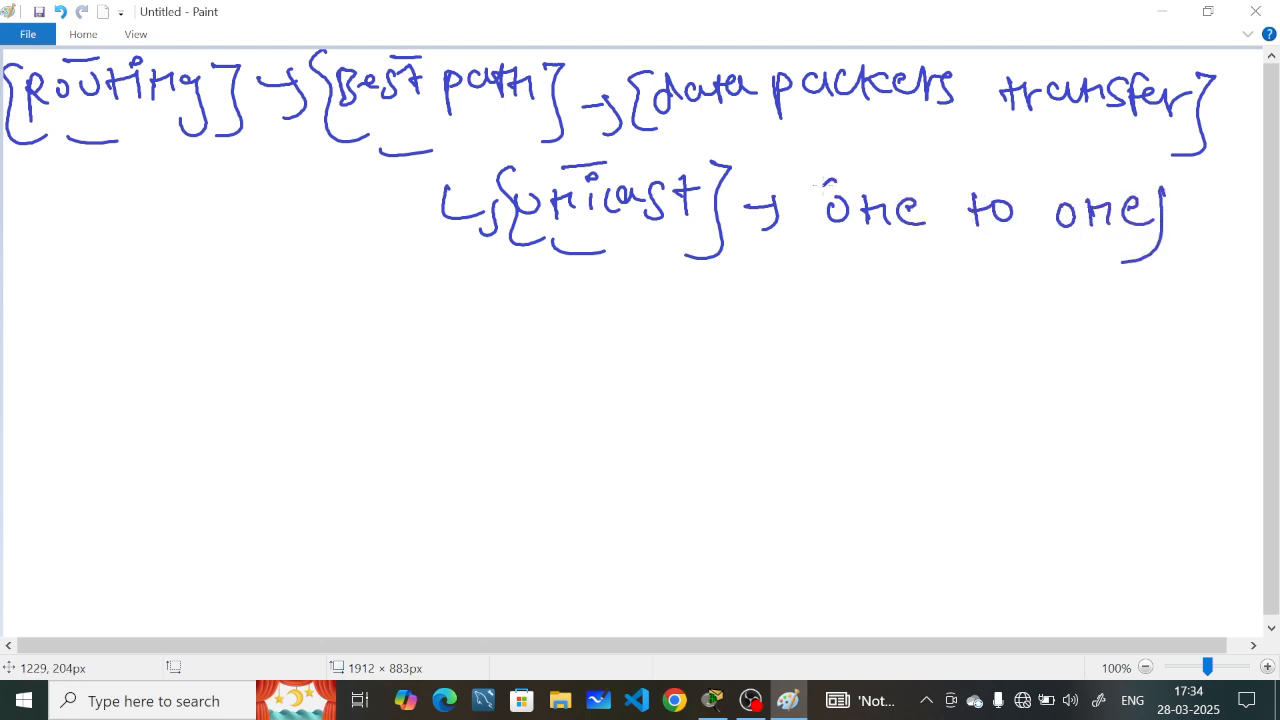
left_click_drag(823, 181, 845, 252)
left_click_drag(880, 176, 945, 170)
left_click_drag(873, 265, 946, 262)
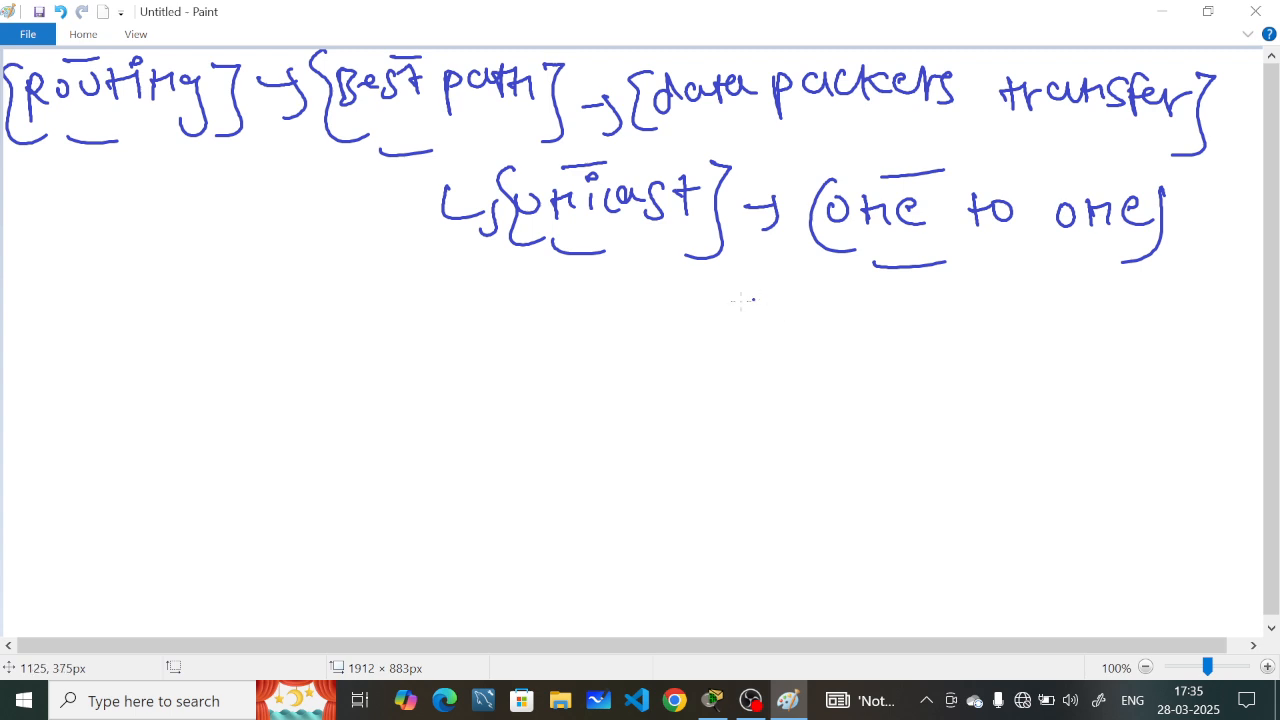
Step: On a new row below, draw an arrow to "Router" followed by an arrow to a circled 3
left_click_drag(112, 305, 150, 337)
mouse_move(176, 313)
left_mouse_down()
mouse_move(166, 357)
mouse_move(224, 338)
left_mouse_up()
left_click_drag(250, 320, 293, 334)
mouse_move(306, 306)
left_mouse_down()
mouse_move(318, 338)
mouse_move(346, 334)
left_mouse_up()
mouse_move(350, 337)
left_mouse_down()
mouse_move(367, 322)
mouse_move(423, 320)
left_mouse_up()
left_click_drag(426, 306, 432, 347)
left_click_drag(507, 306, 510, 338)
mouse_move(512, 296)
left_mouse_down()
mouse_move(487, 340)
mouse_move(522, 298)
left_mouse_up()
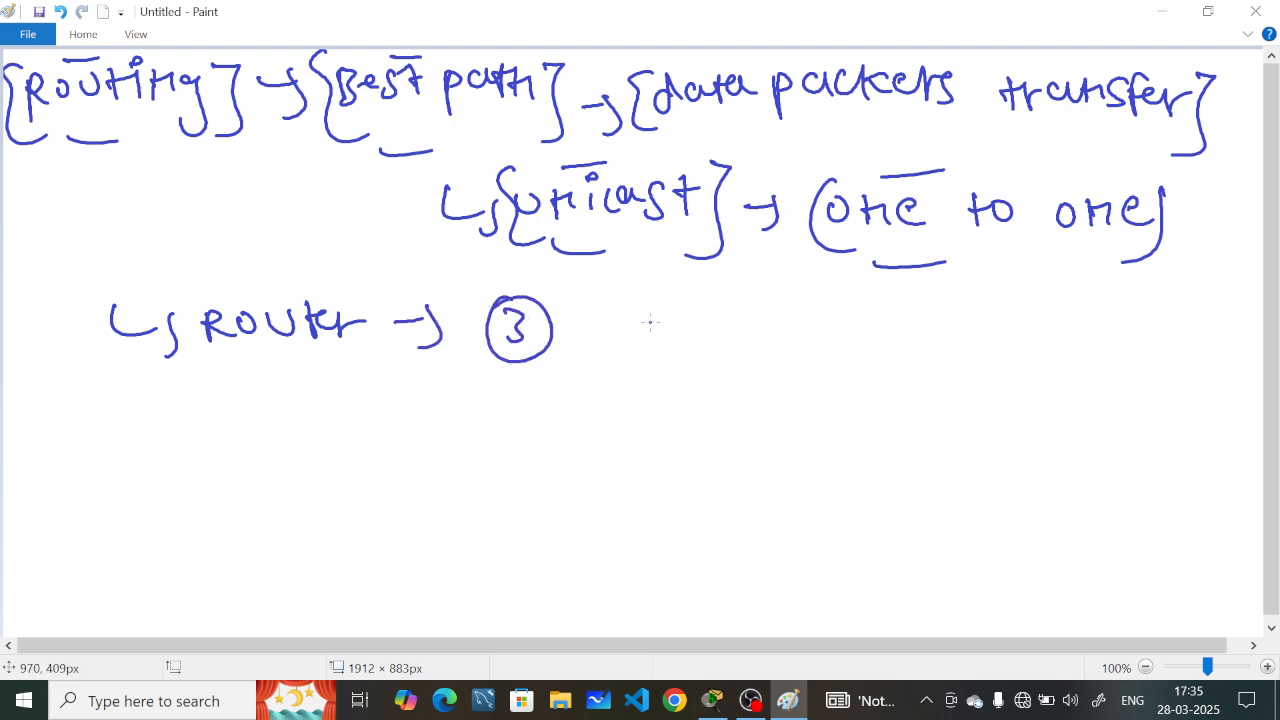
Step: Write "Secure device" in braces beside the circled 3
left_click_drag(632, 301, 614, 336)
mouse_move(646, 318)
left_mouse_down()
mouse_move(988, 316)
mouse_move(964, 374)
left_mouse_up()
left_click_drag(597, 288, 616, 355)
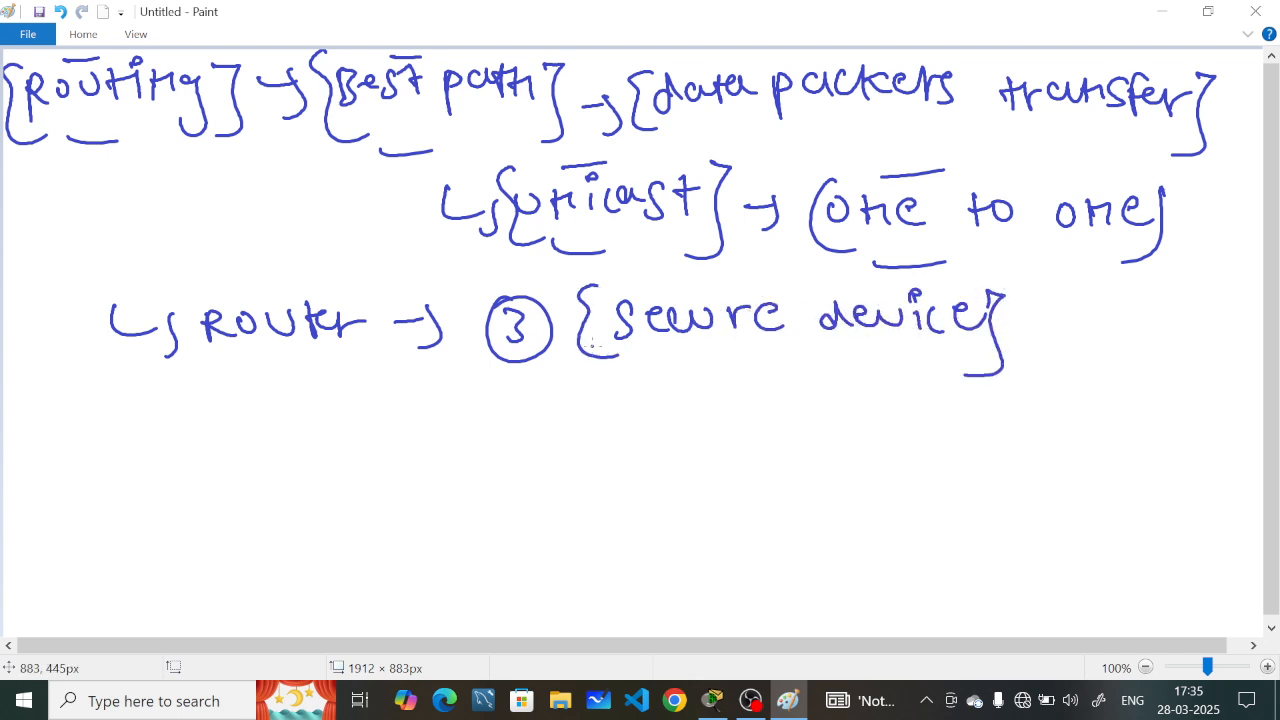
Step: Draw a three-arrow branch below "Router" and label the first arrow "interface info"
mouse_move(295, 388)
left_mouse_down()
mouse_move(350, 427)
mouse_move(368, 494)
left_mouse_up()
mouse_move(304, 478)
left_mouse_down()
mouse_move(310, 500)
mouse_move(380, 532)
left_mouse_up()
left_click_drag(386, 512, 363, 557)
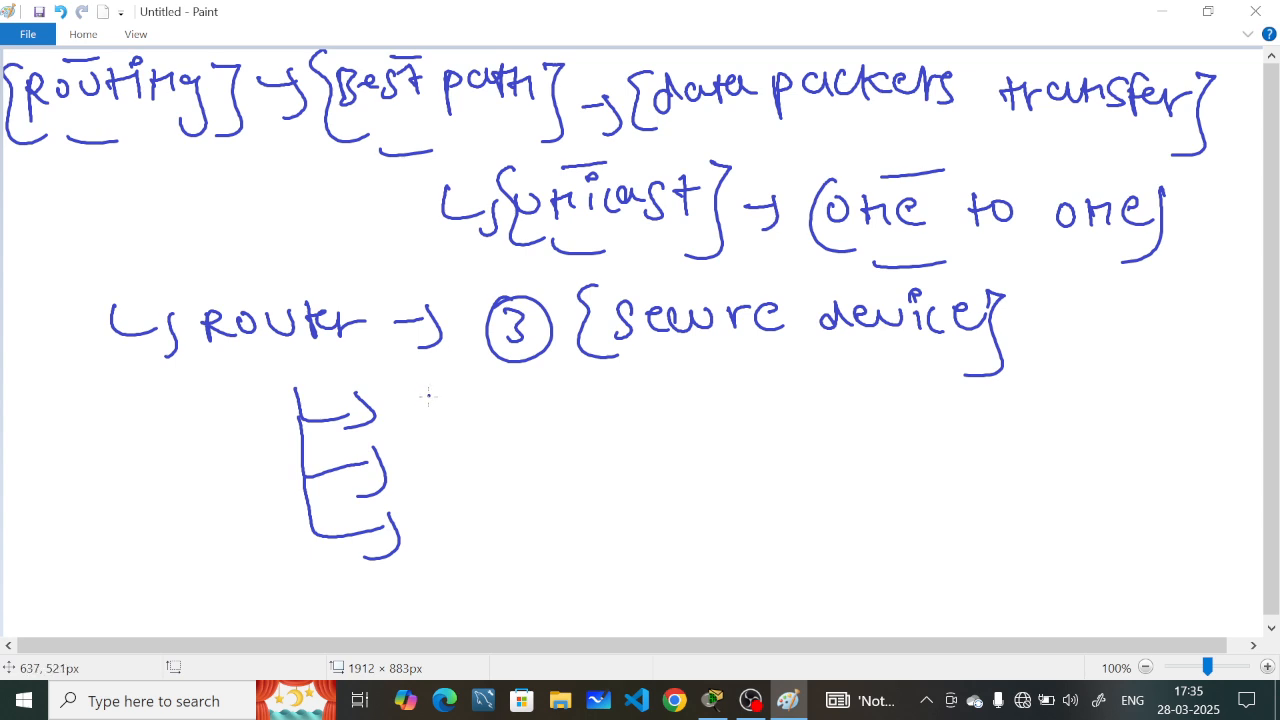
mouse_move(422, 394)
left_mouse_down()
mouse_move(428, 428)
mouse_move(418, 390)
left_mouse_up()
left_click_drag(442, 426, 486, 418)
left_click_drag(474, 398, 520, 414)
mouse_move(522, 420)
left_mouse_down()
mouse_move(564, 390)
mouse_move(684, 412)
left_mouse_up()
left_click_drag(674, 378, 740, 408)
left_click_drag(730, 392, 768, 388)
Step: Label the second branch arrow "IP address"
left_click_drag(433, 470, 452, 456)
mouse_move(422, 478)
left_mouse_down()
mouse_move(452, 474)
mouse_move(456, 500)
left_mouse_up()
left_click_drag(456, 470, 540, 482)
mouse_move(566, 468)
left_mouse_down()
mouse_move(572, 448)
mouse_move(578, 480)
left_mouse_up()
left_click_drag(596, 462, 608, 476)
mouse_move(616, 466)
left_mouse_down()
mouse_move(632, 456)
mouse_move(640, 474)
left_mouse_up()
mouse_move(676, 450)
left_mouse_down()
mouse_move(666, 480)
mouse_move(684, 488)
left_mouse_up()
Step: Label the third branch arrow "Next hop information" and enclose the text in braces
mouse_move(432, 550)
left_mouse_down()
mouse_move(462, 530)
mouse_move(462, 548)
left_mouse_up()
left_click_drag(476, 534, 532, 542)
mouse_move(530, 516)
left_mouse_down()
mouse_move(504, 544)
mouse_move(560, 546)
left_mouse_up()
left_click_drag(540, 526, 628, 546)
left_click_drag(628, 536, 670, 544)
mouse_move(682, 528)
left_mouse_down()
mouse_move(684, 568)
mouse_move(704, 542)
mouse_move(762, 546)
left_mouse_up()
mouse_move(750, 510)
left_mouse_down()
mouse_move(768, 508)
mouse_move(776, 546)
left_mouse_up()
left_click_drag(780, 524, 810, 544)
mouse_move(818, 504)
left_mouse_down()
mouse_move(808, 530)
mouse_move(846, 520)
left_mouse_up()
left_click_drag(862, 526, 956, 540)
left_click_drag(964, 508, 968, 540)
mouse_move(950, 516)
left_mouse_down()
mouse_move(976, 514)
mouse_move(976, 538)
mouse_move(994, 524)
left_mouse_up()
left_click(976, 503)
left_click_drag(1044, 490, 1041, 570)
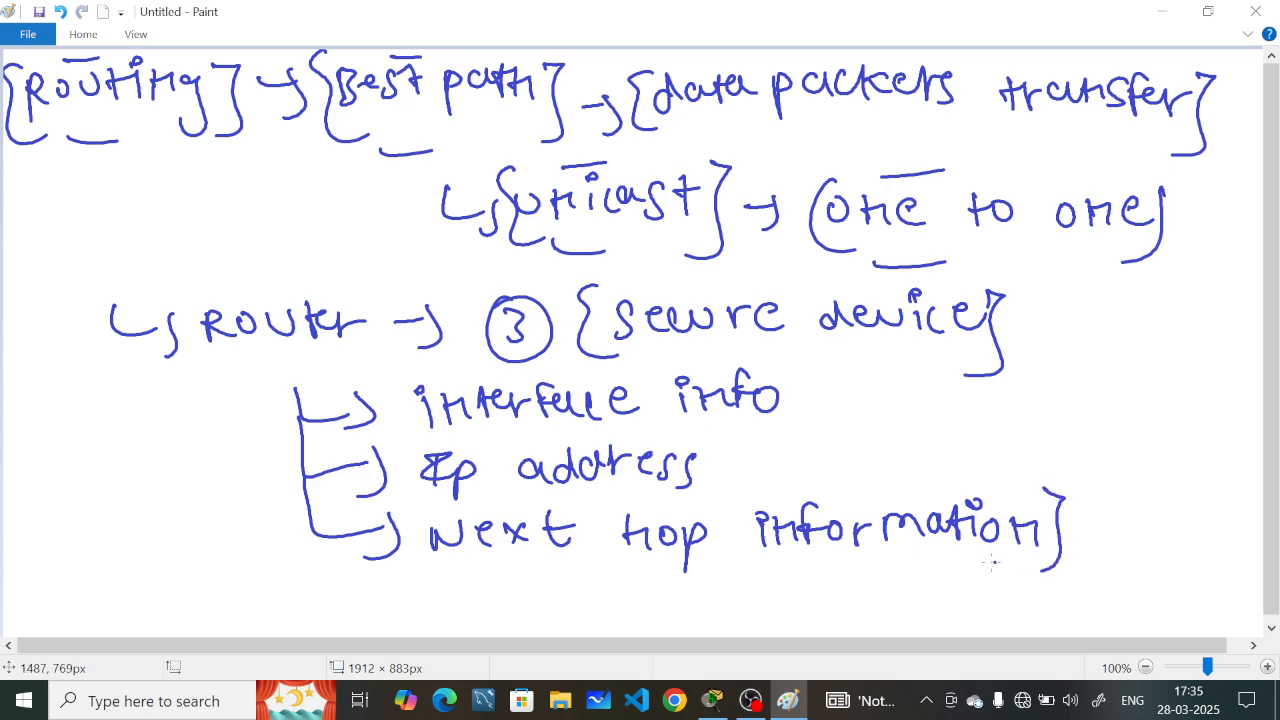
left_click_drag(414, 523, 446, 578)
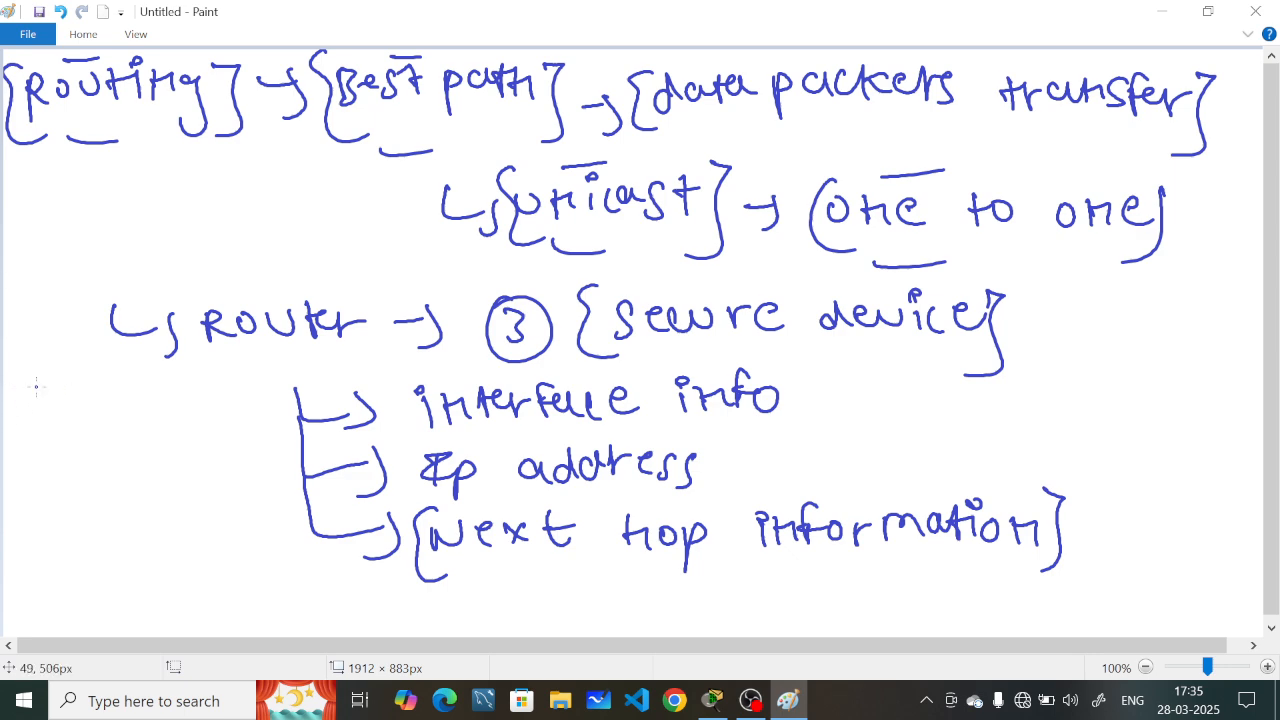
Step: Write "Modes" in braces below the router line and list the circled numbers 1, 2 and 3 beneath it
mouse_move(36, 387)
left_mouse_down()
mouse_move(157, 369)
mouse_move(150, 430)
left_mouse_up()
left_click_drag(20, 360, 16, 441)
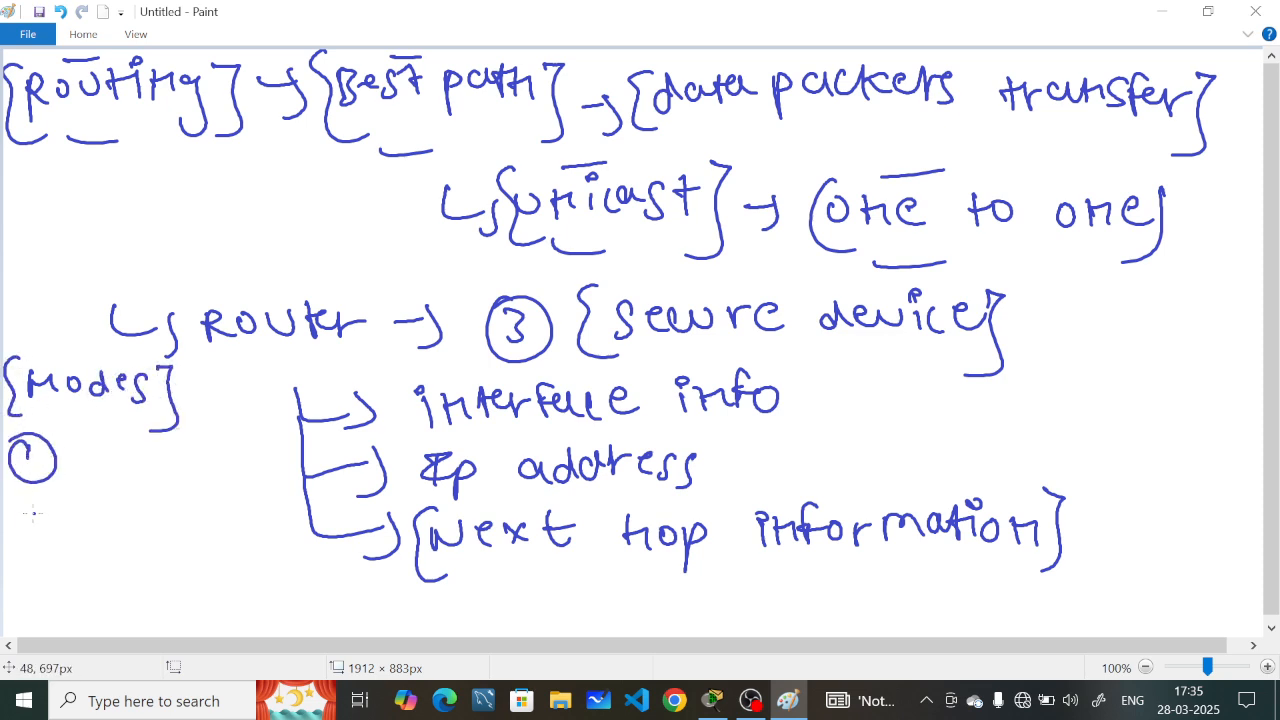
left_click_drag(28, 516, 41, 528)
mouse_move(24, 502)
left_mouse_down()
mouse_move(60, 519)
mouse_move(15, 506)
left_mouse_up()
left_click_drag(34, 567, 34, 590)
mouse_move(32, 554)
left_mouse_down()
mouse_move(45, 538)
mouse_move(25, 545)
left_mouse_up()
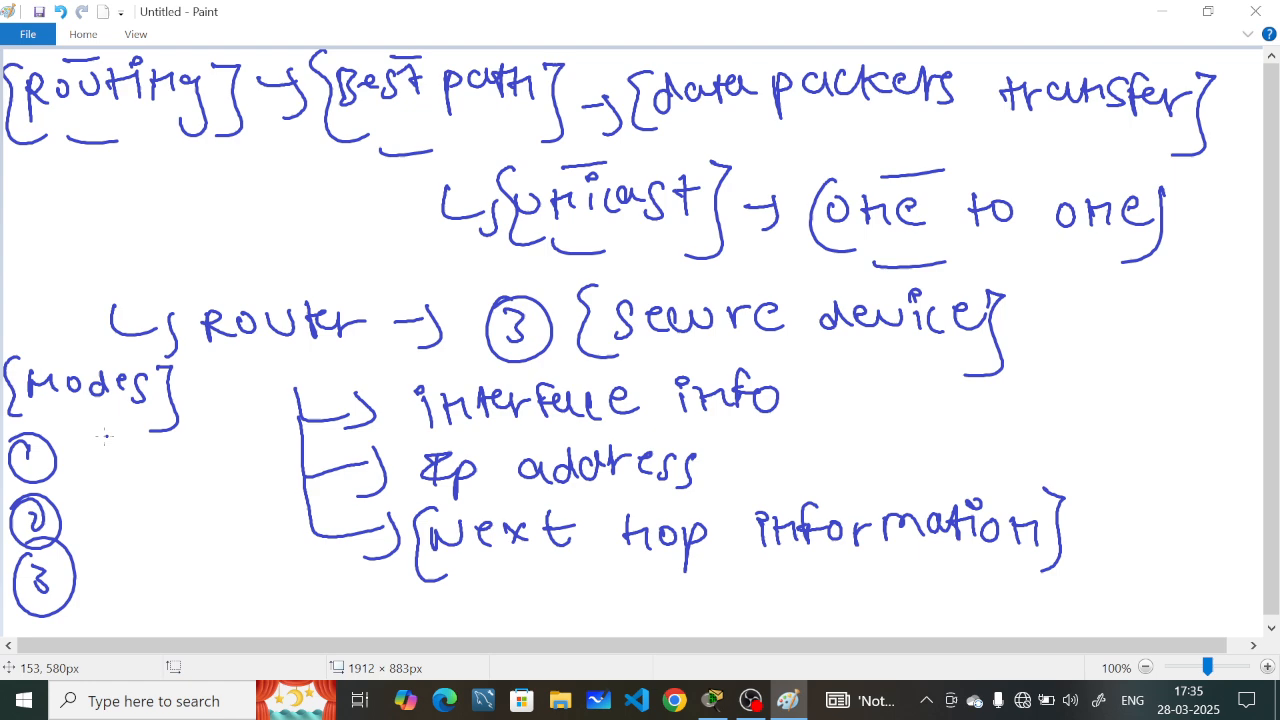
Step: Write "User", "Exec" and "Config mode" in parentheses beside the circled numbers 1, 2 and 3
left_click_drag(89, 456, 155, 450)
mouse_move(101, 492)
left_mouse_down()
mouse_move(98, 513)
mouse_move(181, 488)
mouse_move(195, 508)
left_mouse_up()
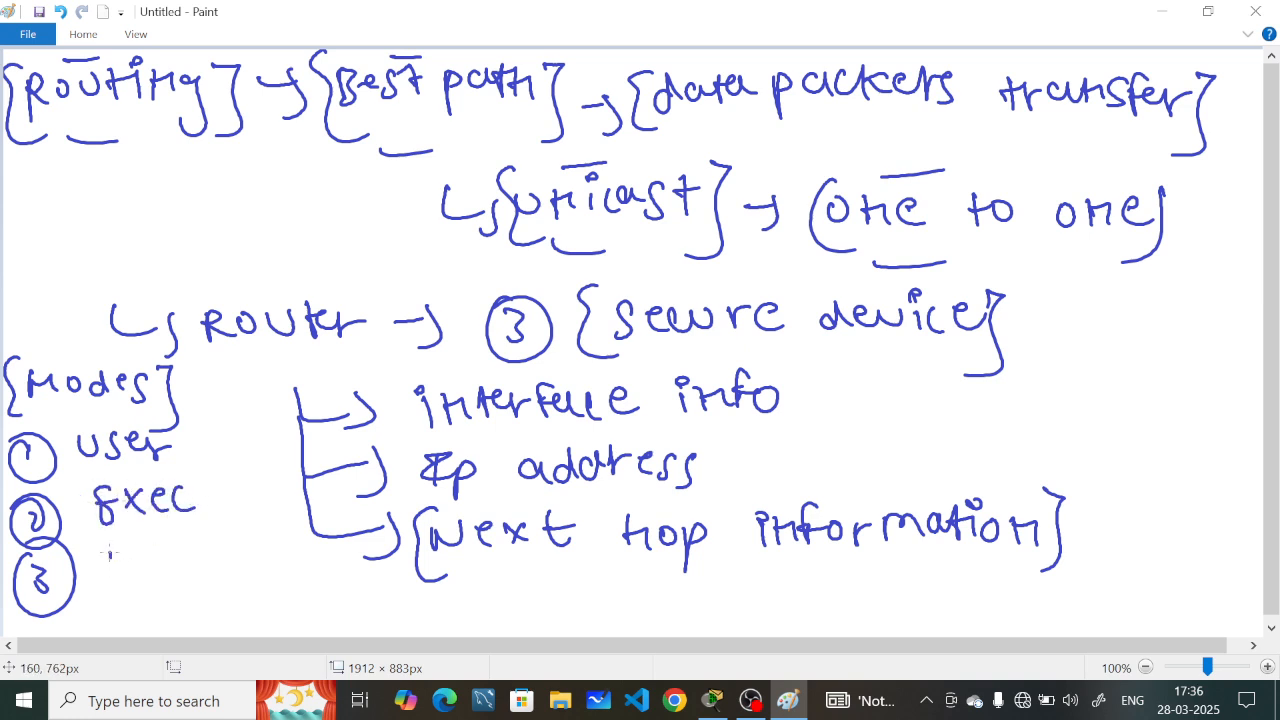
left_click_drag(110, 552, 112, 574)
left_click_drag(128, 556, 173, 580)
mouse_move(184, 563)
left_mouse_down()
mouse_move(202, 600)
mouse_move(306, 562)
mouse_move(331, 582)
left_mouse_up()
mouse_move(334, 574)
left_mouse_down()
mouse_move(348, 580)
mouse_move(328, 607)
left_mouse_up()
mouse_move(104, 548)
left_mouse_down()
mouse_move(80, 601)
mouse_move(120, 602)
left_mouse_up()
left_click_drag(198, 470, 189, 536)
left_click_drag(90, 490, 90, 530)
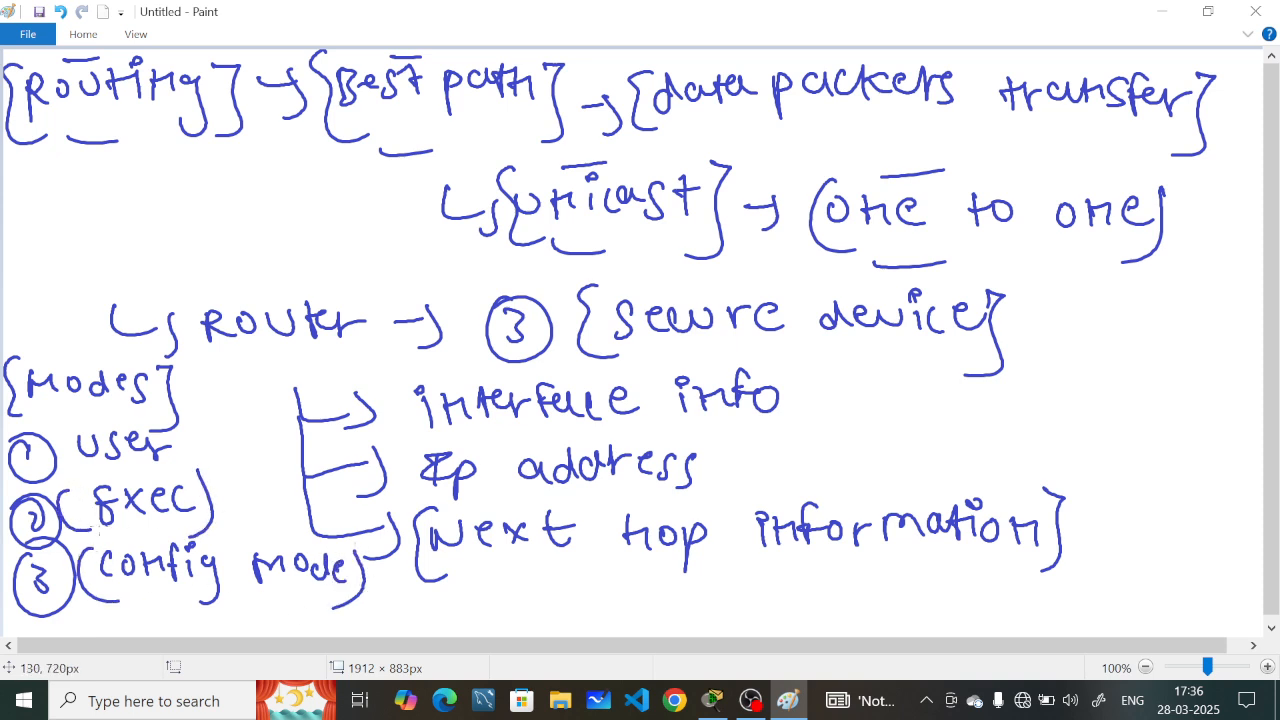
left_click_drag(210, 462, 188, 482)
left_click_drag(82, 430, 77, 481)
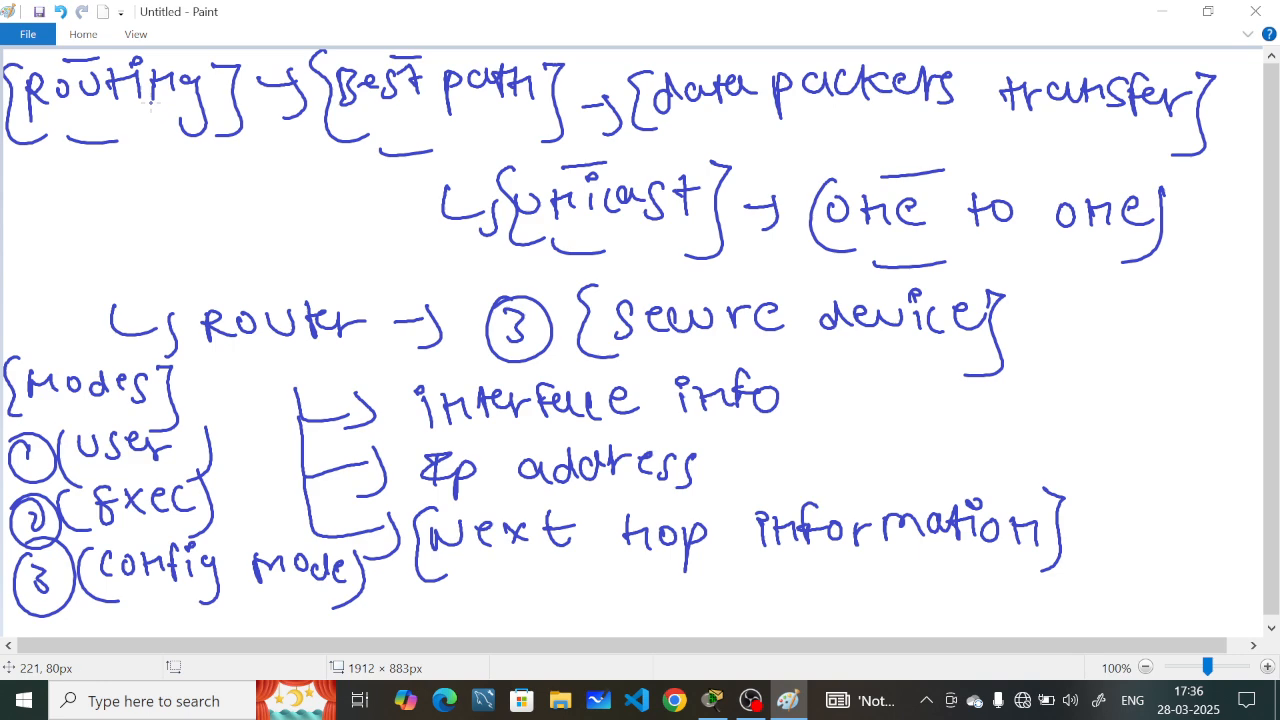
Step: Select everything on the canvas and delete it
left_click(1248, 35)
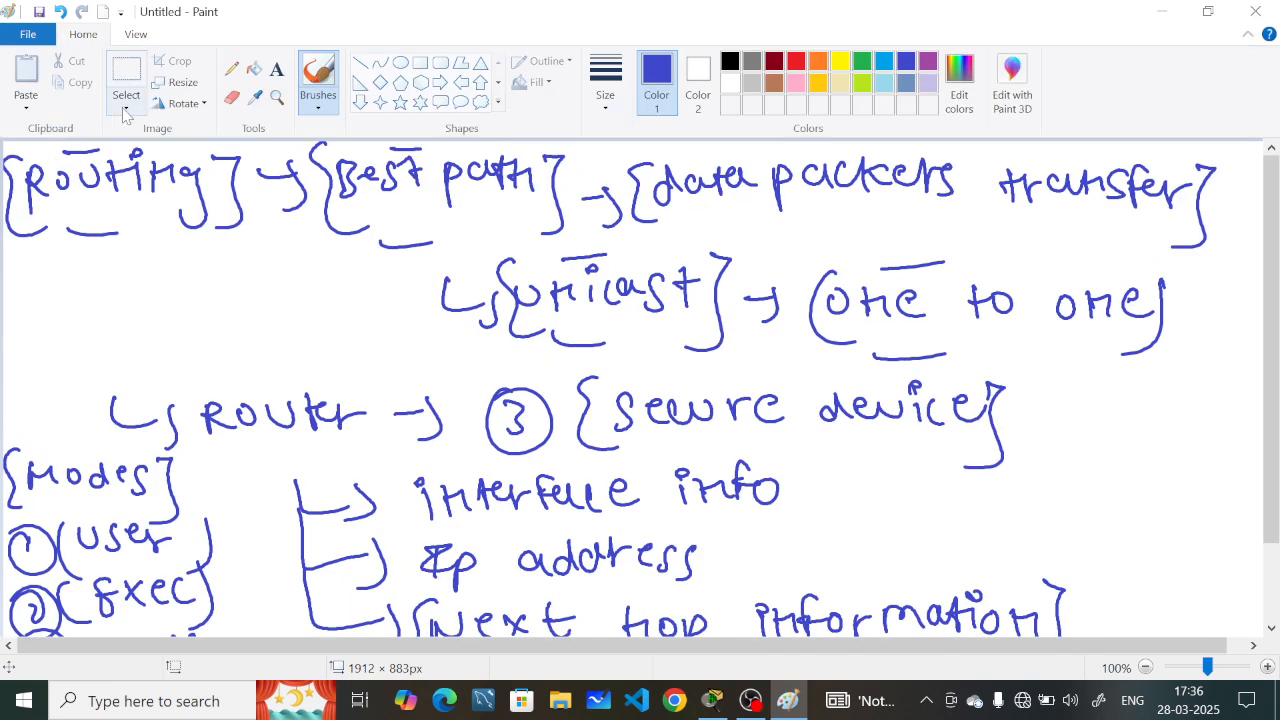
left_click(126, 98)
left_click(128, 156)
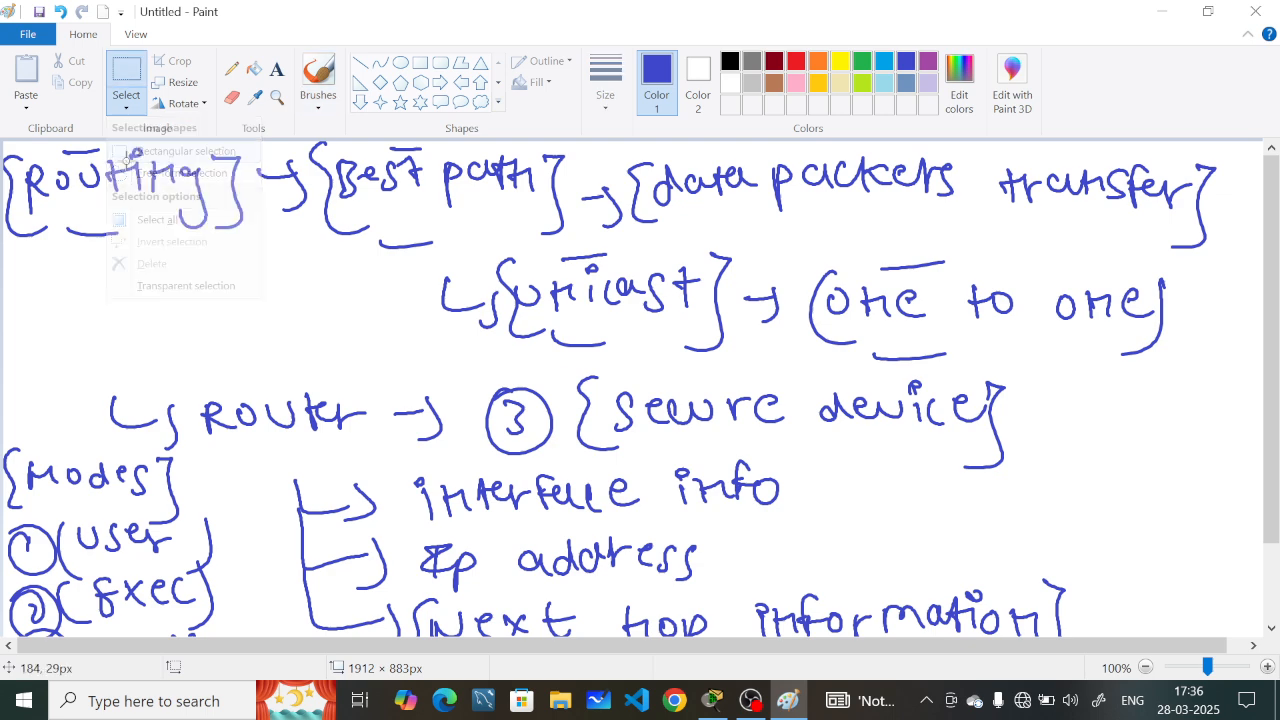
right_click(260, 321)
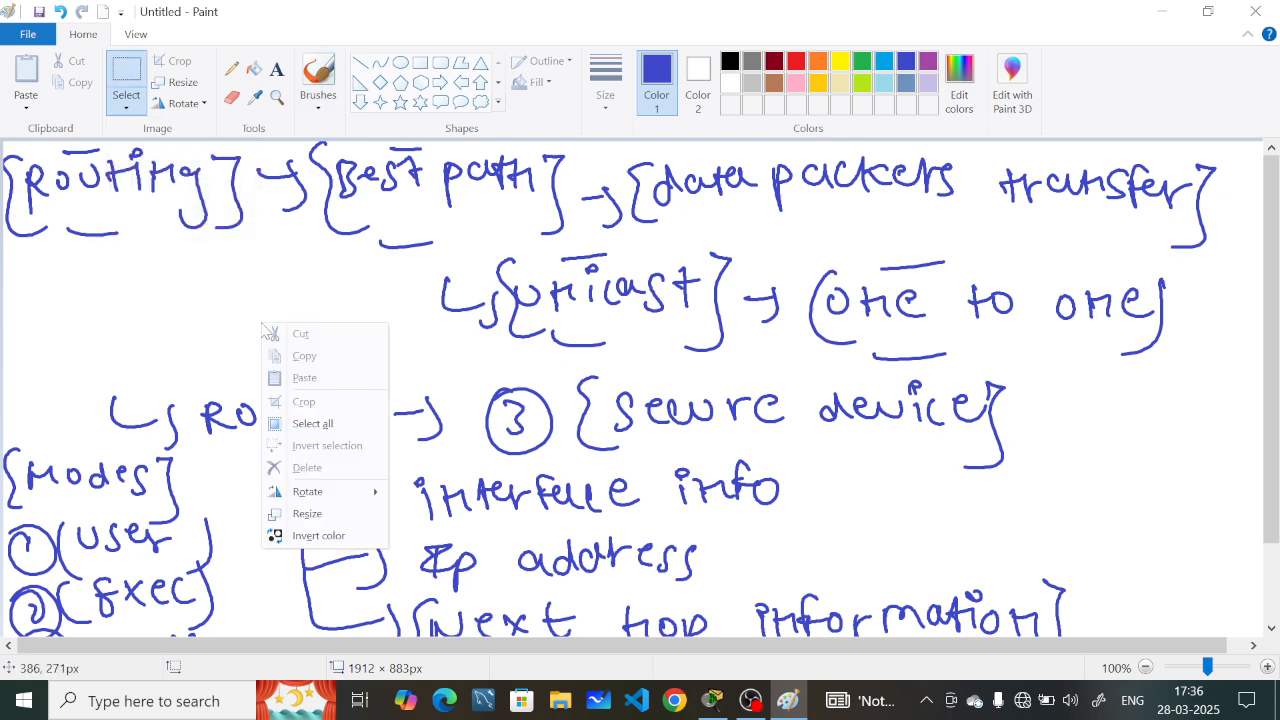
left_click(301, 425)
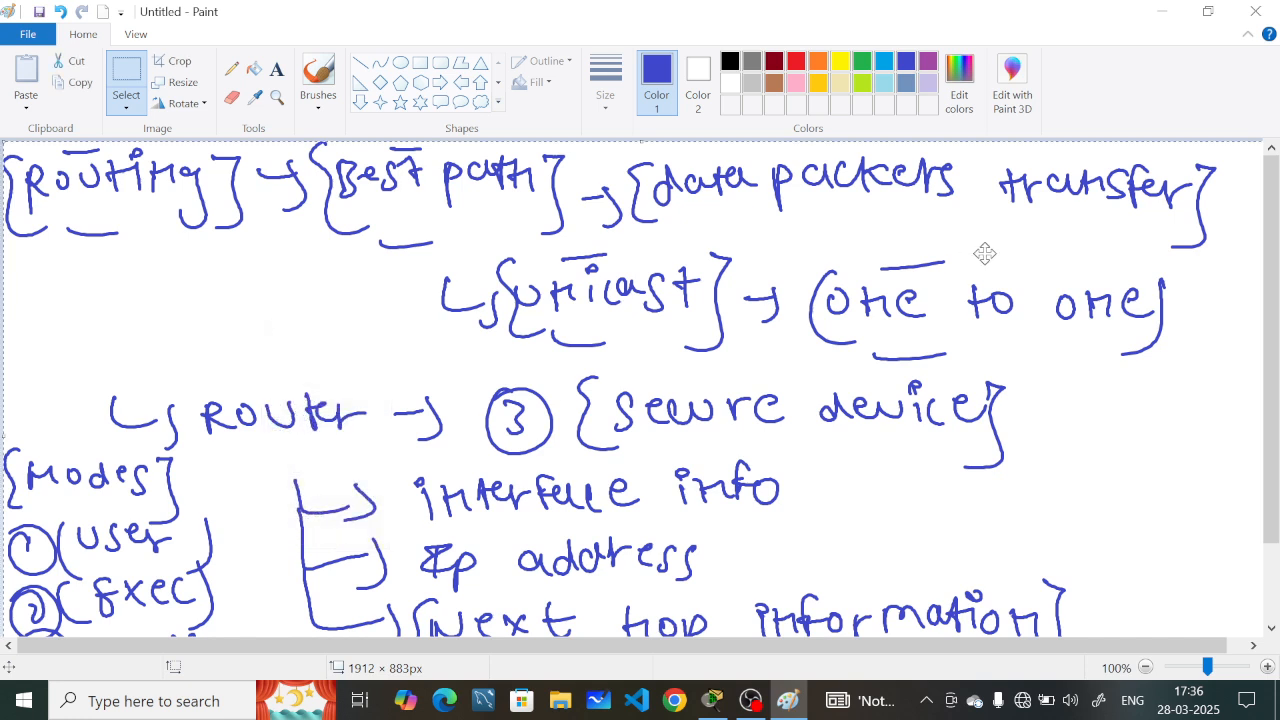
key("Delete")
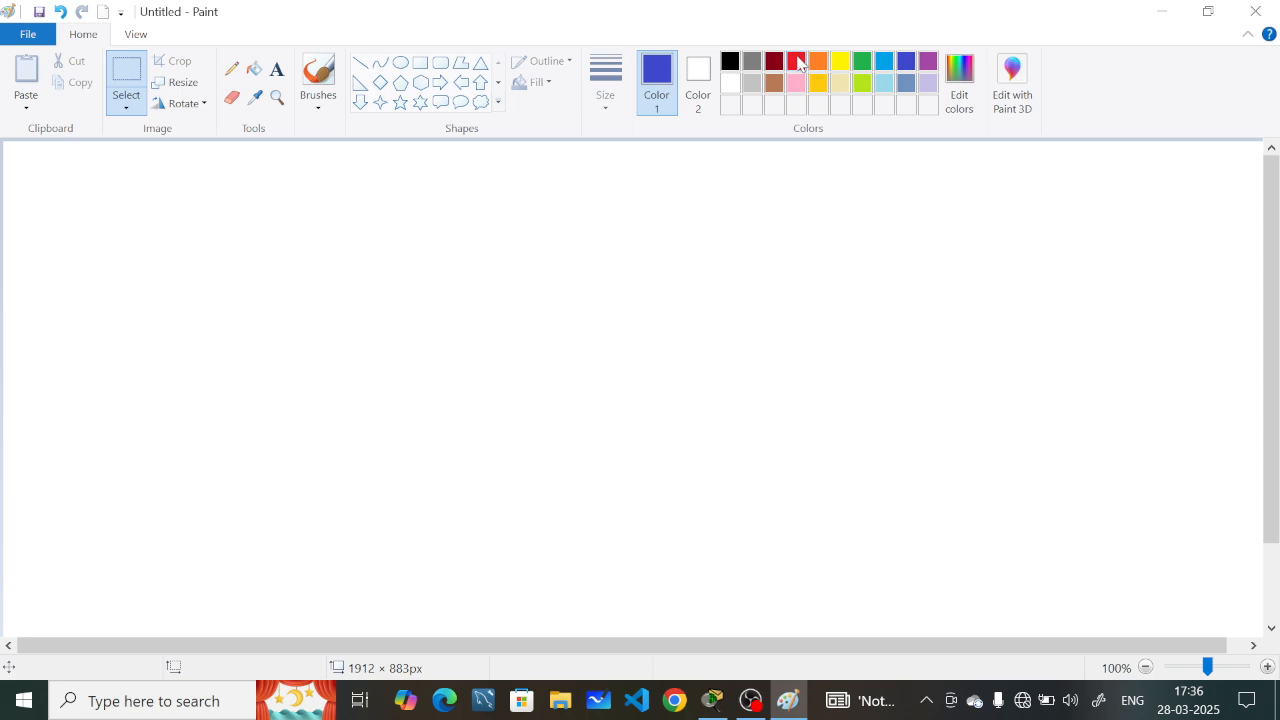
left_click(1247, 34)
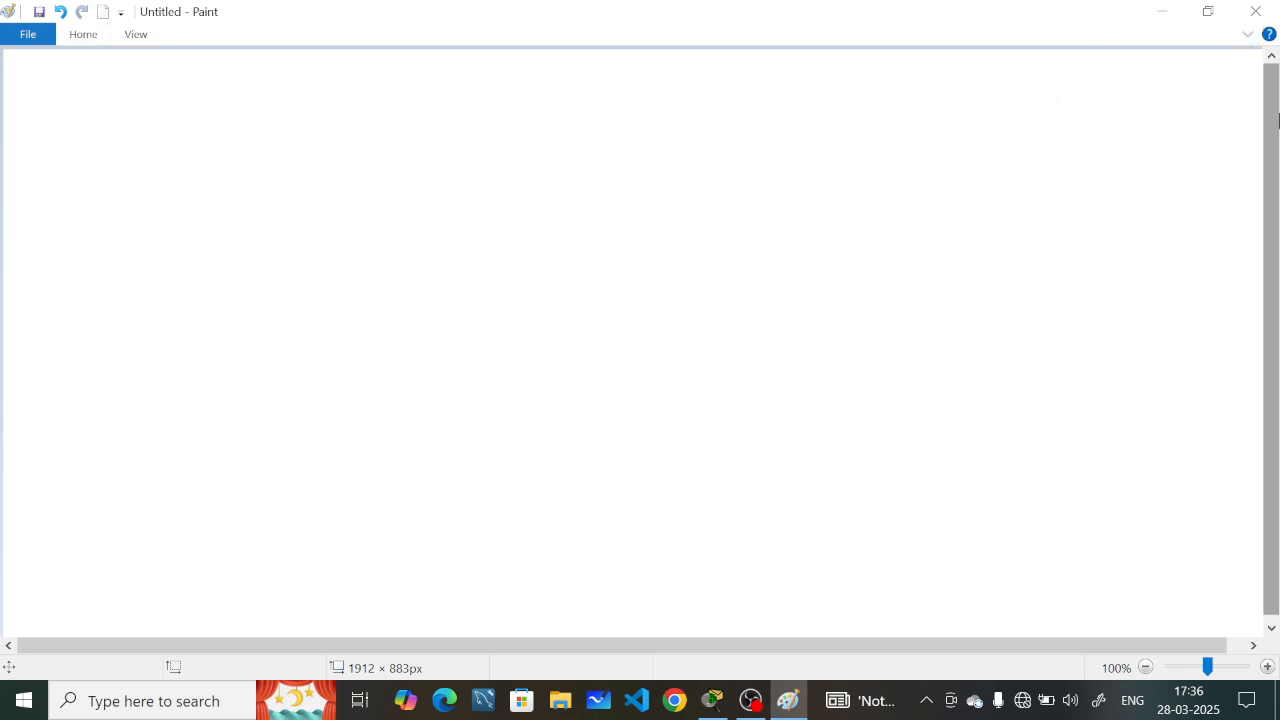
Step: With the brush, draw a circled "R" router joined by a line to a boxed "S" switch below it
left_click(1247, 36)
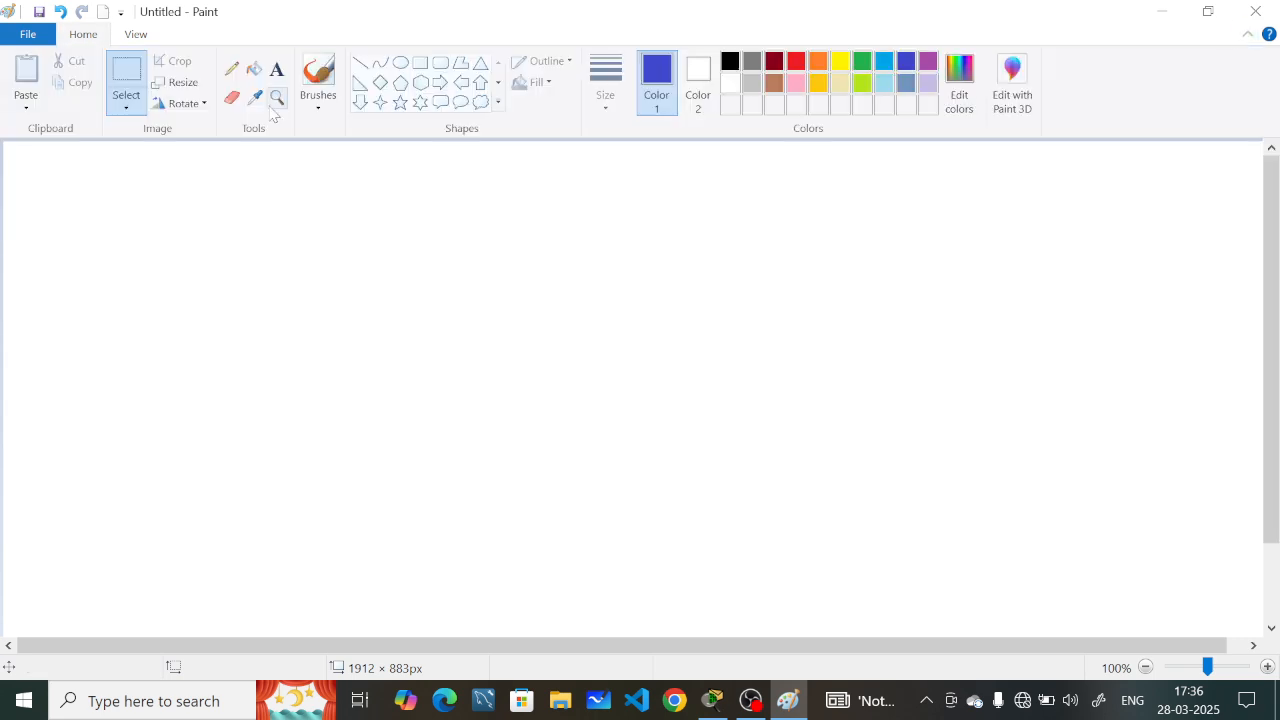
left_click(318, 80)
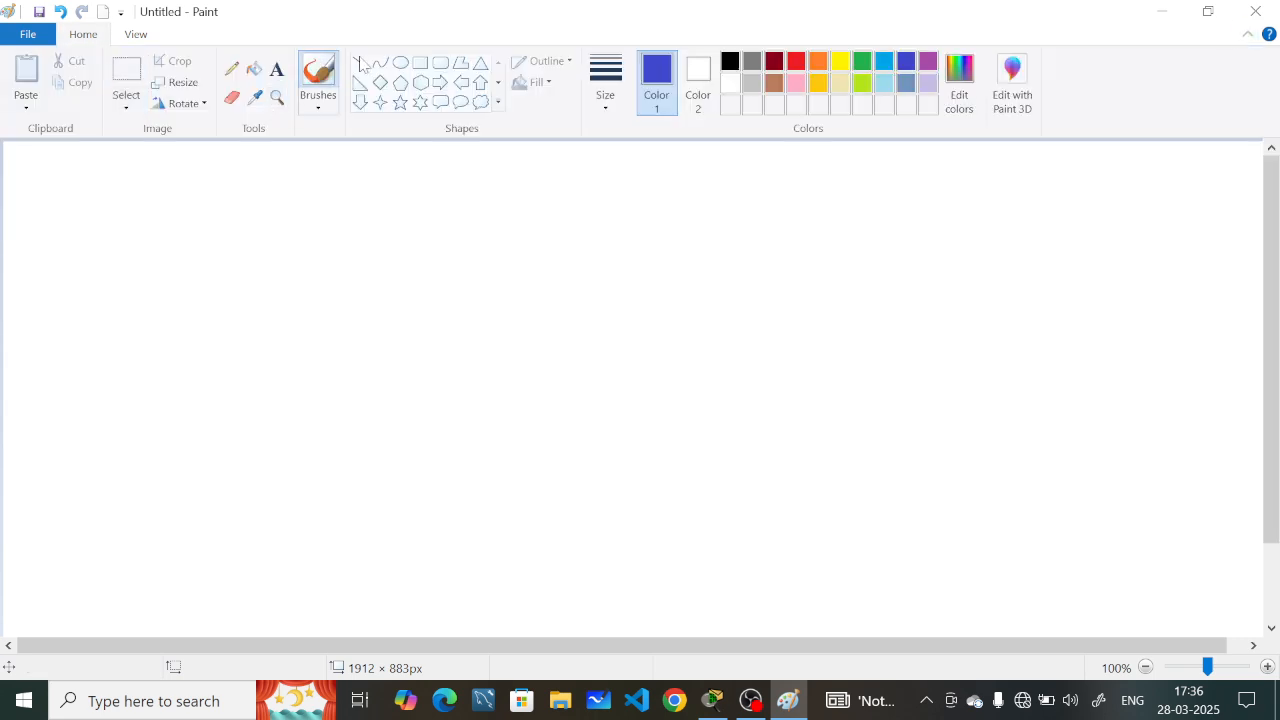
left_click(1247, 34)
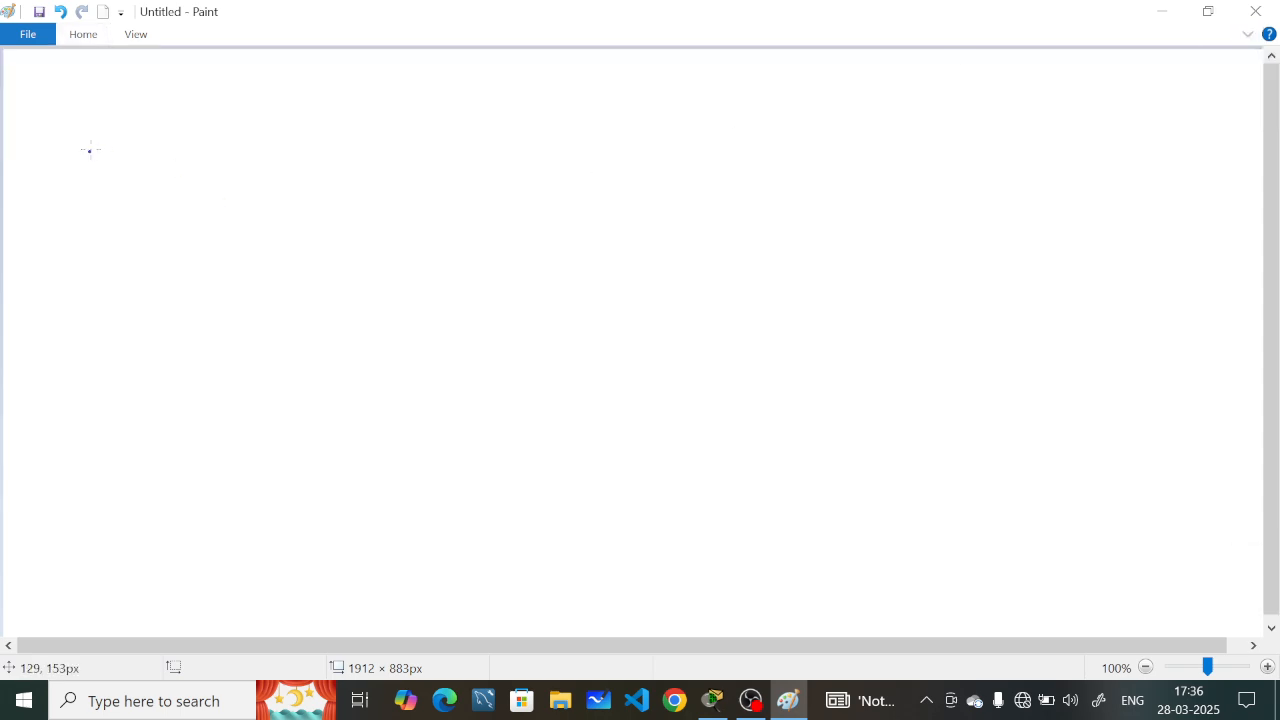
left_click_drag(267, 118, 270, 160)
mouse_move(263, 122)
left_mouse_down()
mouse_move(289, 134)
mouse_move(262, 94)
left_mouse_up()
mouse_move(290, 188)
left_mouse_down()
mouse_move(291, 258)
mouse_move(258, 335)
left_mouse_up()
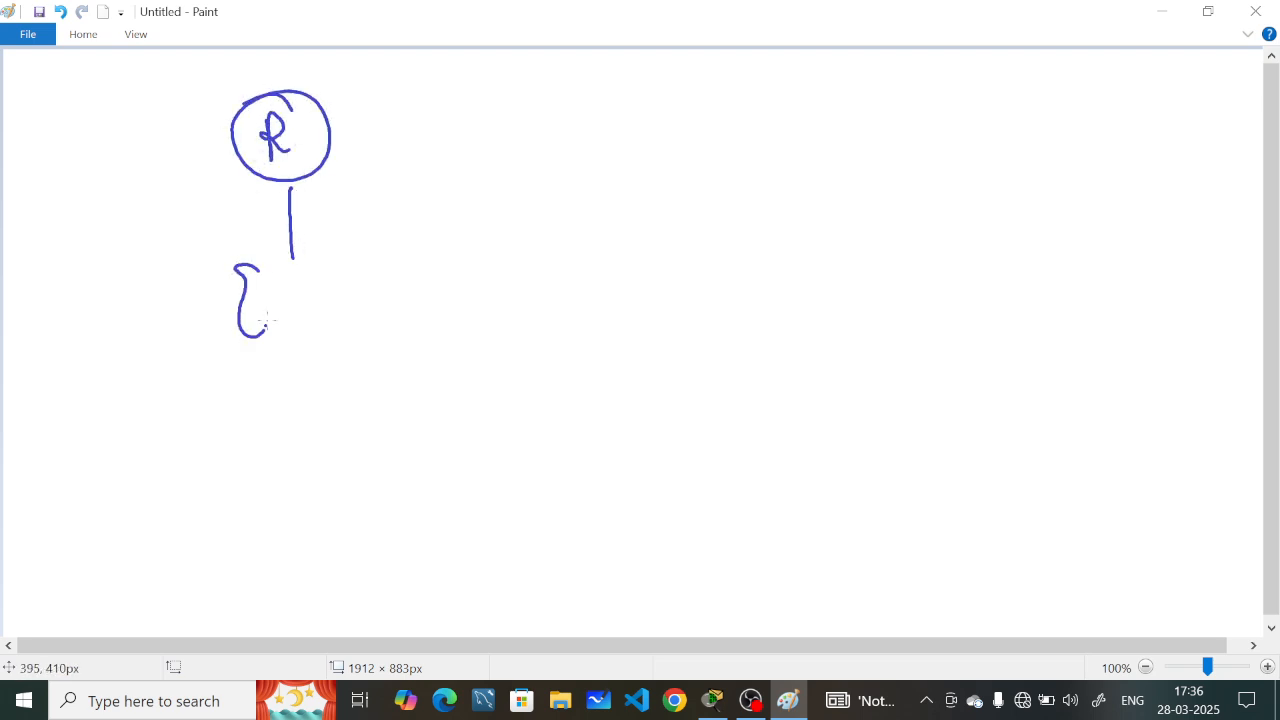
mouse_move(252, 266)
left_mouse_down()
mouse_move(364, 287)
mouse_move(255, 330)
left_mouse_up()
Step: Draw two computers on stands below the switch and connect each one to it with a line
left_click_drag(318, 283, 170, 395)
left_click_drag(86, 388, 88, 452)
mouse_move(88, 390)
left_mouse_down()
mouse_move(168, 406)
mouse_move(90, 457)
mouse_move(100, 514)
mouse_move(172, 513)
left_mouse_up()
mouse_move(356, 332)
left_mouse_down()
mouse_move(427, 384)
mouse_move(434, 452)
left_mouse_up()
mouse_move(440, 382)
left_mouse_down()
mouse_move(518, 374)
mouse_move(536, 458)
left_mouse_up()
mouse_move(536, 458)
left_mouse_down()
mouse_move(430, 453)
mouse_move(487, 490)
mouse_move(455, 517)
left_mouse_up()
left_click_drag(484, 490, 528, 518)
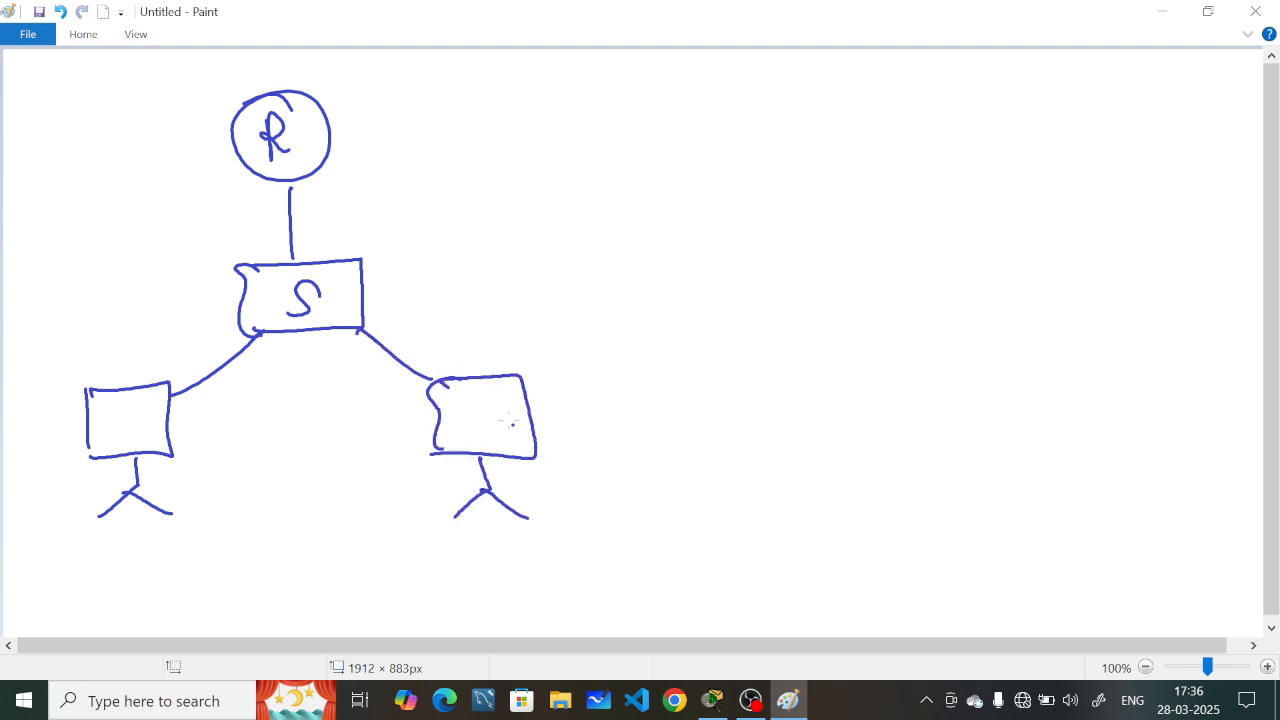
Step: Draw a second circled "R" router linked to a boxed "S" switch on the empty right side of the canvas
mouse_move(934, 86)
left_mouse_down()
mouse_move(950, 167)
mouse_move(930, 88)
left_mouse_up()
mouse_move(938, 110)
left_mouse_down()
mouse_move(938, 142)
mouse_move(968, 137)
left_mouse_up()
left_click_drag(957, 180, 968, 210)
mouse_move(944, 215)
left_mouse_down()
mouse_move(925, 220)
mouse_move(948, 280)
left_mouse_up()
mouse_move(942, 214)
left_mouse_down()
mouse_move(1024, 207)
mouse_move(952, 284)
left_mouse_up()
Step: Draw two computers on stands below the second switch, each connected to it with a line
left_click_drag(1004, 231, 898, 346)
mouse_move(856, 366)
left_mouse_down()
mouse_move(822, 372)
mouse_move(832, 425)
left_mouse_up()
mouse_move(846, 356)
left_mouse_down()
mouse_move(916, 412)
mouse_move(836, 424)
mouse_move(840, 490)
left_mouse_up()
left_click_drag(878, 462, 918, 490)
mouse_move(1030, 292)
left_mouse_down()
mouse_move(1090, 343)
mouse_move(1071, 346)
mouse_move(1082, 418)
left_mouse_up()
mouse_move(1090, 347)
left_mouse_down()
mouse_move(1158, 345)
mouse_move(1170, 410)
left_mouse_up()
mouse_move(1170, 410)
left_mouse_down()
mouse_move(1094, 420)
mouse_move(1128, 462)
mouse_move(1090, 490)
left_mouse_up()
left_click_drag(1126, 462, 1152, 484)
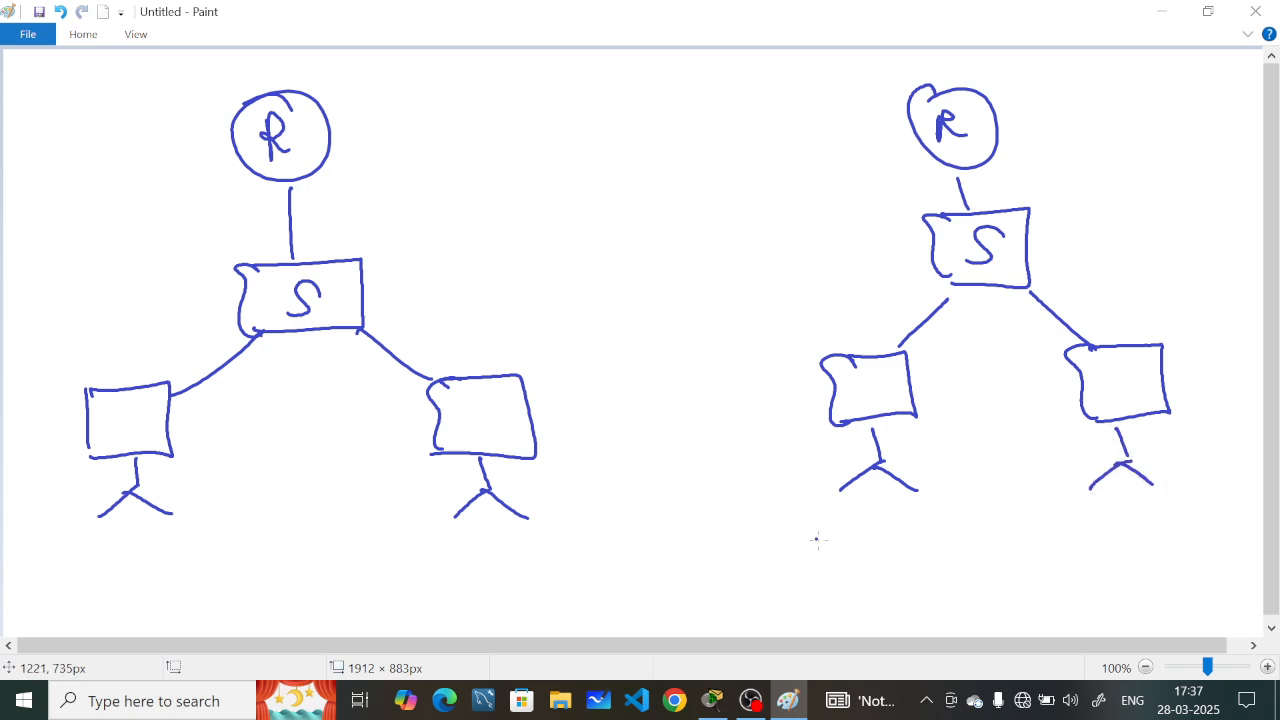
Step: Label the second network's computers "PC-3" and "PC-4"
left_click_drag(826, 534, 826, 572)
mouse_move(826, 536)
left_mouse_down()
mouse_move(828, 556)
mouse_move(866, 566)
mouse_move(914, 545)
left_mouse_up()
mouse_move(922, 536)
left_mouse_down()
mouse_move(938, 552)
mouse_move(922, 570)
left_mouse_up()
left_click_drag(1099, 518, 1097, 566)
mouse_move(1098, 522)
left_mouse_down()
mouse_move(1100, 542)
mouse_move(1130, 558)
left_mouse_up()
left_click_drag(1142, 544, 1190, 546)
left_click_drag(1190, 532, 1194, 566)
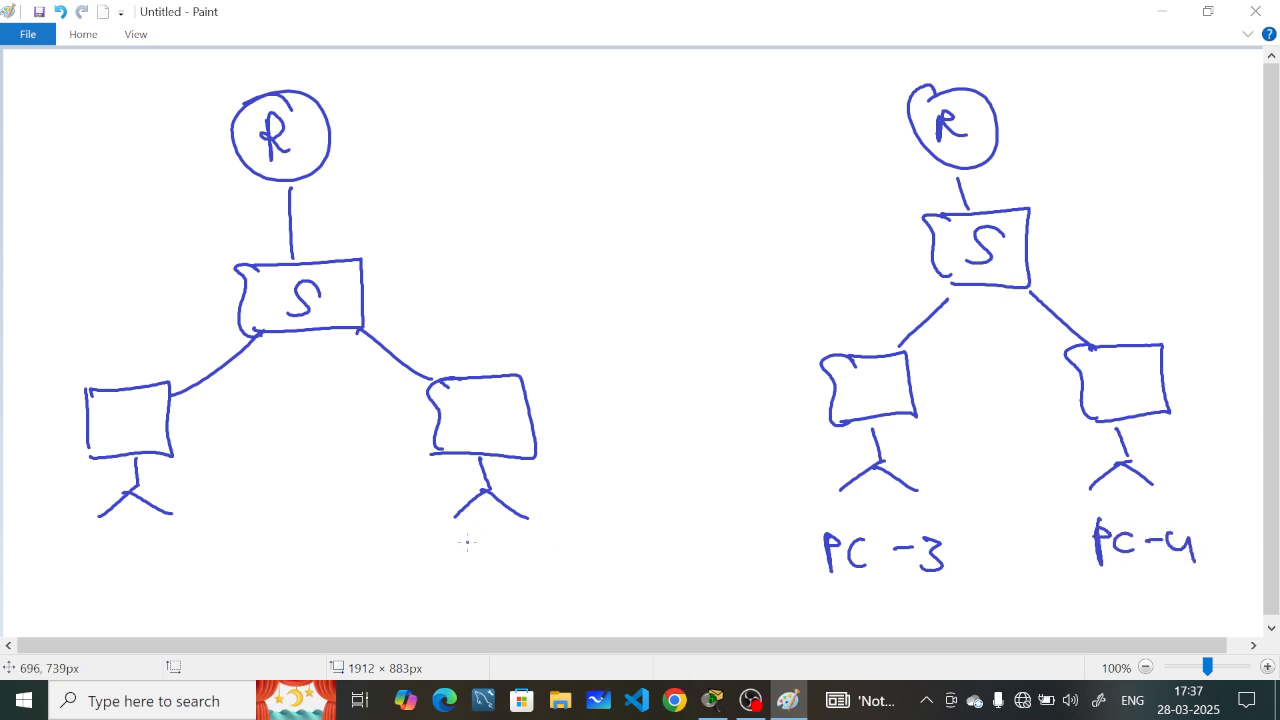
Step: Label the first network's computers "PC-2" and "PC-1", enclosing "PC-1" in parentheses
left_click_drag(464, 535, 465, 572)
mouse_move(465, 537)
left_mouse_down()
mouse_move(467, 553)
mouse_move(506, 566)
left_mouse_up()
left_click_drag(508, 551, 562, 561)
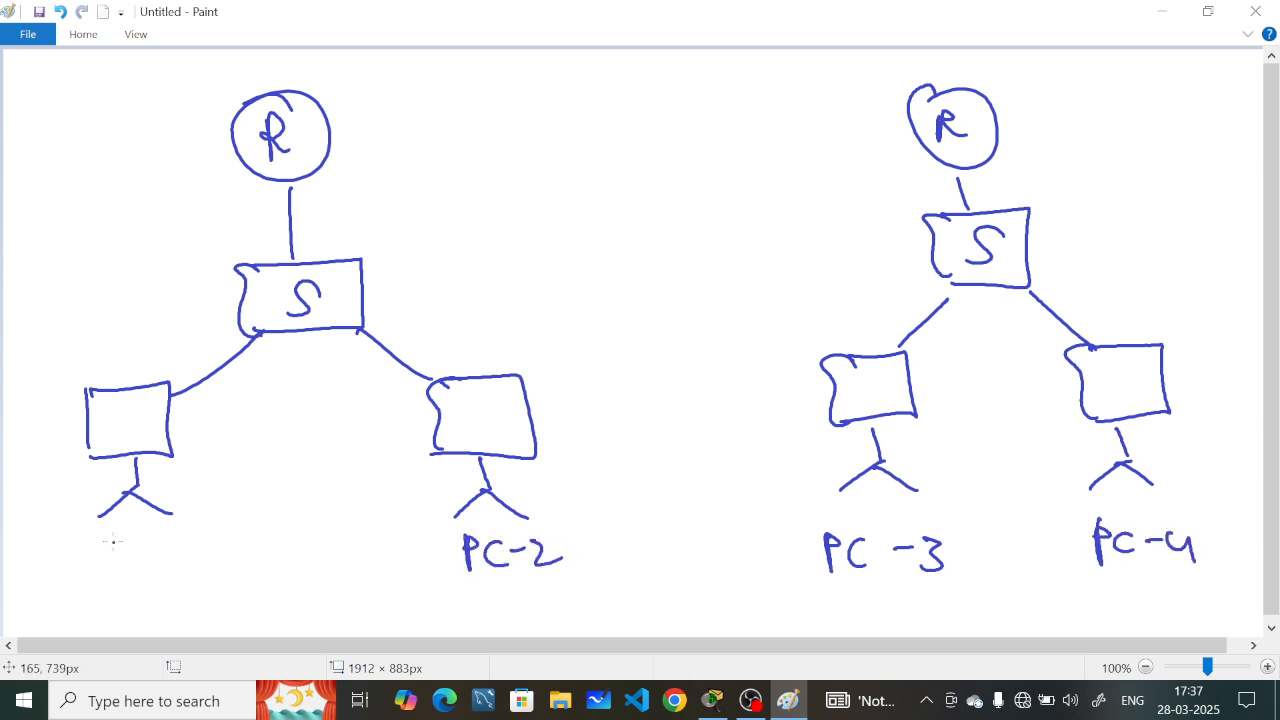
left_click_drag(111, 538, 112, 572)
left_click_drag(110, 540, 150, 560)
mouse_move(162, 548)
left_mouse_down()
mouse_move(186, 546)
mouse_move(198, 564)
left_mouse_up()
left_click_drag(204, 528, 186, 575)
left_click_drag(66, 536, 120, 590)
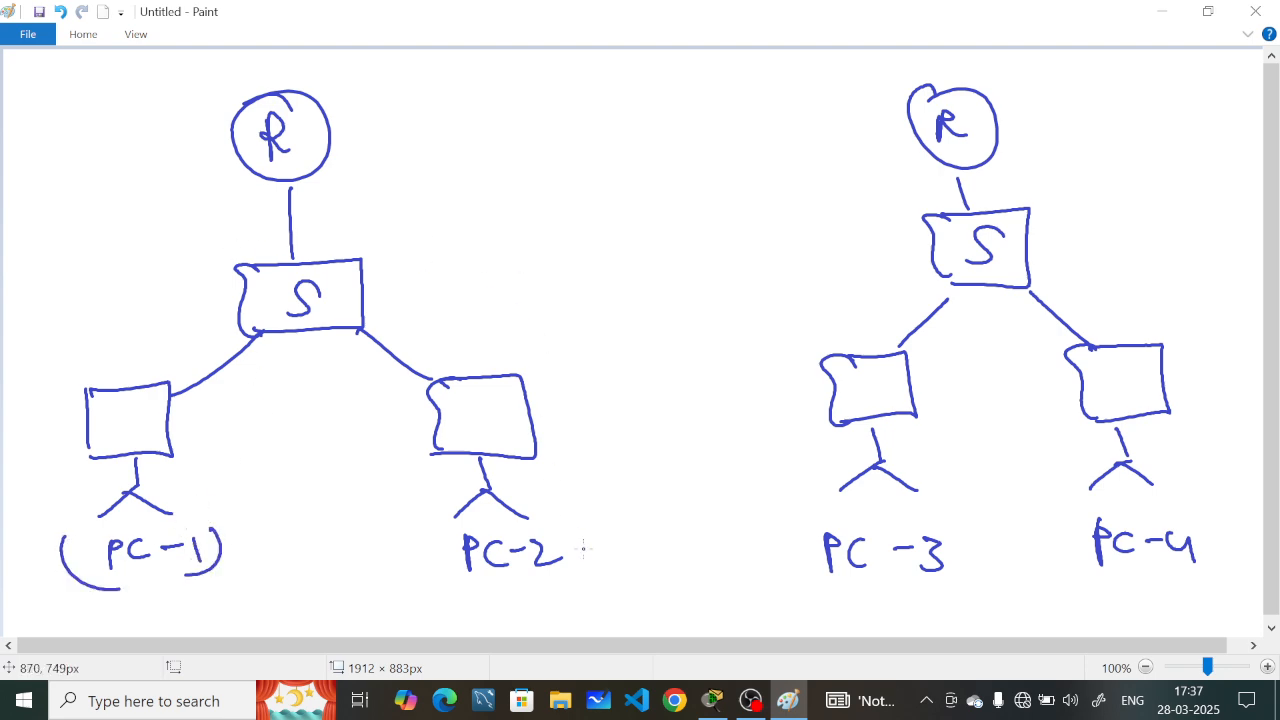
Step: Draw an arrow from PC-2 to PC-3 and write "ping" in parentheses above it with an overline
mouse_move(566, 526)
left_mouse_down()
mouse_move(610, 546)
mouse_move(778, 530)
mouse_move(756, 568)
left_mouse_up()
mouse_move(605, 438)
left_mouse_down()
mouse_move(608, 478)
mouse_move(614, 462)
left_mouse_up()
left_click_drag(624, 446, 626, 468)
left_click_drag(627, 432, 672, 490)
left_click_drag(704, 424, 690, 494)
mouse_move(600, 418)
left_mouse_down()
mouse_move(590, 432)
mouse_move(640, 498)
left_mouse_up()
left_click_drag(638, 409, 668, 408)
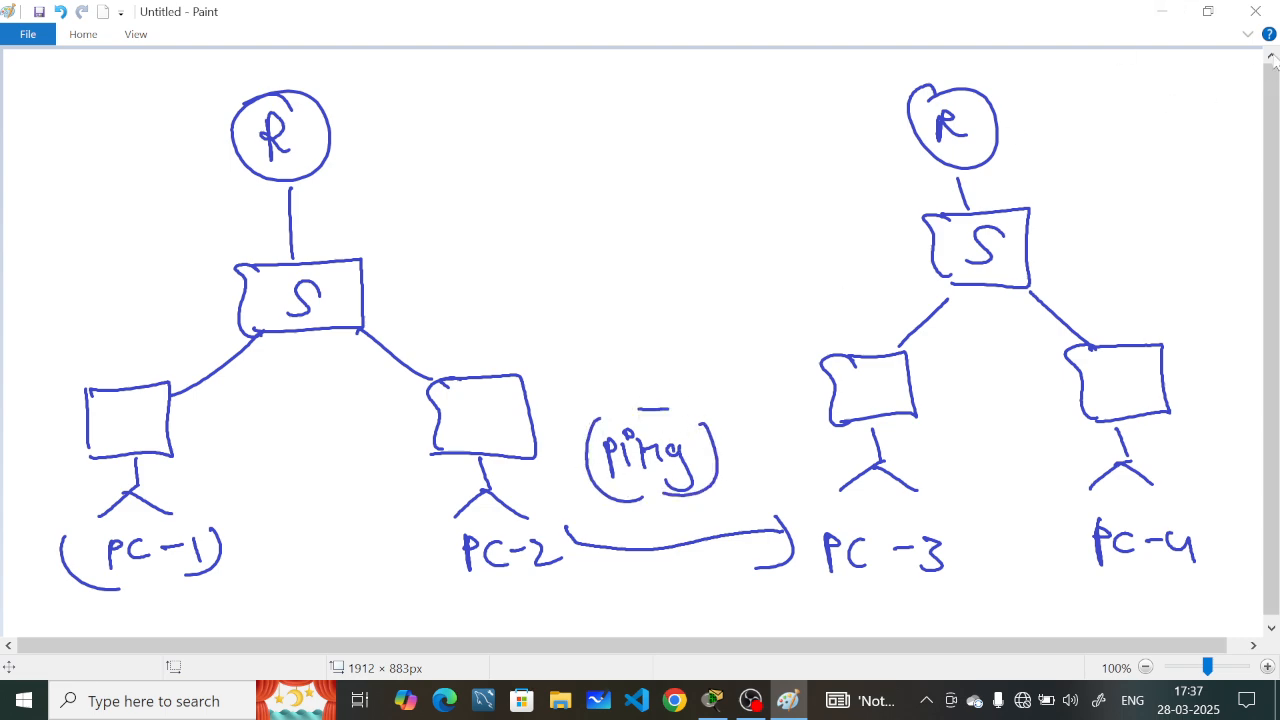
Step: In red, draw arrows from PC-2 toward PC-3 and PC-1 and a line linking the two routers
left_click(1248, 35)
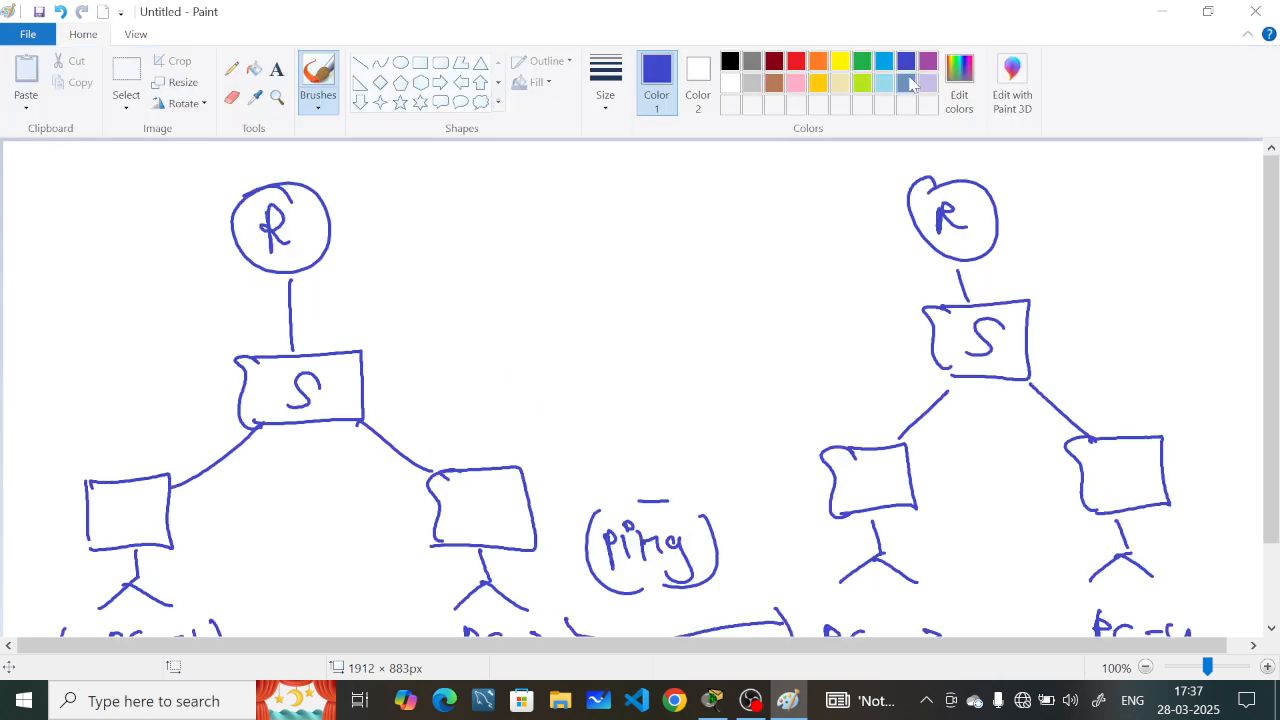
left_click(1248, 35)
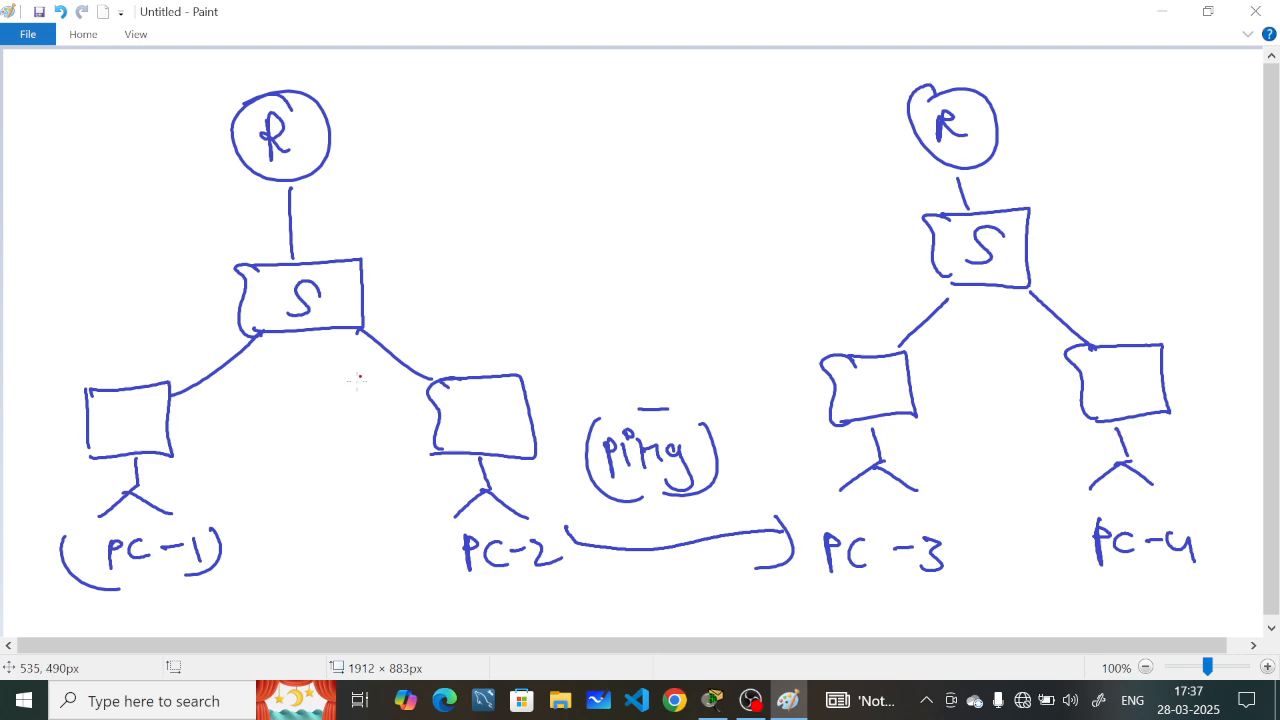
mouse_move(530, 578)
left_mouse_down()
mouse_move(538, 600)
mouse_move(733, 587)
left_mouse_up()
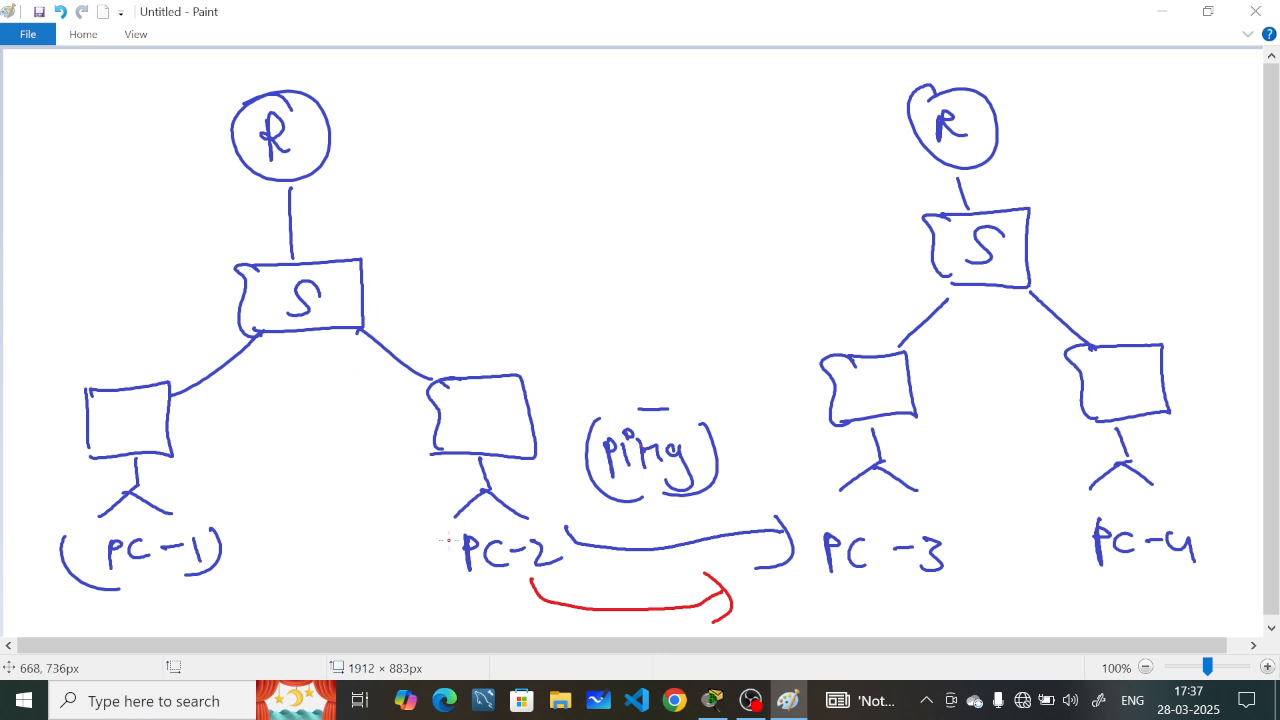
mouse_move(434, 501)
left_mouse_down()
mouse_move(385, 513)
mouse_move(229, 471)
mouse_move(236, 497)
left_mouse_up()
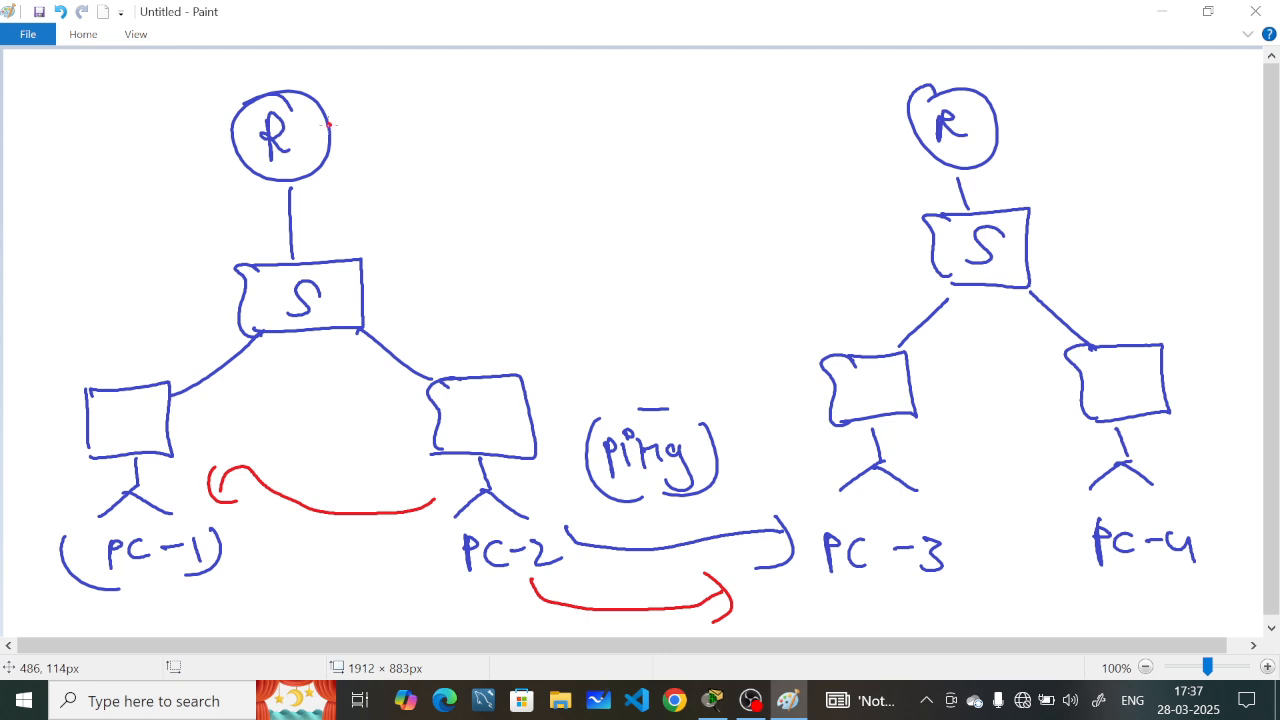
left_click_drag(330, 125, 904, 118)
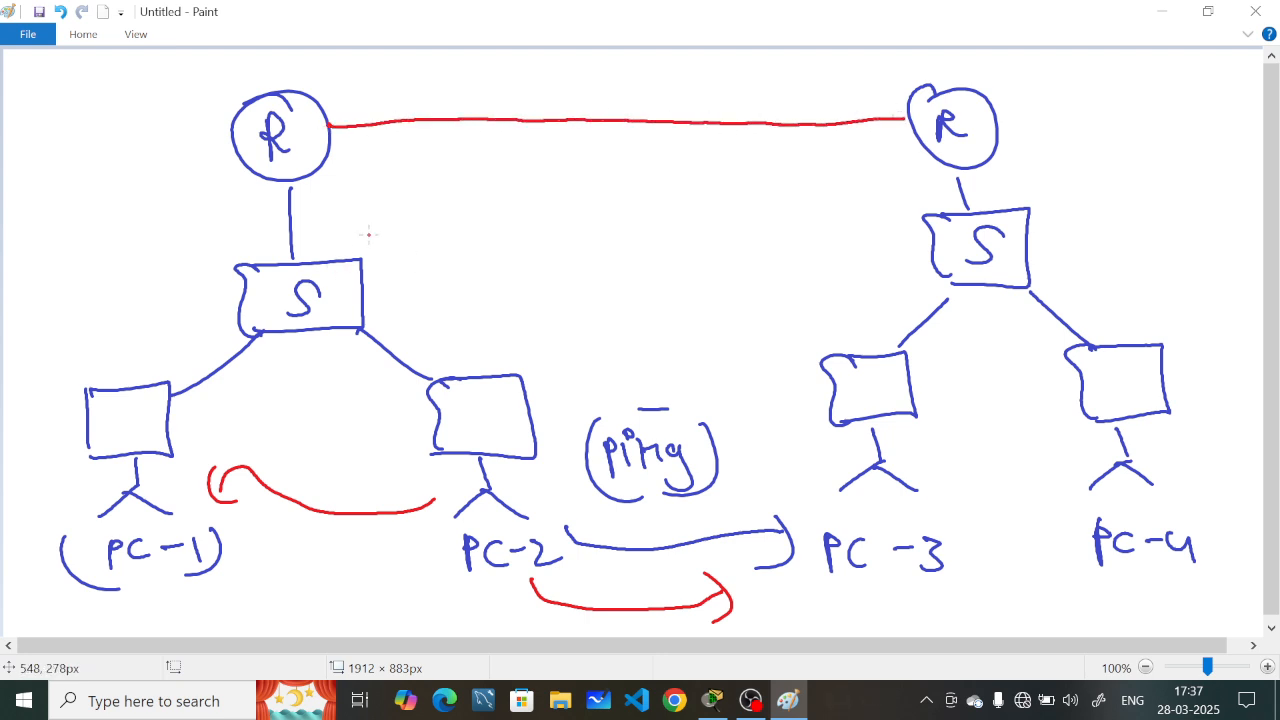
Step: Write "Static Routing" in braces below the router link and "ping fails" in parentheses beneath, adding lines above and below "ping"
mouse_move(492, 186)
left_mouse_down()
mouse_move(480, 214)
mouse_move(592, 179)
mouse_move(670, 185)
mouse_move(729, 157)
mouse_move(814, 230)
left_mouse_up()
mouse_move(457, 173)
left_mouse_down()
mouse_move(478, 232)
mouse_move(520, 255)
mouse_move(588, 247)
mouse_move(582, 298)
left_mouse_up()
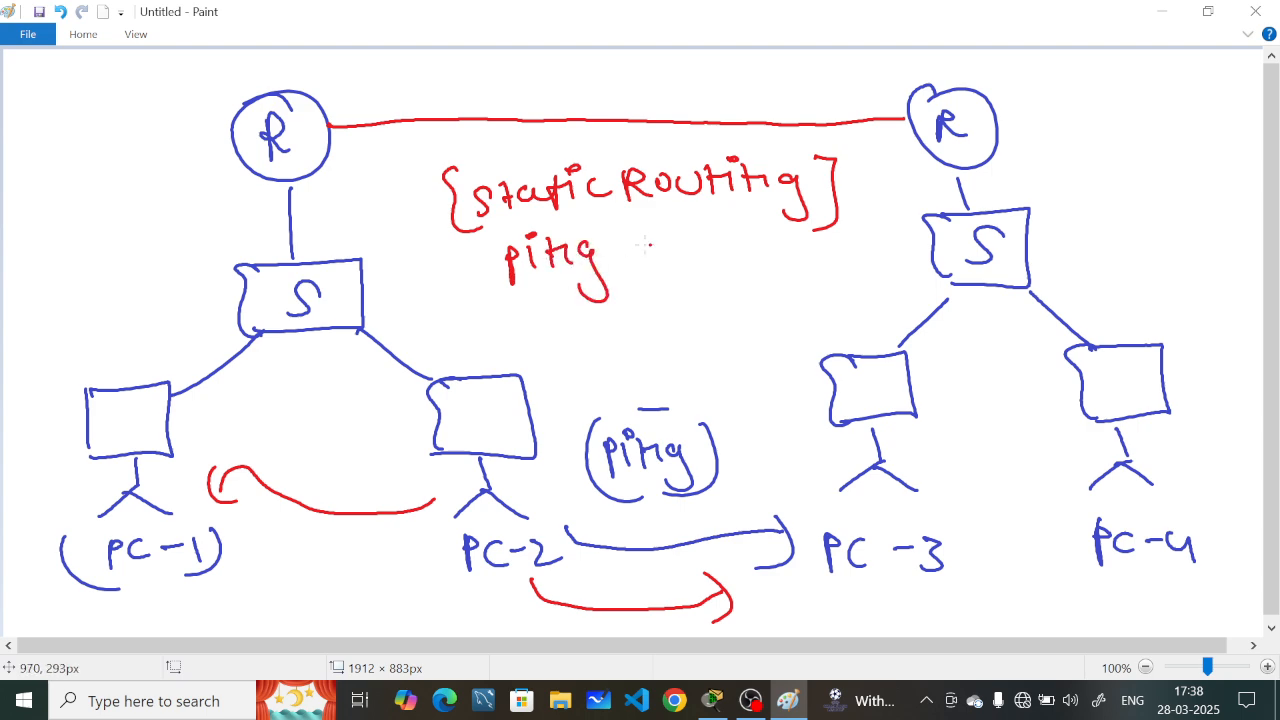
mouse_move(662, 242)
left_mouse_down()
mouse_move(638, 240)
mouse_move(690, 258)
mouse_move(706, 238)
mouse_move(725, 266)
left_mouse_up()
left_click_drag(746, 238, 732, 268)
left_click_drag(756, 222, 758, 300)
left_click_drag(505, 241, 491, 293)
left_click_drag(574, 310, 660, 300)
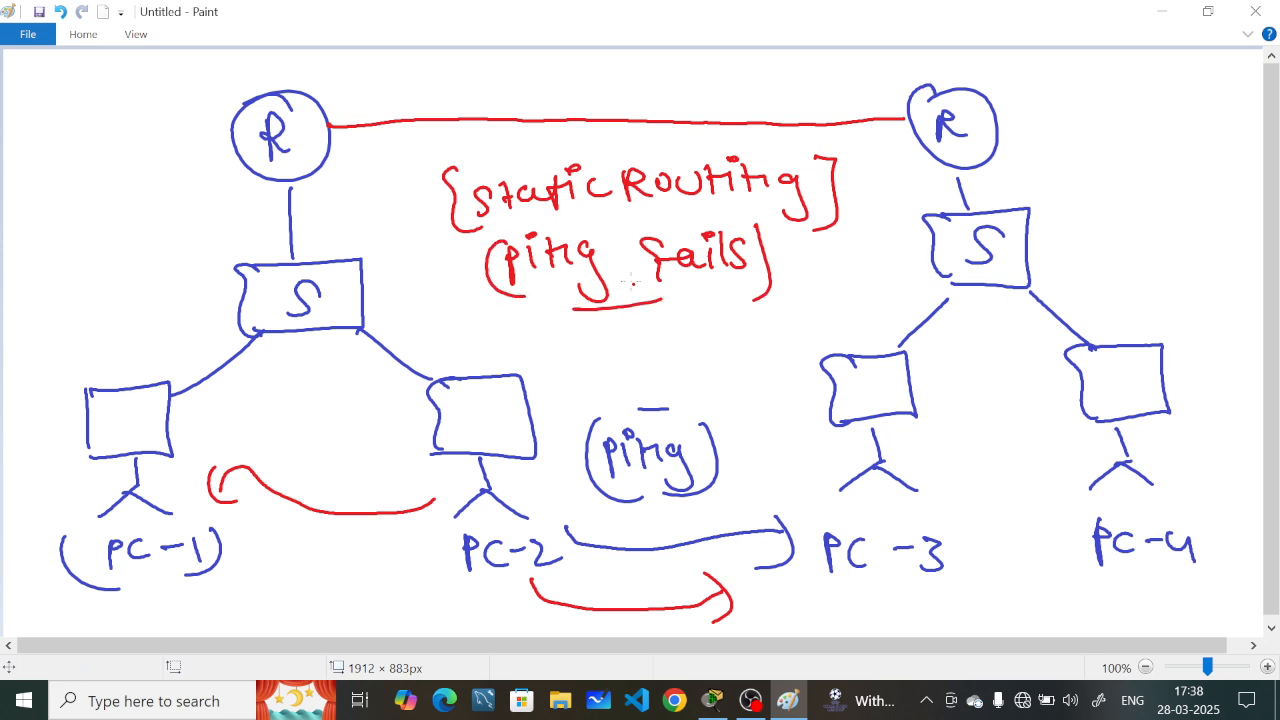
left_click_drag(579, 232, 640, 226)
Step: Outline the network with PC-3 and PC-4 and label it "LAN" with a circled 1
mouse_move(1083, 175)
left_mouse_down()
mouse_move(1068, 110)
mouse_move(893, 84)
mouse_move(793, 354)
mouse_move(792, 502)
mouse_move(878, 601)
mouse_move(1097, 624)
mouse_move(1218, 567)
mouse_move(1218, 408)
mouse_move(1190, 252)
mouse_move(1092, 173)
mouse_move(1124, 160)
mouse_move(1100, 174)
left_mouse_up()
mouse_move(1152, 74)
left_mouse_down()
mouse_move(1160, 104)
mouse_move(1207, 80)
left_mouse_up()
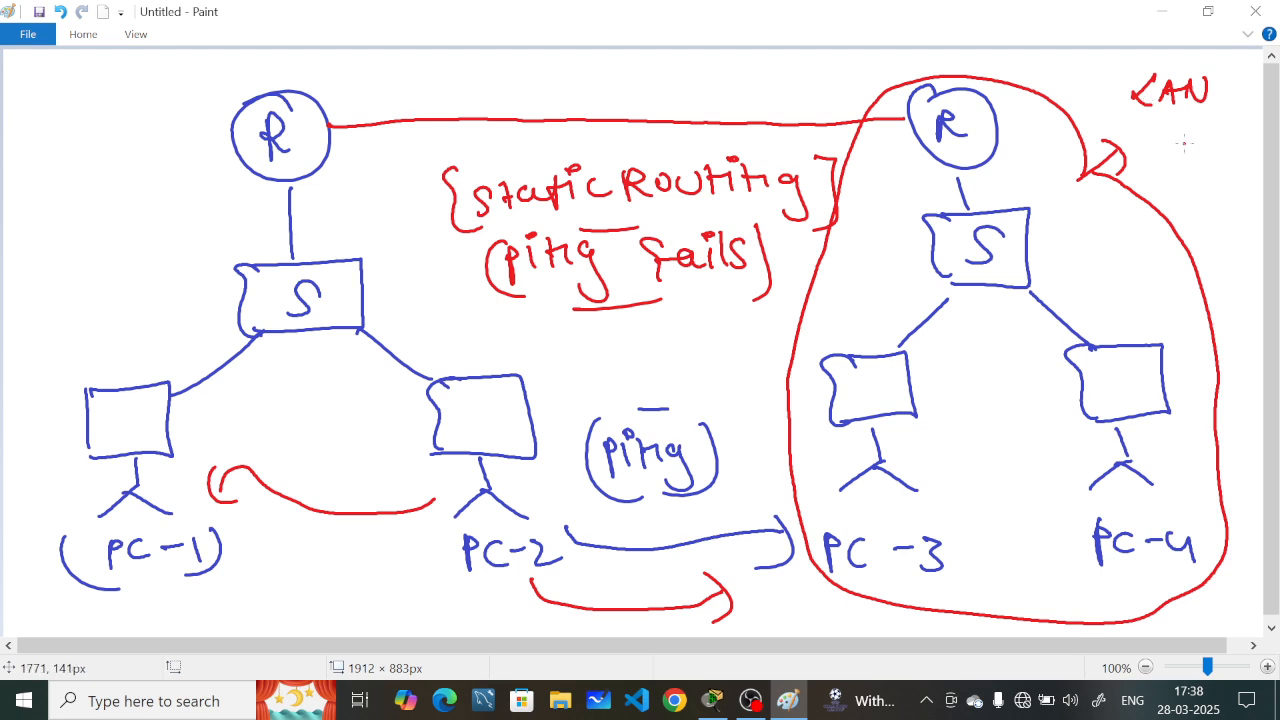
left_click_drag(1184, 135, 1188, 160)
left_click_drag(1180, 118, 1160, 158)
Step: Label the network with PC-1 and PC-2 "LAN-2", circle the 2, and outline the whole network
mouse_move(42, 72)
left_mouse_down()
mouse_move(32, 84)
mouse_move(62, 92)
left_mouse_up()
mouse_move(68, 94)
left_mouse_down()
mouse_move(80, 66)
mouse_move(88, 92)
left_mouse_up()
left_click_drag(66, 84, 114, 68)
mouse_move(118, 77)
left_mouse_down()
mouse_move(162, 90)
mouse_move(124, 58)
left_mouse_up()
mouse_move(252, 64)
left_mouse_down()
mouse_move(45, 276)
mouse_move(7, 487)
mouse_move(85, 603)
mouse_move(544, 598)
mouse_move(604, 516)
mouse_move(566, 406)
mouse_move(450, 302)
mouse_move(405, 164)
mouse_move(312, 78)
mouse_move(254, 69)
left_mouse_up()
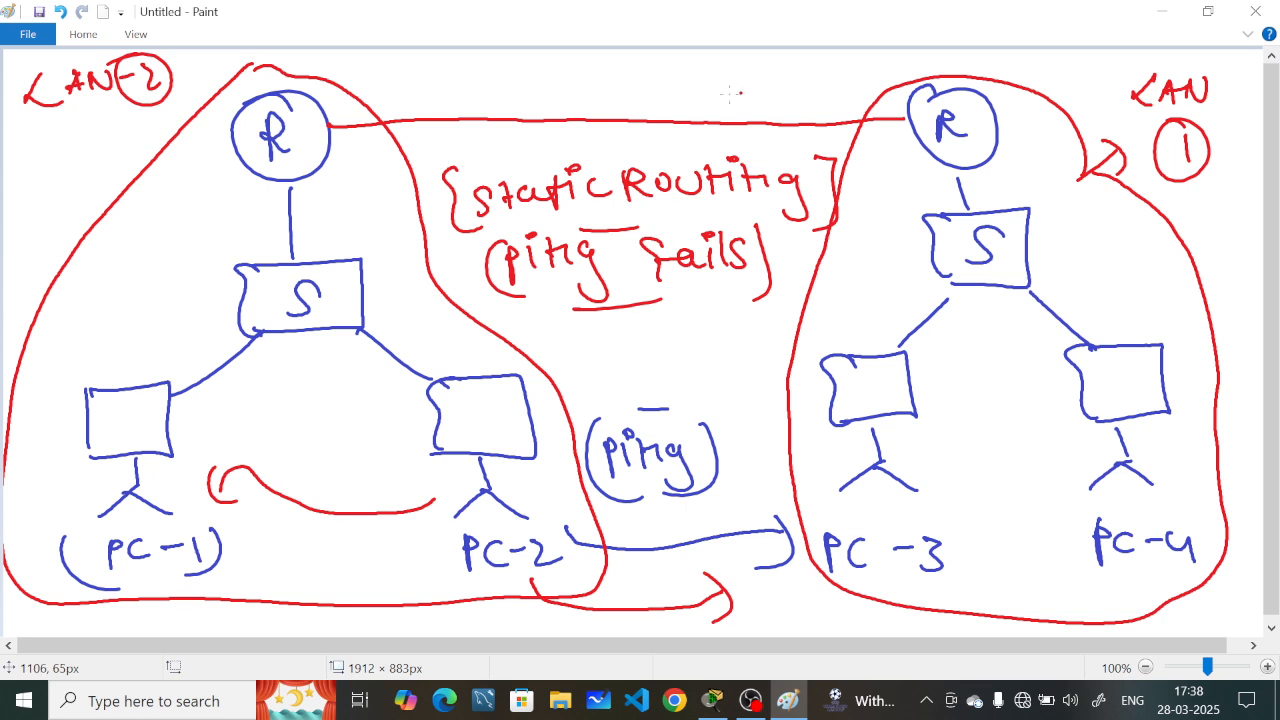
Step: Write "(WAN)" with an arrow to "wide (Area)" at the router link, and add "(N/W)" below the line
mouse_move(481, 65)
left_mouse_down()
mouse_move(550, 56)
mouse_move(572, 84)
mouse_move(607, 96)
mouse_move(480, 100)
mouse_move(498, 102)
left_mouse_up()
mouse_move(626, 56)
left_mouse_down()
mouse_move(652, 86)
mouse_move(742, 52)
mouse_move(804, 68)
left_mouse_up()
left_click_drag(666, 124, 690, 102)
mouse_move(692, 104)
left_mouse_down()
mouse_move(712, 120)
mouse_move(744, 98)
left_mouse_up()
mouse_move(752, 110)
left_mouse_down()
mouse_move(774, 96)
mouse_move(792, 118)
left_mouse_up()
left_click_drag(790, 88, 800, 124)
left_click_drag(656, 96, 688, 138)
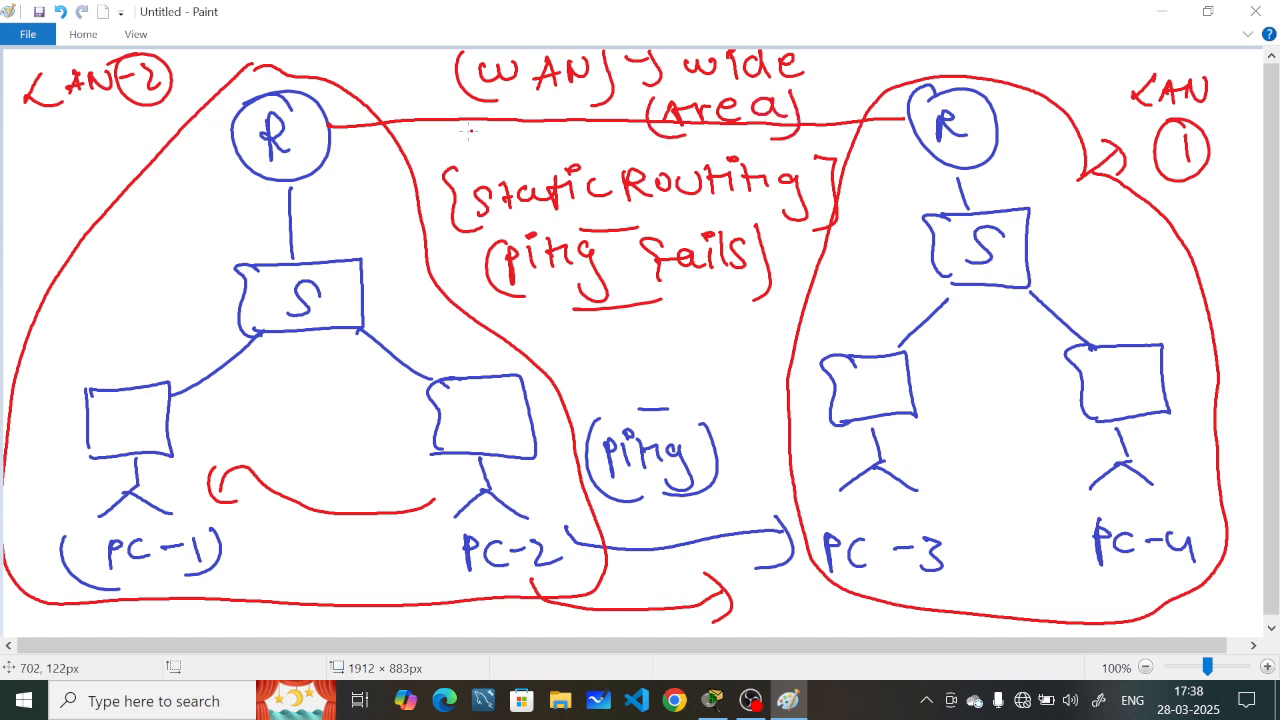
mouse_move(470, 133)
left_mouse_down()
mouse_move(488, 134)
mouse_move(497, 154)
left_mouse_up()
mouse_move(514, 134)
left_mouse_down()
mouse_move(541, 148)
mouse_move(541, 131)
left_mouse_up()
left_click_drag(551, 127, 545, 162)
left_click_drag(456, 129, 474, 160)
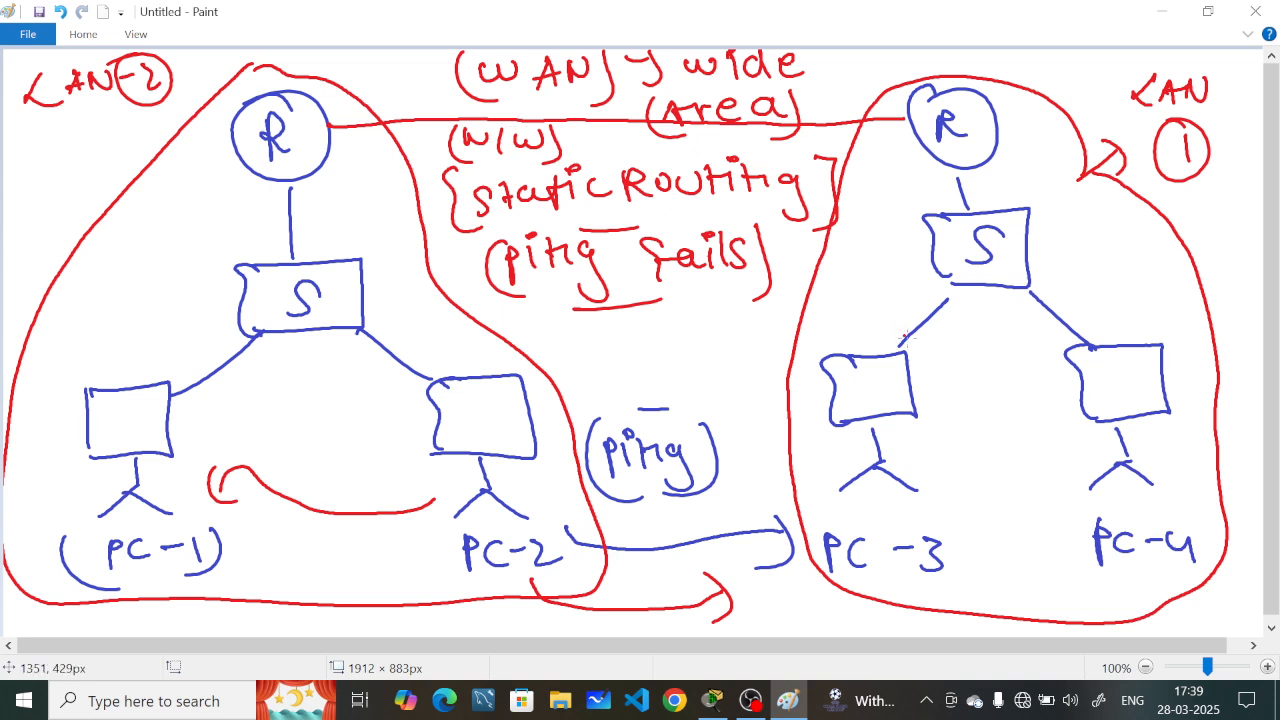
Step: Mark the three links in LAN 1 and draw an arrow from PC-3 past the switch up to the router
left_click_drag(903, 322, 926, 340)
left_click_drag(1068, 314, 1055, 334)
left_click_drag(953, 186, 970, 200)
mouse_move(921, 457)
left_mouse_down()
mouse_move(976, 362)
mouse_move(913, 170)
mouse_move(936, 184)
left_mouse_up()
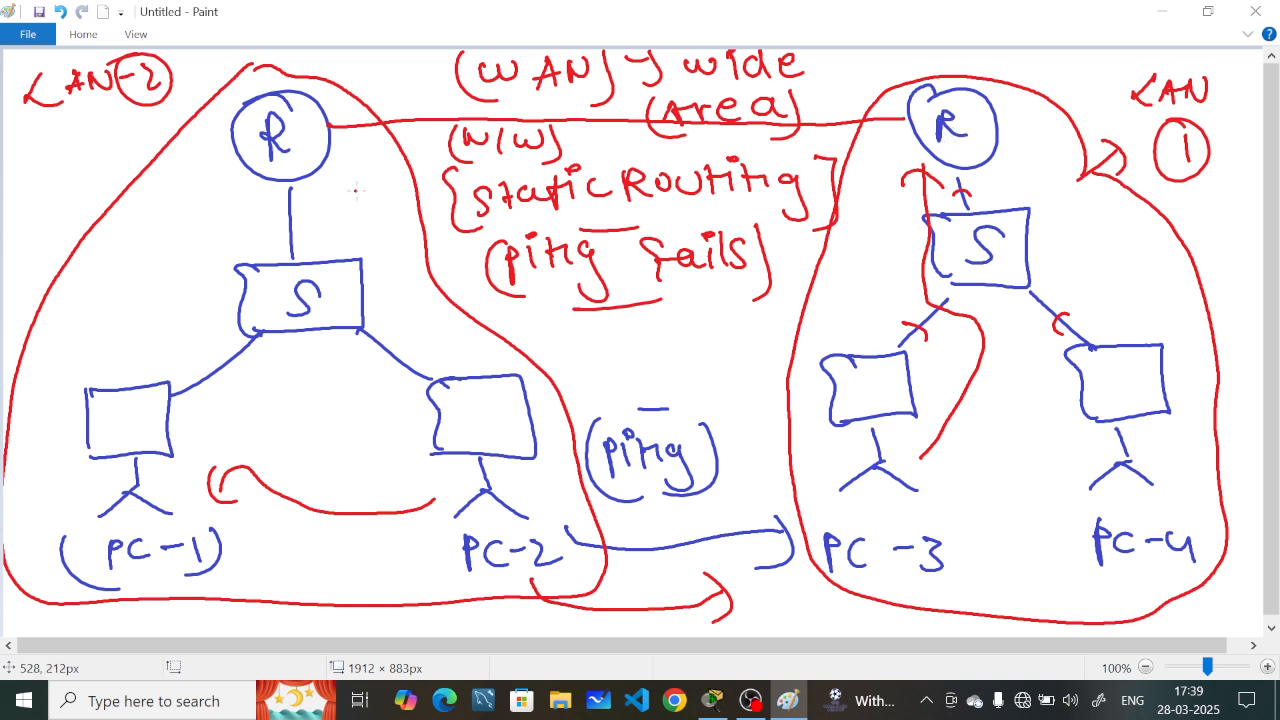
Step: Label the LAN-2 router with a circled "R1" and the LAN 1 router with a circled "R2"
mouse_move(342, 188)
left_mouse_down()
mouse_move(342, 212)
mouse_move(358, 208)
left_mouse_up()
left_click_drag(368, 194, 378, 204)
left_click_drag(340, 165, 332, 172)
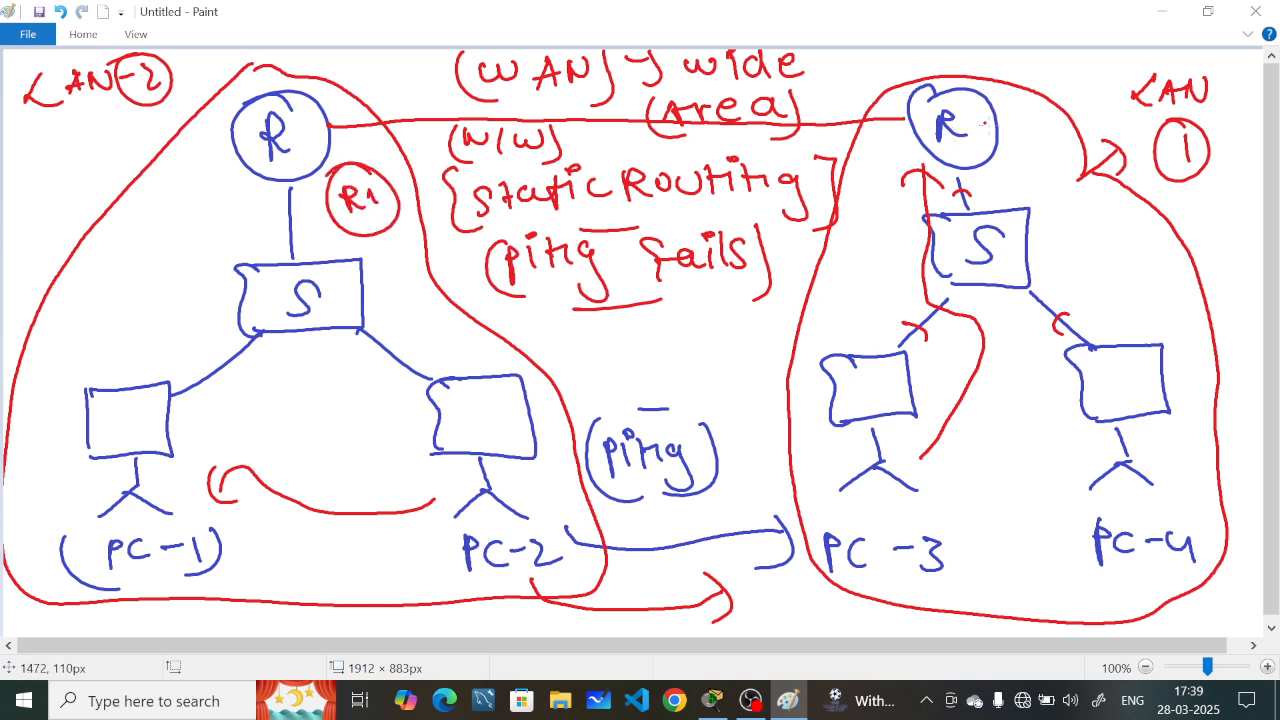
mouse_move(1016, 118)
left_mouse_down()
mouse_move(1020, 152)
mouse_move(1048, 150)
mouse_move(1002, 160)
left_mouse_up()
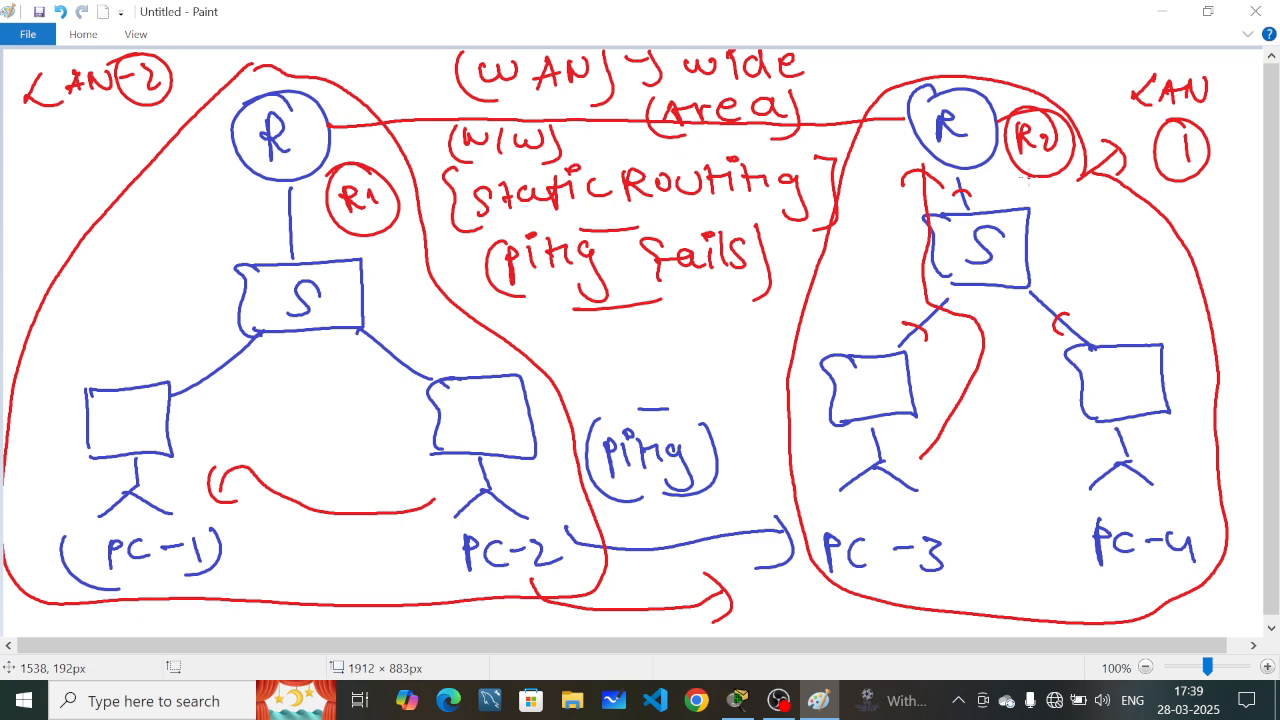
Step: Close the Paint drawing without saving it and switch to Cisco Packet Tracer
left_click(1152, 10)
left_click(819, 700)
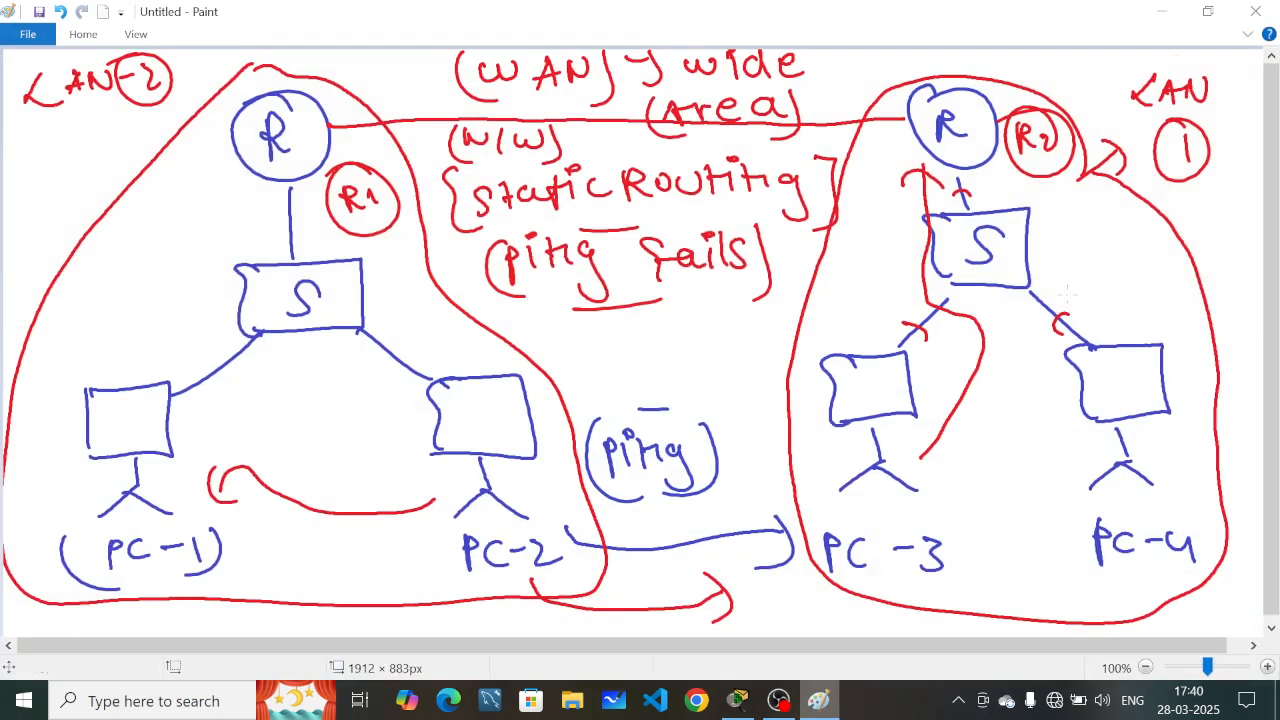
left_click(1256, 11)
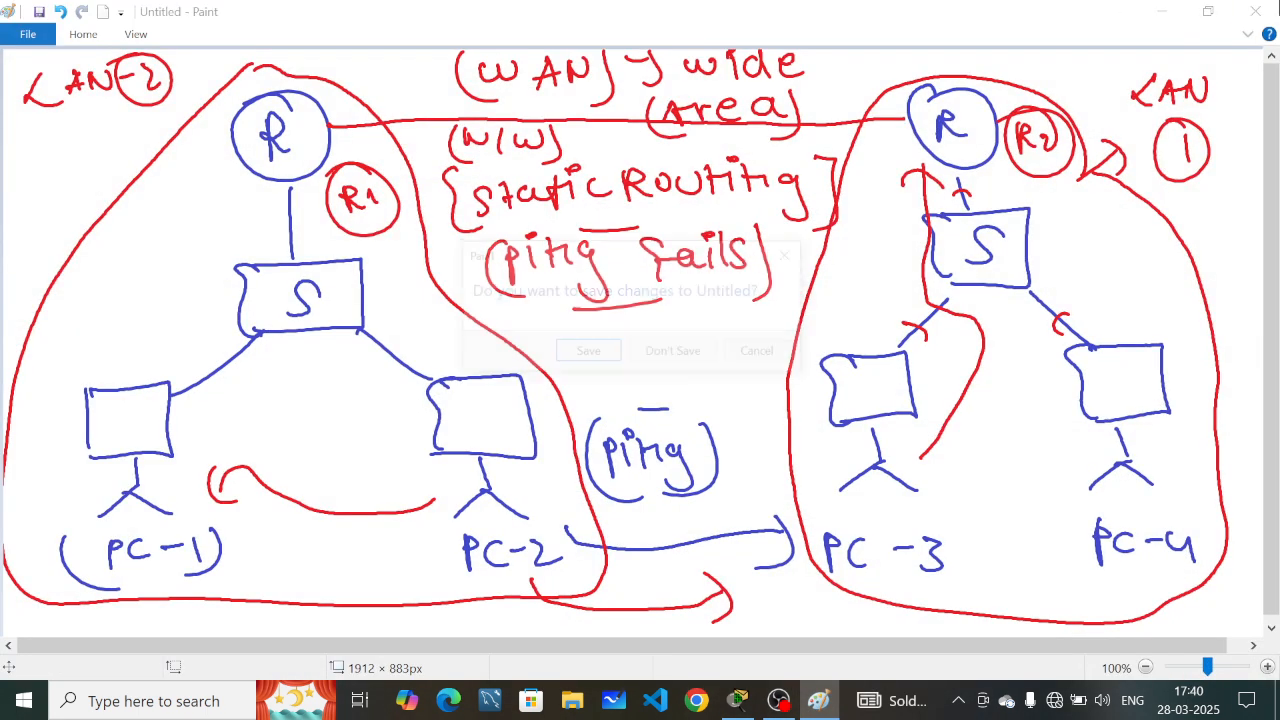
left_click(660, 356)
left_click(764, 698)
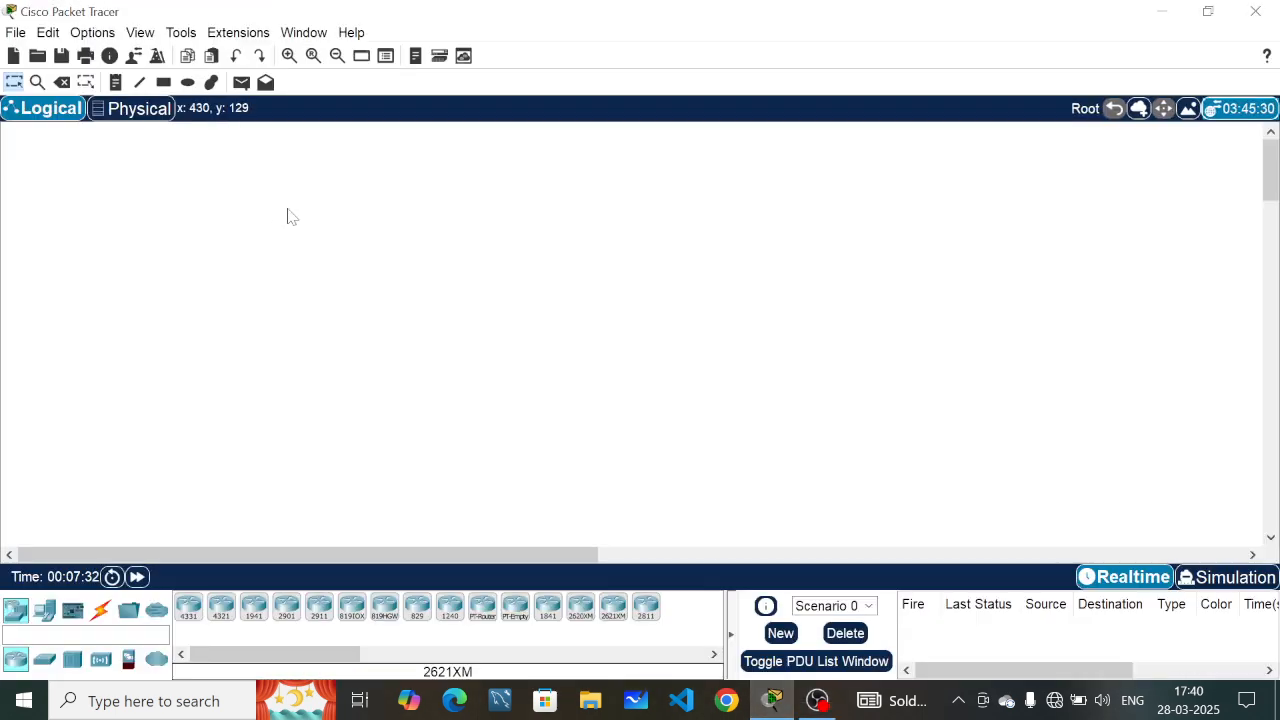
Step: Place two PT-Router routers side by side in the upper workspace, and shift the first one farther from the second
left_click_drag(484, 622, 405, 250)
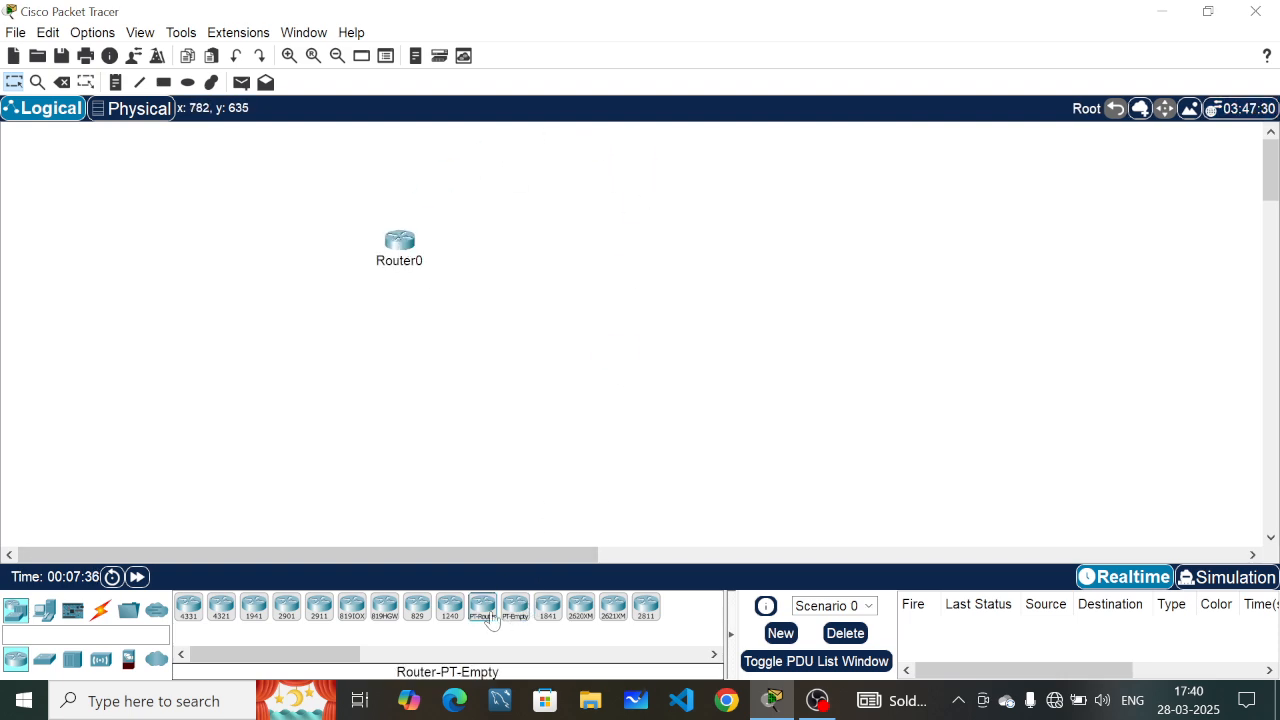
left_click_drag(482, 612, 826, 224)
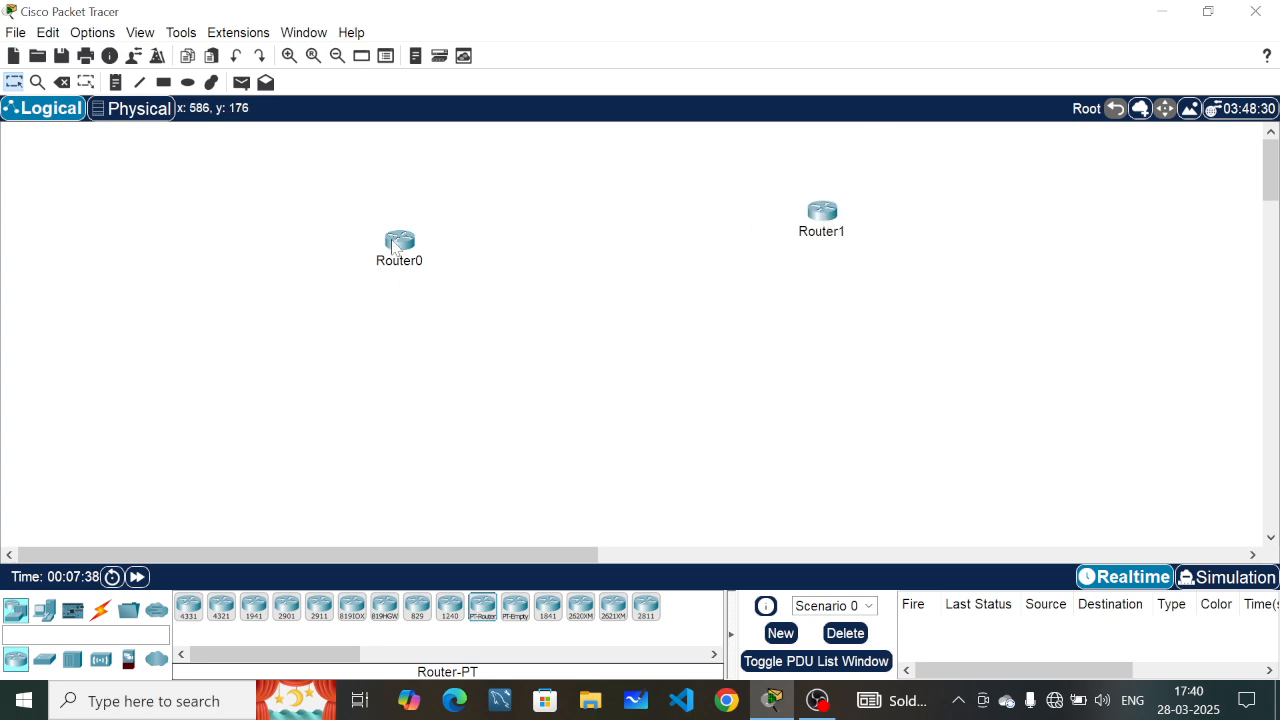
left_click_drag(399, 243, 361, 216)
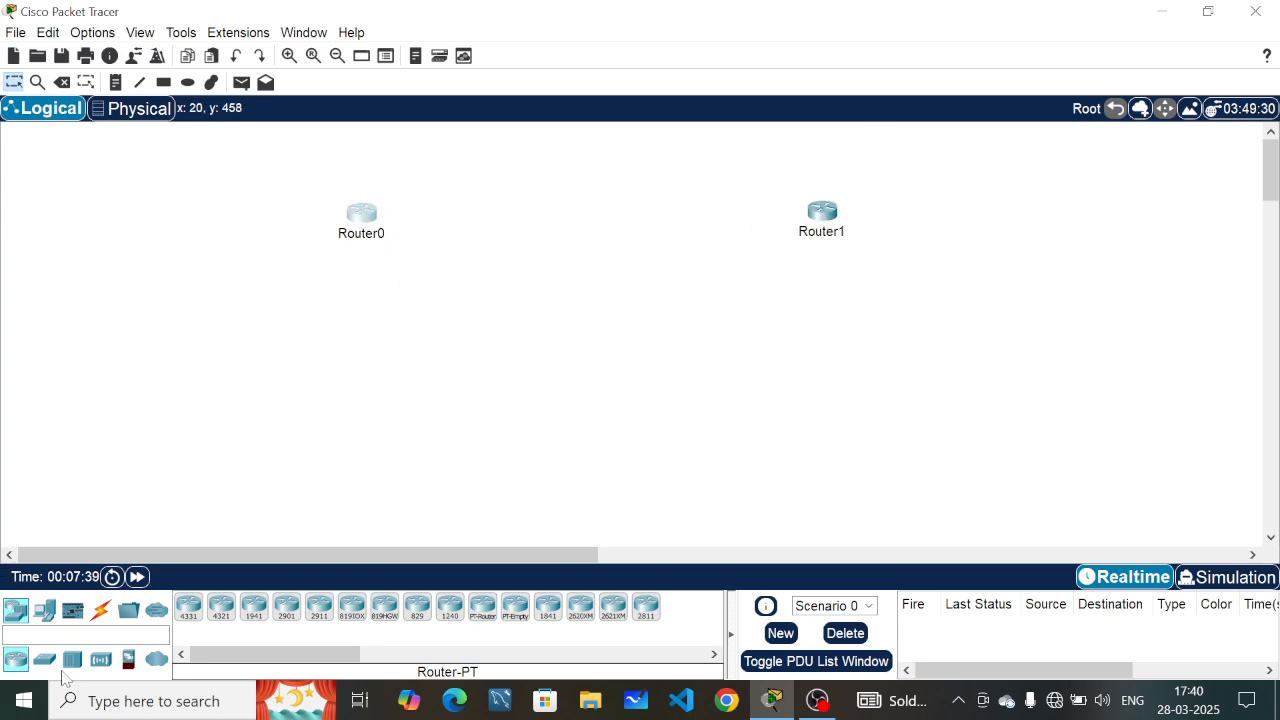
Step: Place two PCs side by side below the first router
left_click(44, 610)
left_click(189, 612)
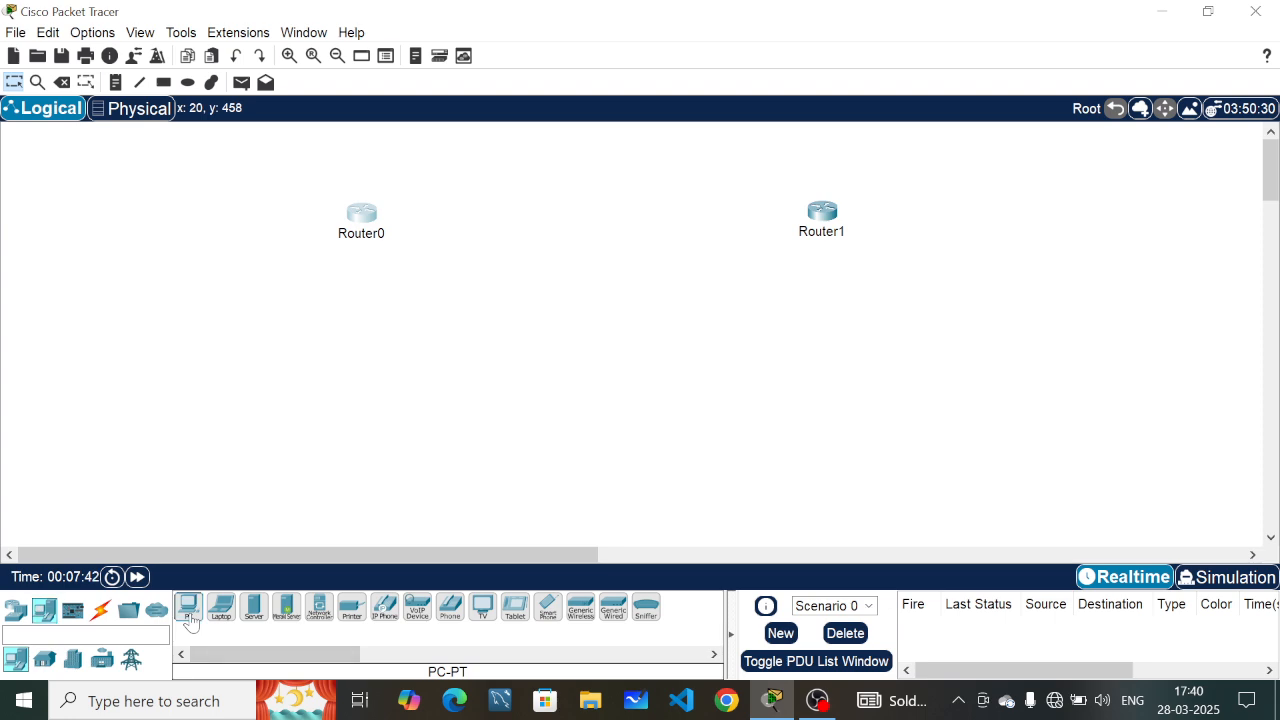
left_click(130, 400)
left_click(196, 618)
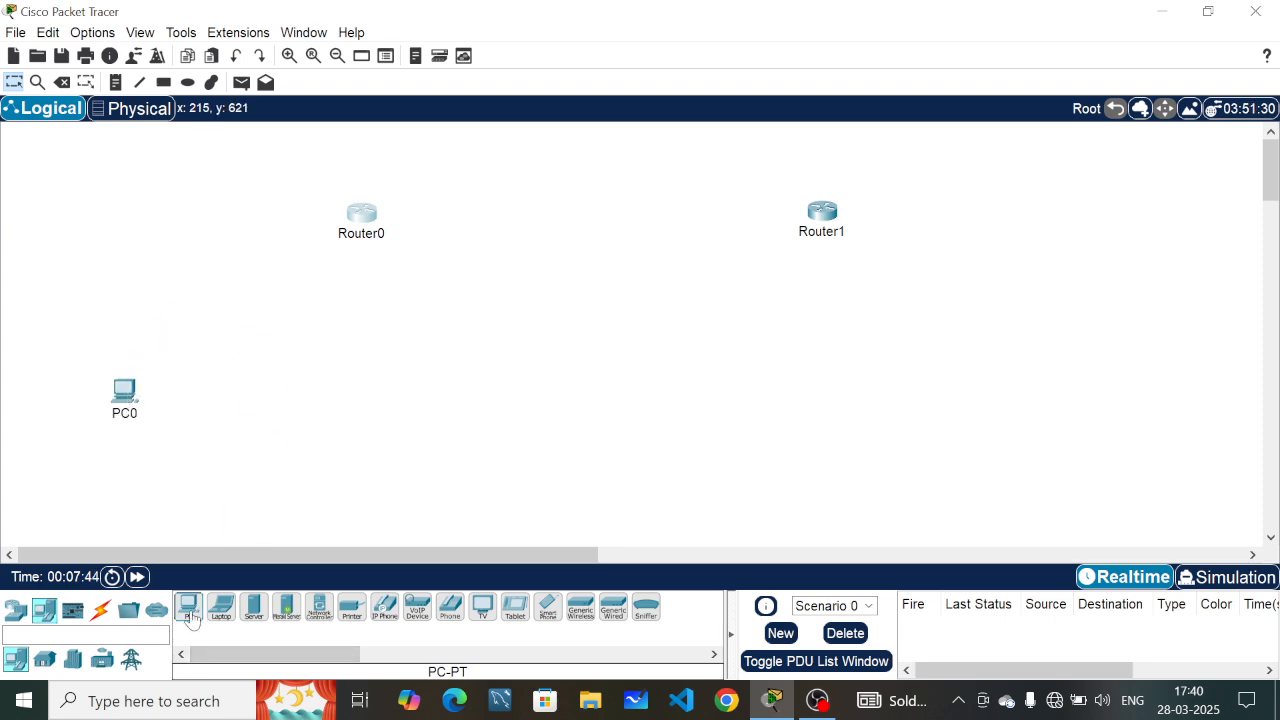
left_click(326, 388)
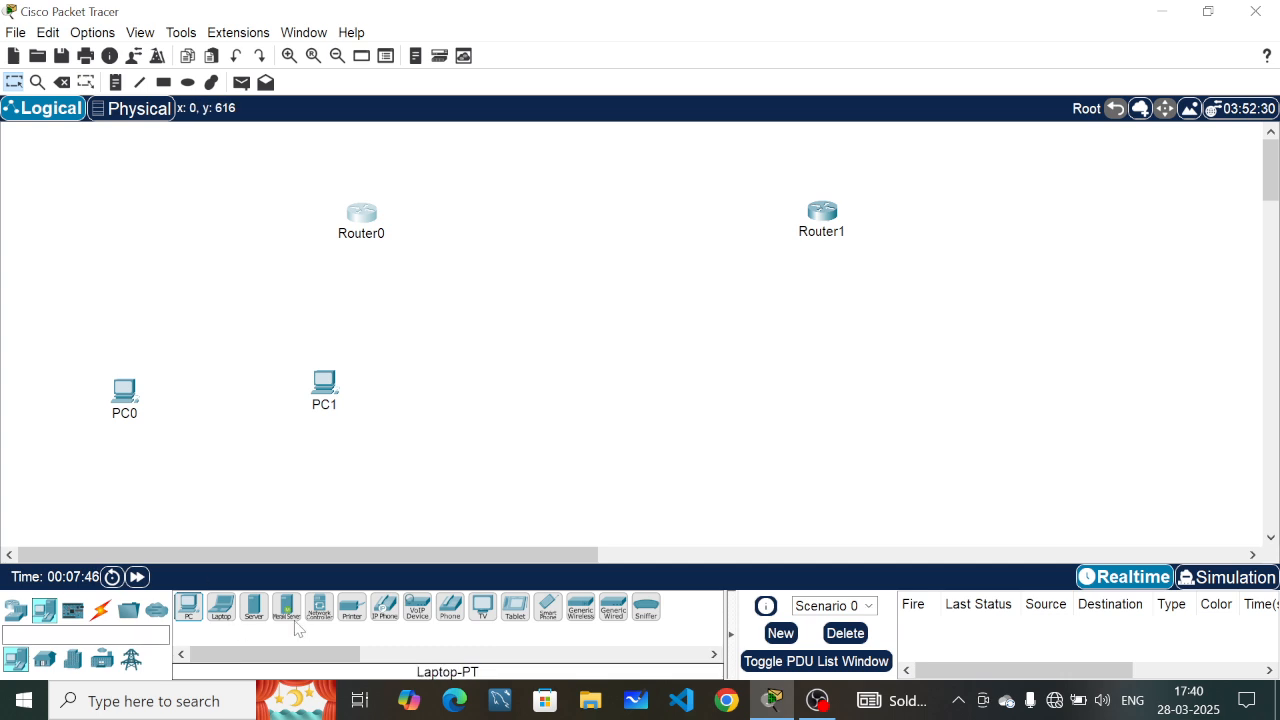
Step: Add two laptops side by side below the second router
left_click(221, 607)
left_click(746, 413)
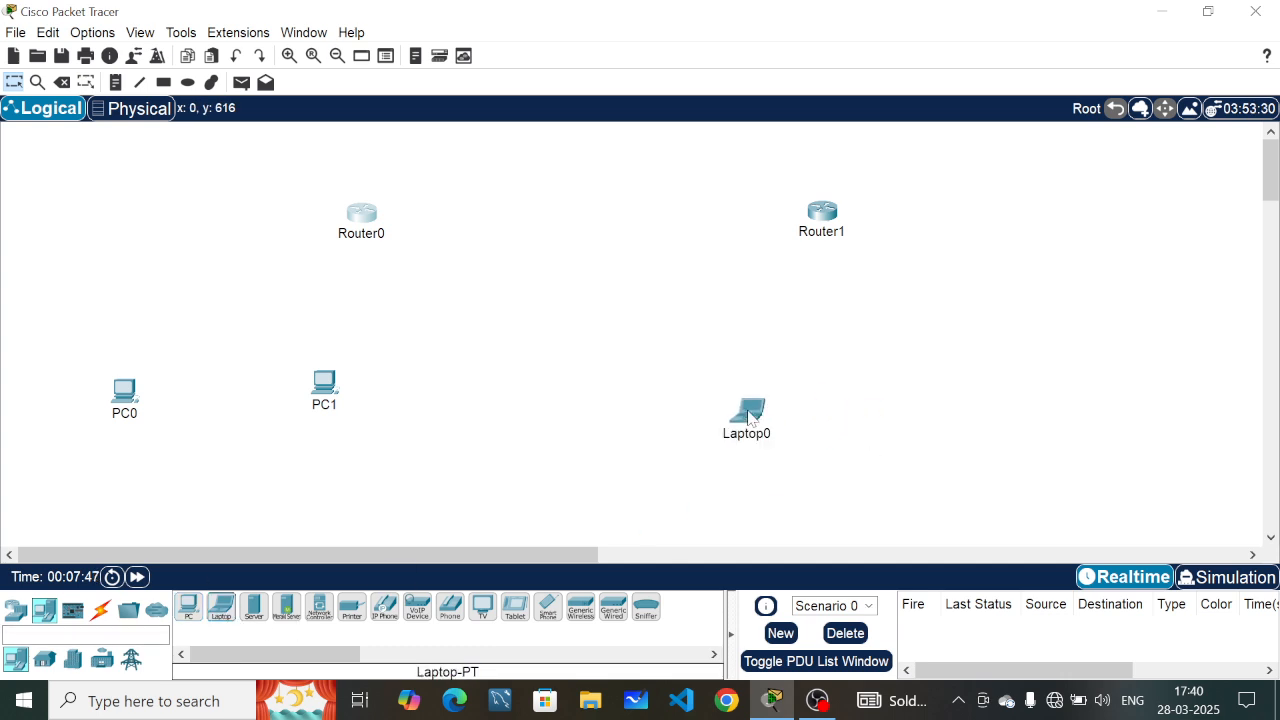
left_click(223, 607)
left_click(977, 412)
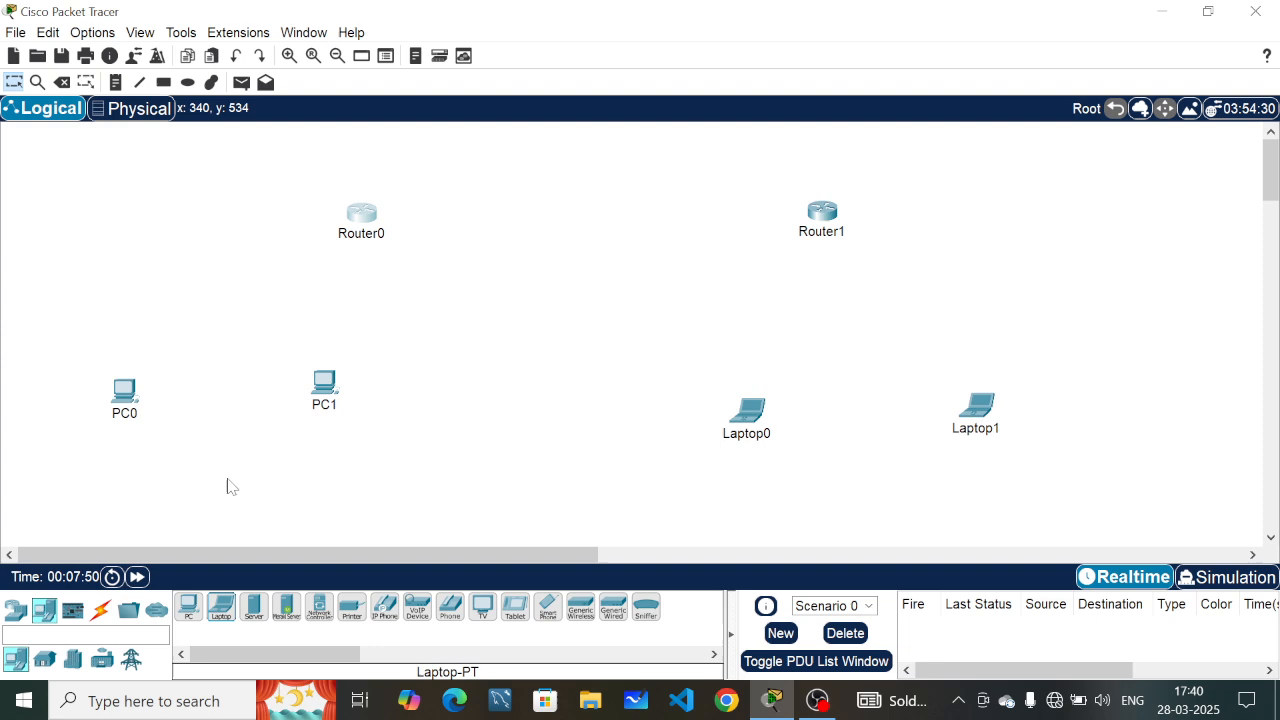
Step: Place two 2950-24 switches, one above the PCs and one above the laptops
left_click(16, 610)
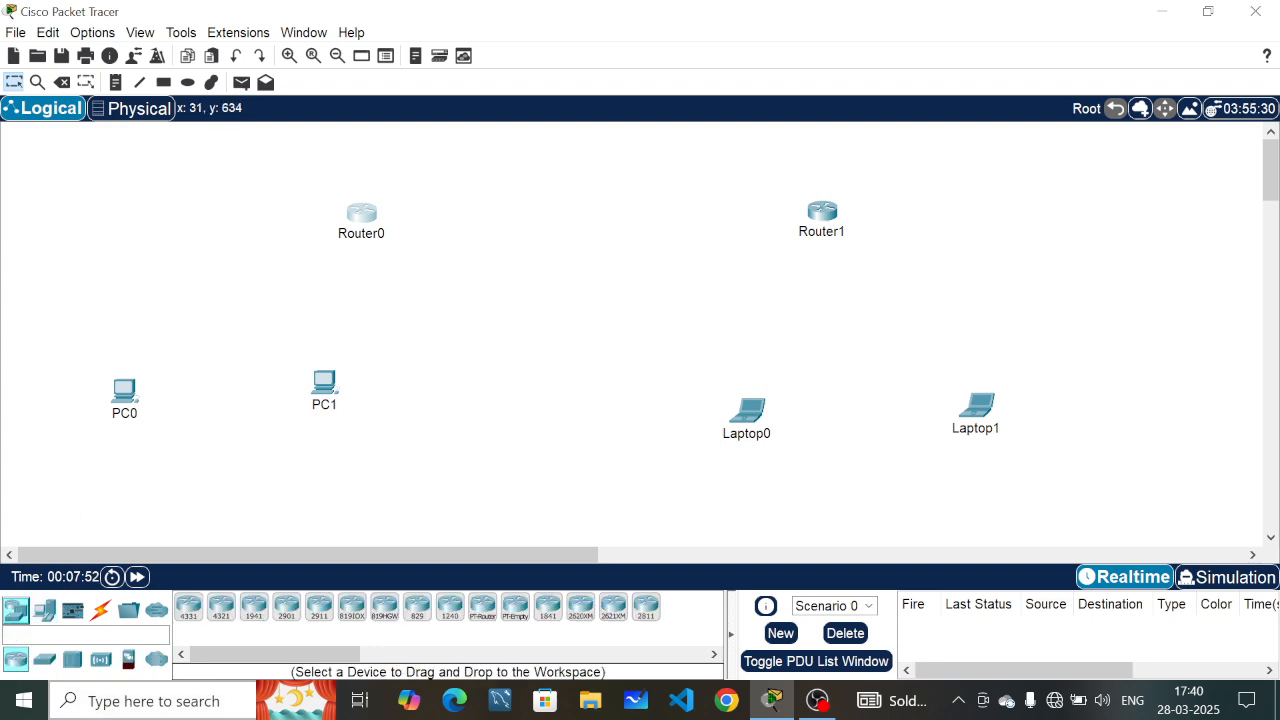
left_click(44, 658)
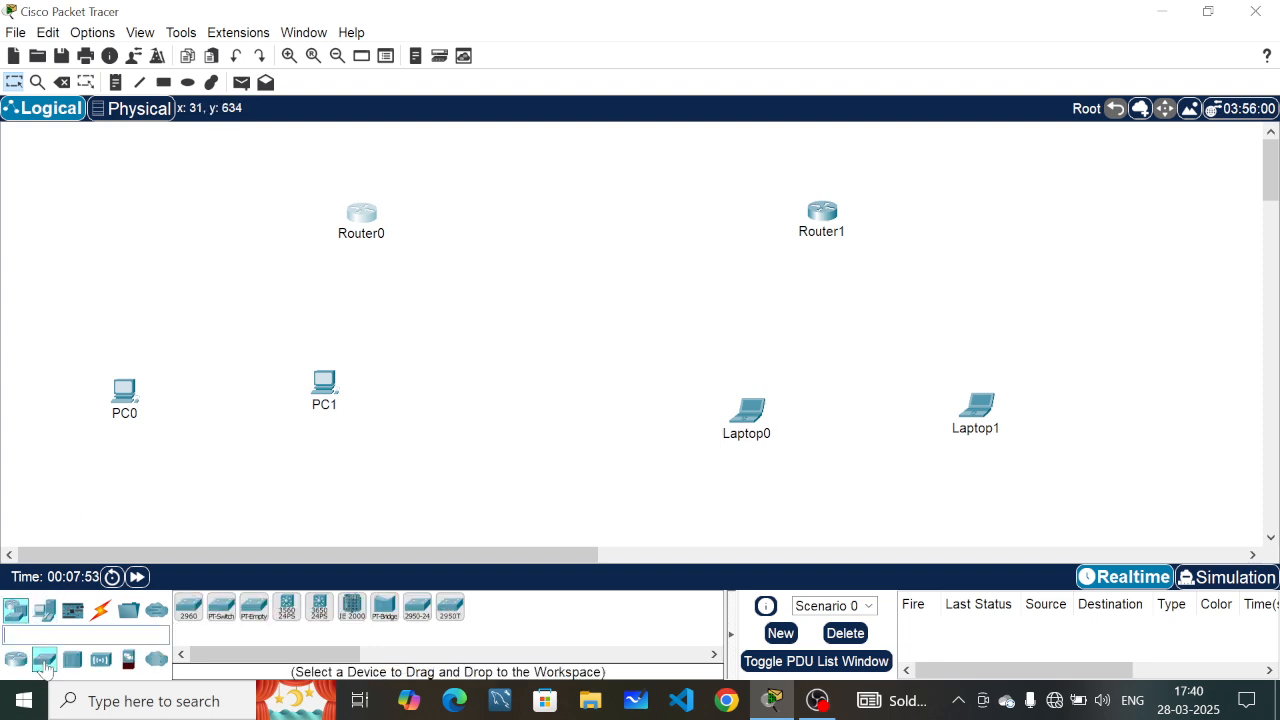
left_click(423, 617)
left_click(151, 293)
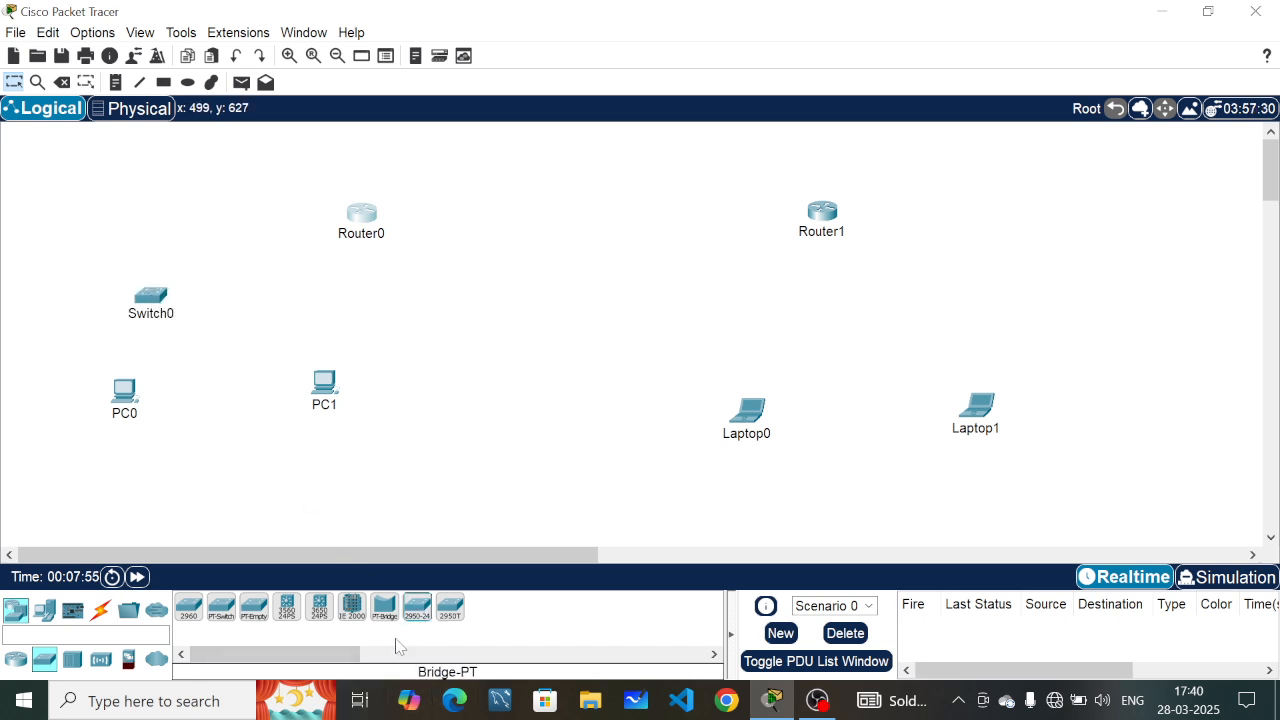
left_click(416, 612)
left_click(1062, 302)
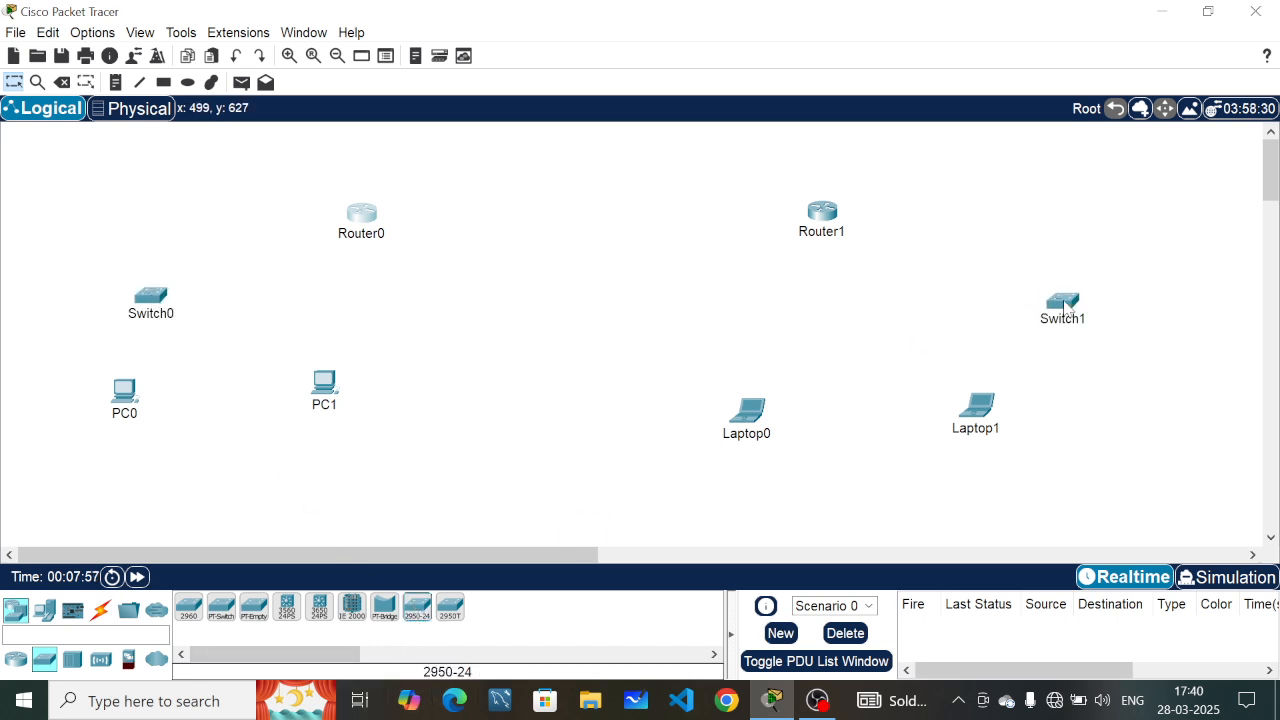
Step: Reposition both laptops and both PCs lower in the workspace, spreading each pair apart beneath its switch
left_click_drag(985, 418, 1040, 450)
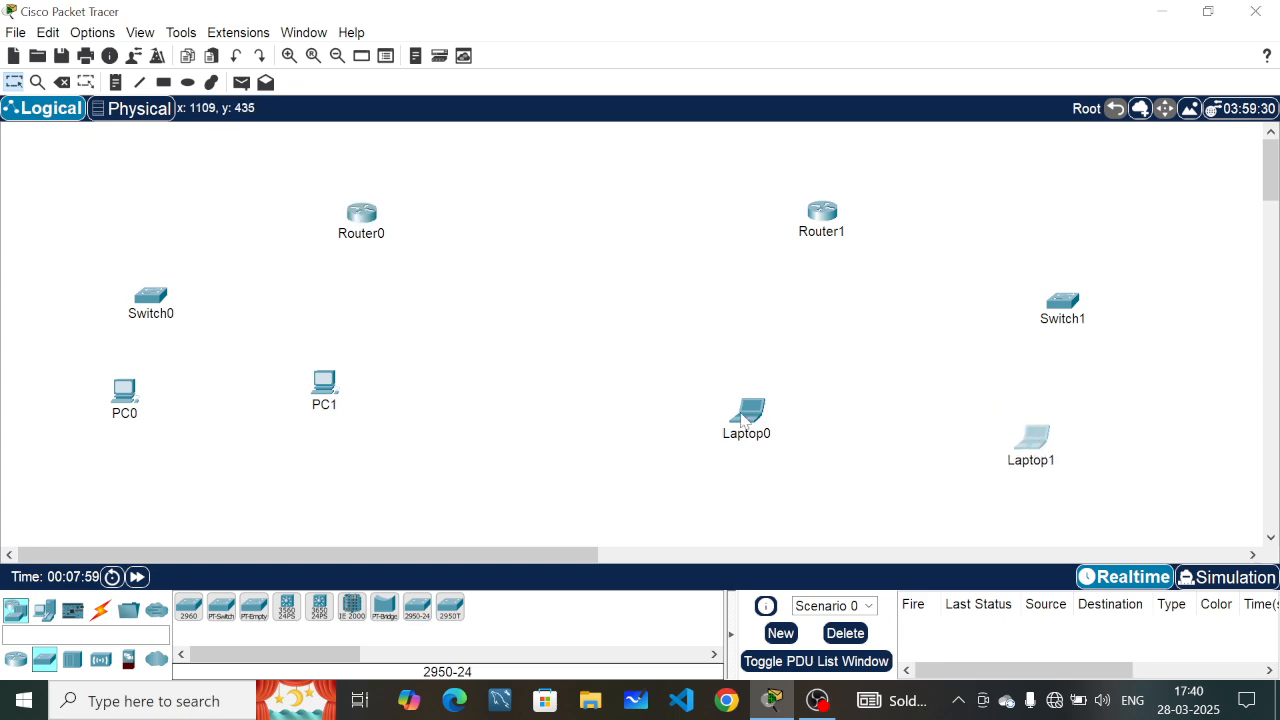
left_click_drag(760, 420, 755, 455)
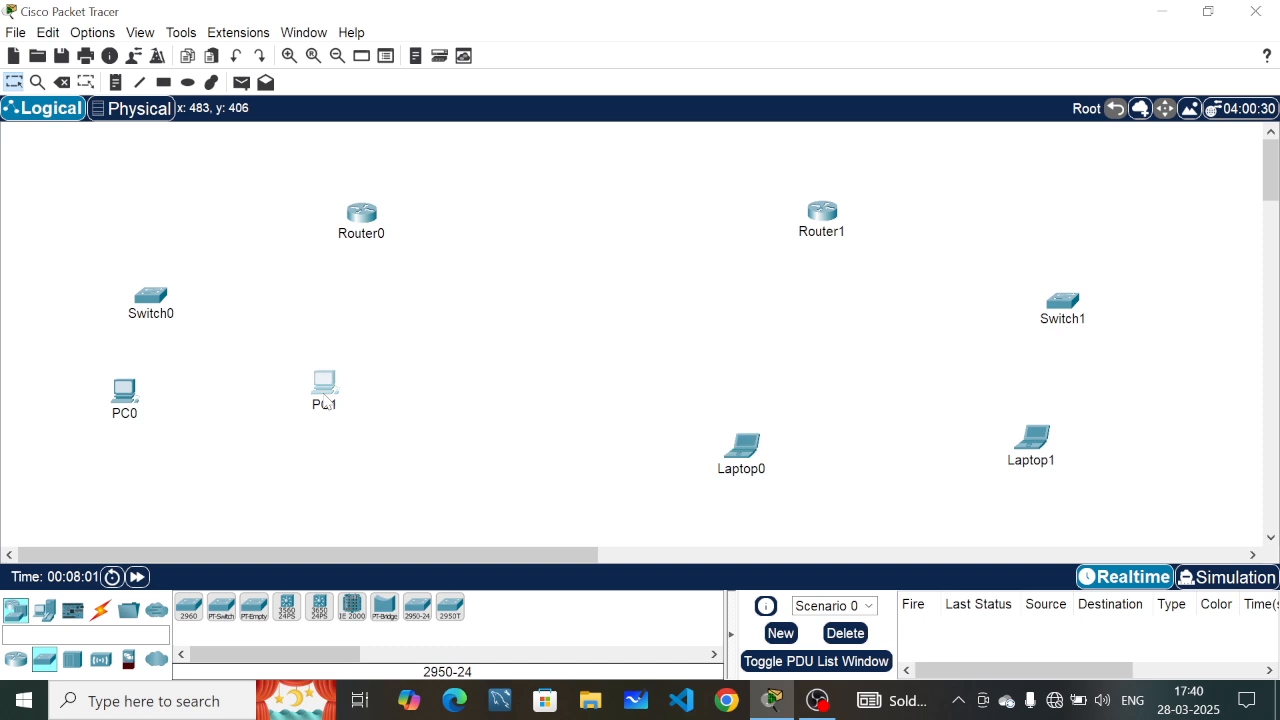
left_click_drag(328, 392, 402, 457)
left_click_drag(129, 422, 120, 472)
Step: Connect PC0 and PC1 to Switch0 using the automatically chosen connection type
left_click(100, 612)
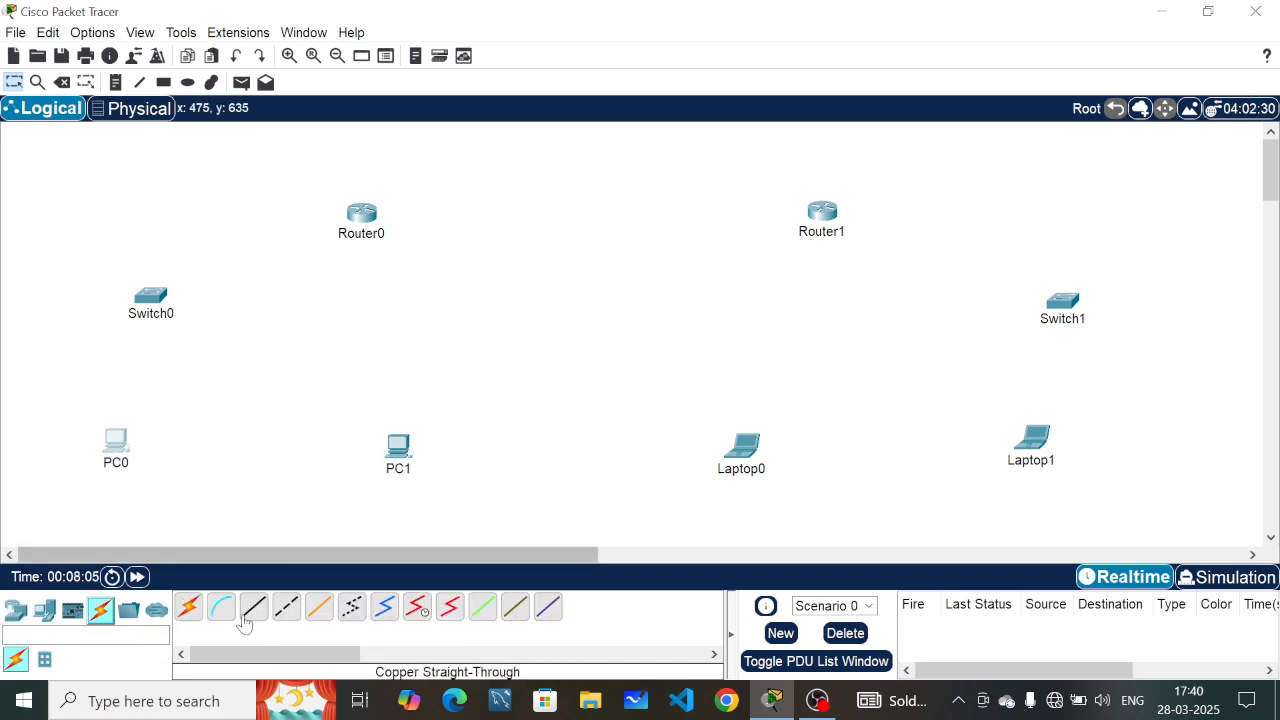
left_click(188, 608)
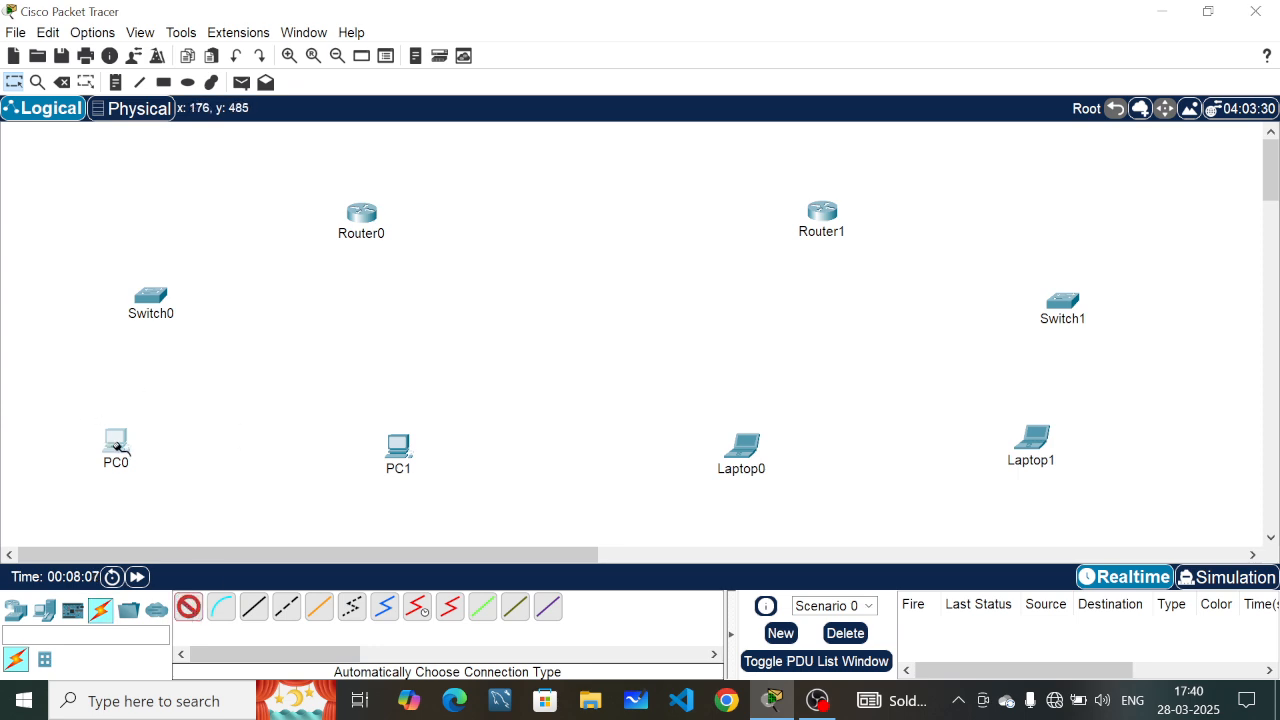
left_click(114, 442)
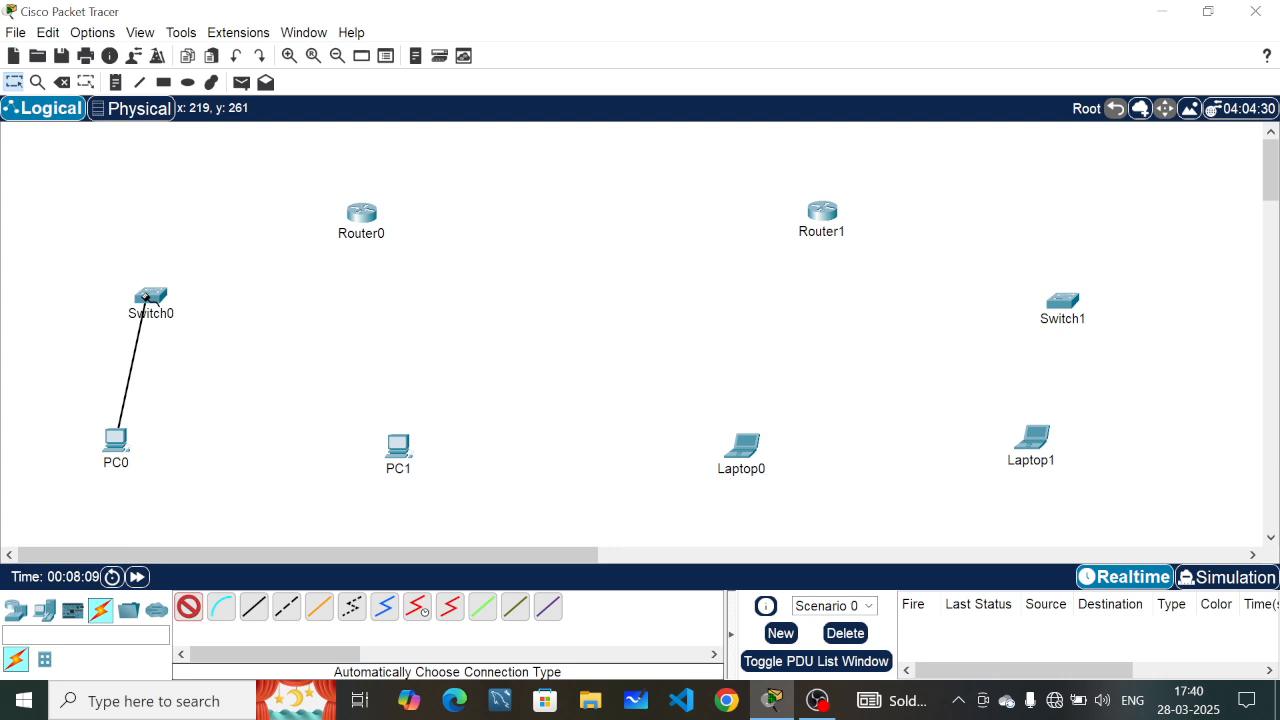
left_click(148, 297)
left_click(190, 607)
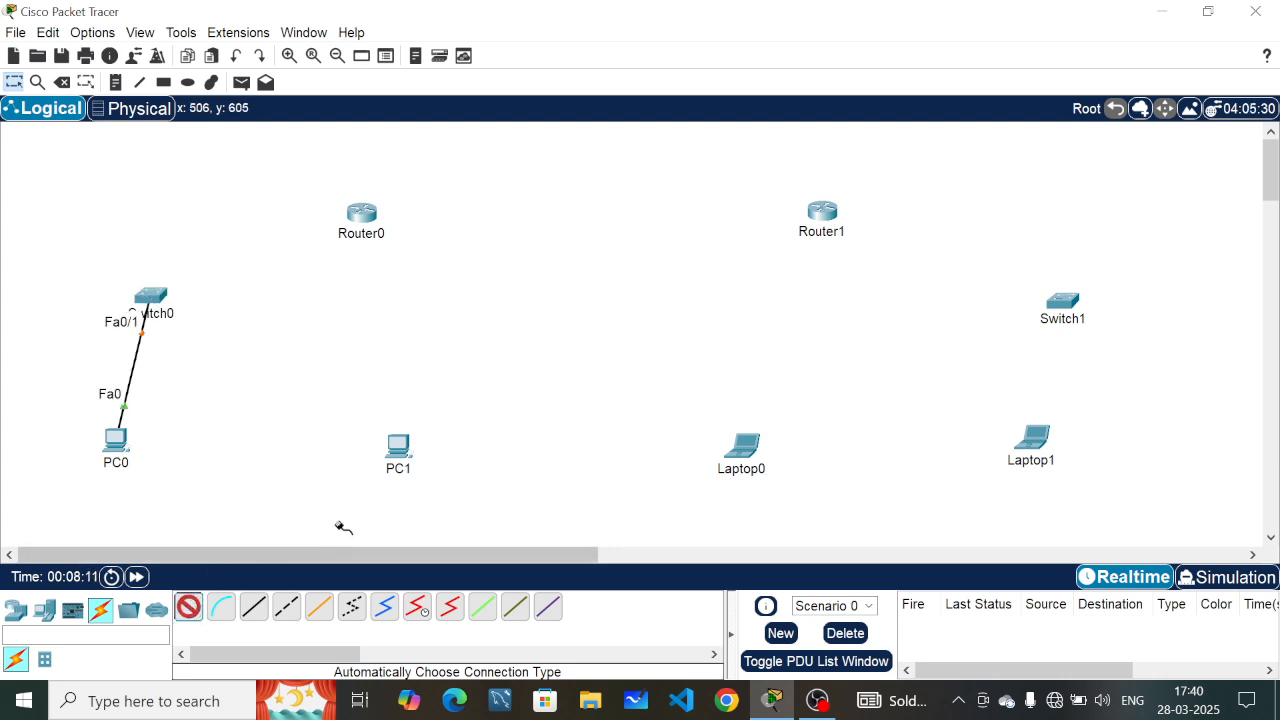
left_click(397, 448)
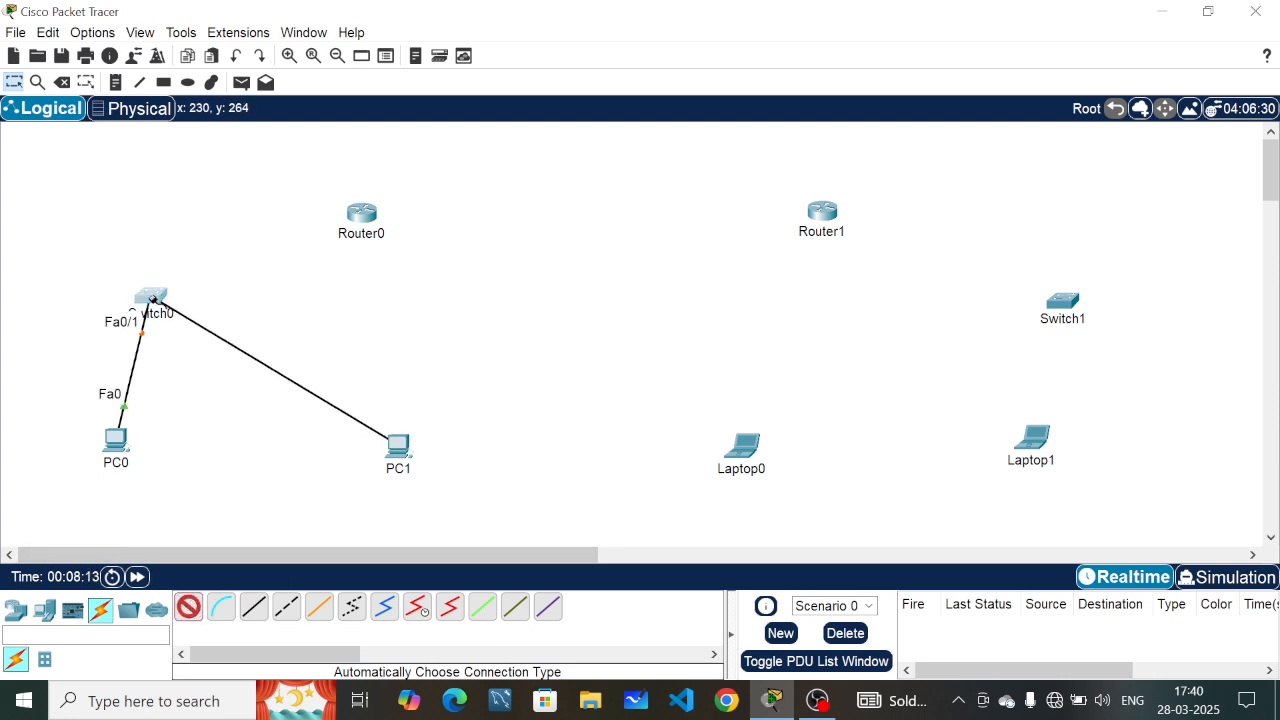
left_click(152, 297)
Step: Connect Switch0 to Router0 using the automatically chosen connection type
left_click(188, 607)
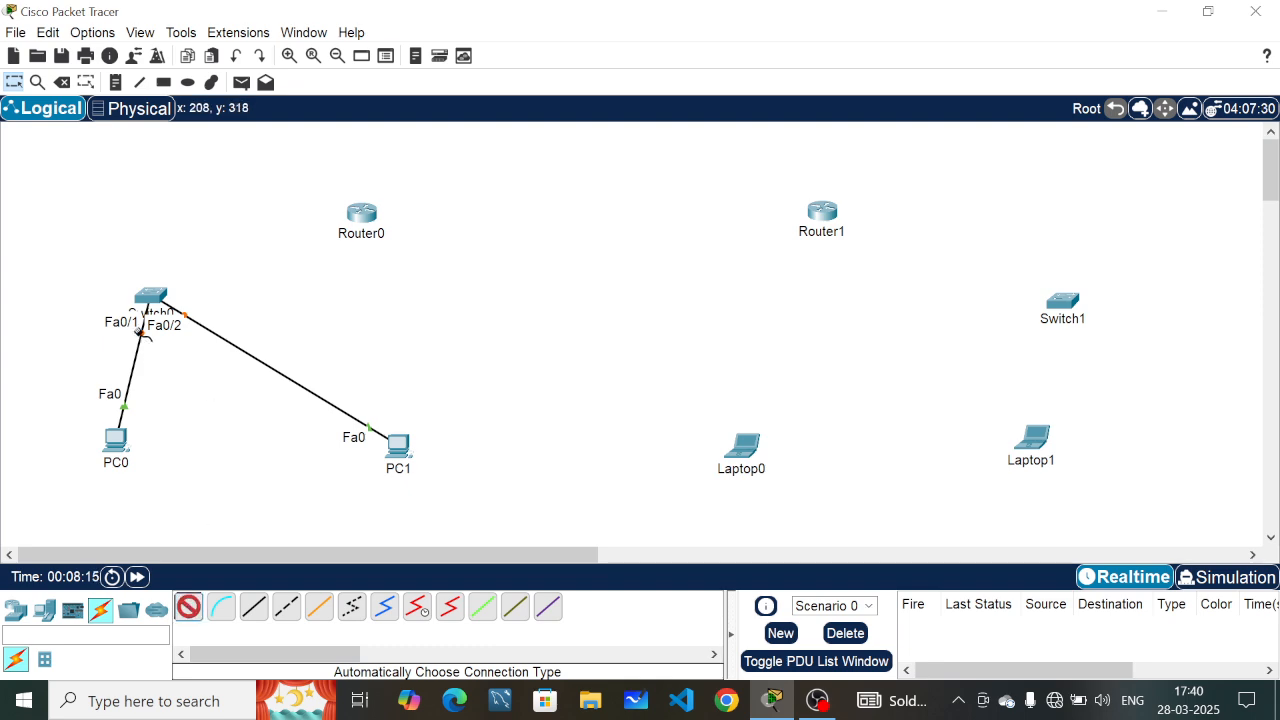
left_click(150, 297)
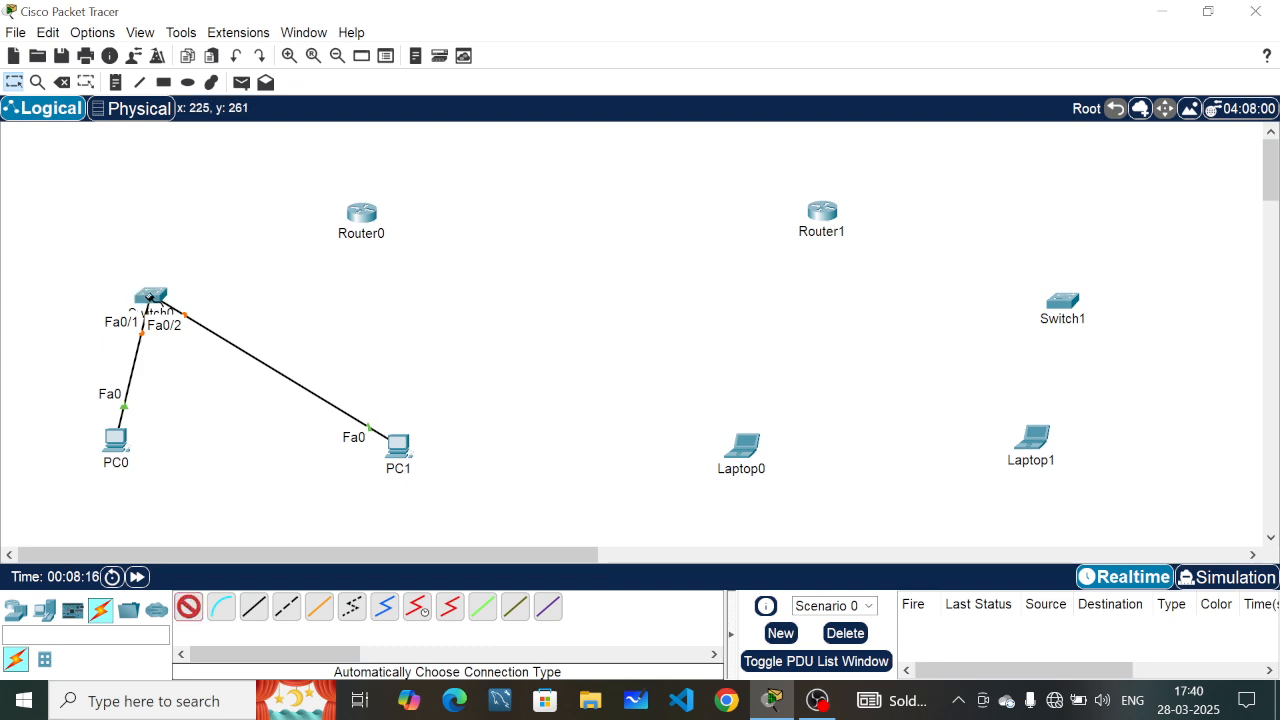
left_click(360, 214)
Step: Connect Laptop0 and Laptop1 to Switch1 using the automatically chosen connection type
left_click(188, 607)
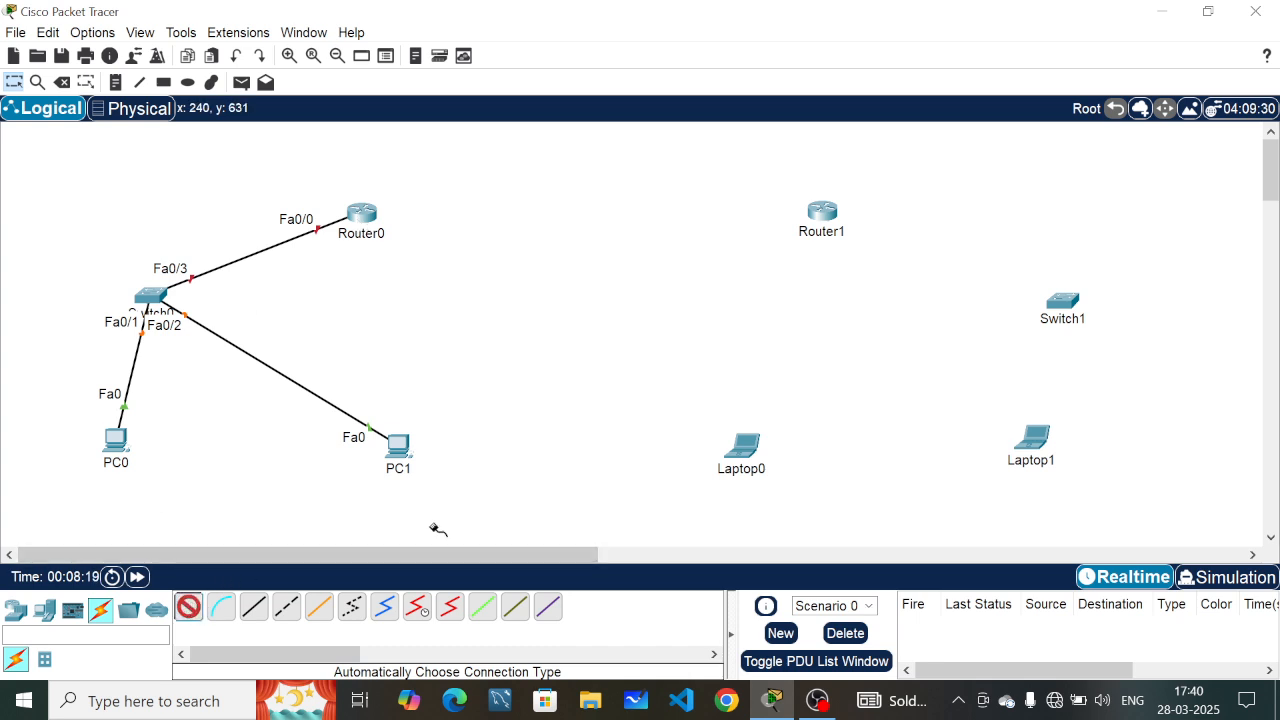
left_click(740, 448)
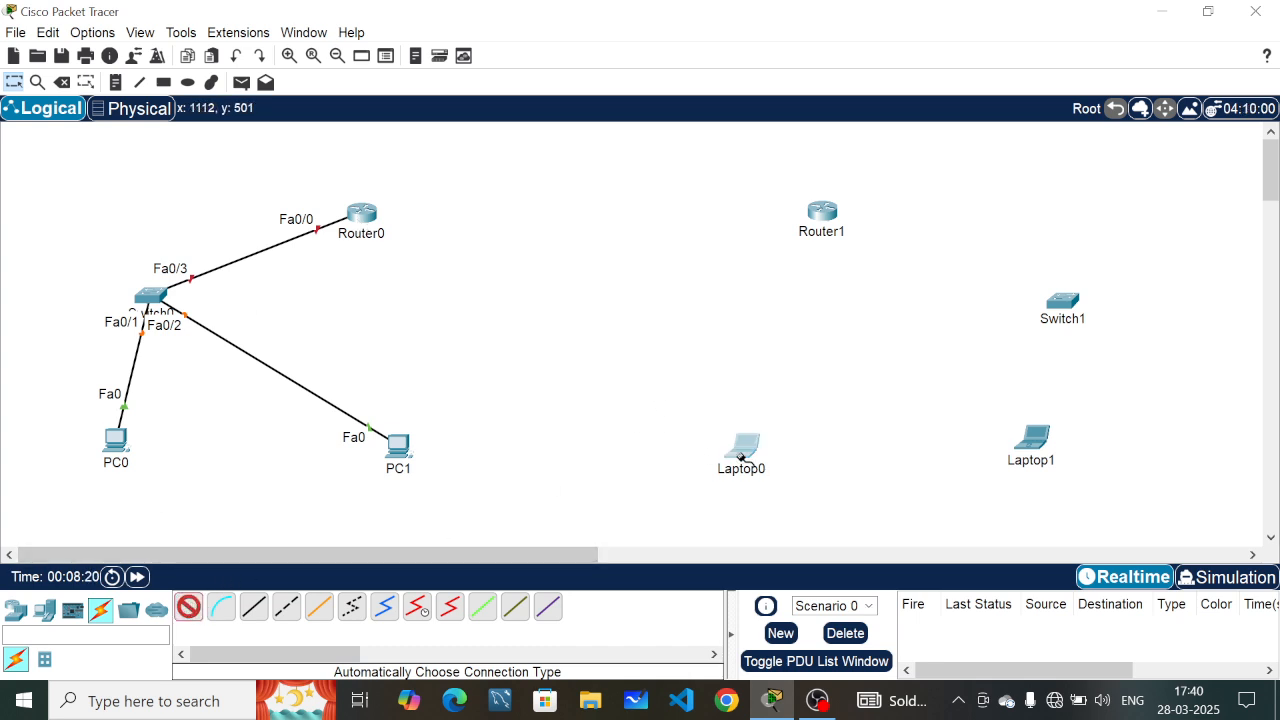
left_click(1058, 301)
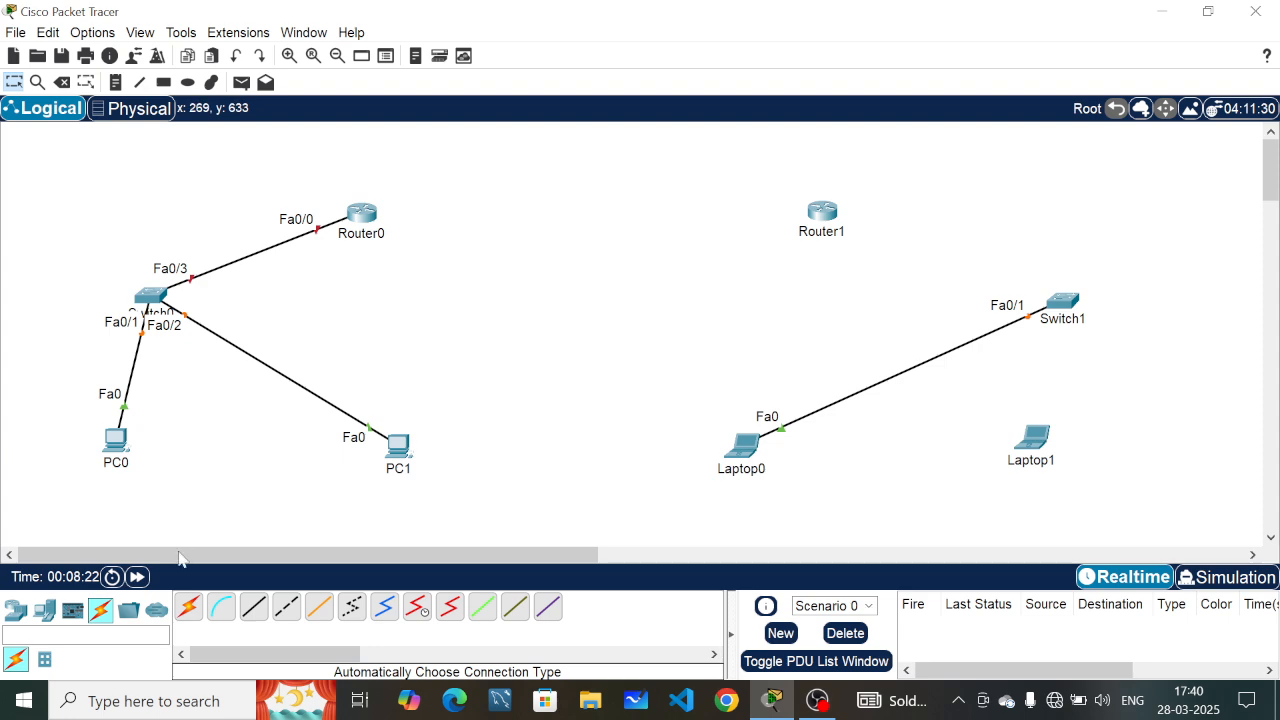
left_click(188, 607)
left_click(1042, 438)
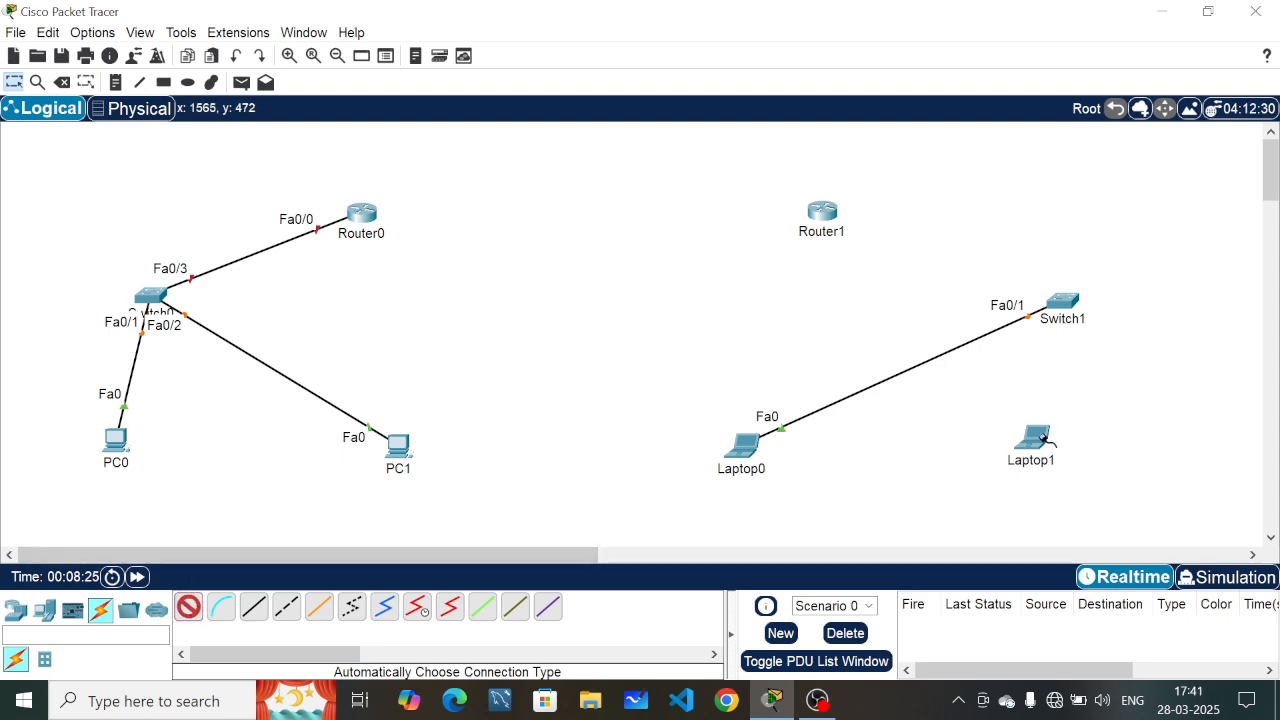
left_click(1060, 302)
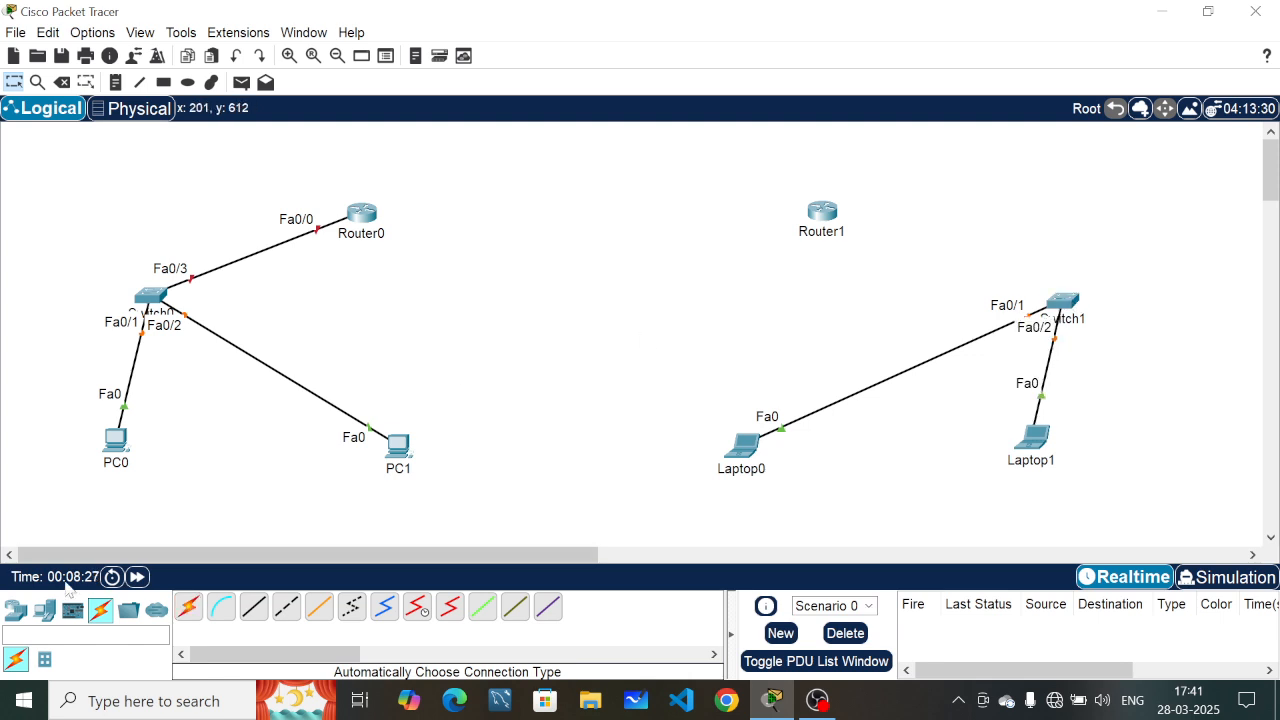
Step: Connect Switch1 to Router1, and link Router1 to Router0, using the automatically chosen connection type
left_click(188, 607)
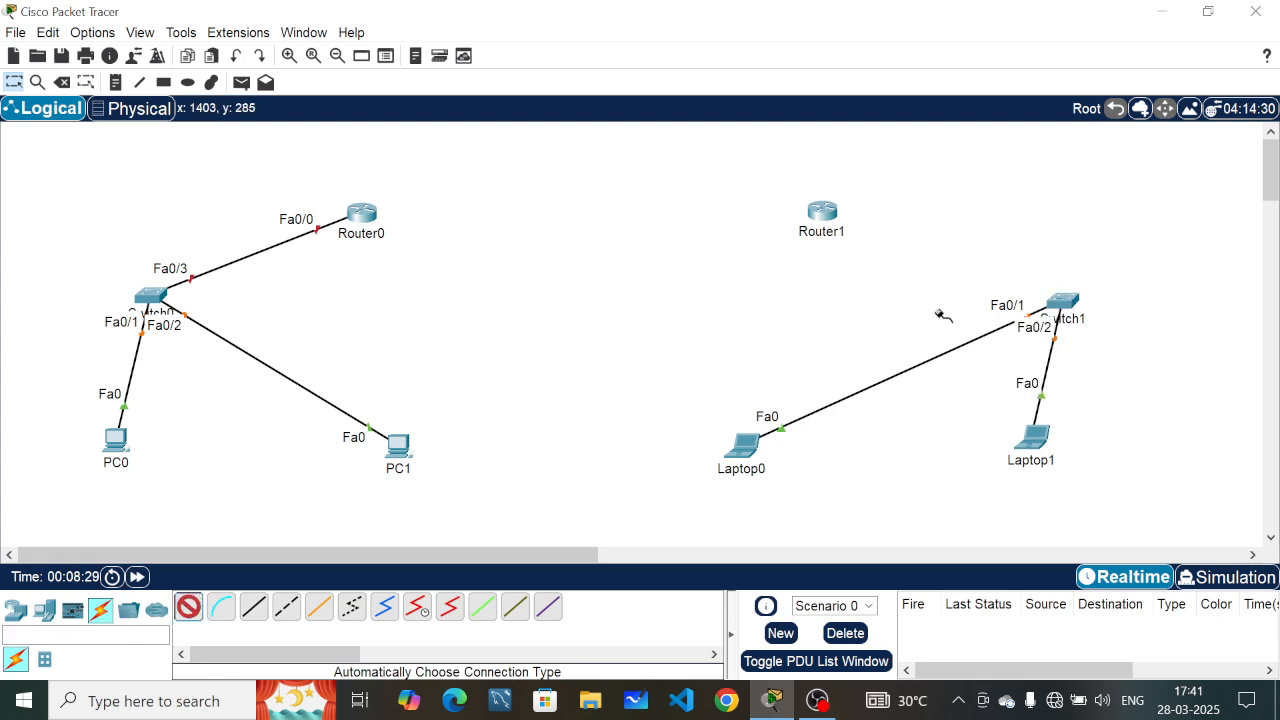
left_click(1063, 300)
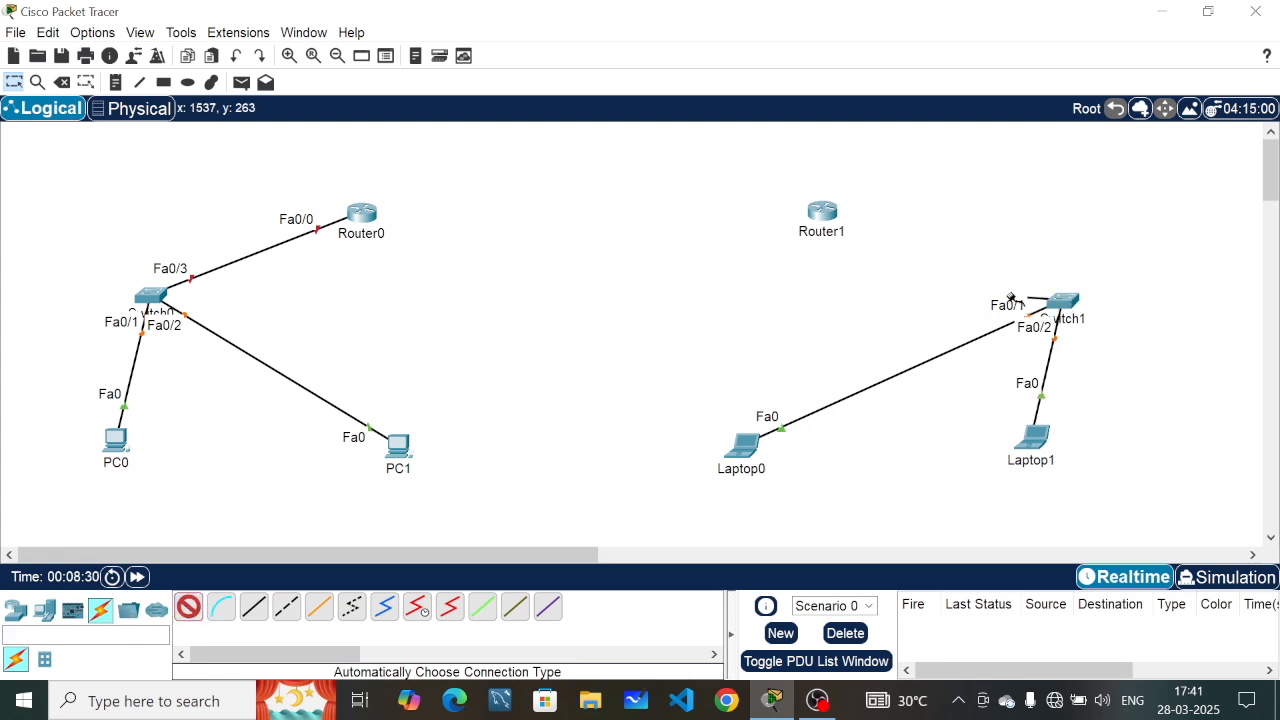
left_click(820, 216)
left_click(188, 607)
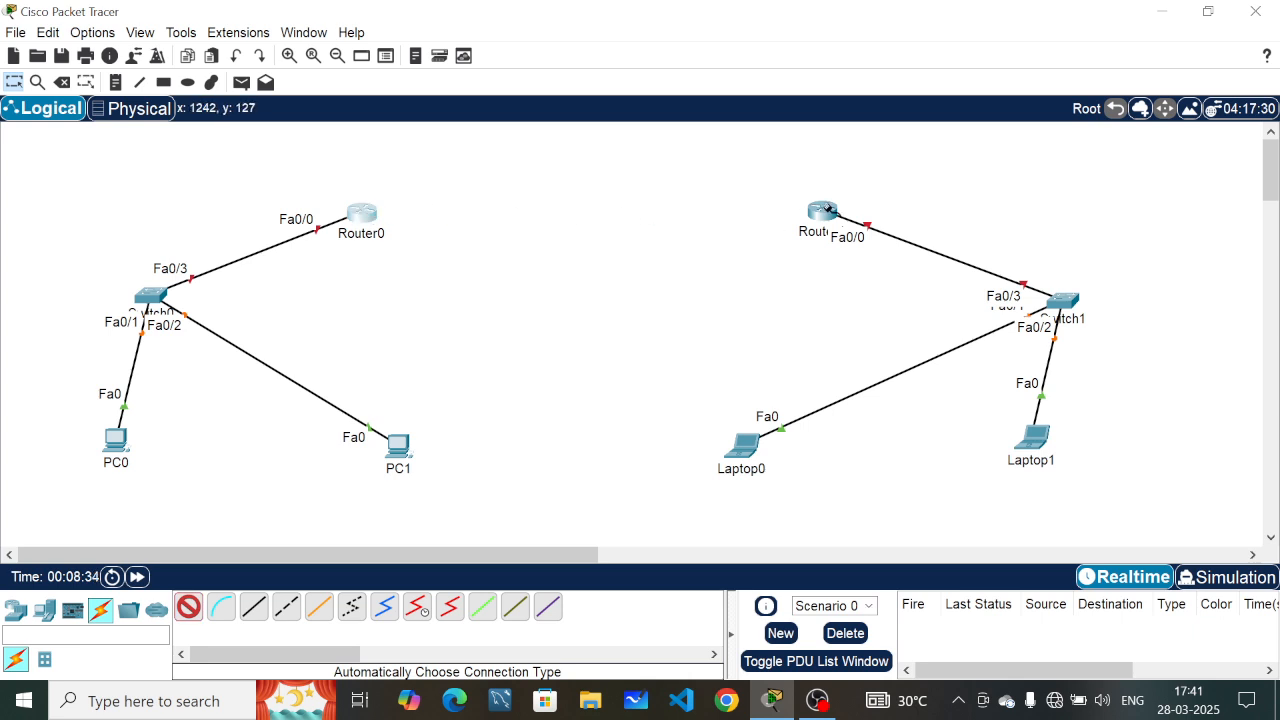
left_click(826, 210)
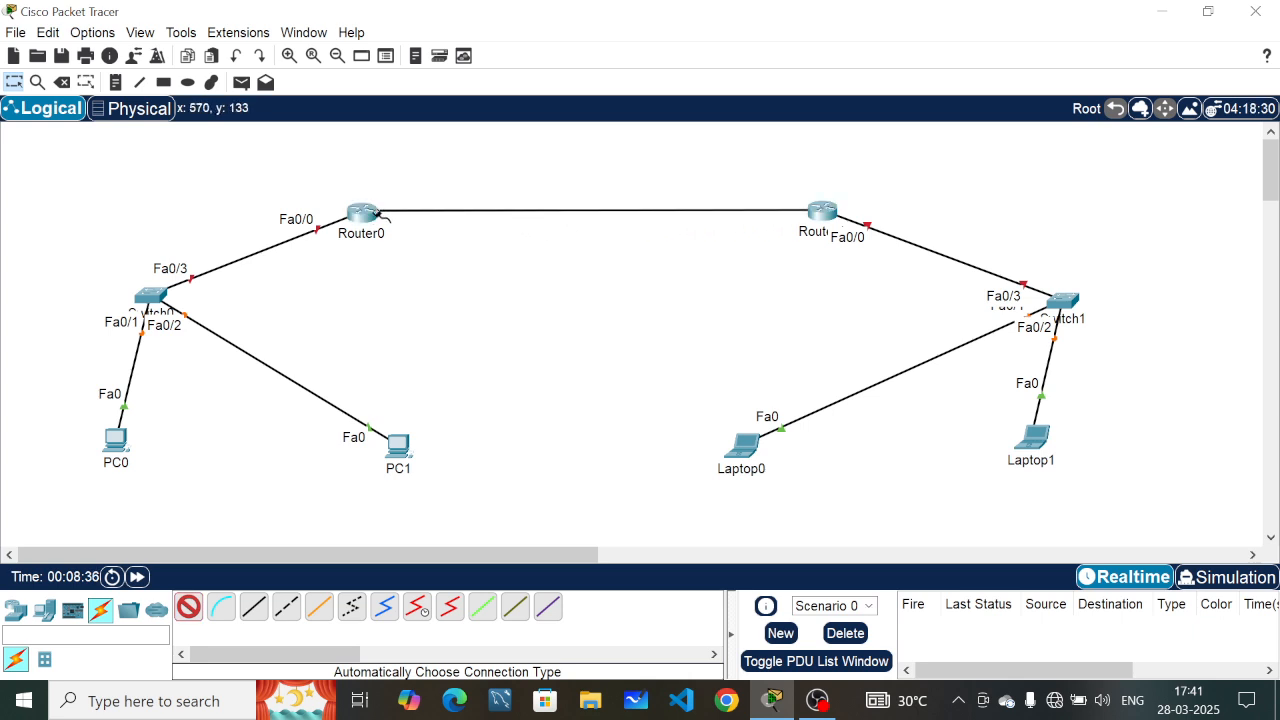
left_click(356, 216)
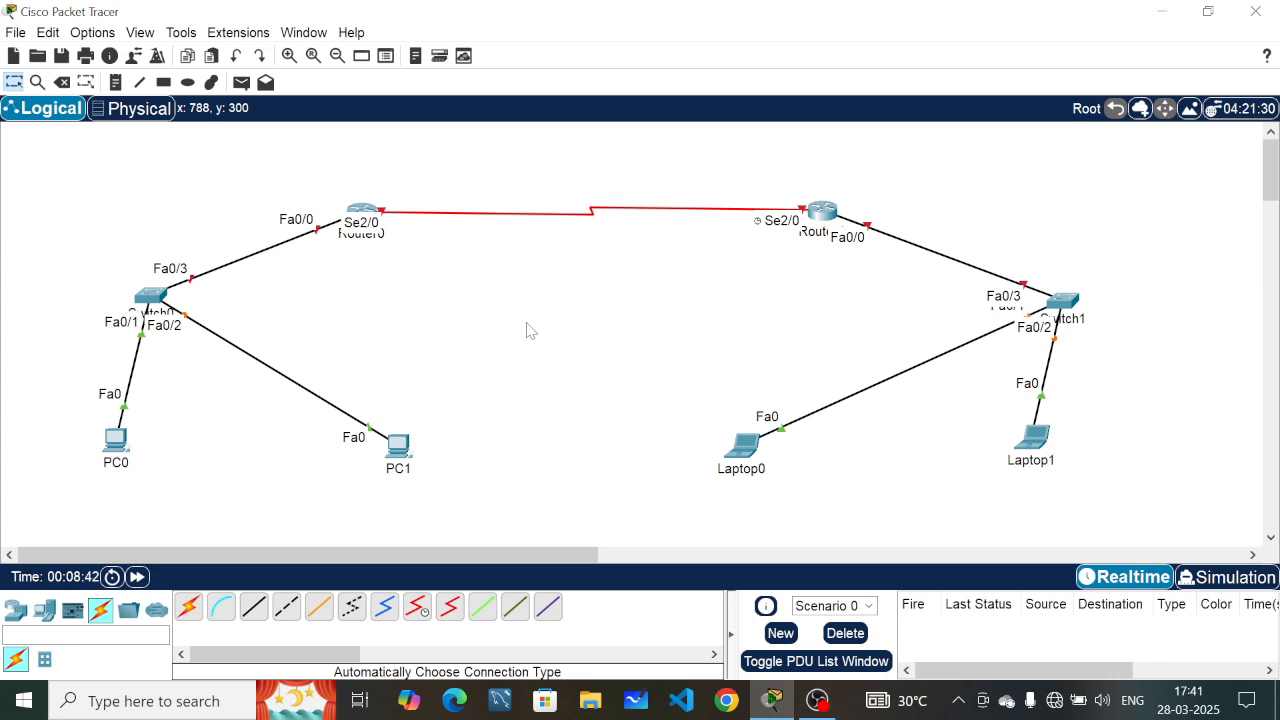
Step: Place three text notes reading 192.168.1.1, 192.168.1.2 and 192.168.1.3 in the empty area between the two LANs
key("n")
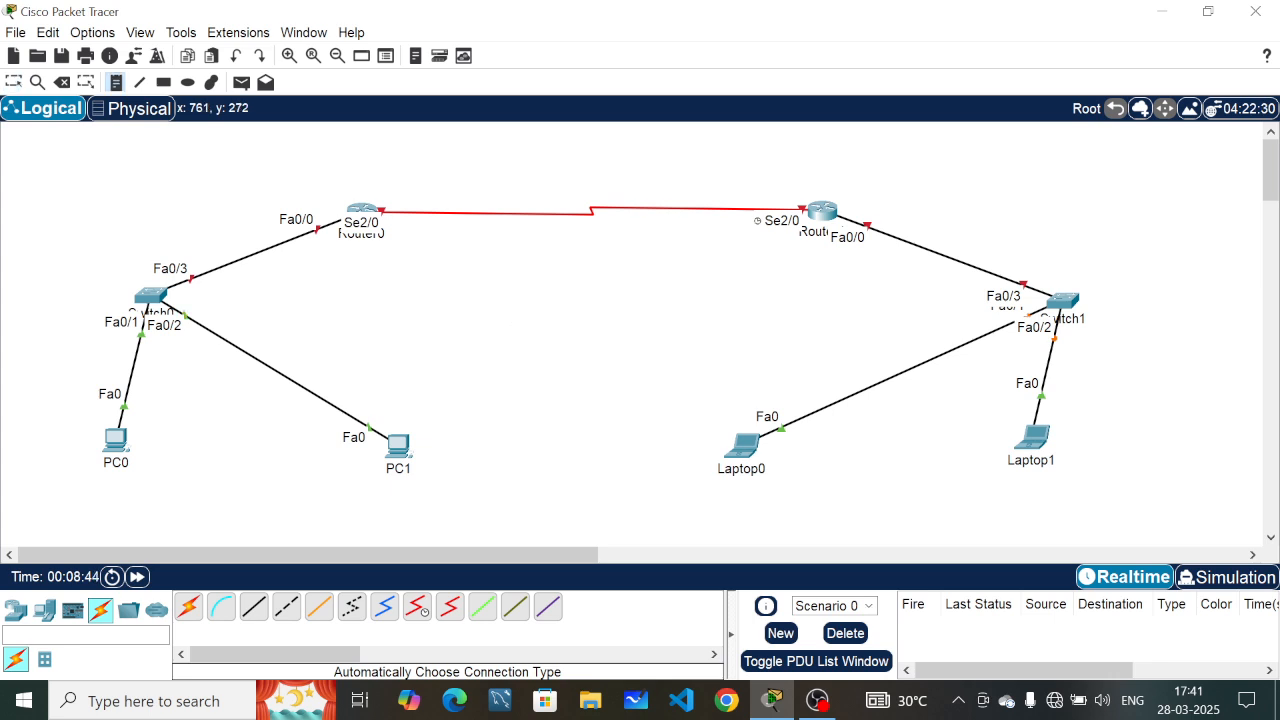
left_click(502, 303)
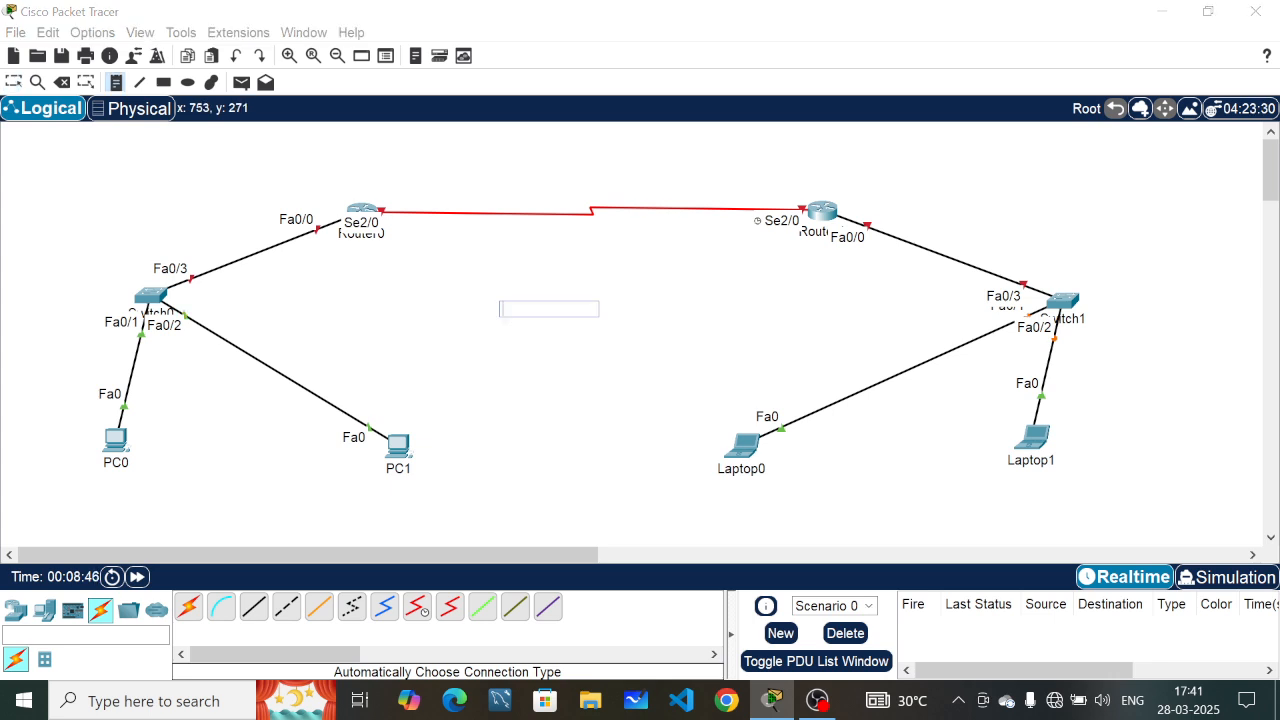
type("192")
left_click(529, 348)
type("192")
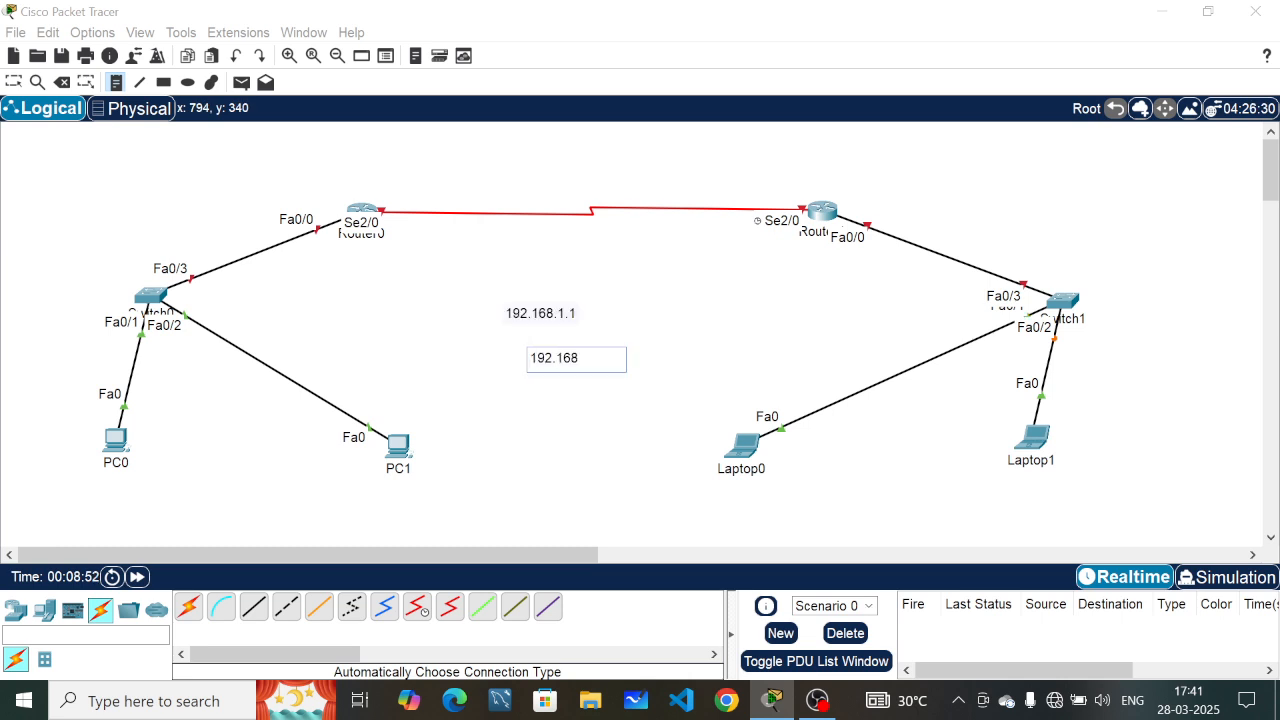
left_click(539, 400)
type("192.168.1.3")
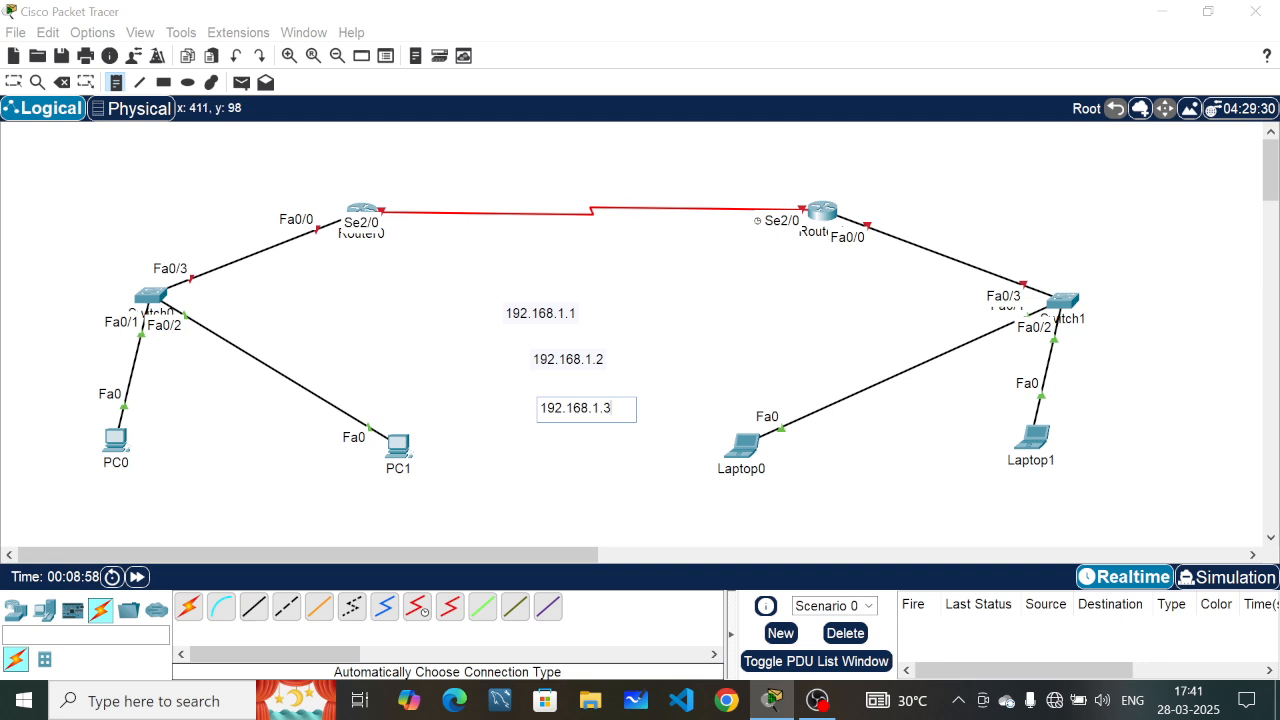
Step: Place three more text notes reading 192.168.2.1, 192.168.2.2 and 192.168.2.3 between the first notes and the laptop LAN
left_click(680, 266)
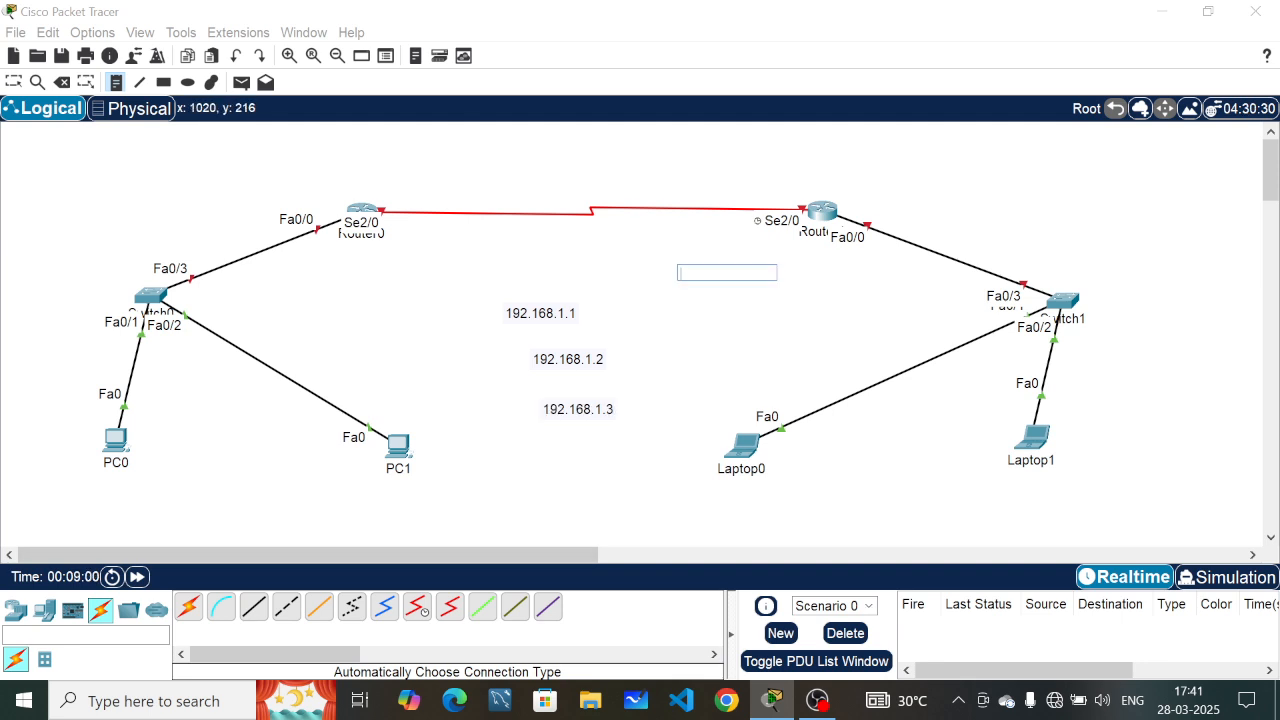
type("192.168.2.1")
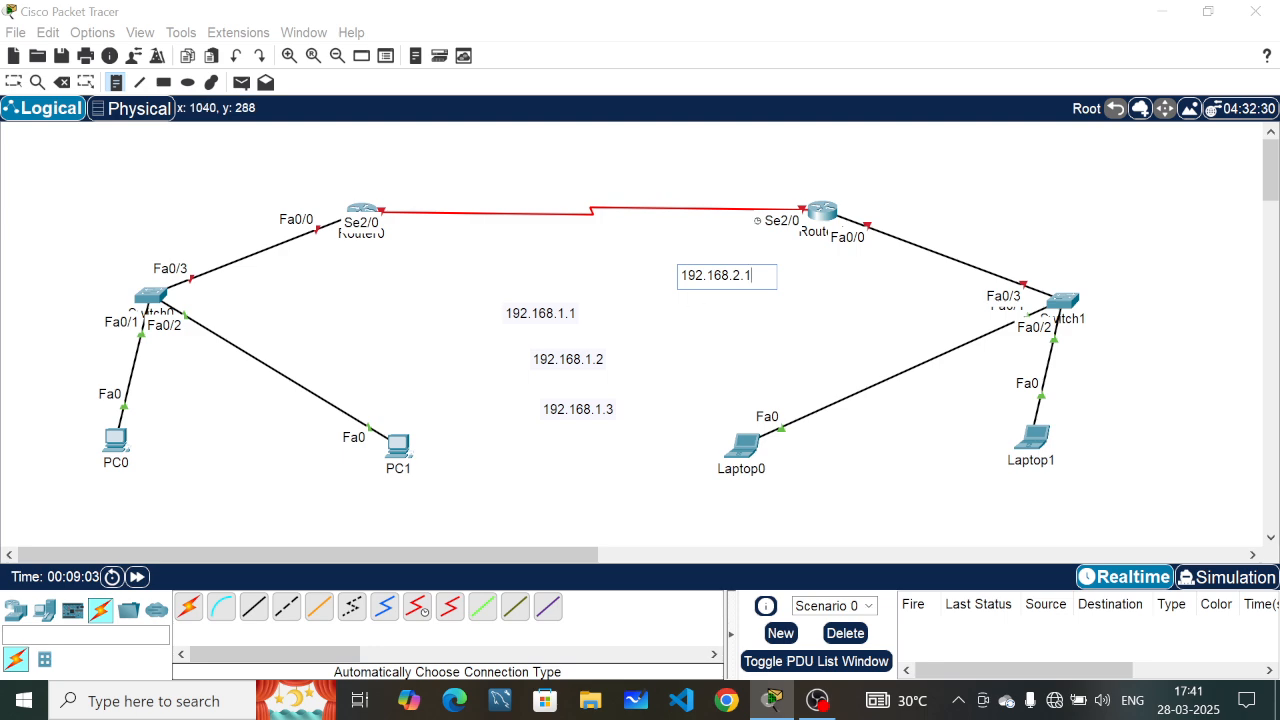
left_click(692, 314)
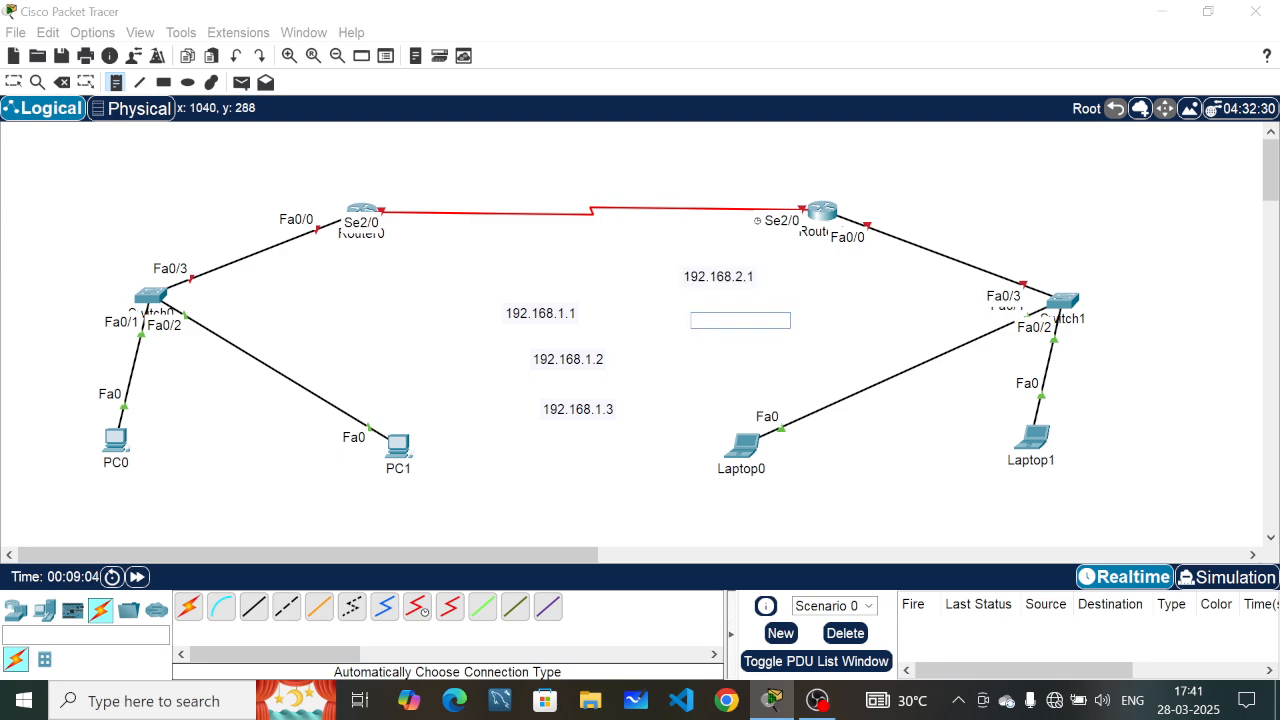
type("192.168.2.2")
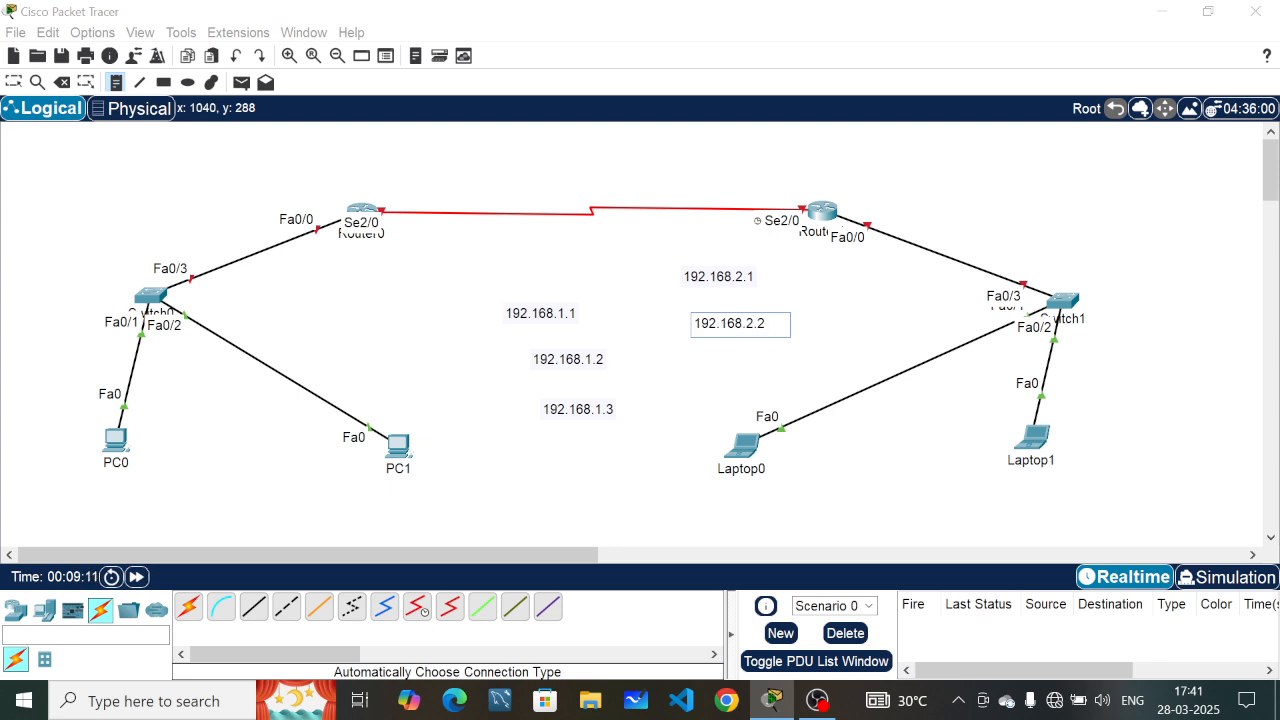
left_click(692, 375)
type("192.168.2.3")
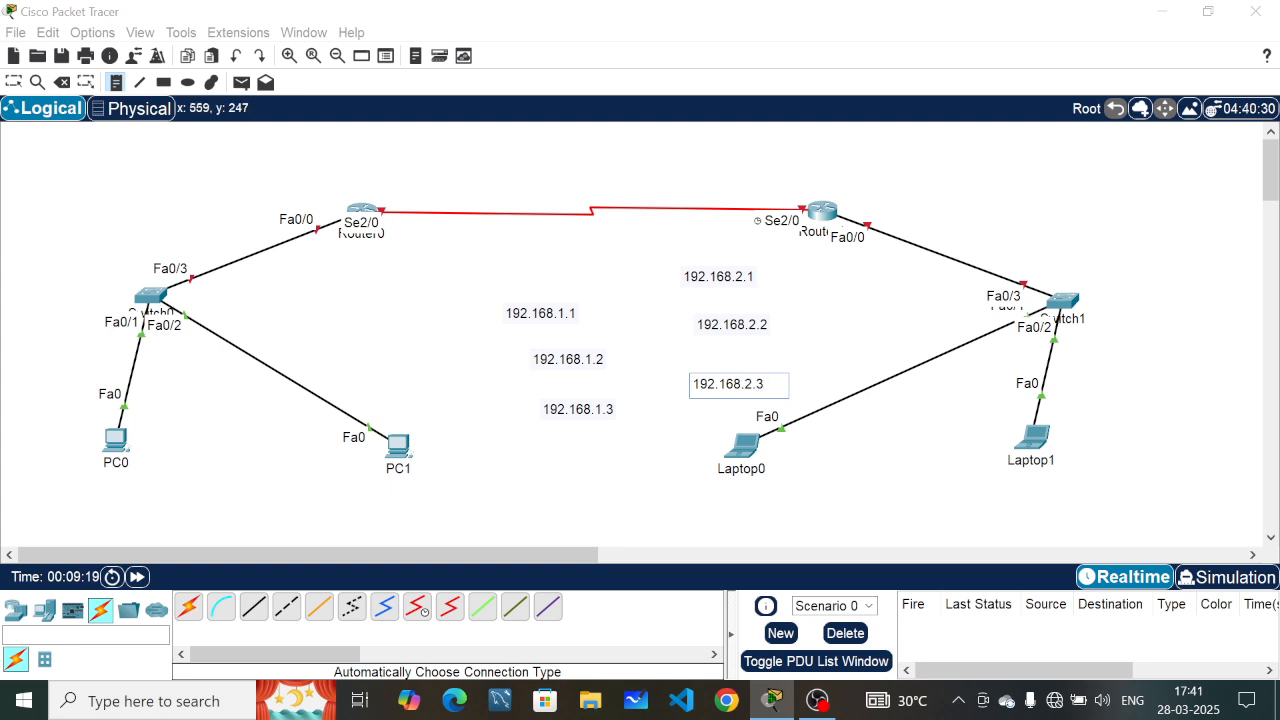
Step: Add text notes reading 192.168.3.3 and 192.168.3.2 for the WAN link, and leave note placement
left_click(321, 298)
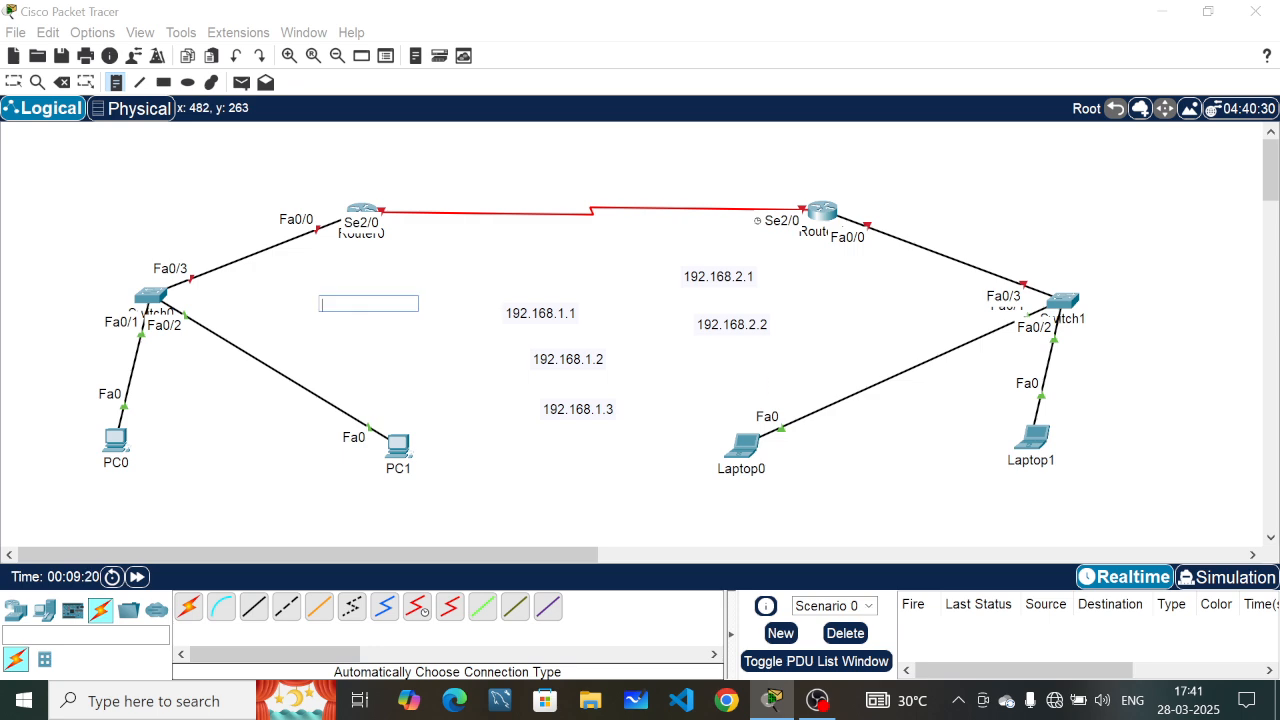
type("192.168.3")
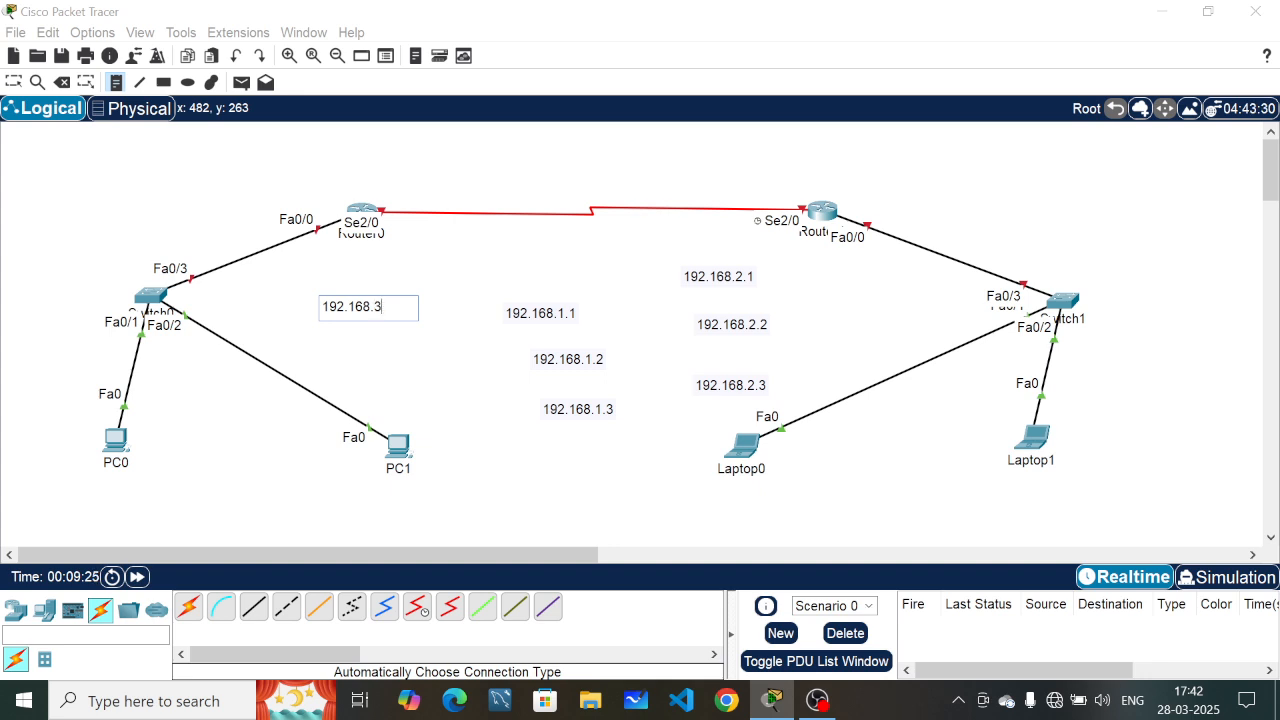
type(".3")
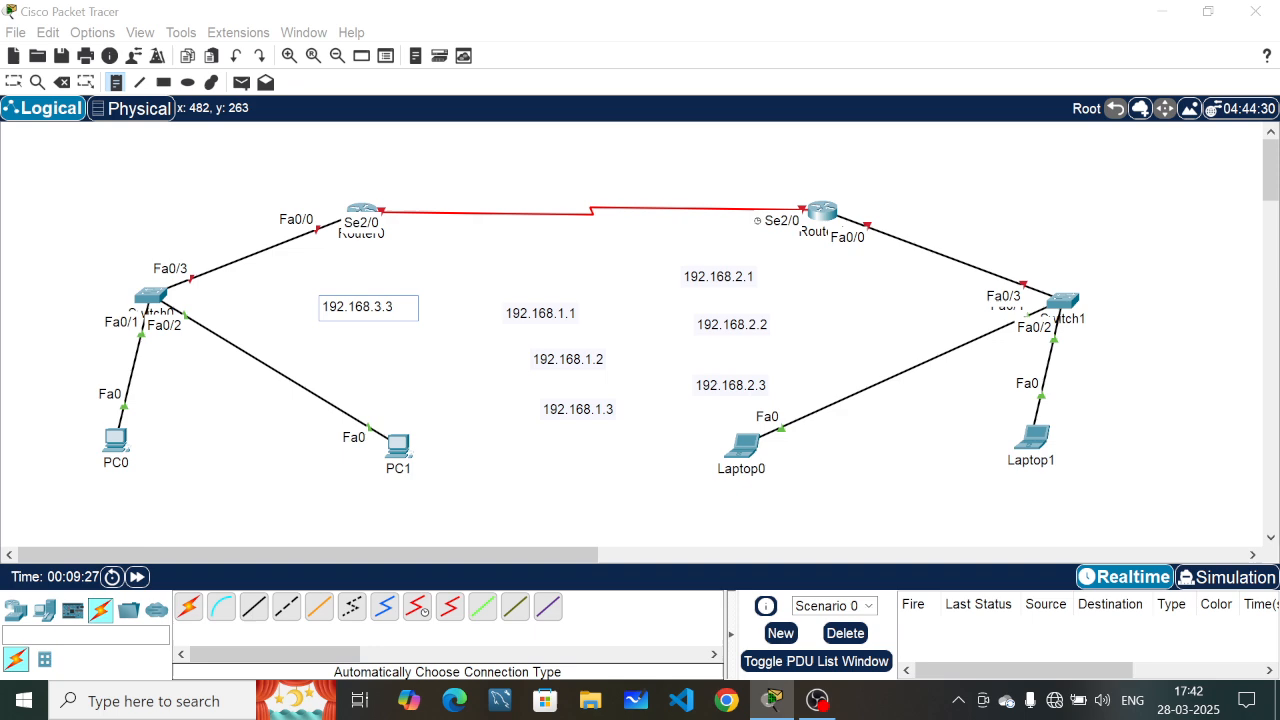
left_click(430, 382)
type("192.16")
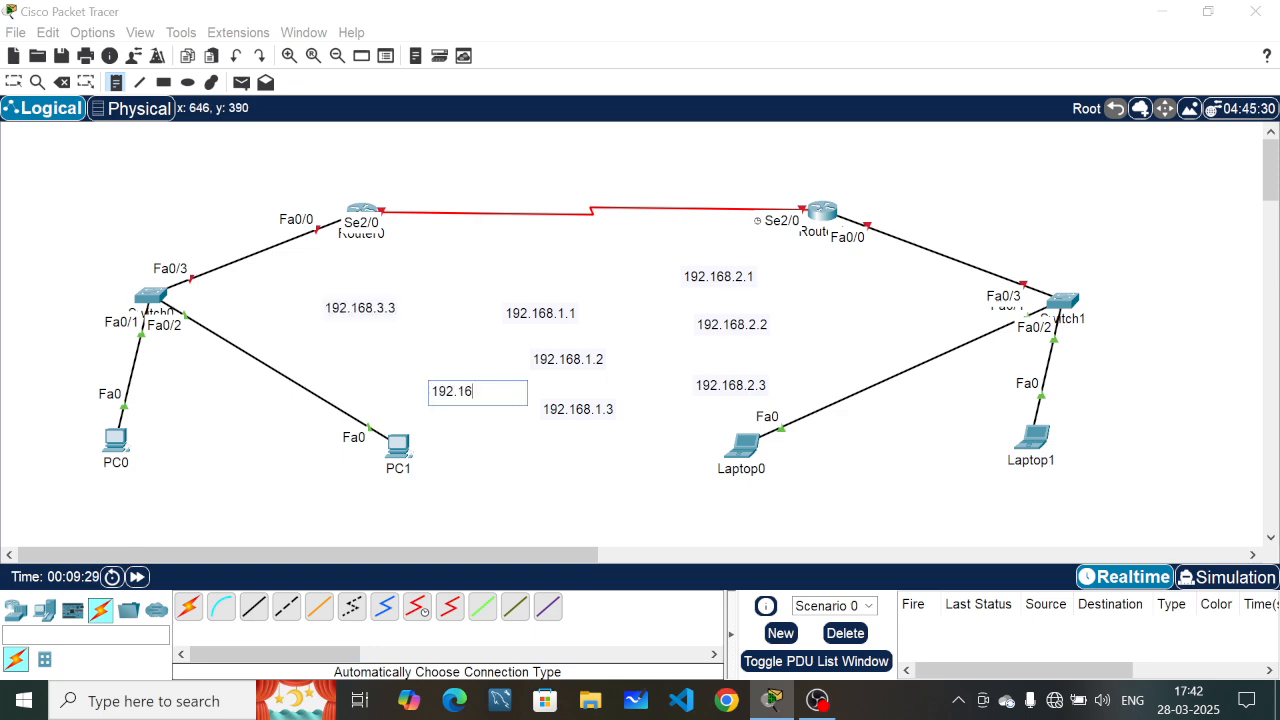
type("8.3.2")
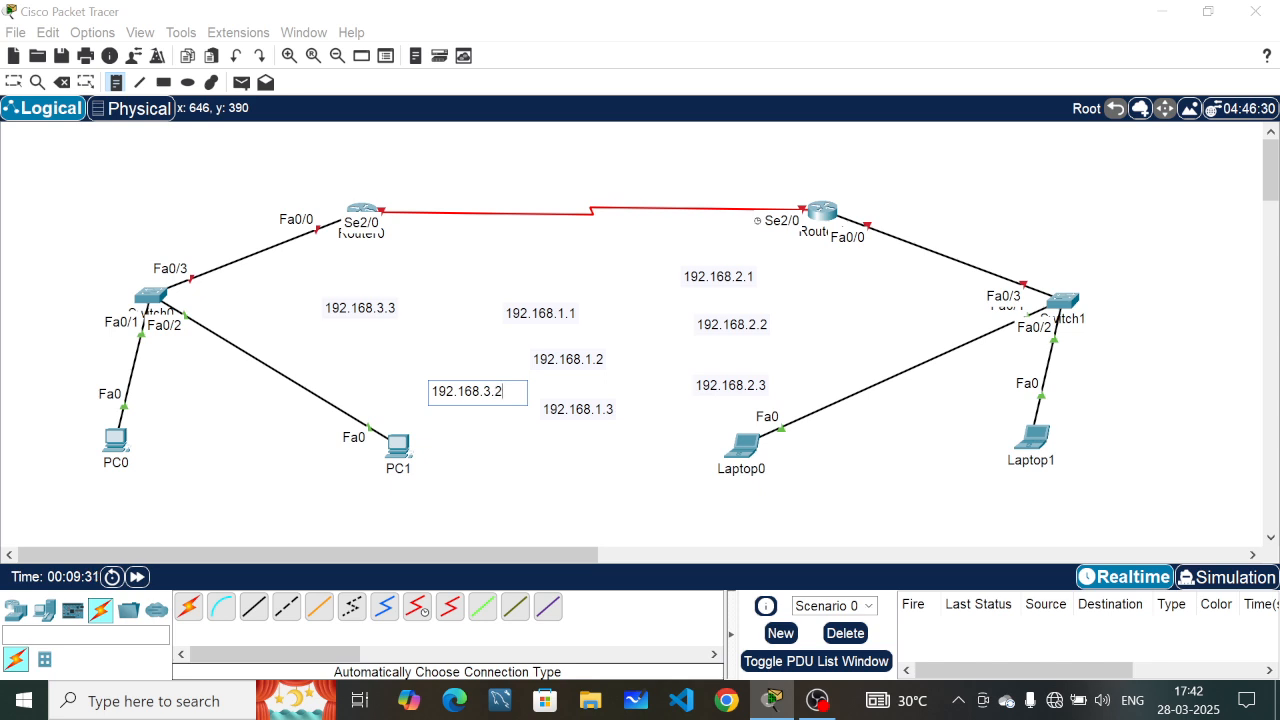
key("Escape")
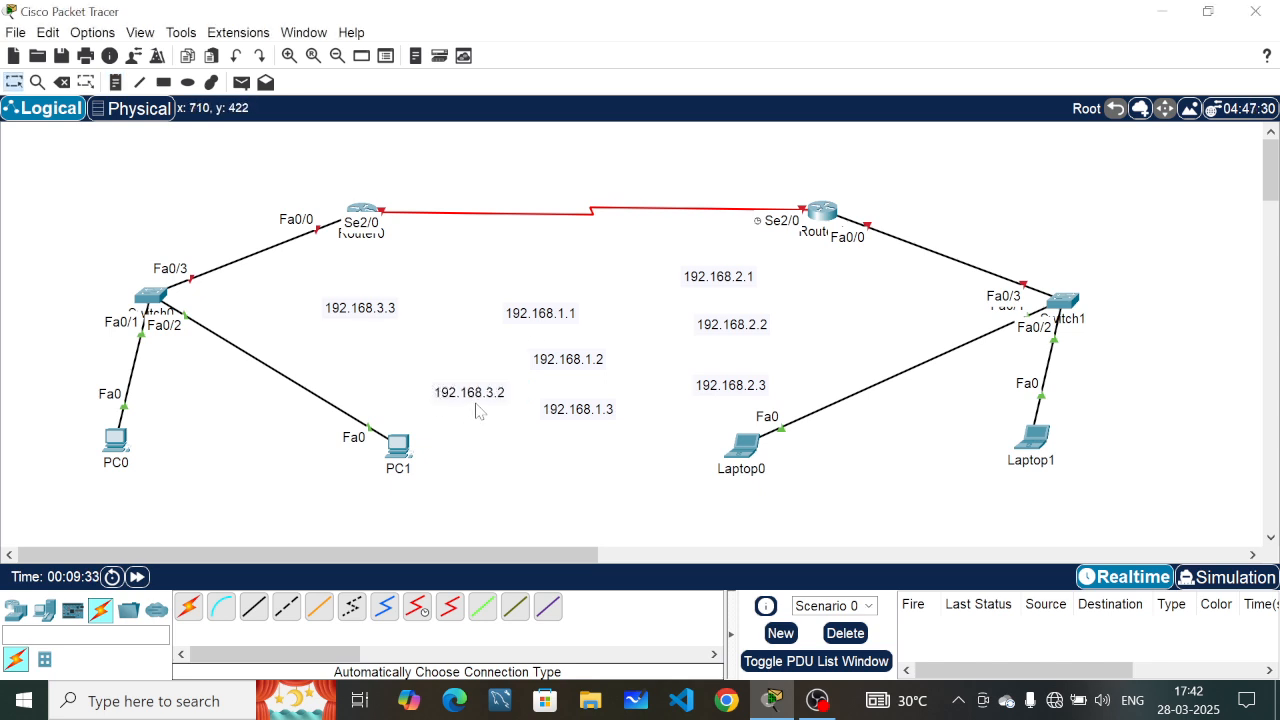
Step: Move notes 192.168.3.2 and 192.168.1.1 beside Router0's serial and LAN ports, and 192.168.3.3 and 192.168.2.1 beside Router1's
left_click_drag(488, 402, 420, 193)
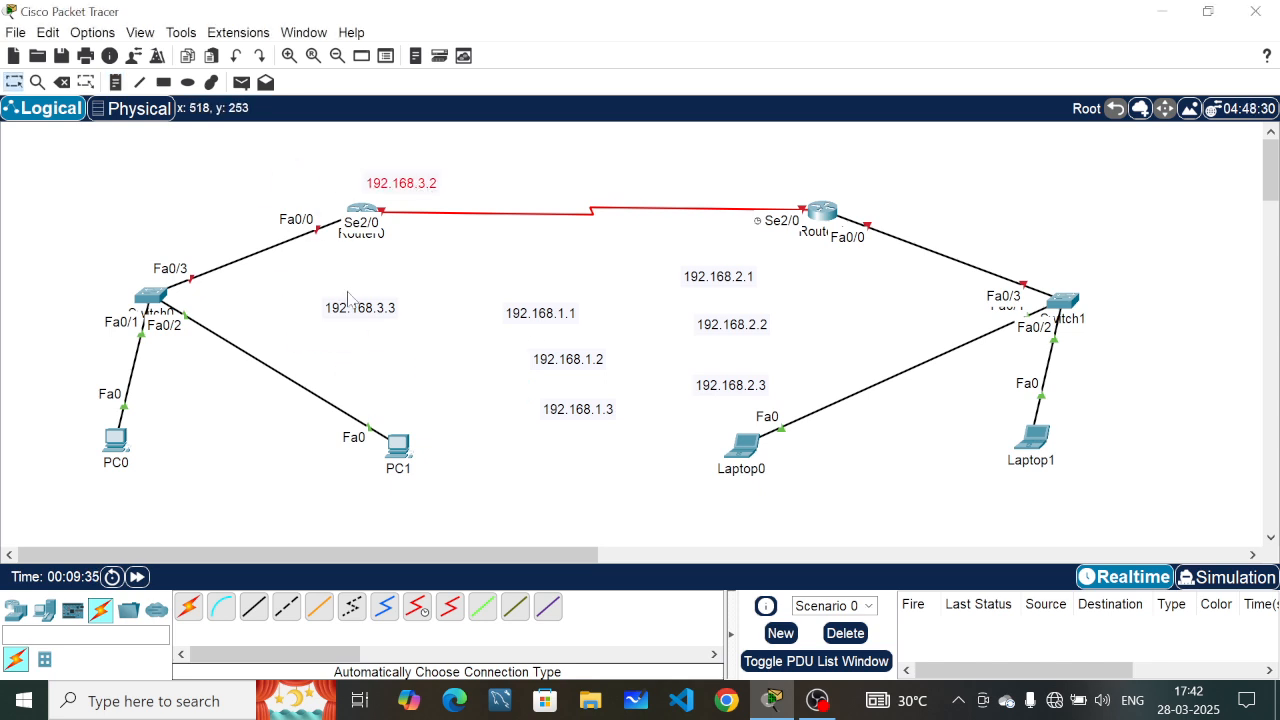
left_click_drag(362, 316, 762, 194)
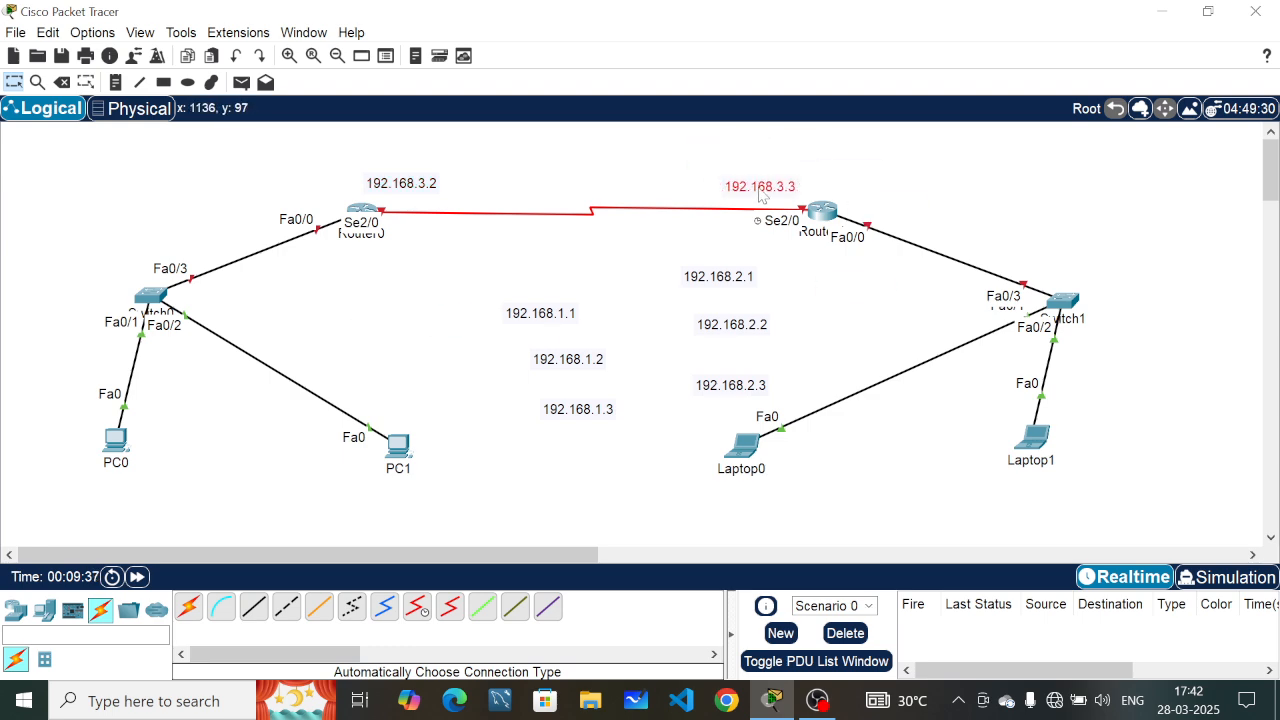
left_click_drag(548, 323, 264, 204)
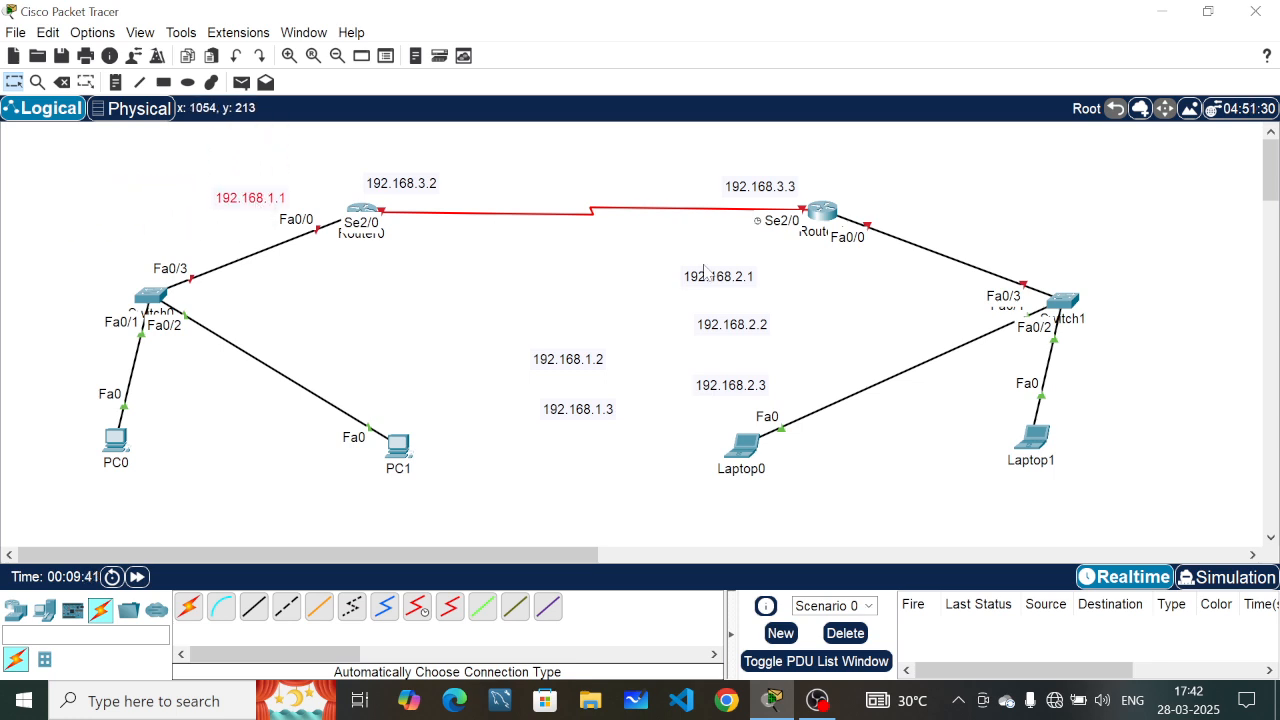
left_click_drag(714, 284, 926, 205)
Step: Move note 192.168.1.2 under PC0, 192.168.1.3 under PC1, 192.168.2.2 under Laptop0 and 192.168.2.3 under Laptop1
left_click_drag(600, 370, 112, 502)
left_click_drag(600, 420, 361, 487)
left_click_drag(741, 335, 698, 515)
left_click_drag(728, 395, 967, 472)
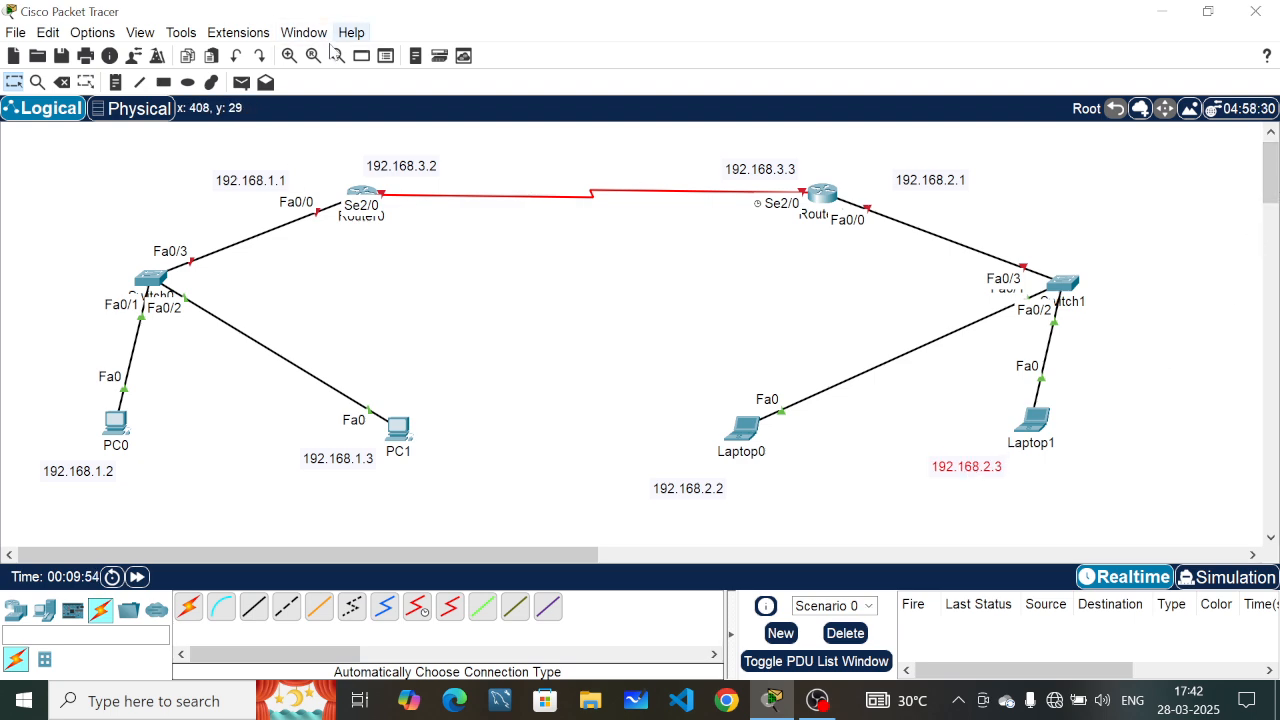
Step: Draw an ellipse filled with green #76ff74 around the LAN of Router0, Switch0, PC0 and PC1
left_click(187, 82)
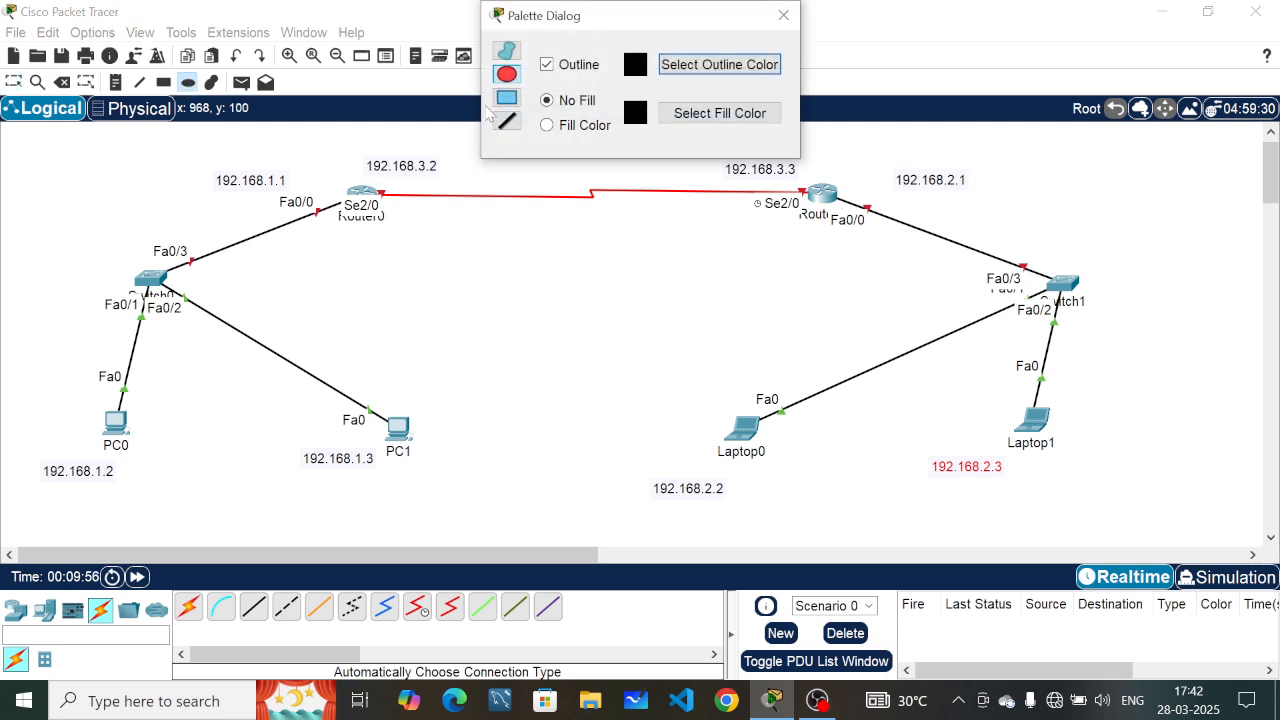
left_click(563, 127)
left_click(708, 115)
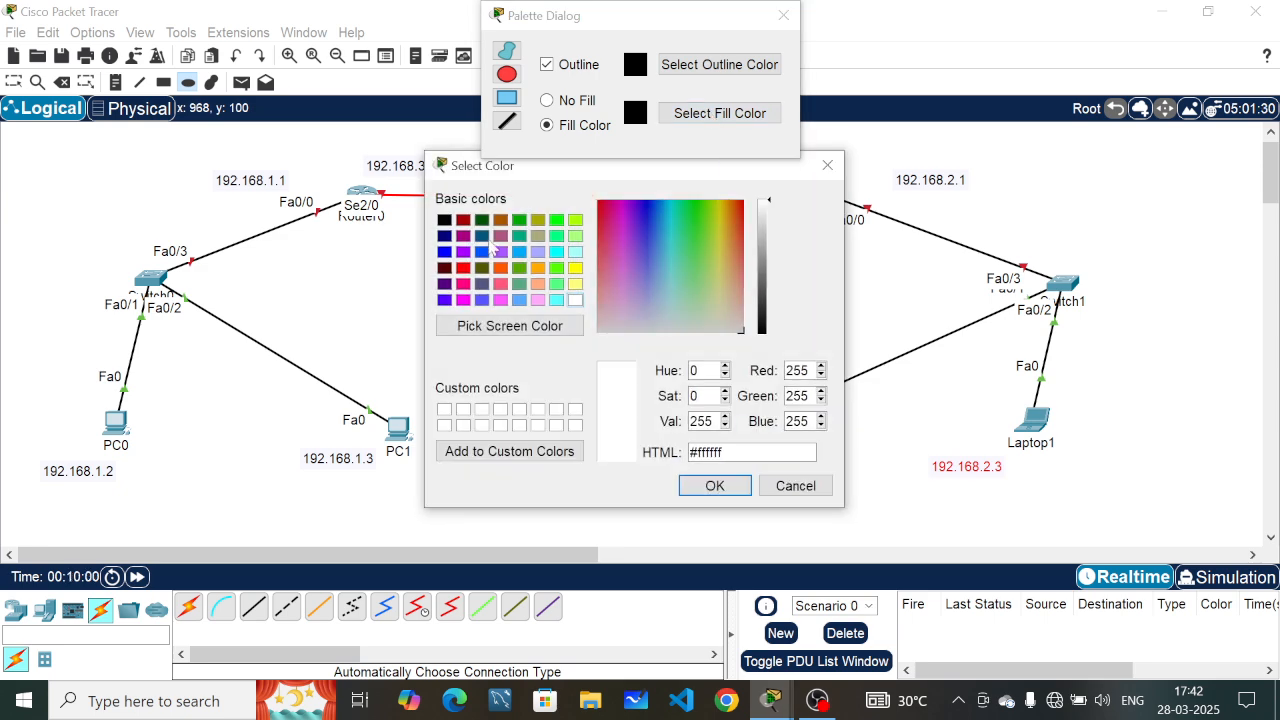
left_click(631, 262)
left_click(680, 263)
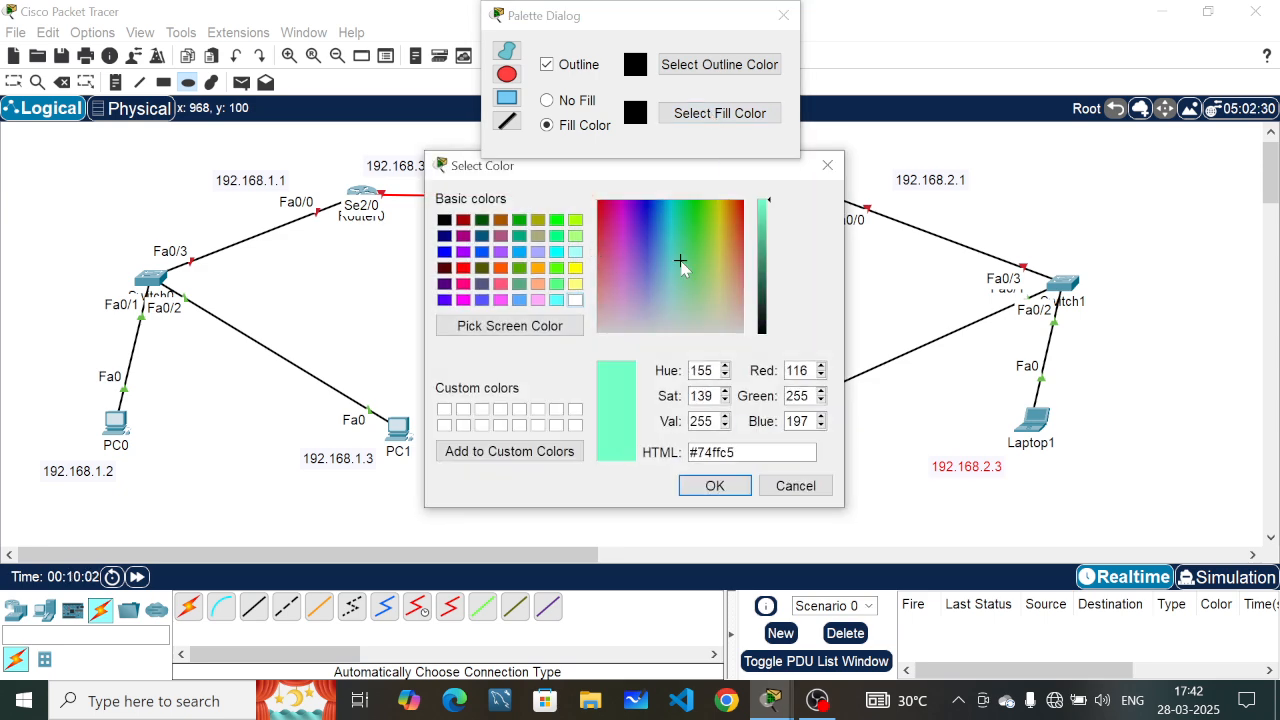
left_click(695, 262)
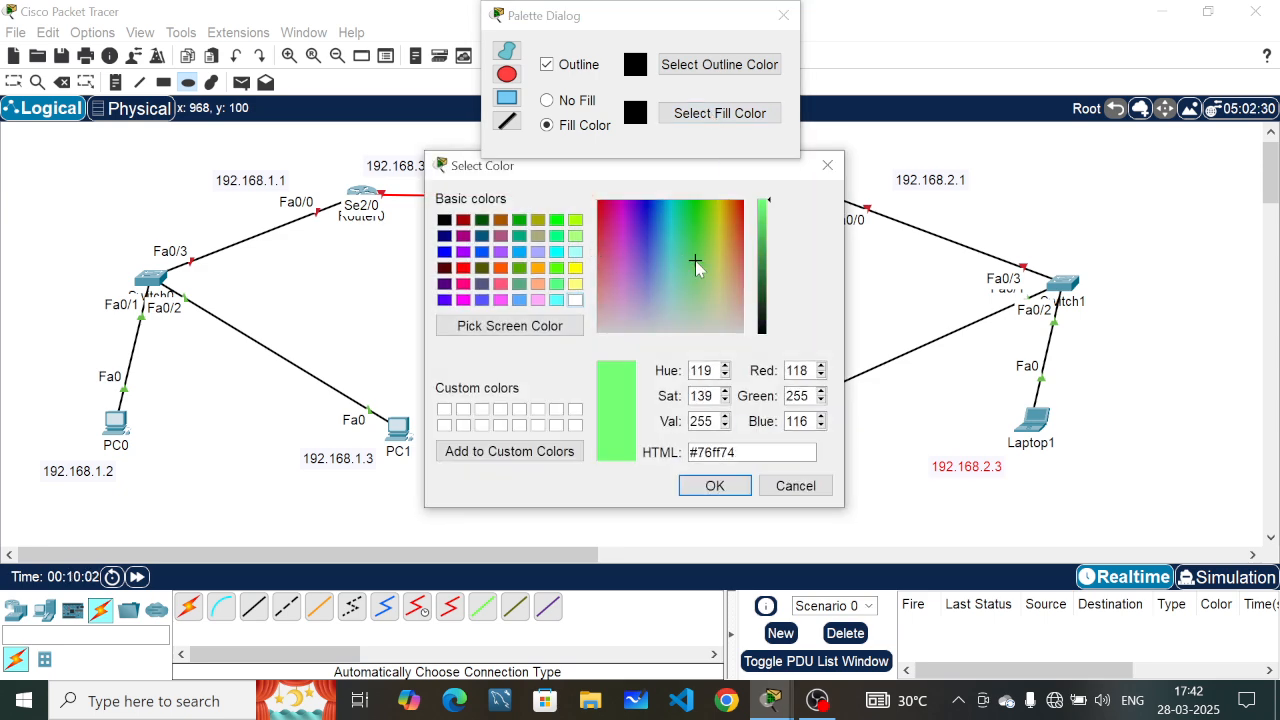
left_click(716, 486)
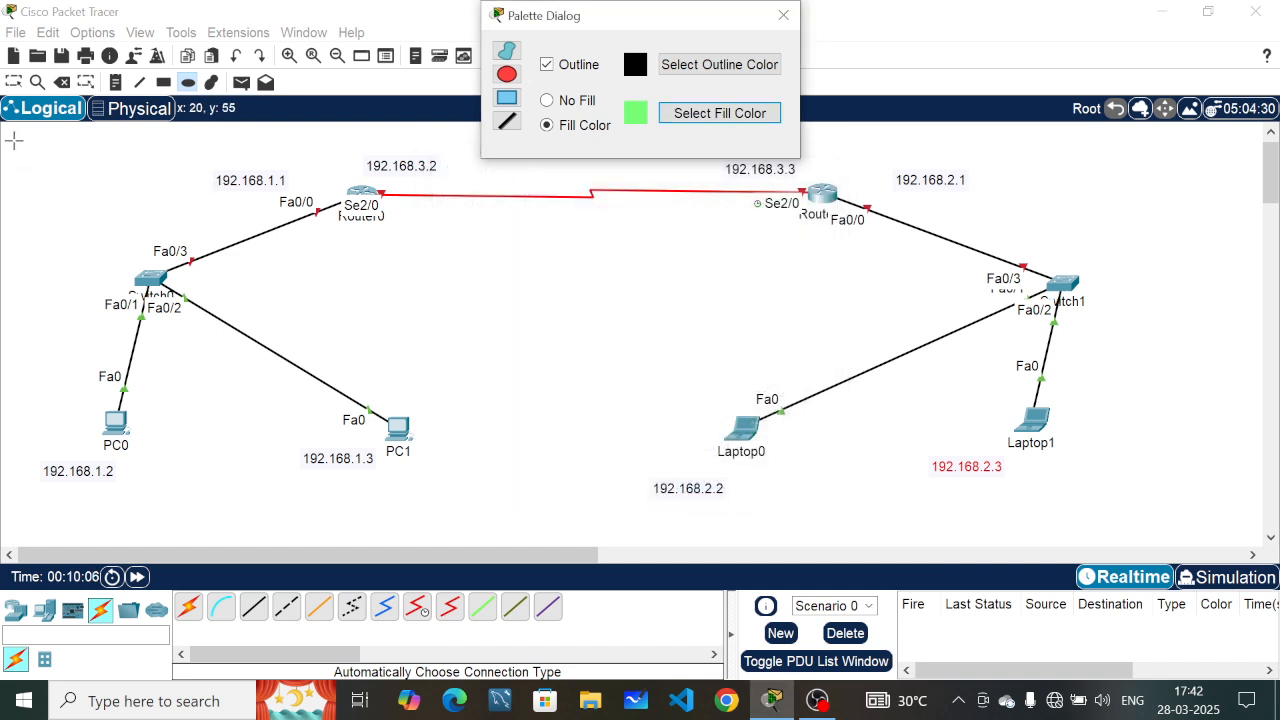
left_click_drag(14, 140, 485, 517)
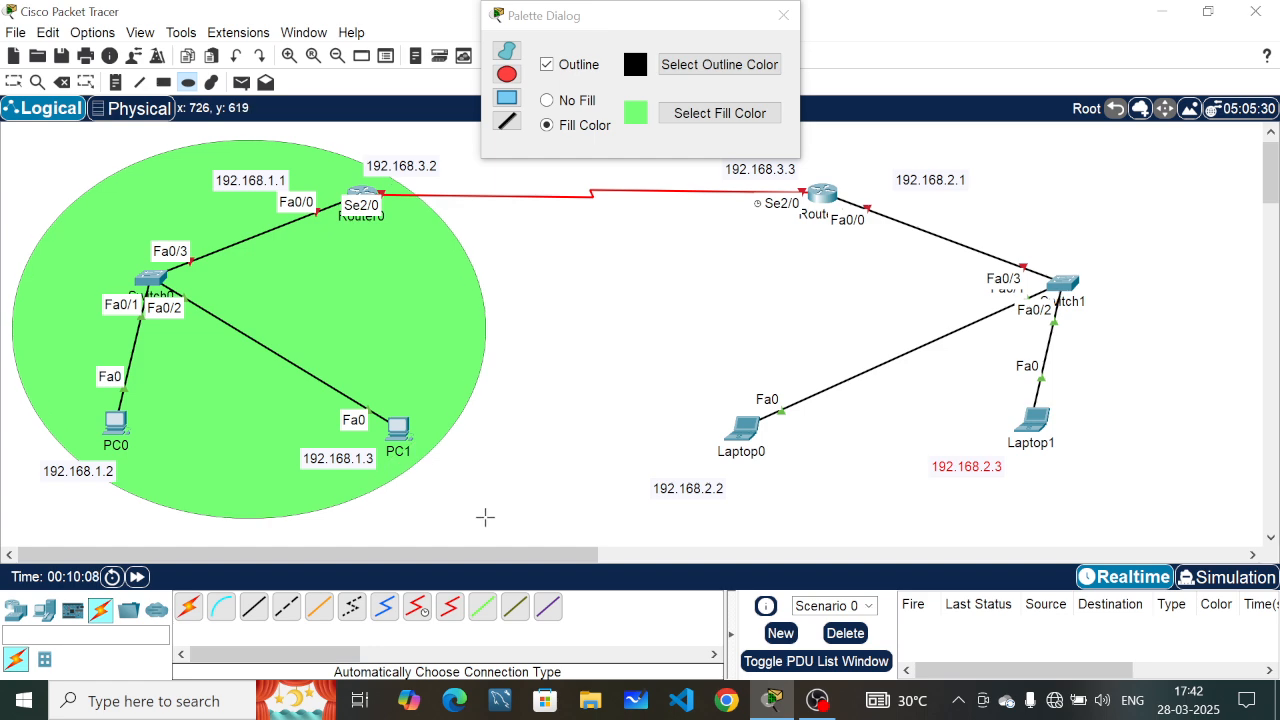
Step: Draw an ellipse filled with yellow #ffe83c around the LAN of Router1, Switch1, Laptop0 and Laptop1
left_click(692, 117)
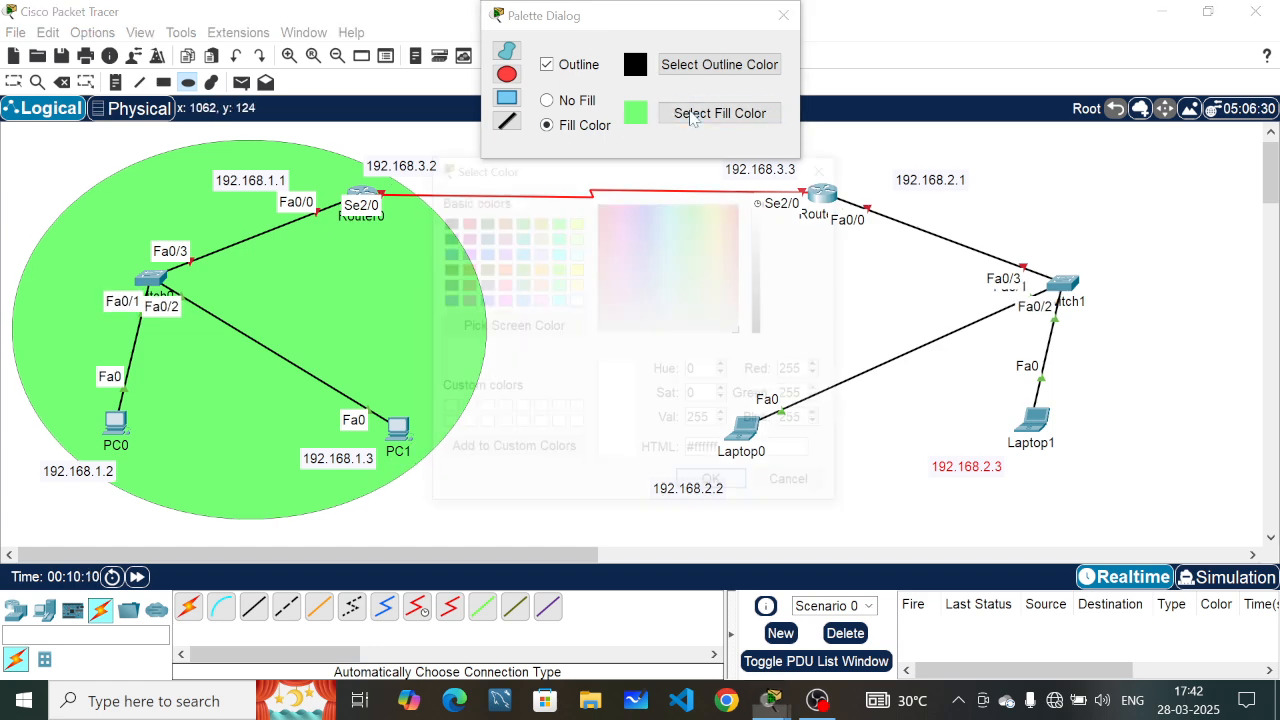
left_click(722, 231)
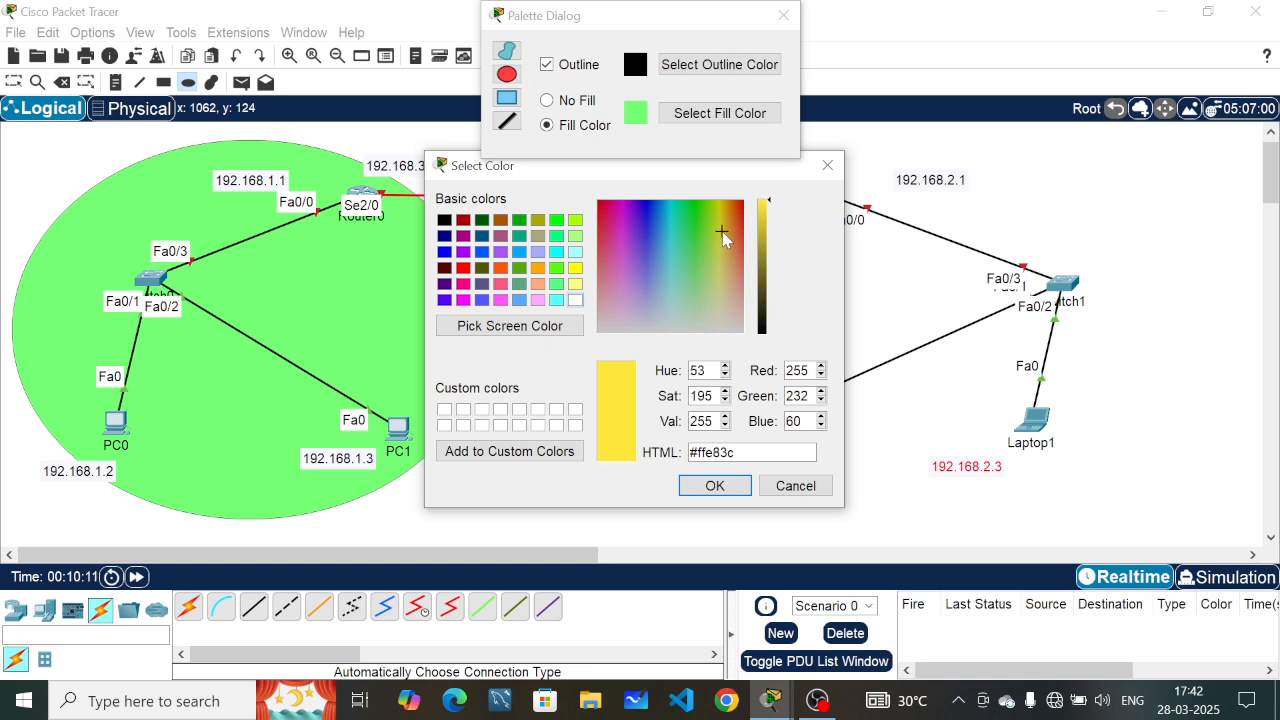
left_click(721, 490)
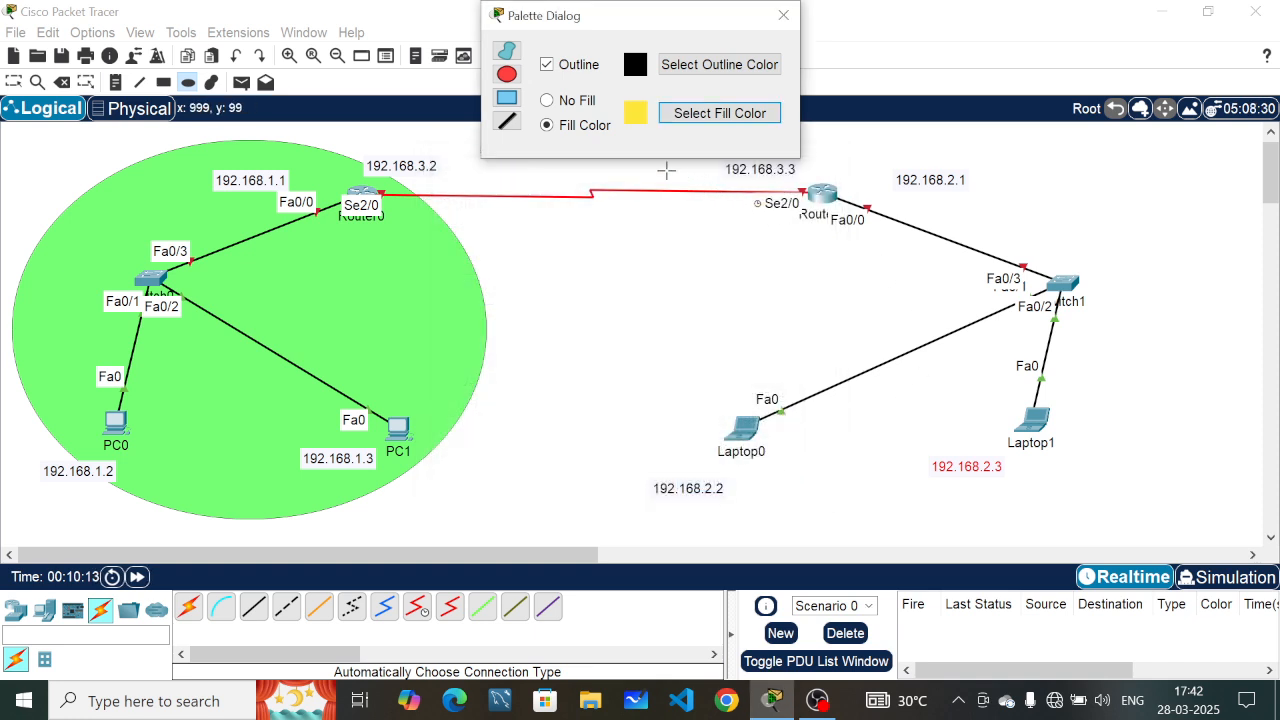
left_click_drag(666, 171, 1134, 517)
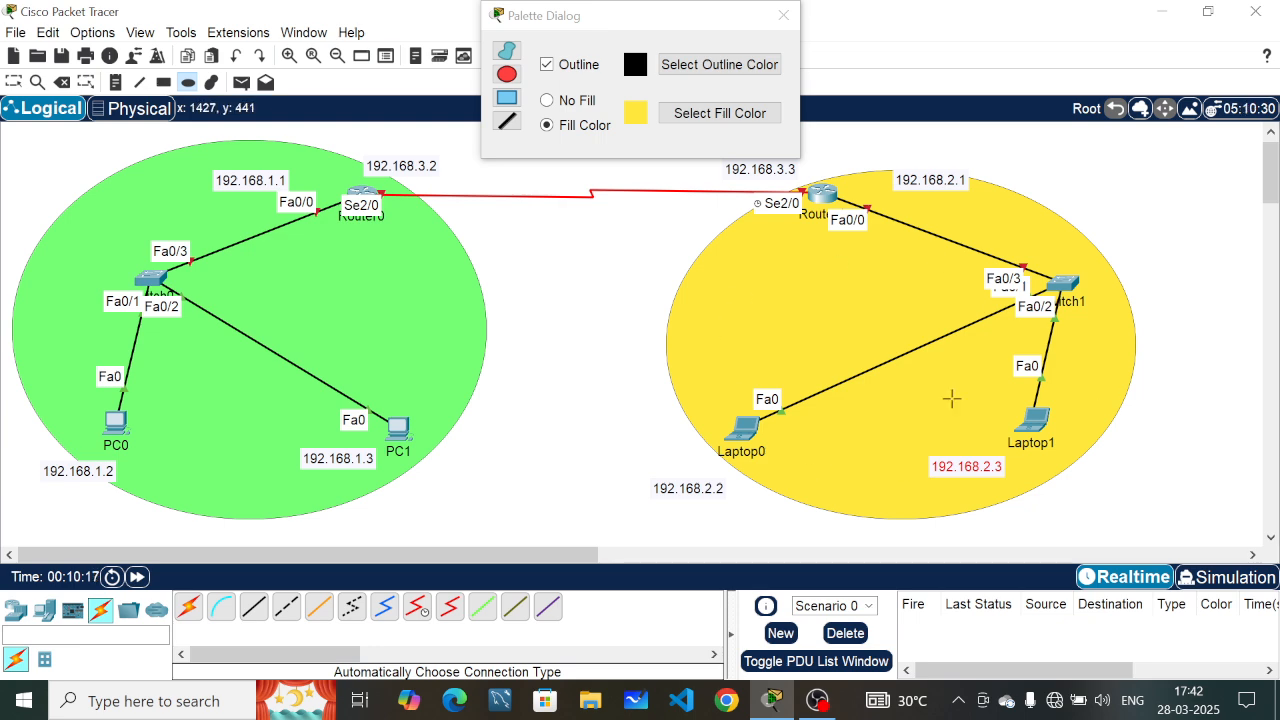
key("Escape")
Step: Reposition the 192.168.2.2 note just above Laptop0 inside the yellow ellipse, and close the drawing palette
left_click_drag(708, 489, 823, 453)
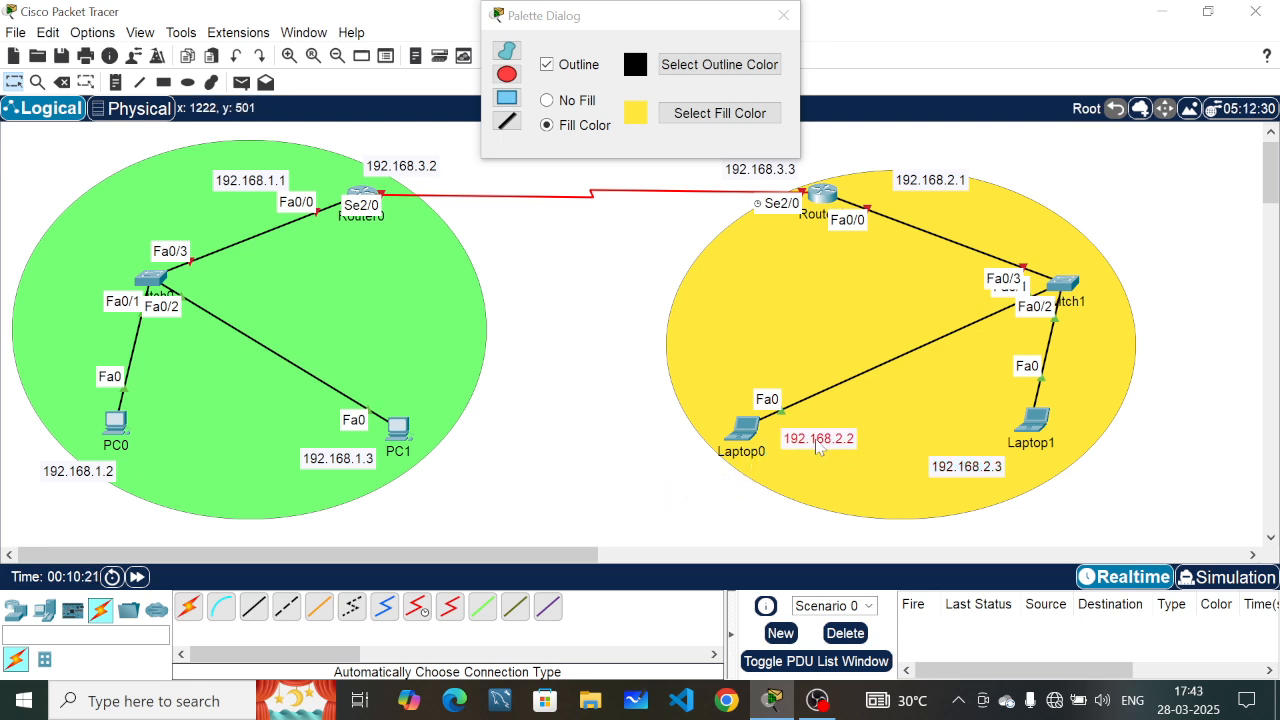
left_click_drag(818, 448, 717, 387)
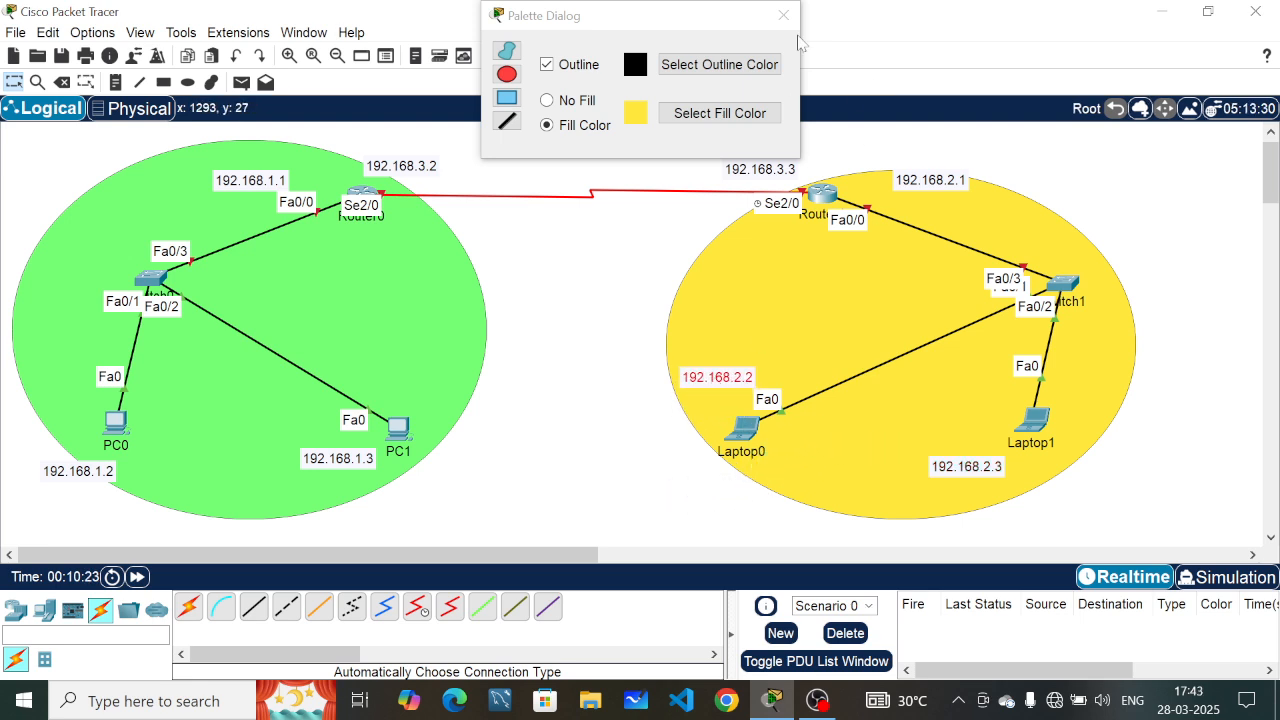
left_click(783, 15)
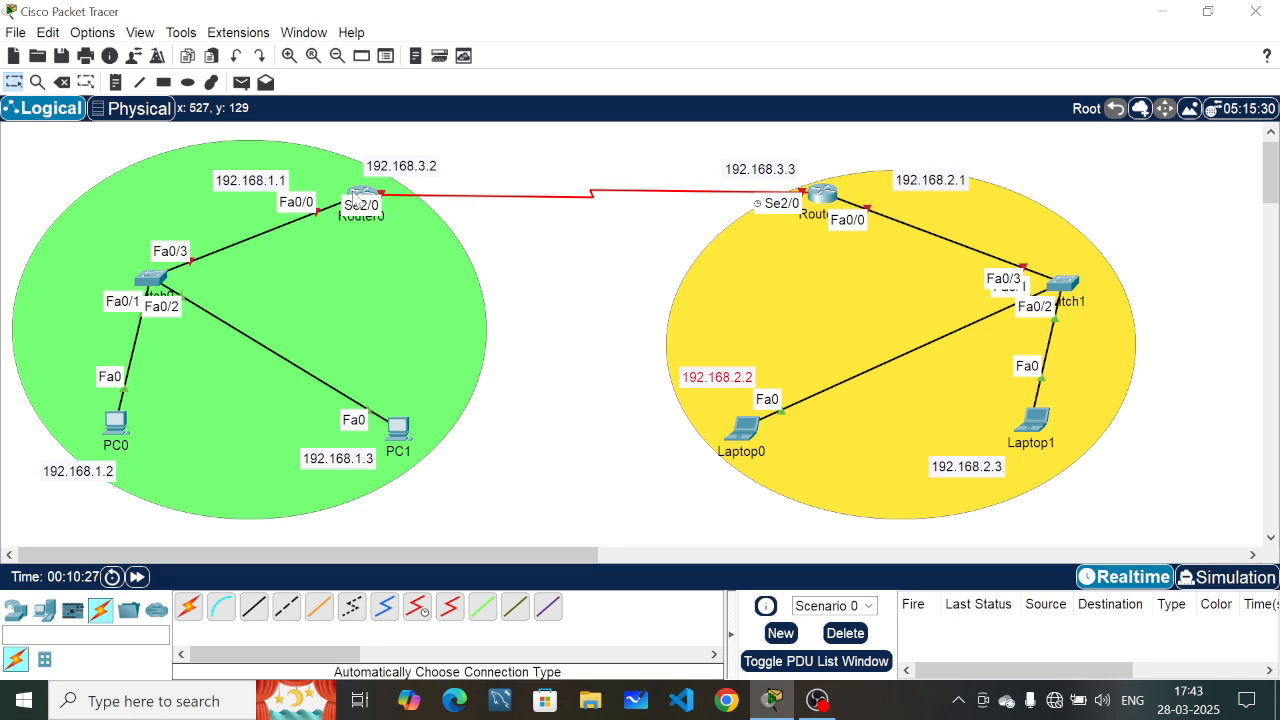
Step: Open Router0's configuration settings and move Switch0 slightly upward in the green LAN
left_click(353, 197)
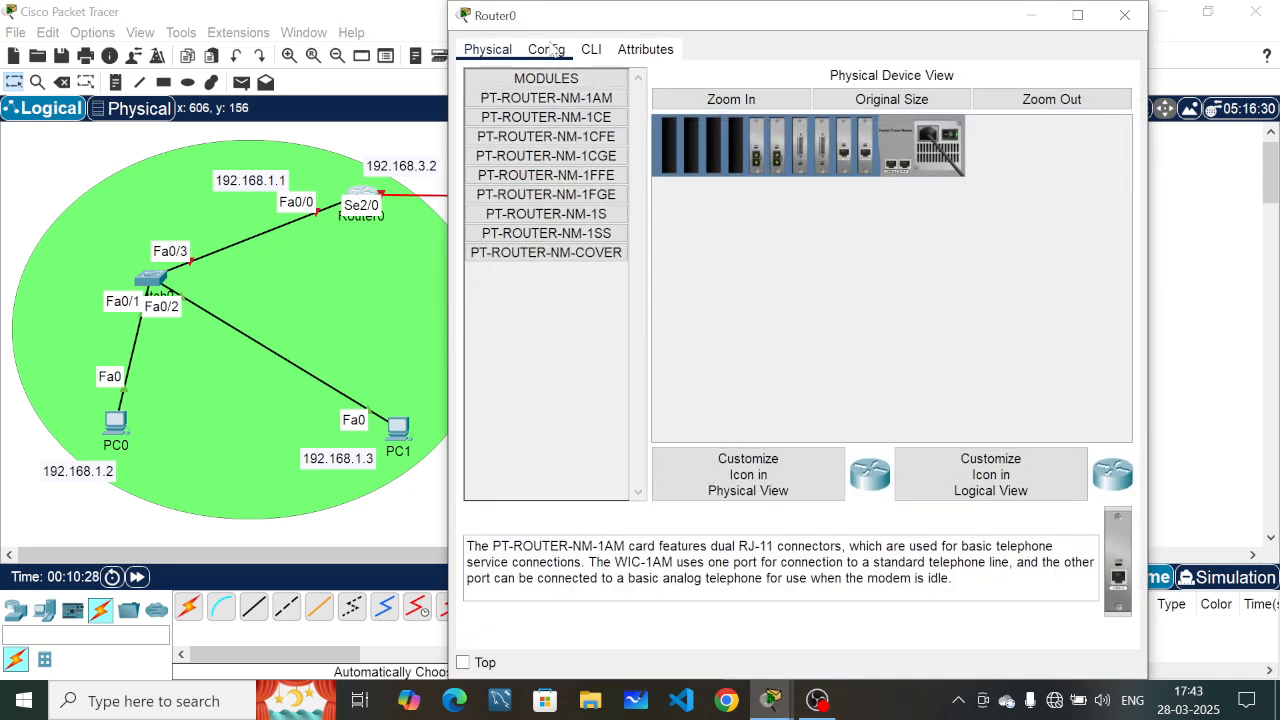
left_click(553, 50)
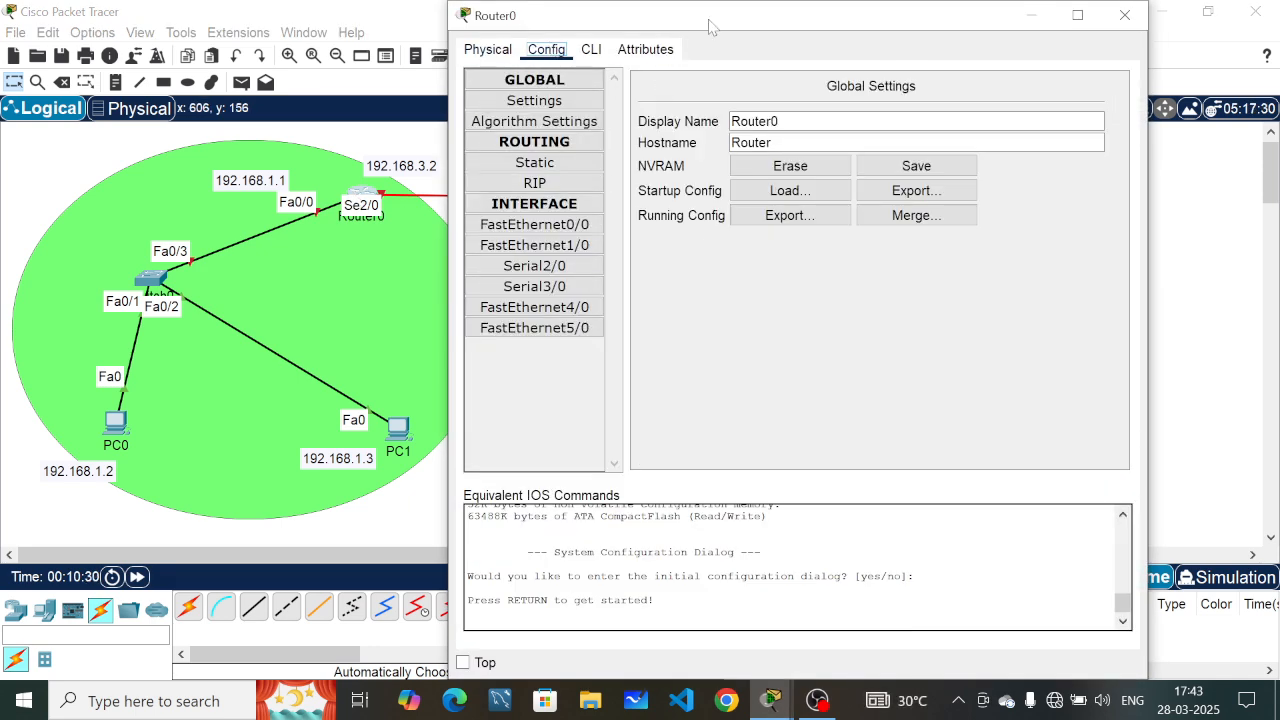
left_click_drag(712, 15, 798, 61)
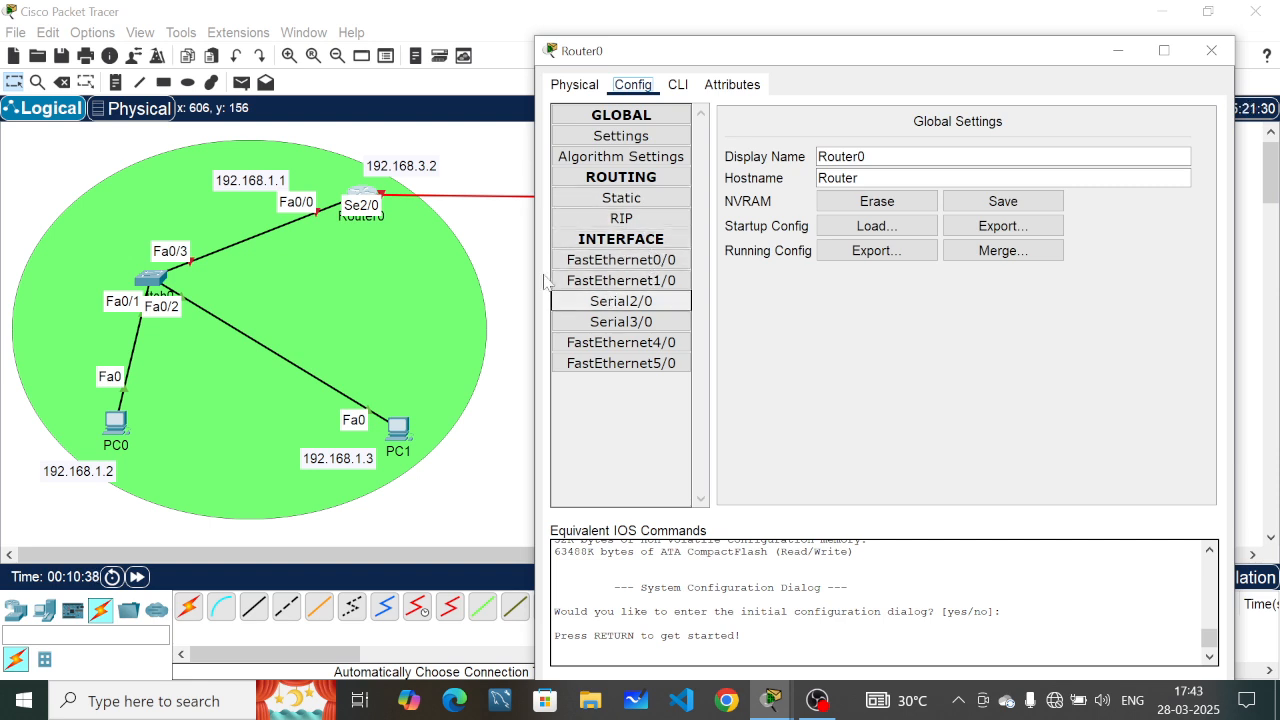
left_click_drag(152, 281, 160, 252)
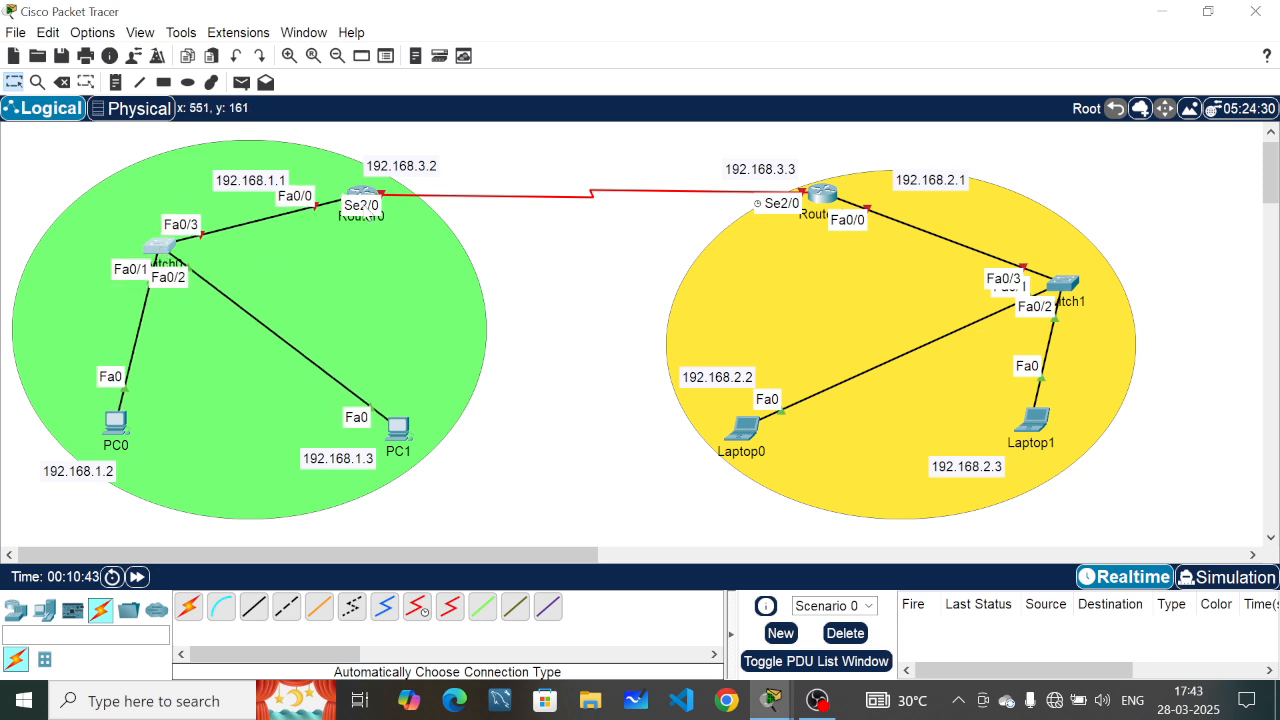
Step: Set Router0's FastEthernet0/0 to IPv4 address 192.168.1.1 with subnet mask 255.255.255.0 and turn the port on
left_click(366, 198)
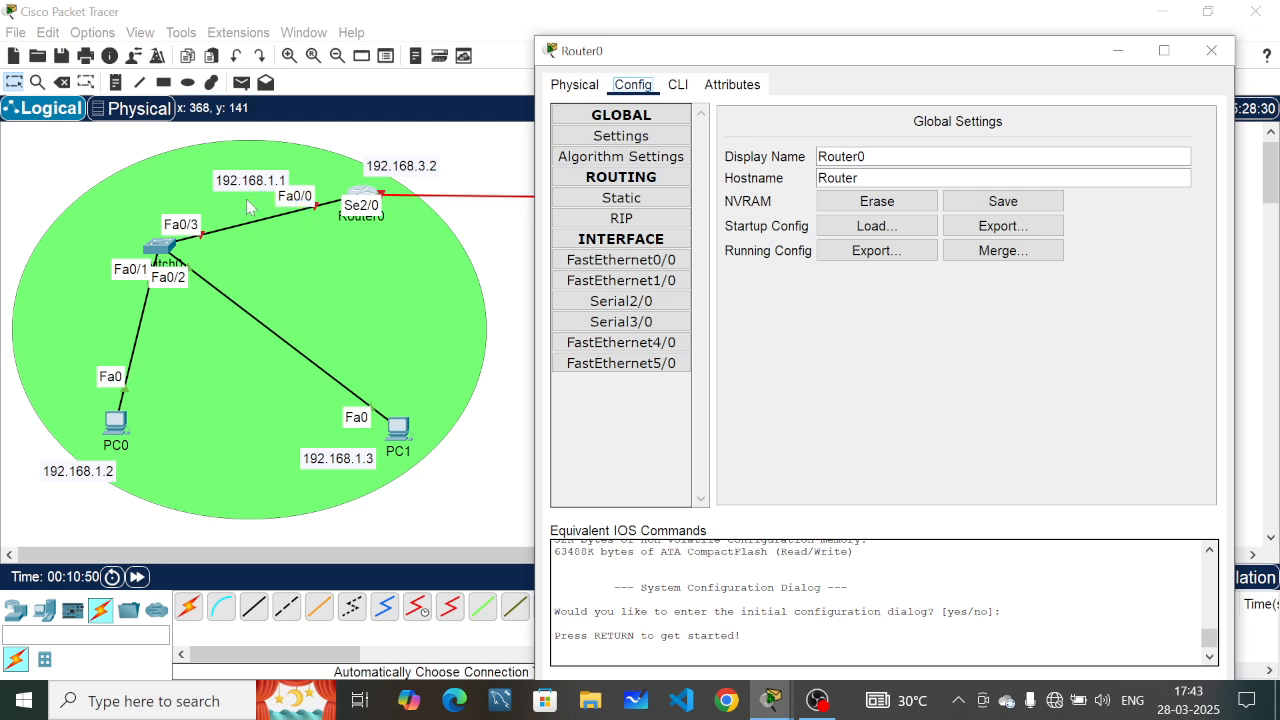
left_click(606, 264)
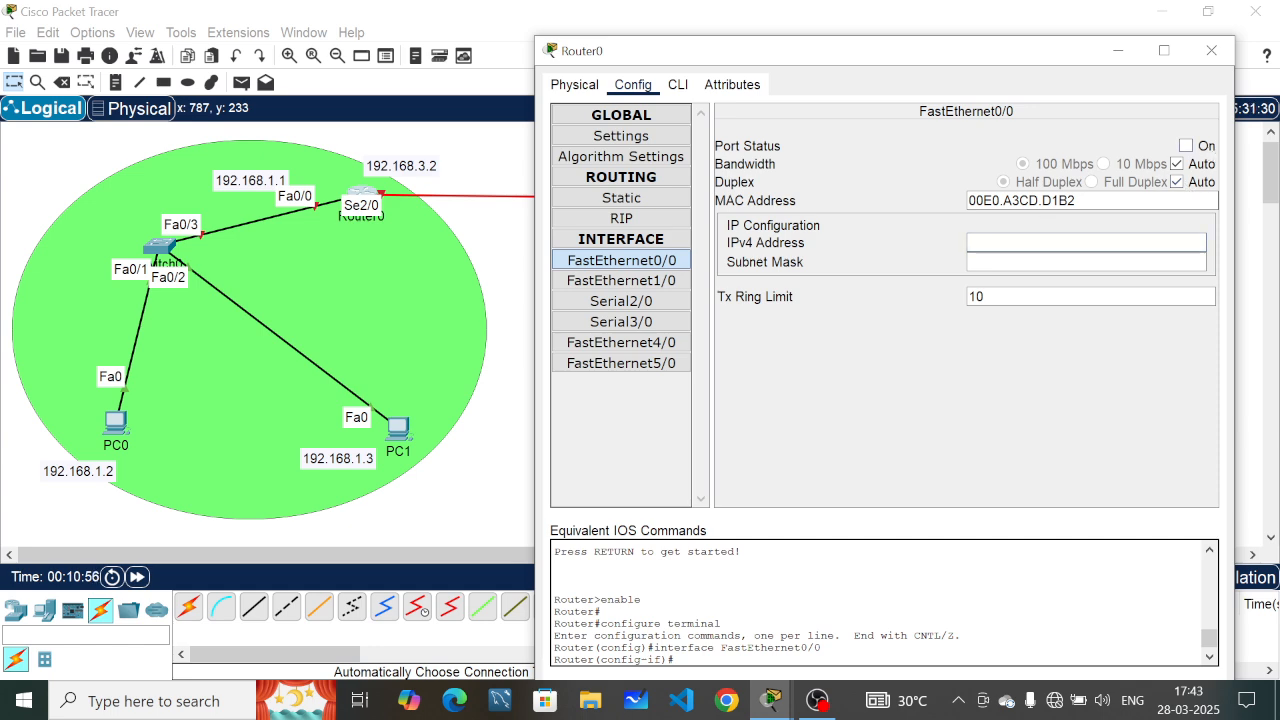
type("192.168.1.1")
key("Tab")
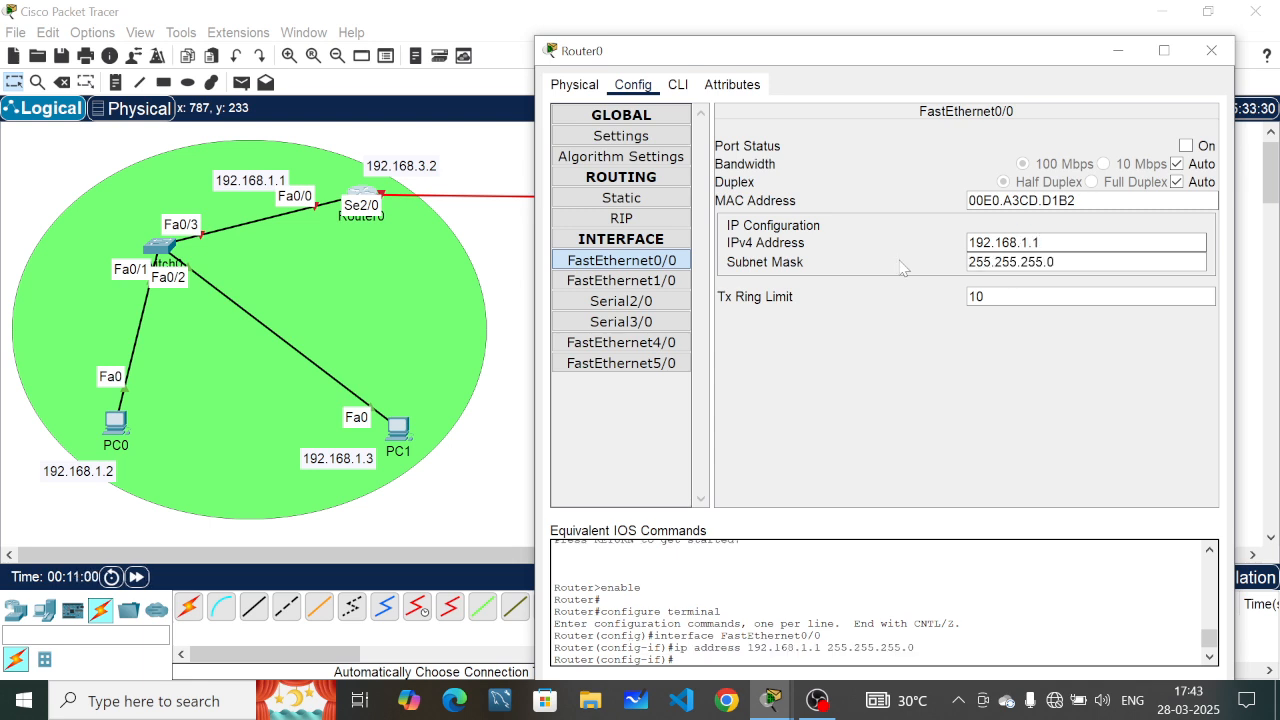
left_click(1186, 146)
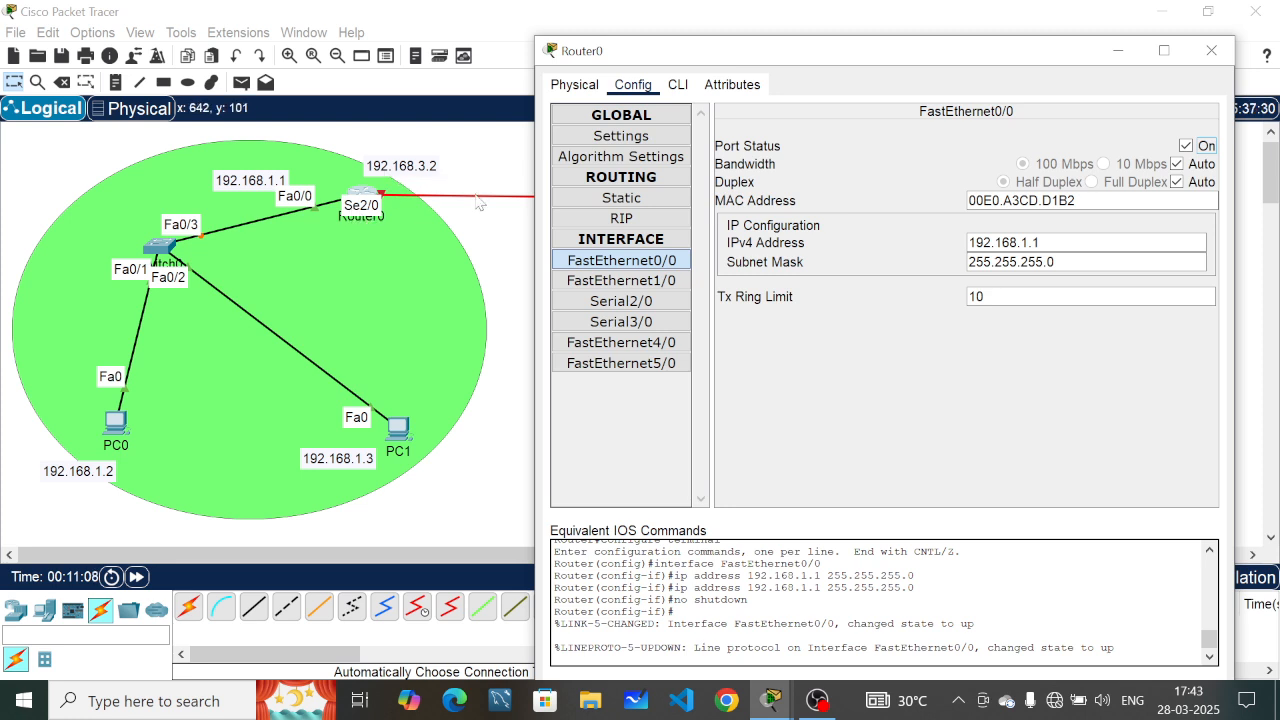
Step: Set Router0's Serial2/0 to IPv4 address 192.168.3.2 with subnet mask 255.255.255.0, turn the port on, and minimize the router window
left_click(650, 301)
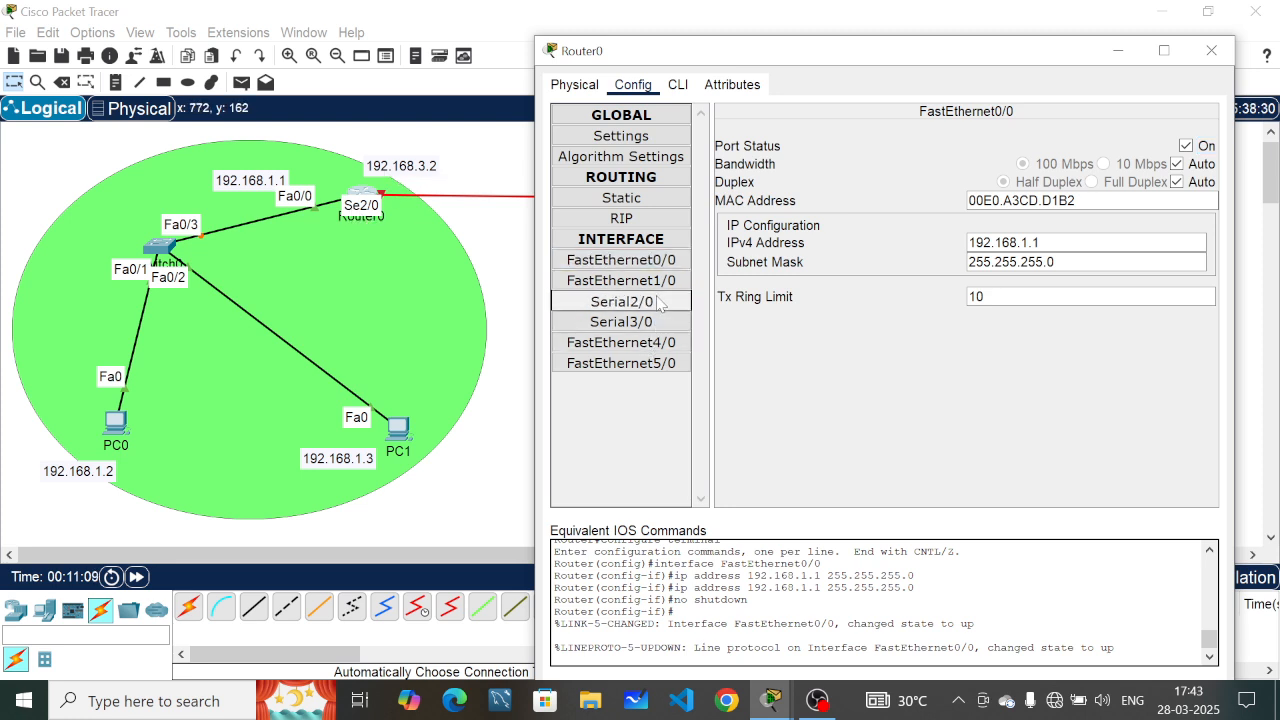
type("1")
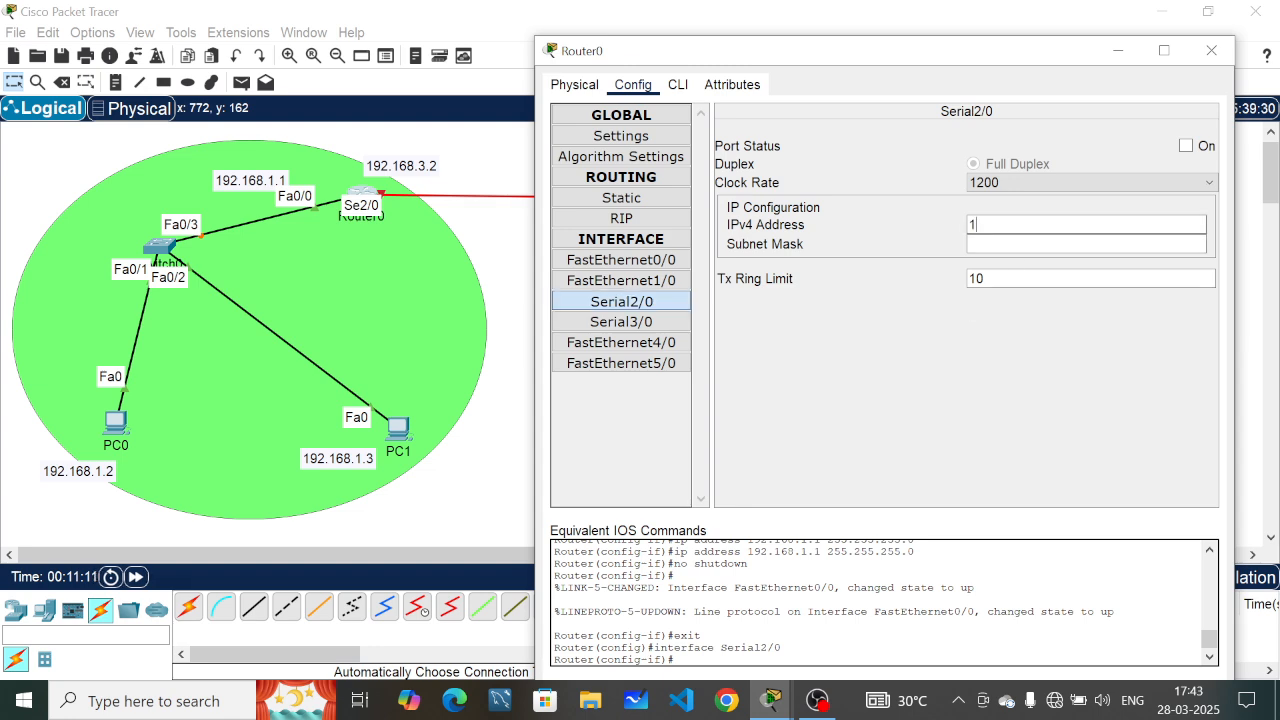
type("92.168.3.2")
key("Return")
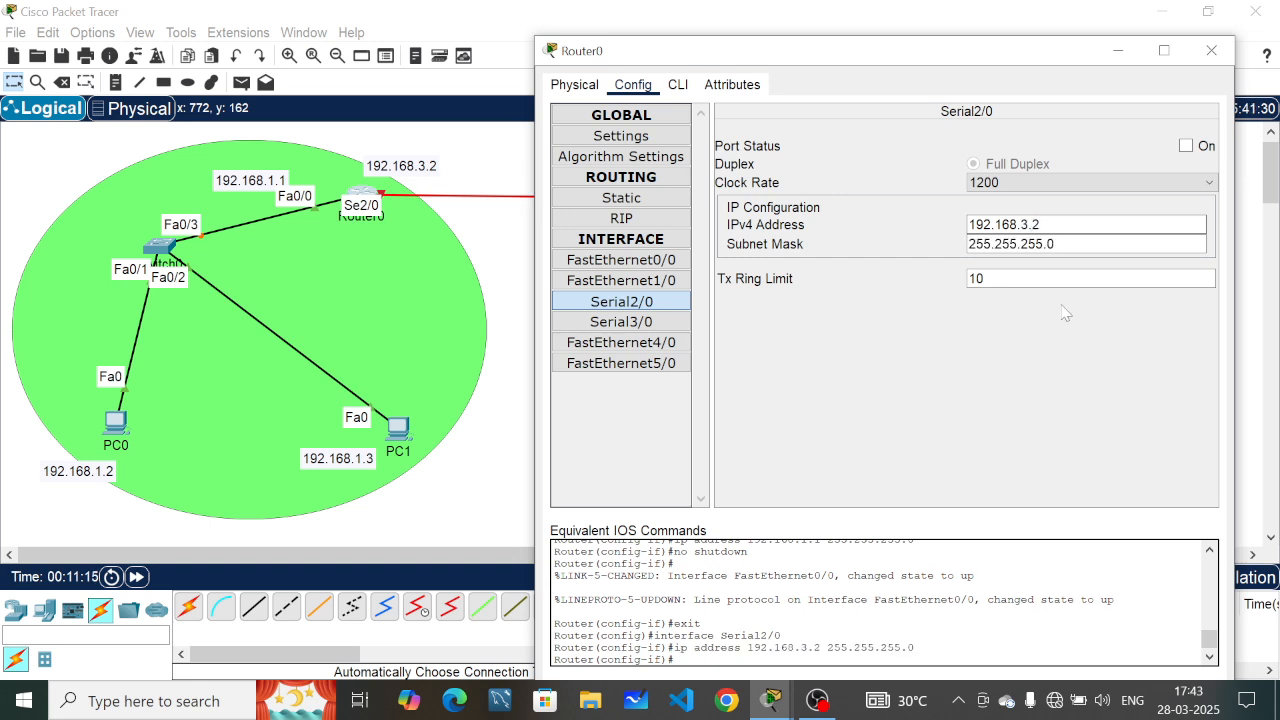
left_click(1187, 147)
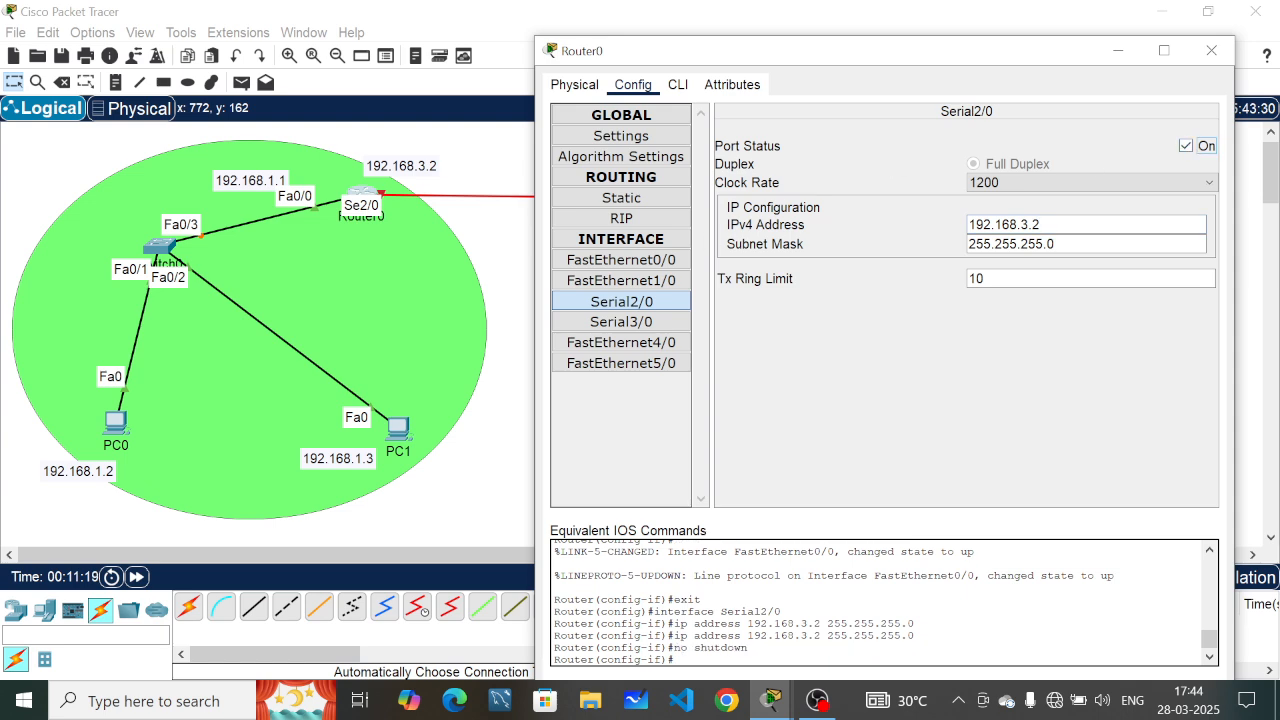
left_click(1119, 50)
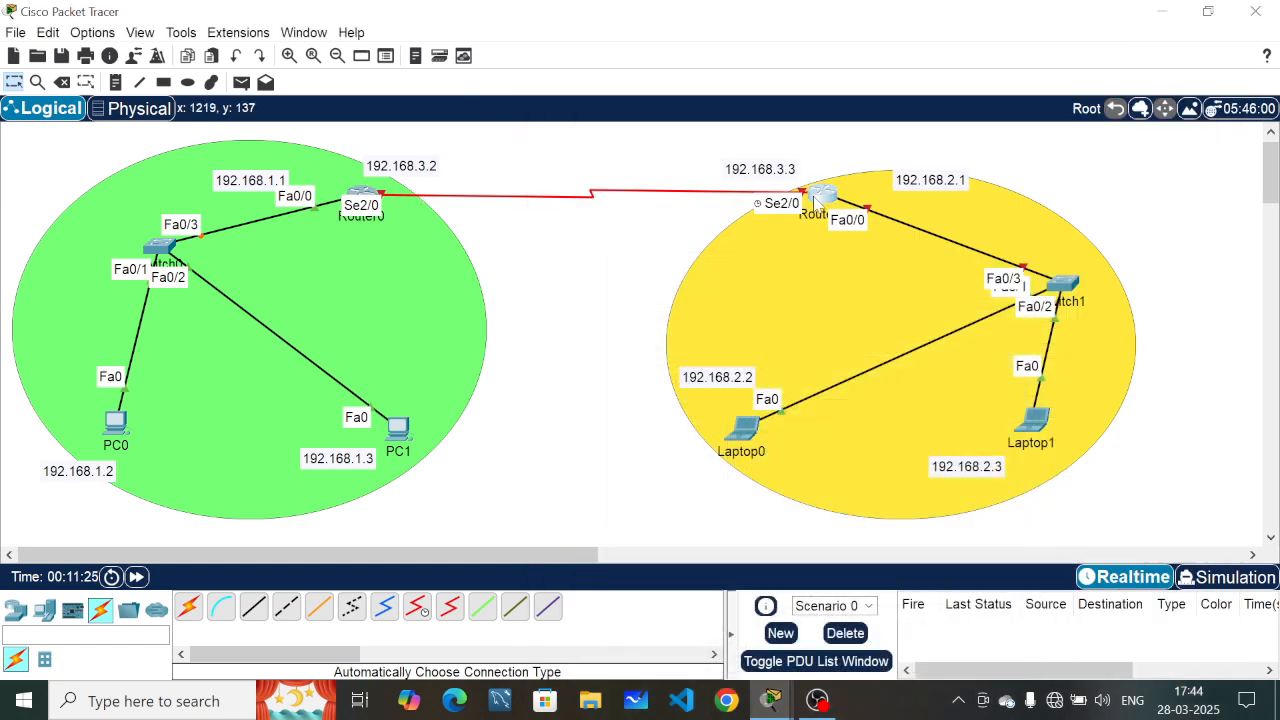
Step: Open Router1's command line interface and start a console session at the user prompt
left_click(816, 200)
left_click(588, 58)
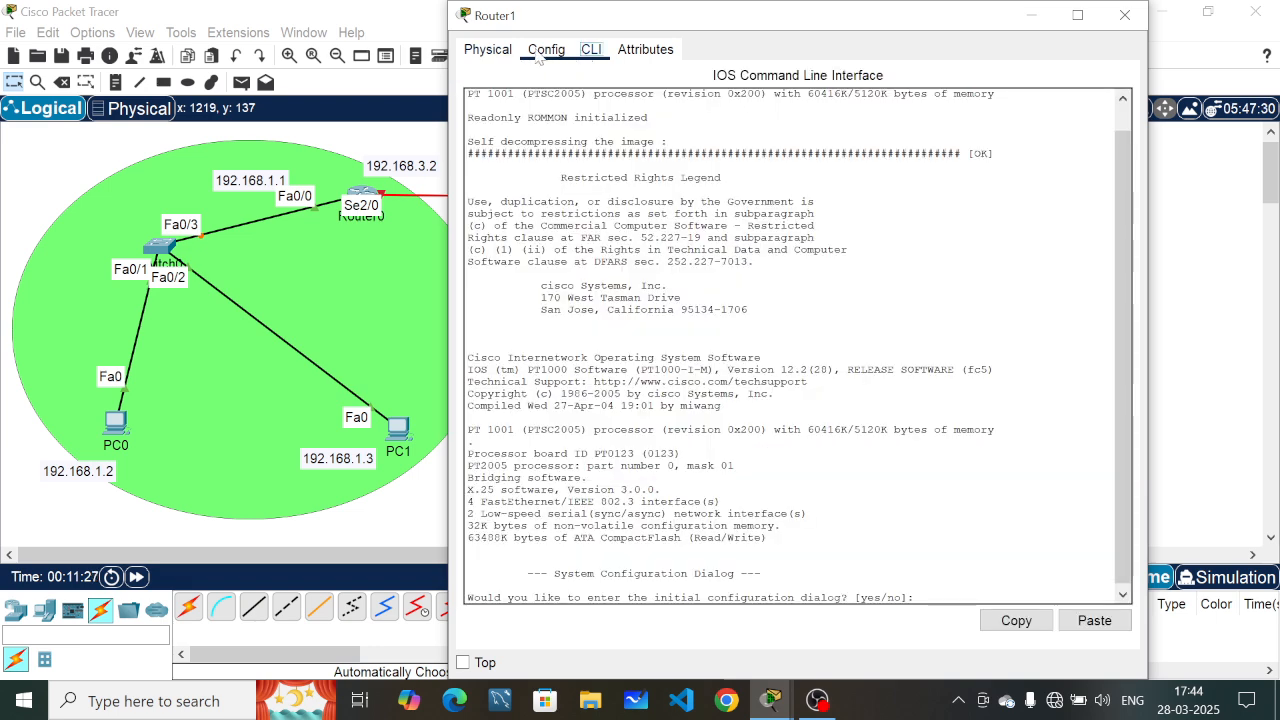
left_click(535, 54)
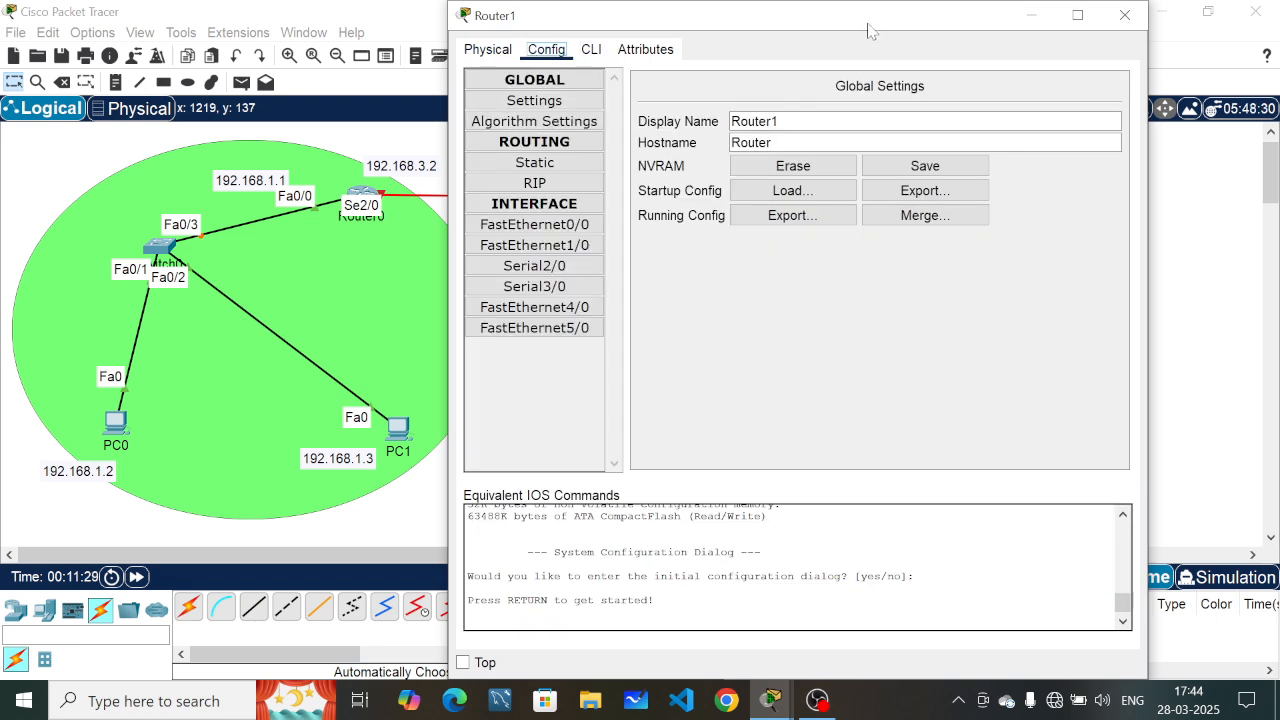
left_click_drag(868, 28, 872, 124)
left_click(595, 144)
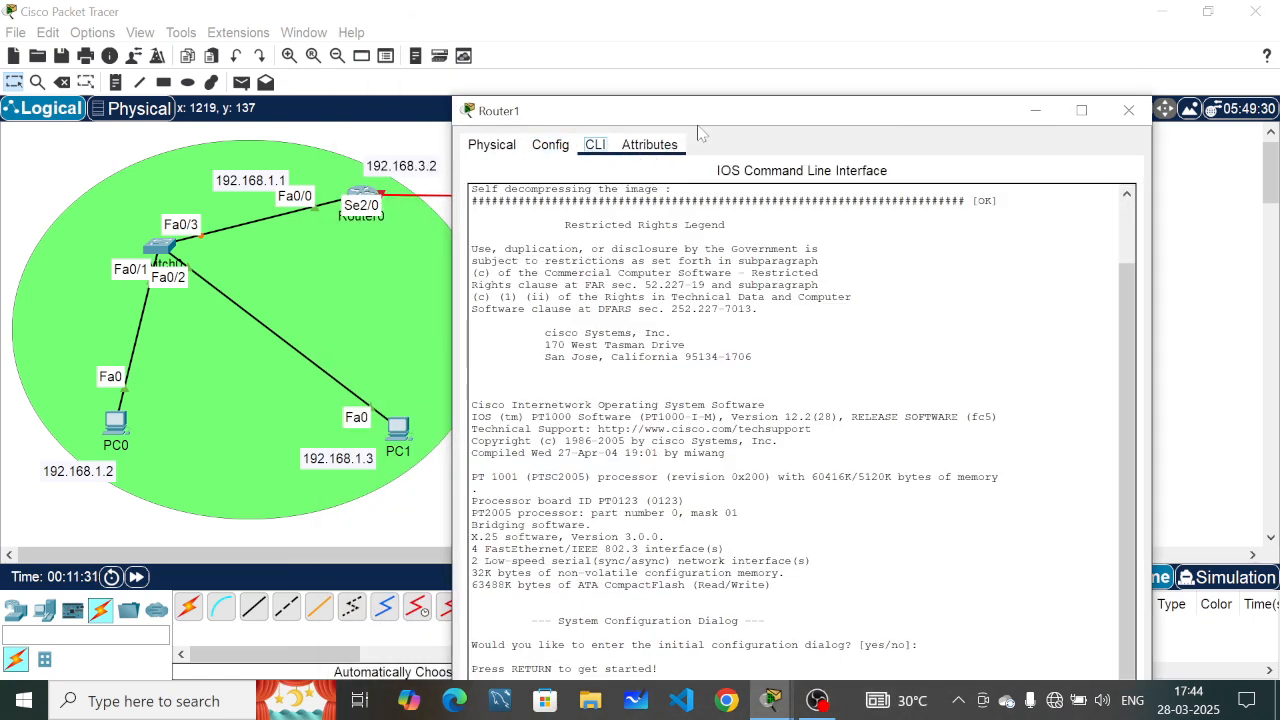
left_click_drag(745, 117, 838, 27)
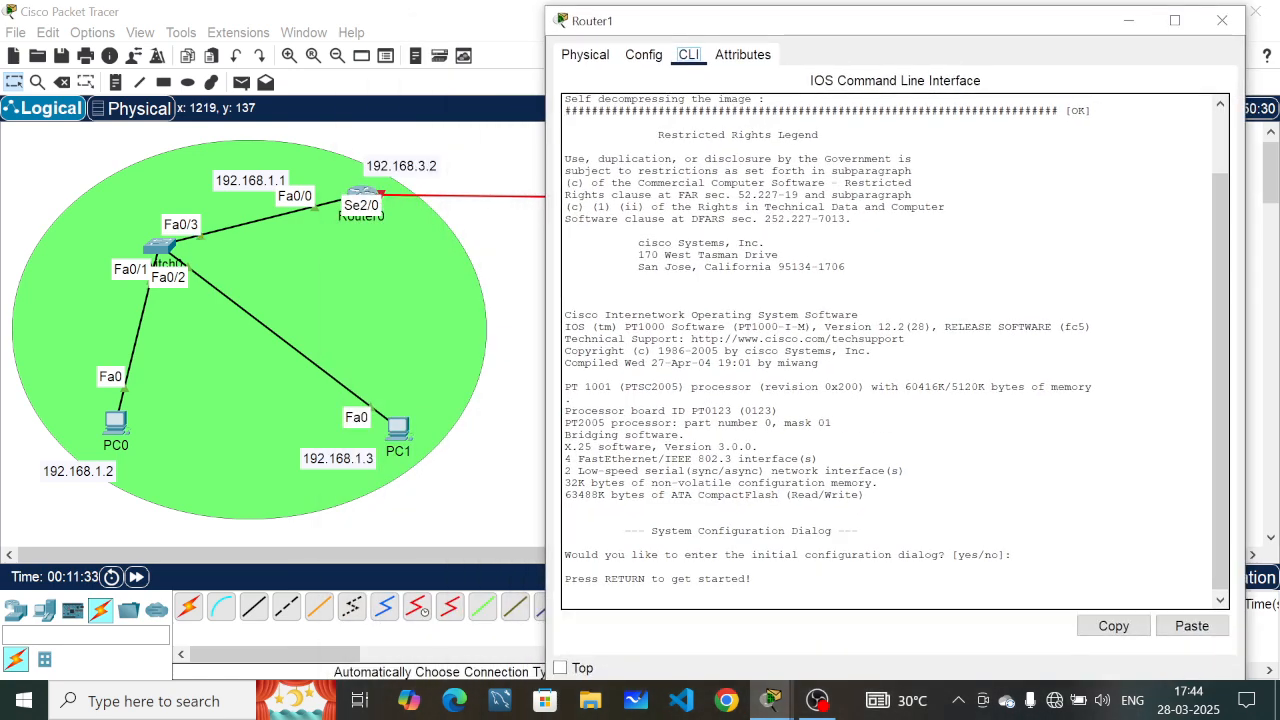
key("Return")
key("Return")
key("Return")
key("Return")
key("Return")
key("Return")
key("Return")
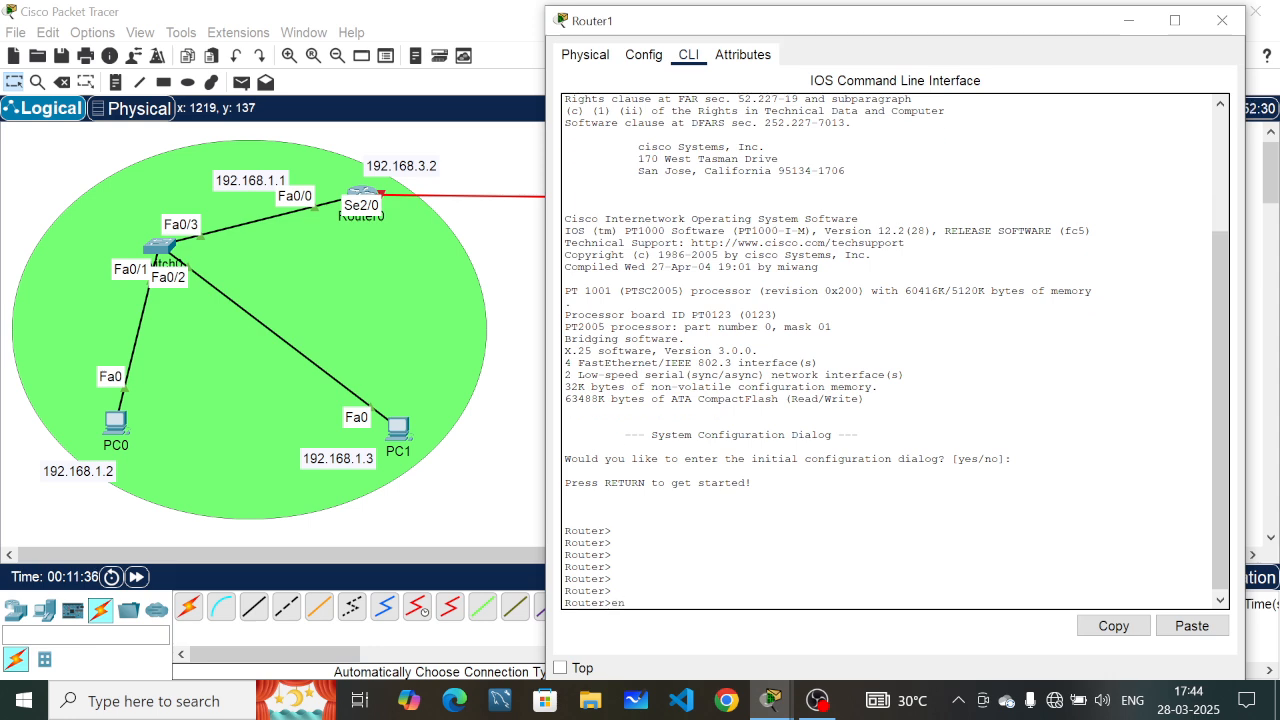
Step: Enter privileged mode with en and global configuration mode with conf t on Router1
type("en")
key("Return")
key("Return")
key("Return")
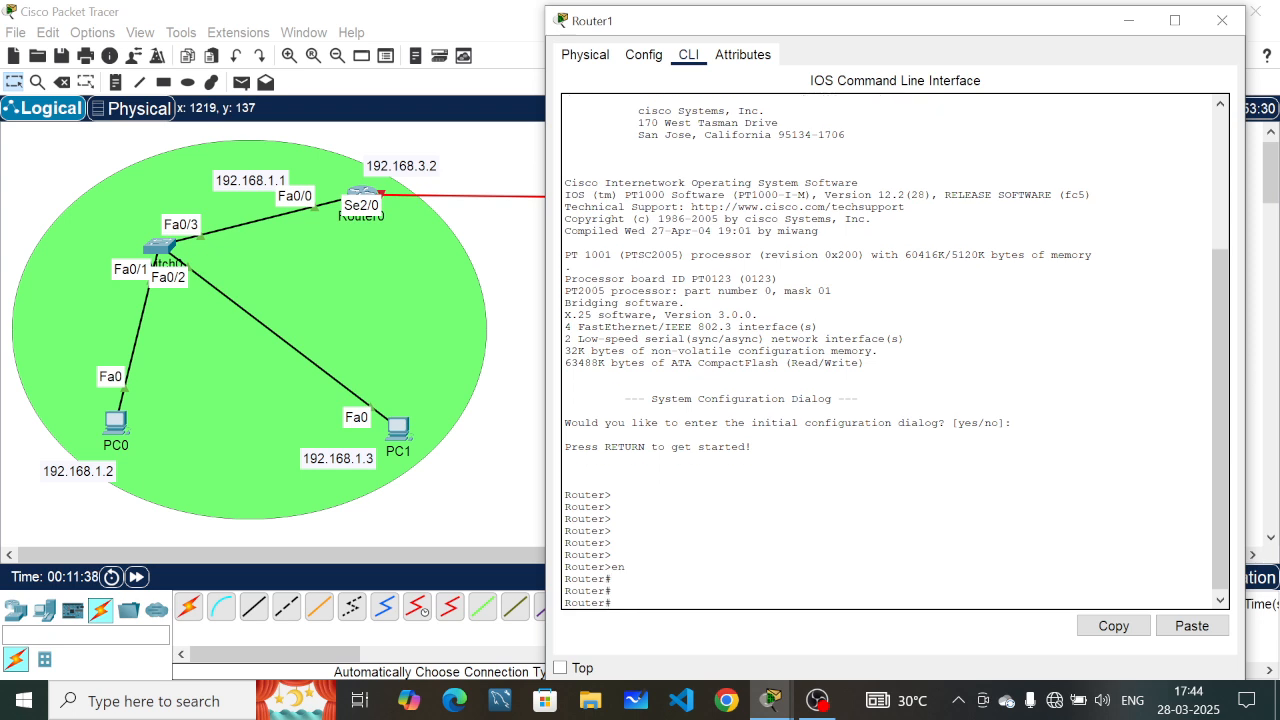
type("conf t")
key("Return")
key("Return")
key("Return")
key("Return")
key("Return")
key("Return")
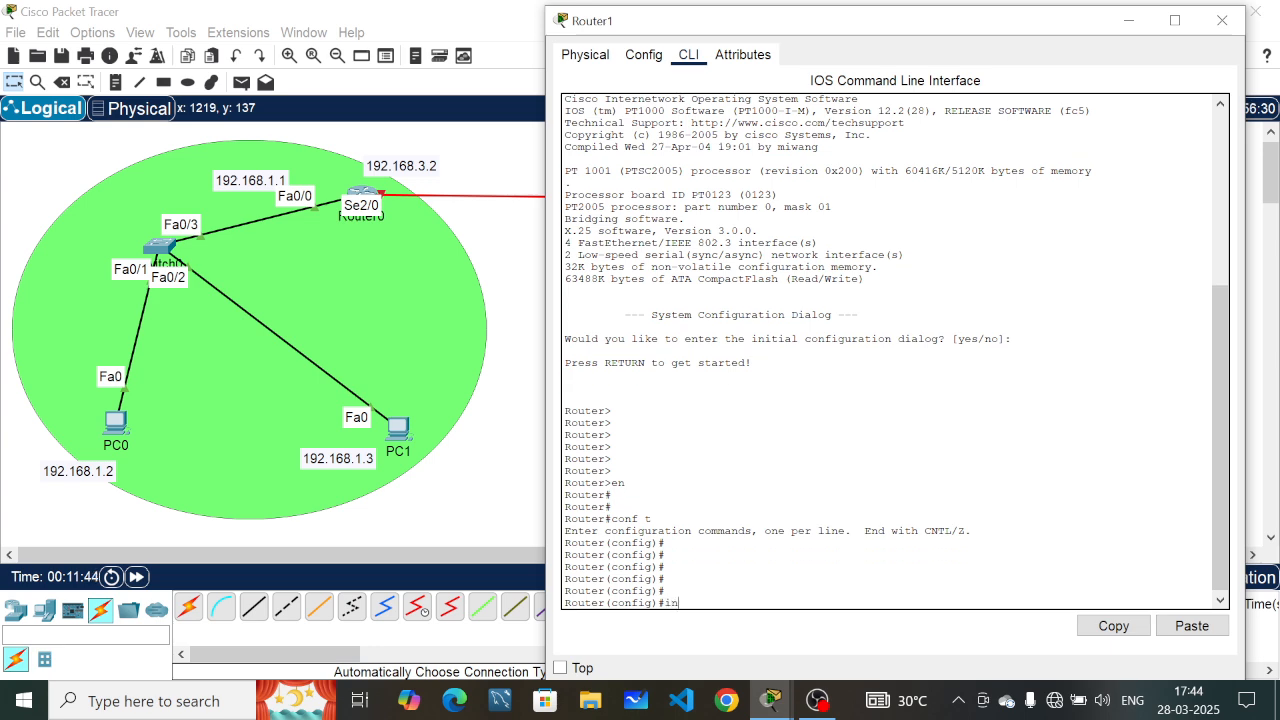
Step: Select interface fa0/0 on Router1 and assign it IP address 192.168.2.1 with mask 255.255.255.0
type("int ")
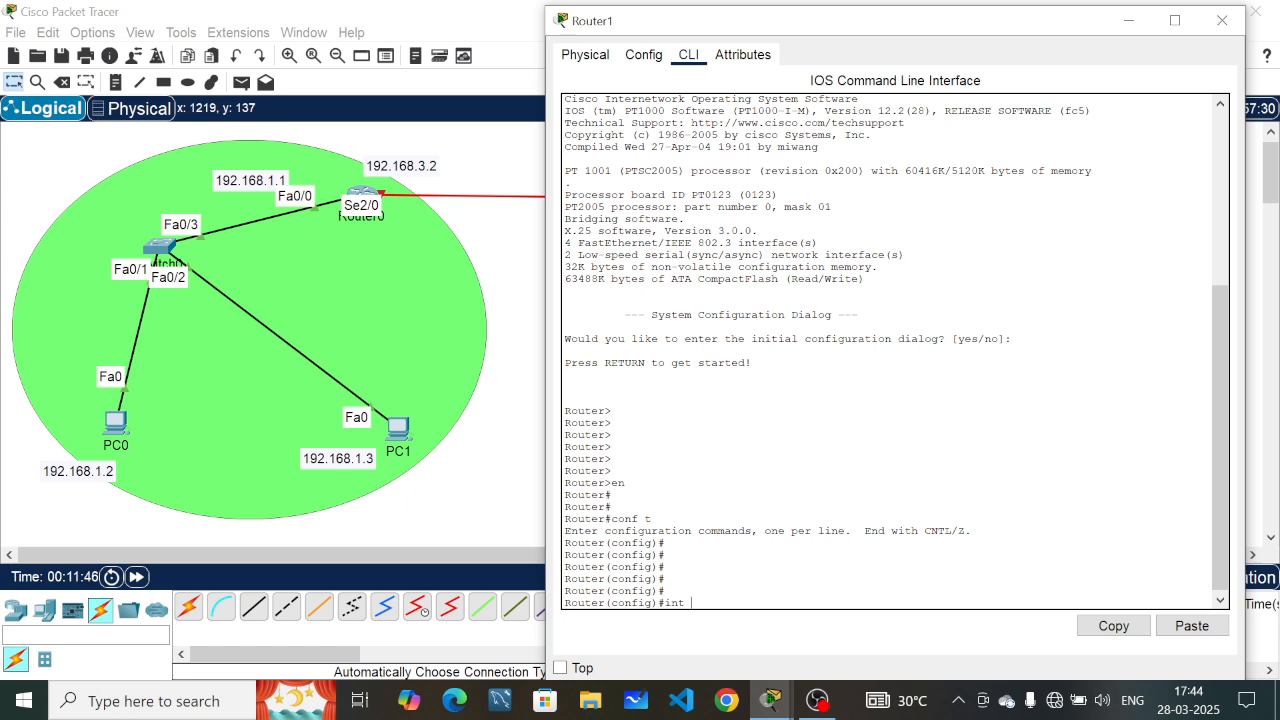
type("fa0/0")
key("Return")
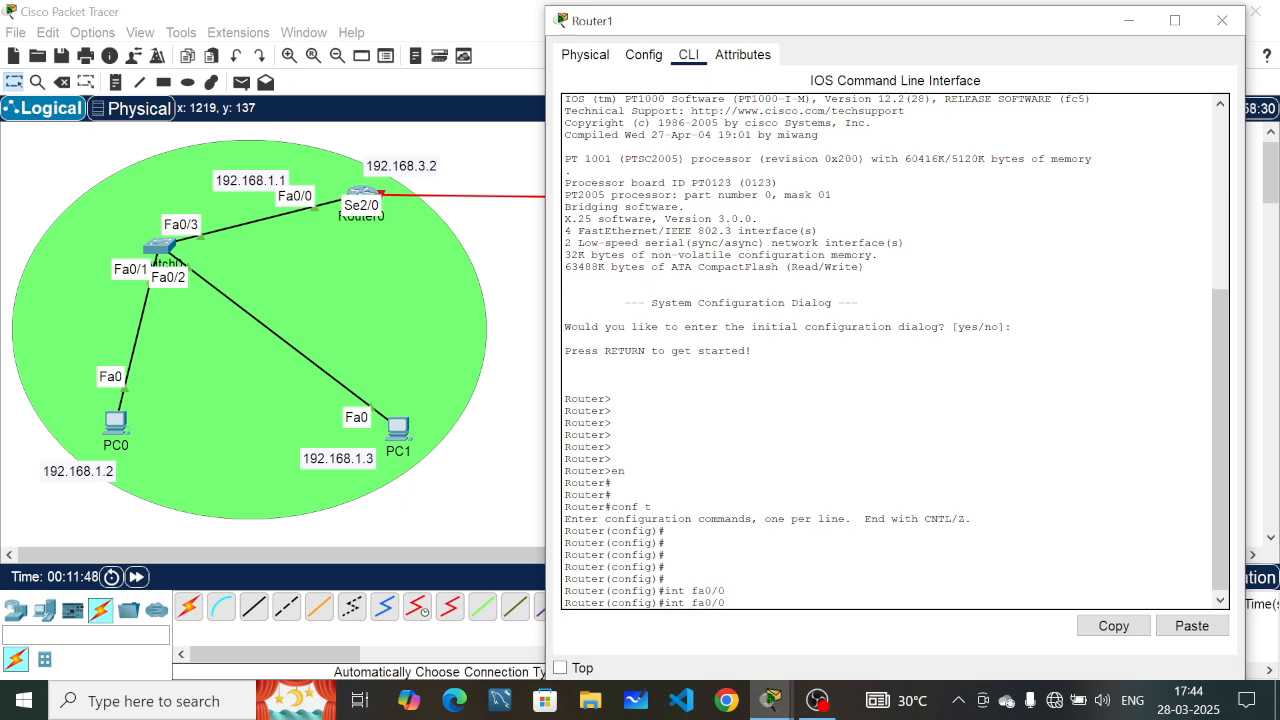
type("ip add")
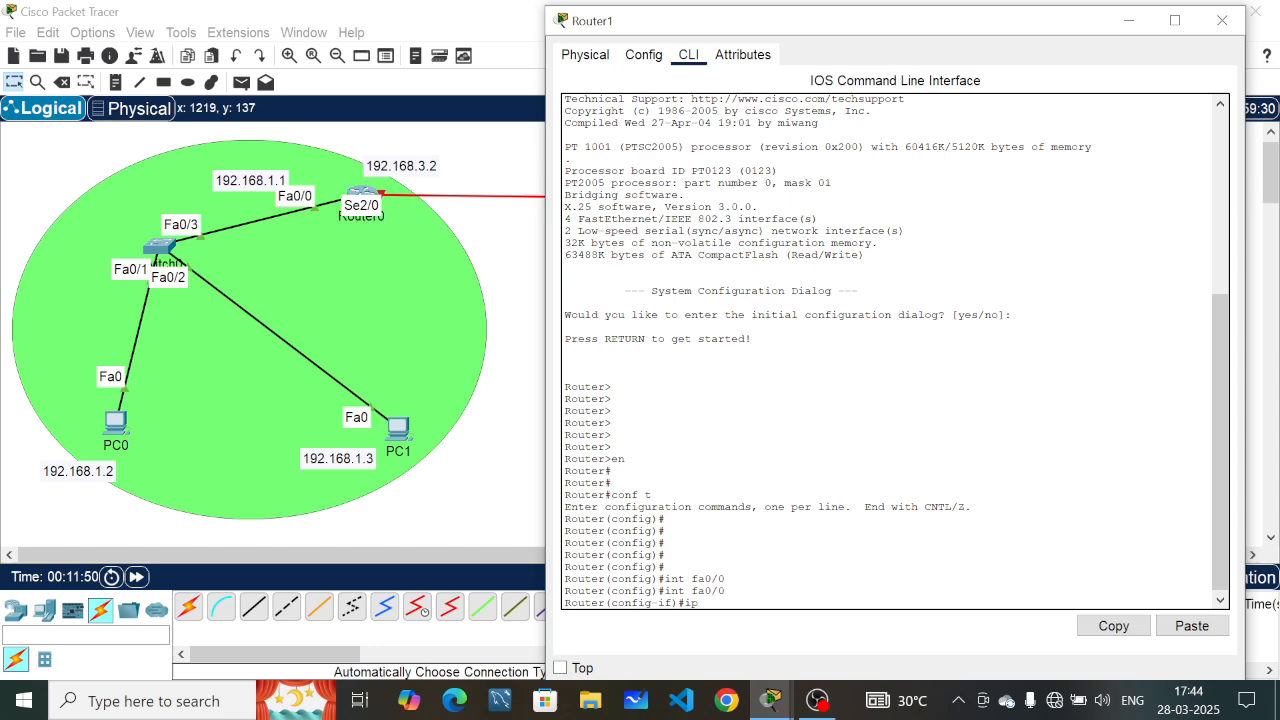
key("Tab")
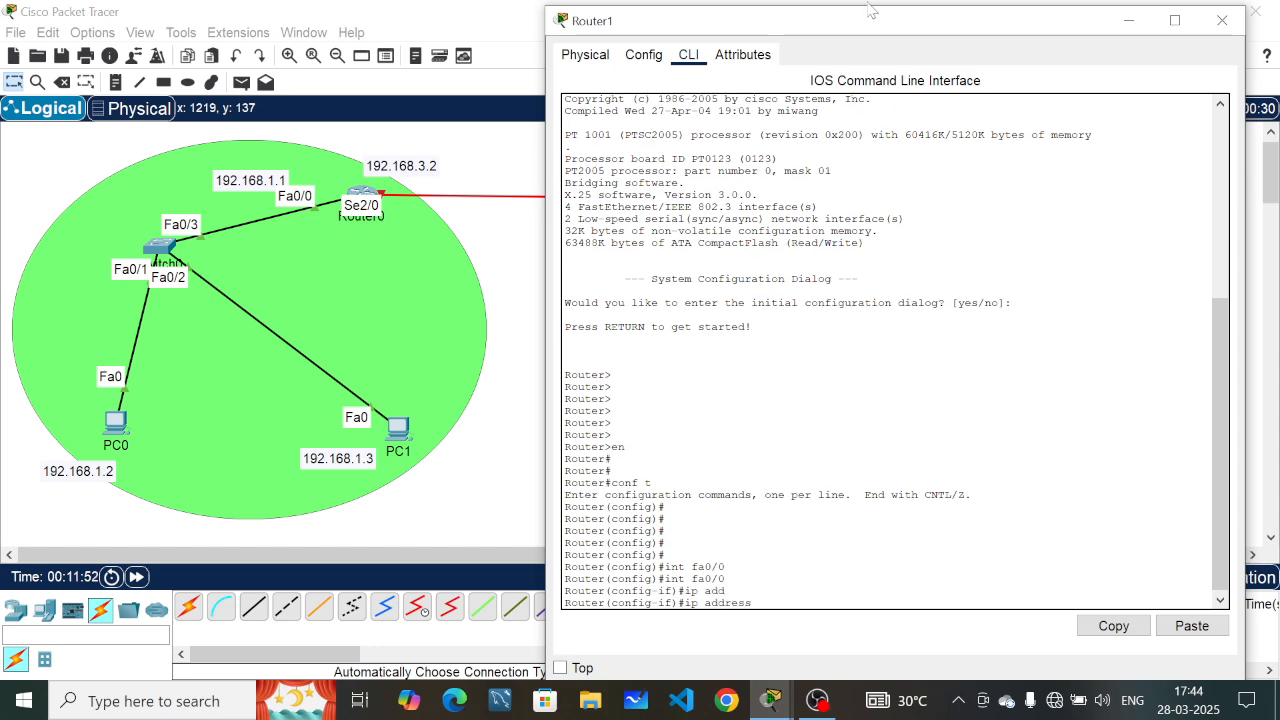
left_click_drag(866, 20, 241, 84)
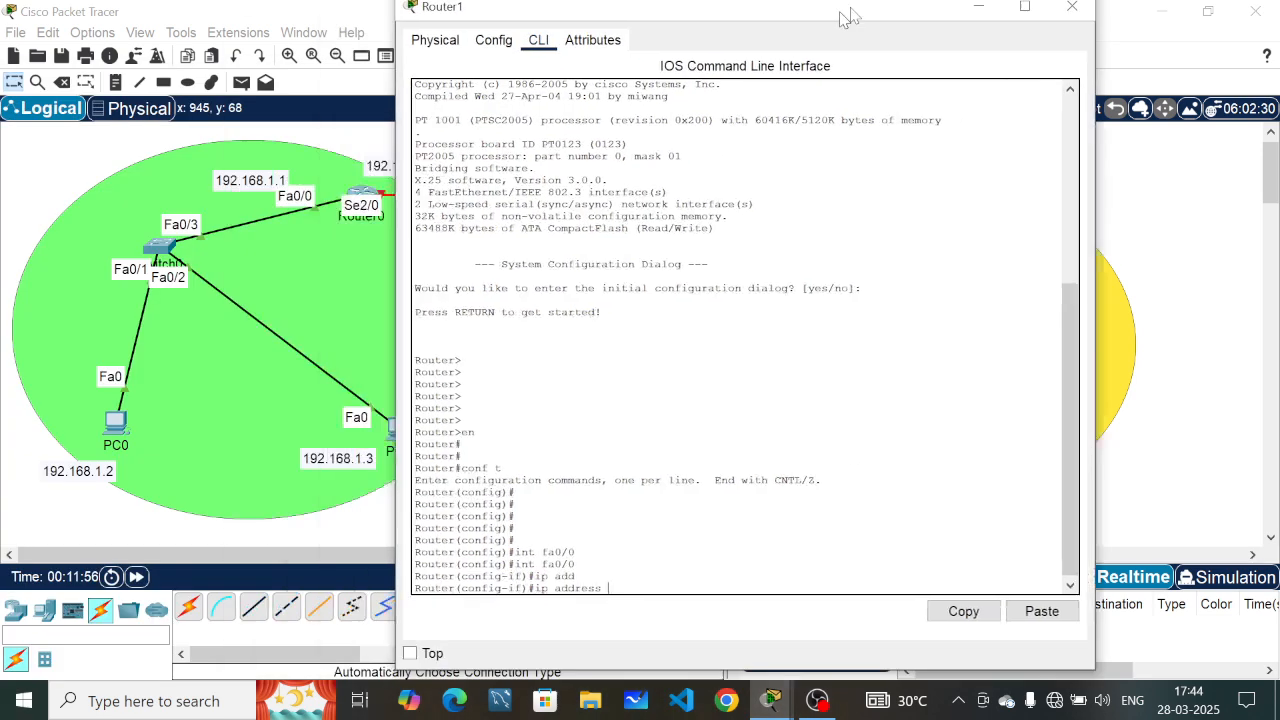
double_click(870, 9)
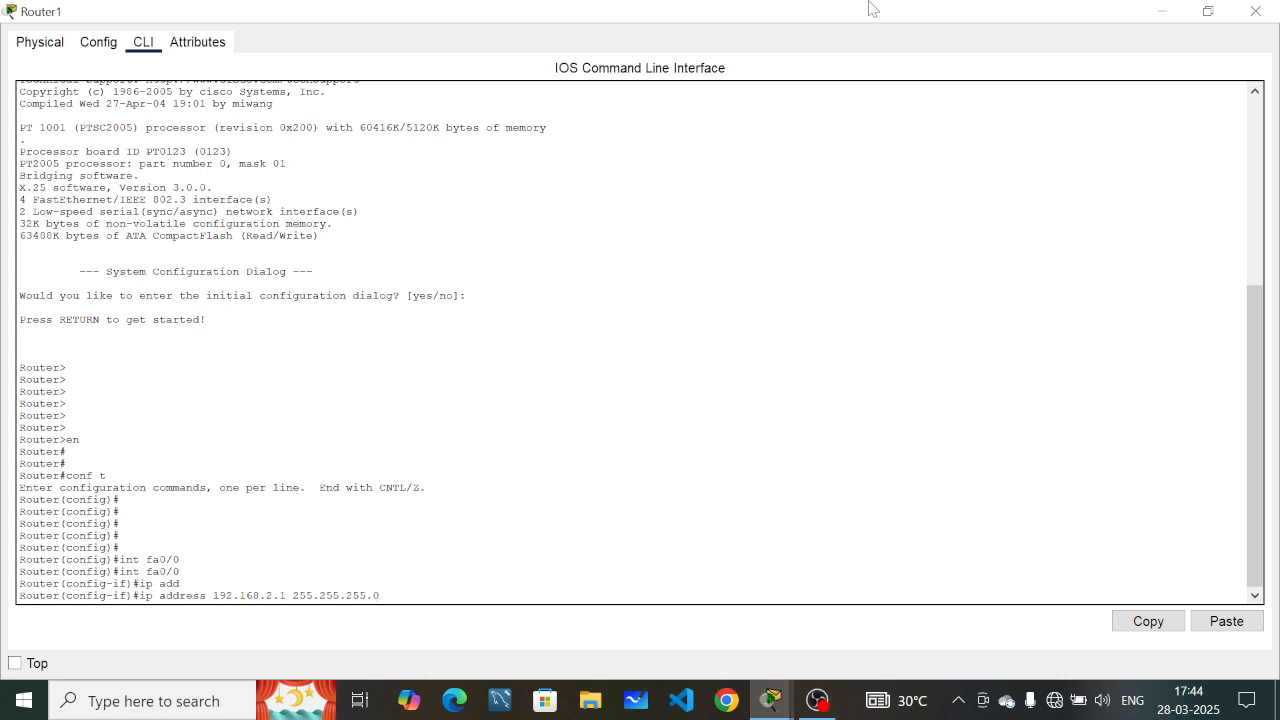
key("Return")
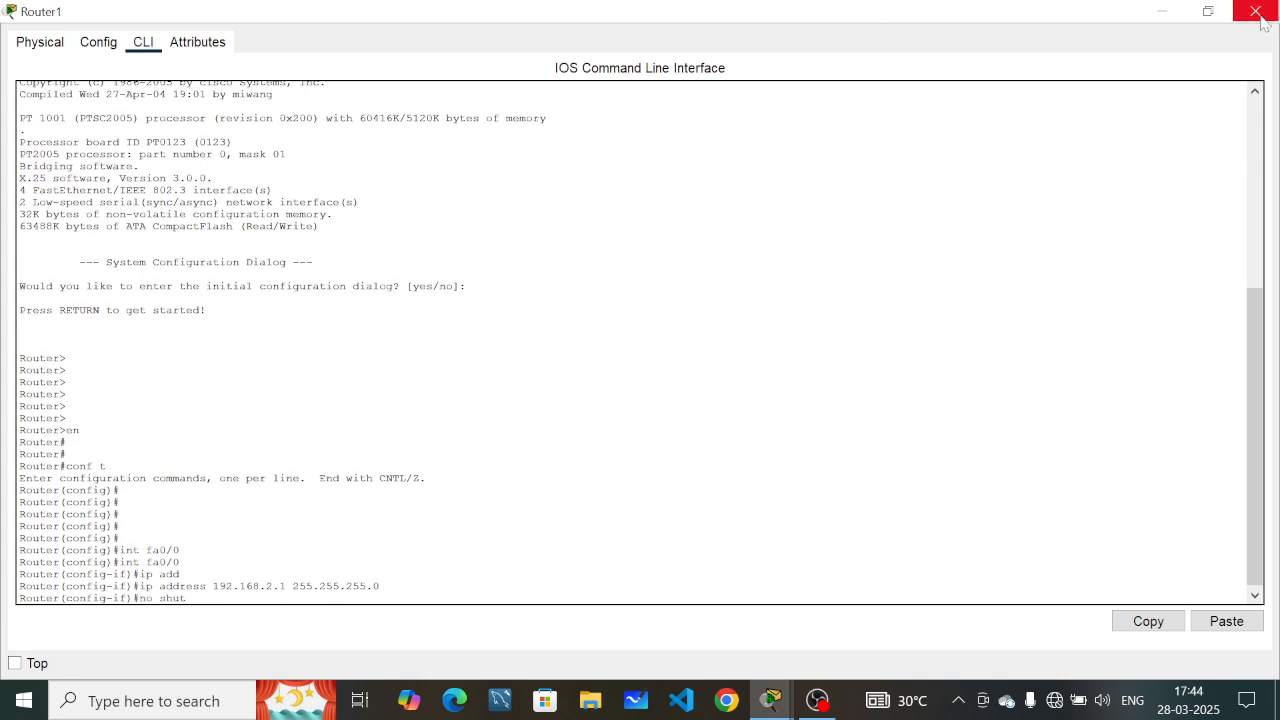
Step: Enable Router1's fa0/0 interface with no shut, keeping the restored console window beside the topology
left_click(1208, 11)
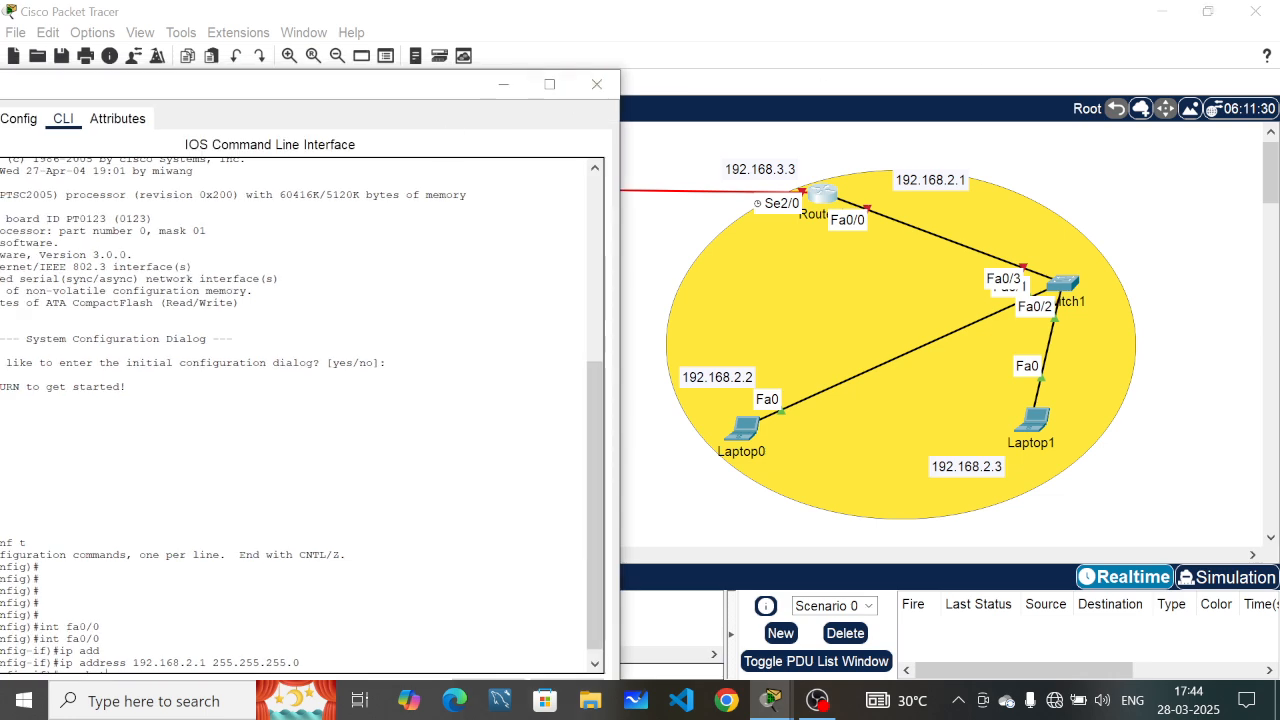
type("no shut")
key("Return")
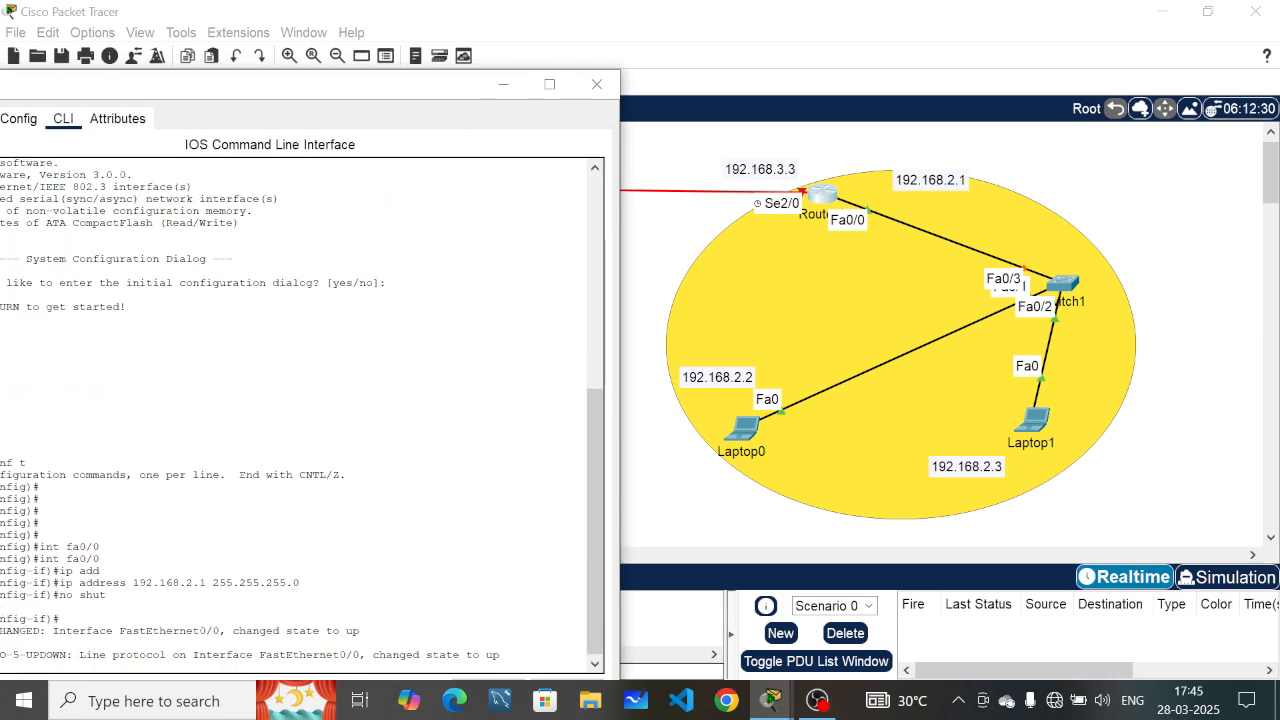
left_click_drag(337, 90, 539, 50)
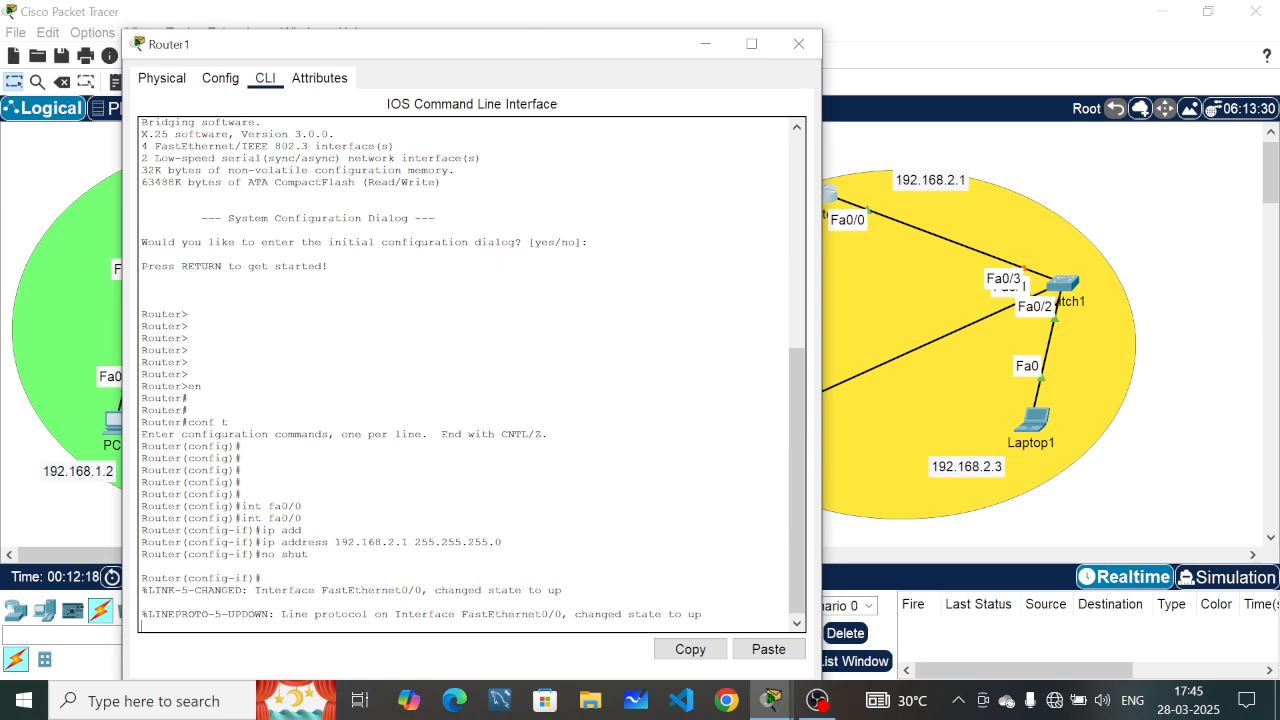
key("Return")
key("Return")
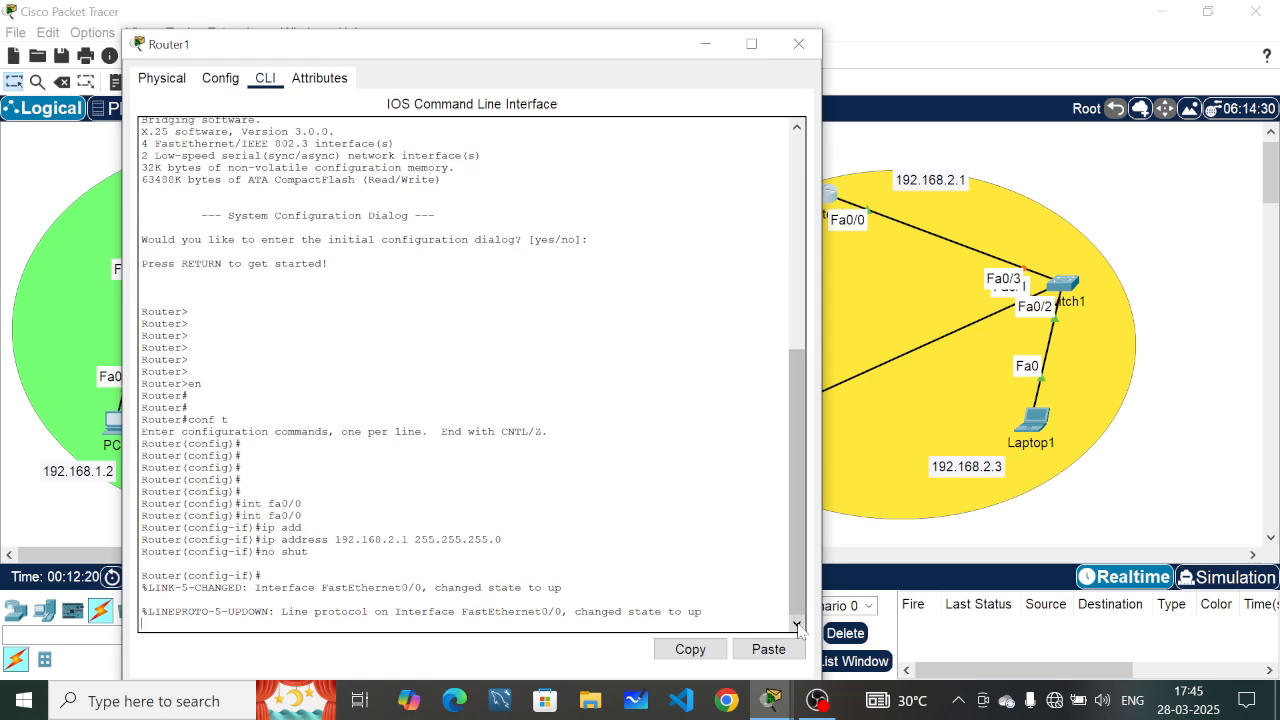
key("Return")
key("Return")
key("Return")
key("Return")
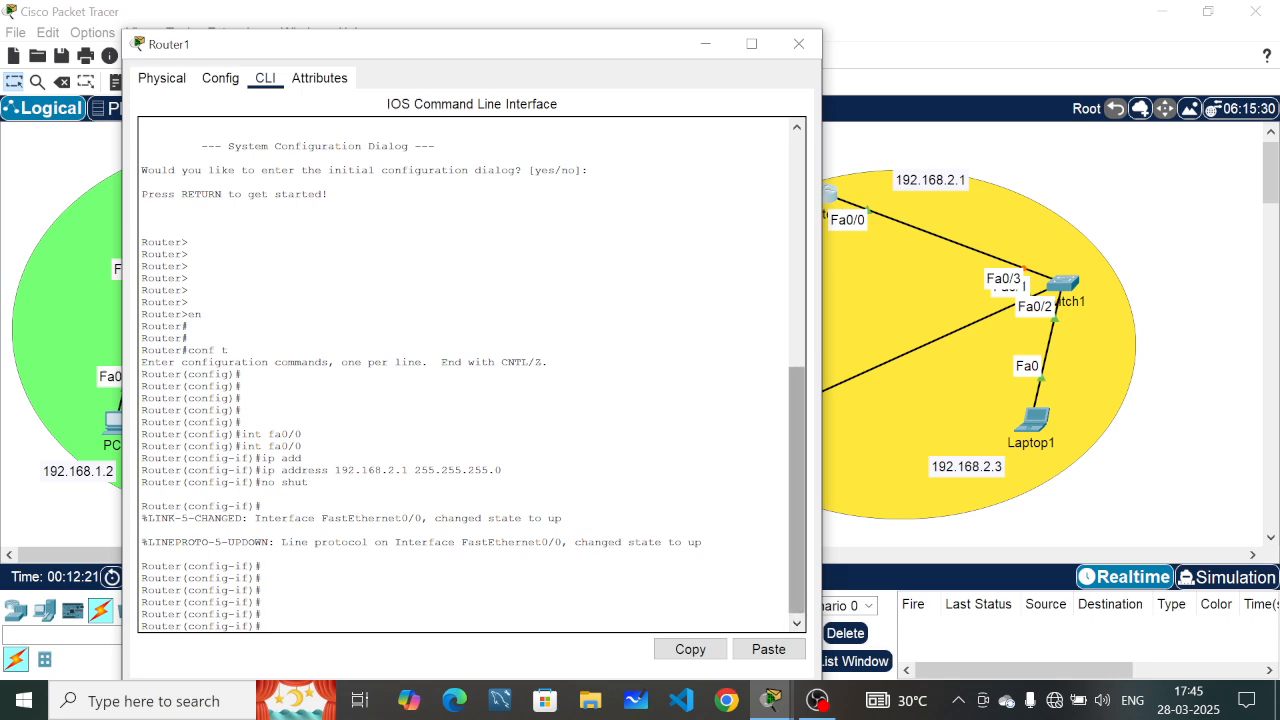
Step: Check the port status and IP settings of FastEthernet0/0 in Router1's configuration view
left_click(220, 78)
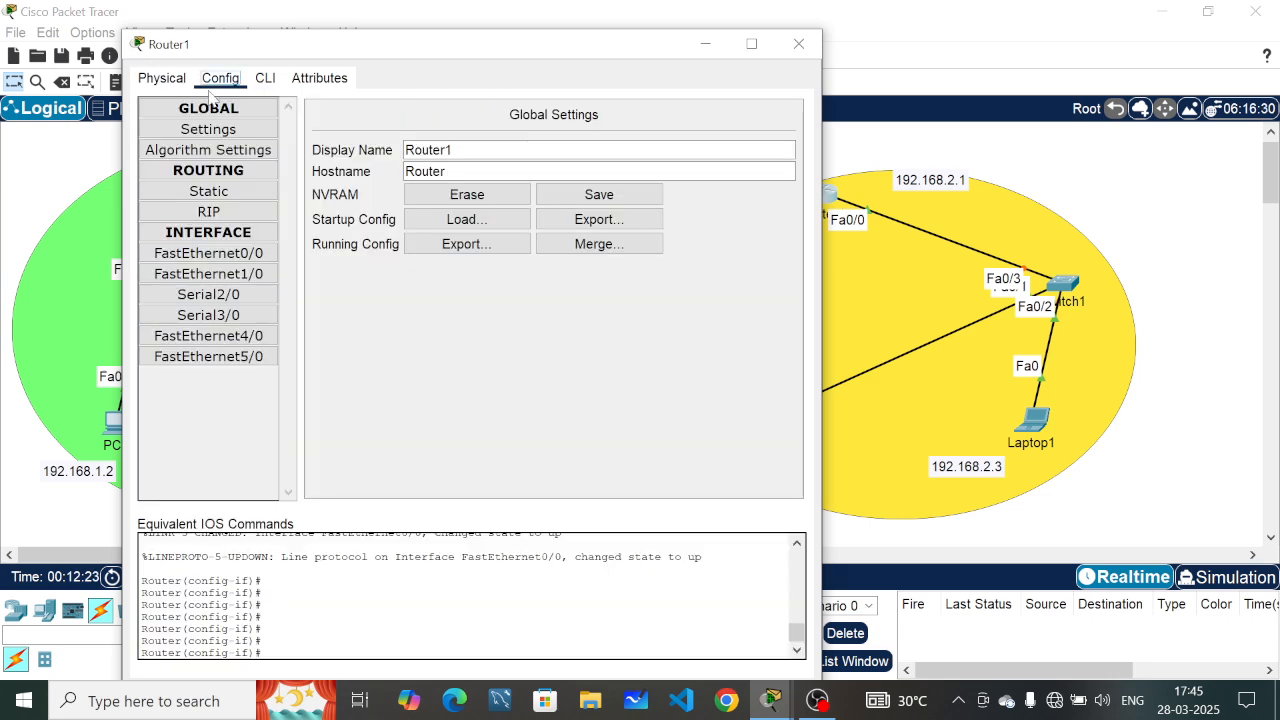
left_click_drag(406, 52, 924, 143)
left_click(766, 348)
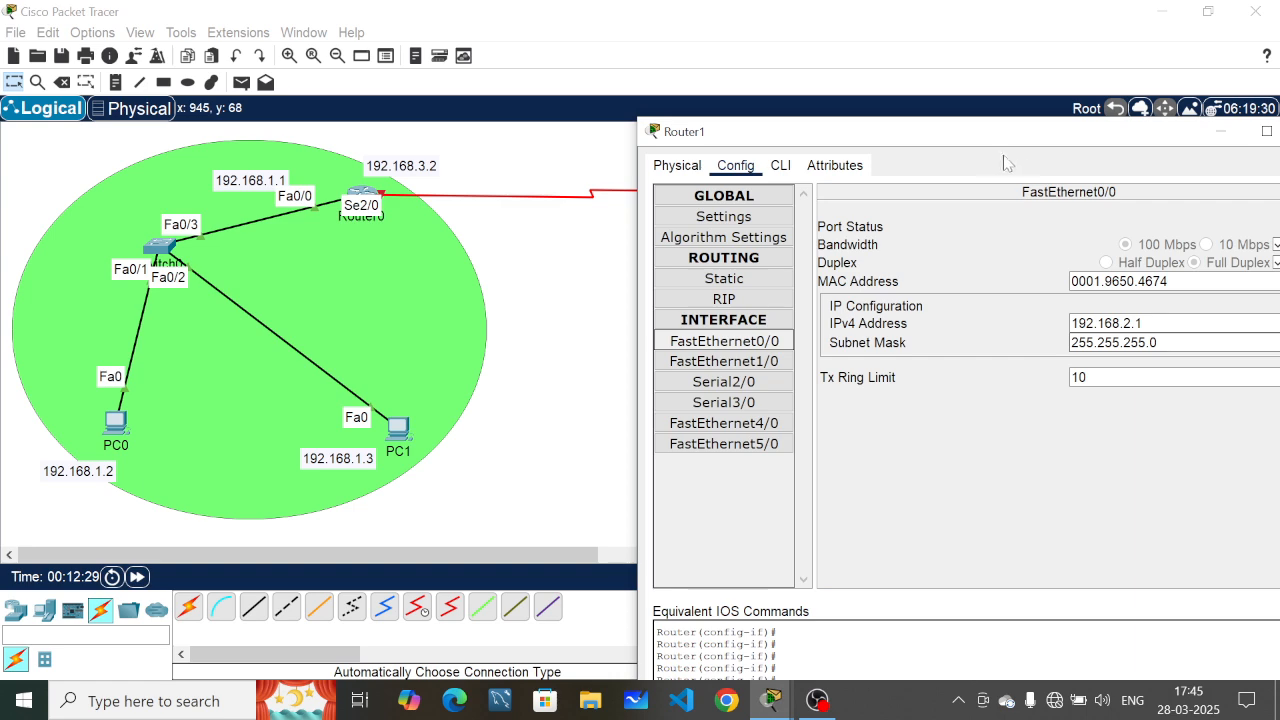
left_click_drag(1040, 145, 1009, 108)
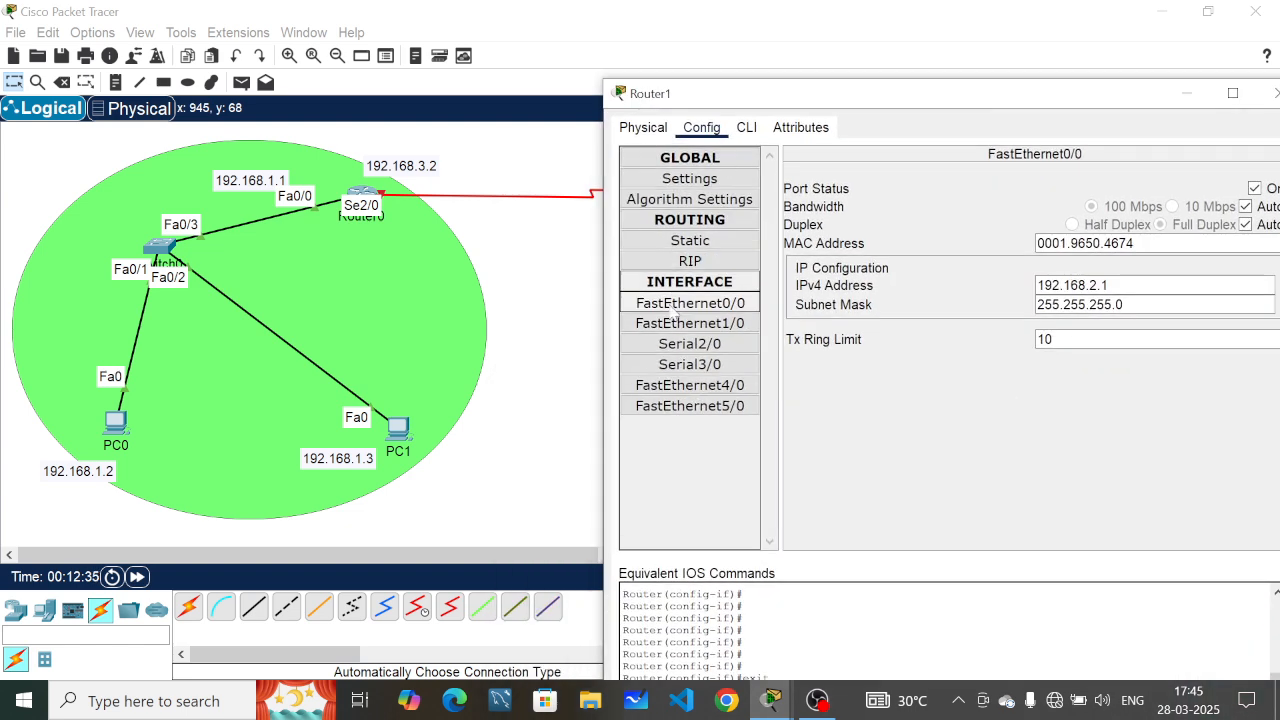
Step: Assign Router1's Serial2/0 interface the address 192.168.3.3 with mask 255.255.255.0, turn its port on, and minimize the router window
left_click(697, 349)
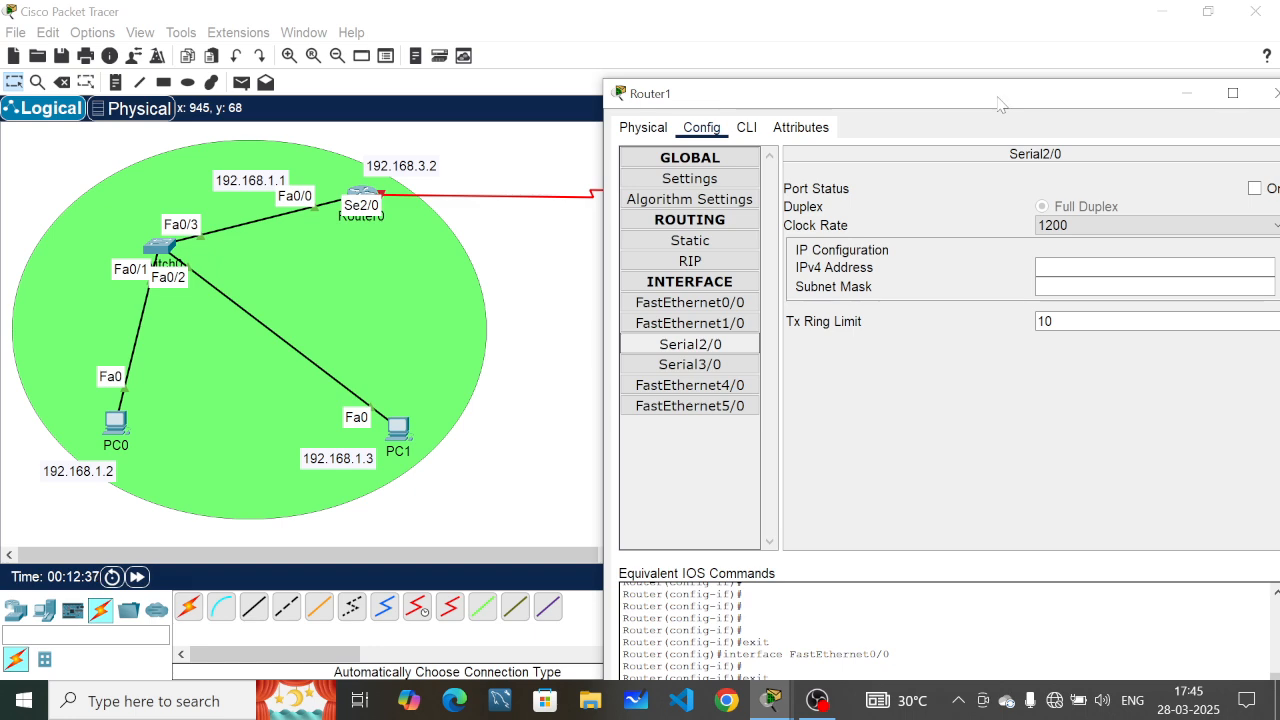
left_click_drag(1001, 103, 862, 273)
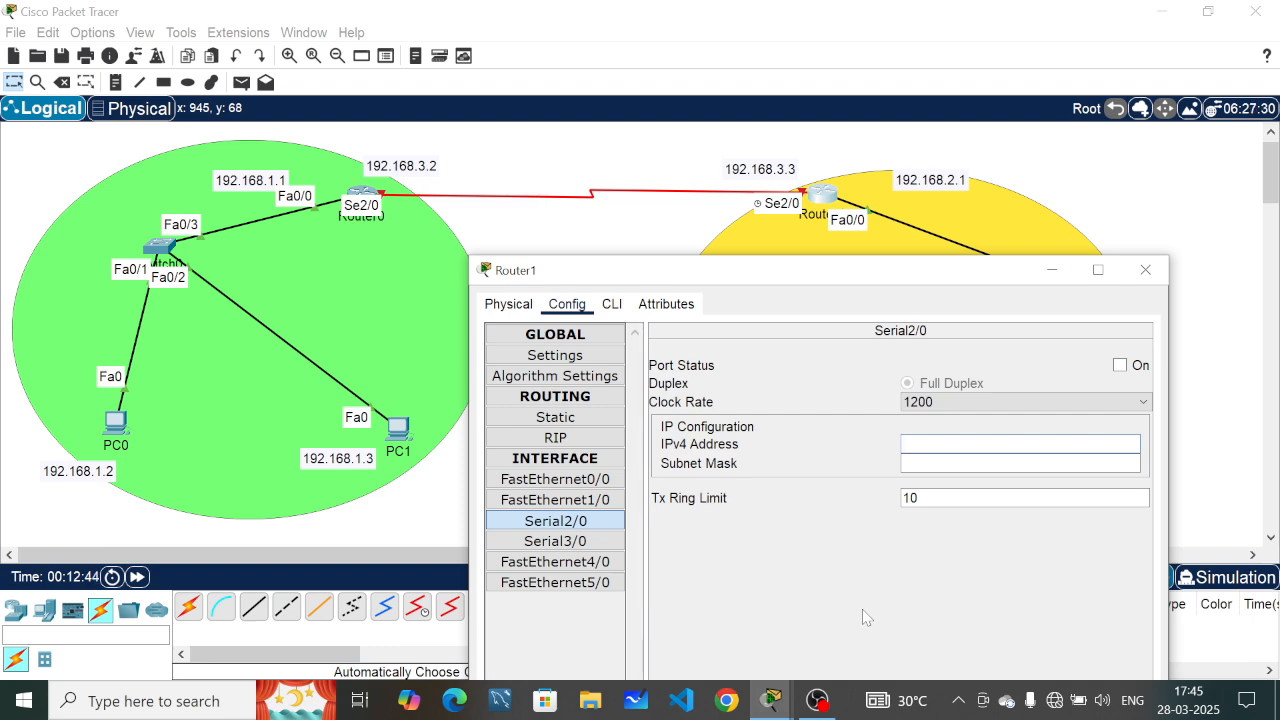
type("192.168.3.3")
key("Return")
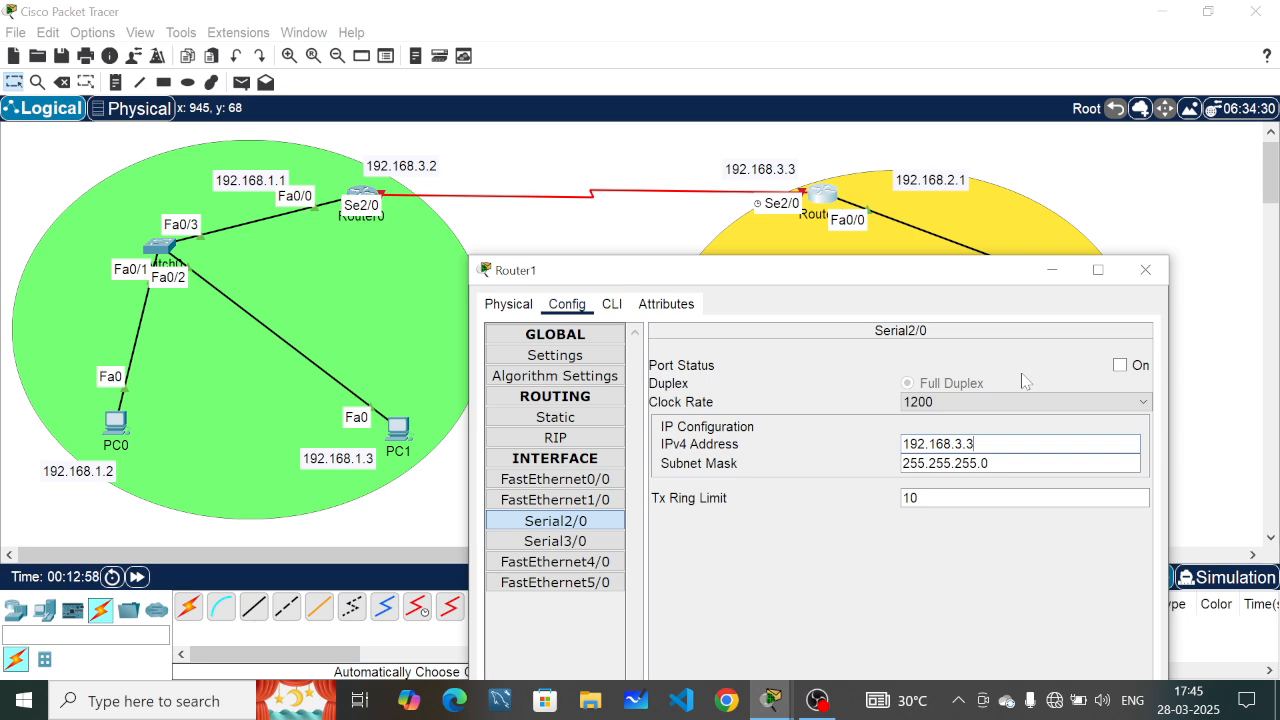
left_click(1121, 366)
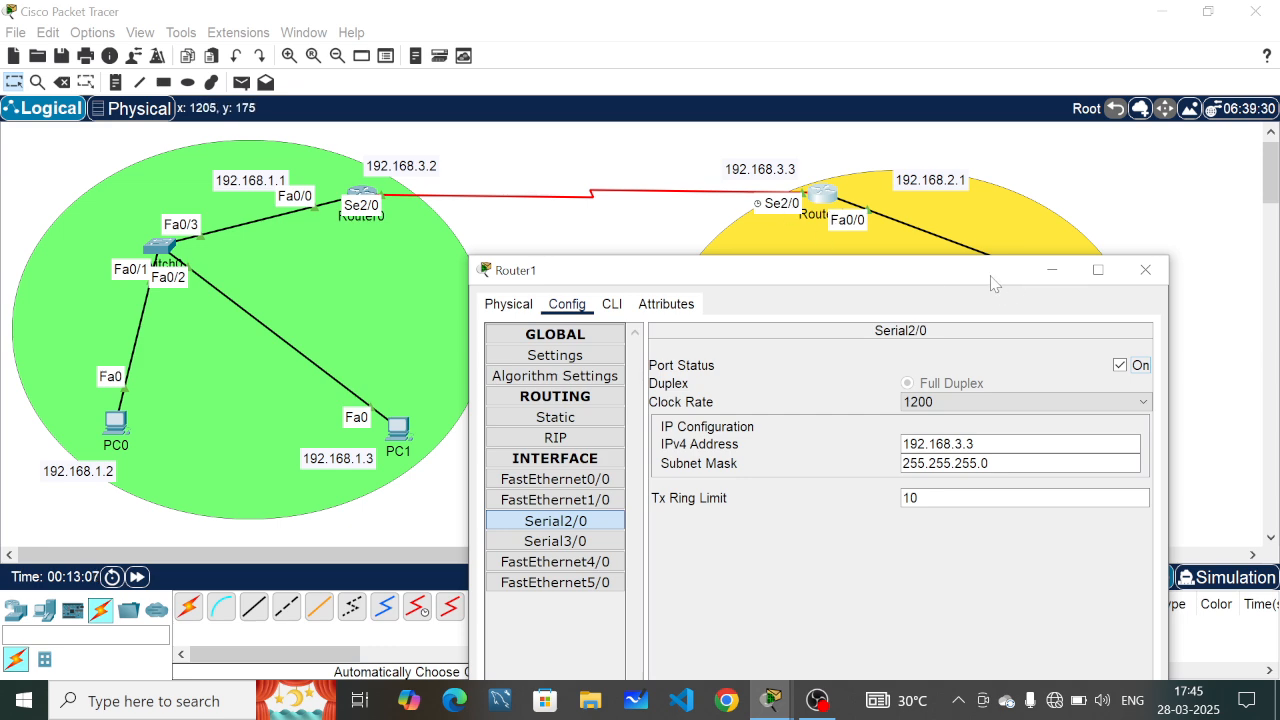
left_click_drag(894, 277, 887, 135)
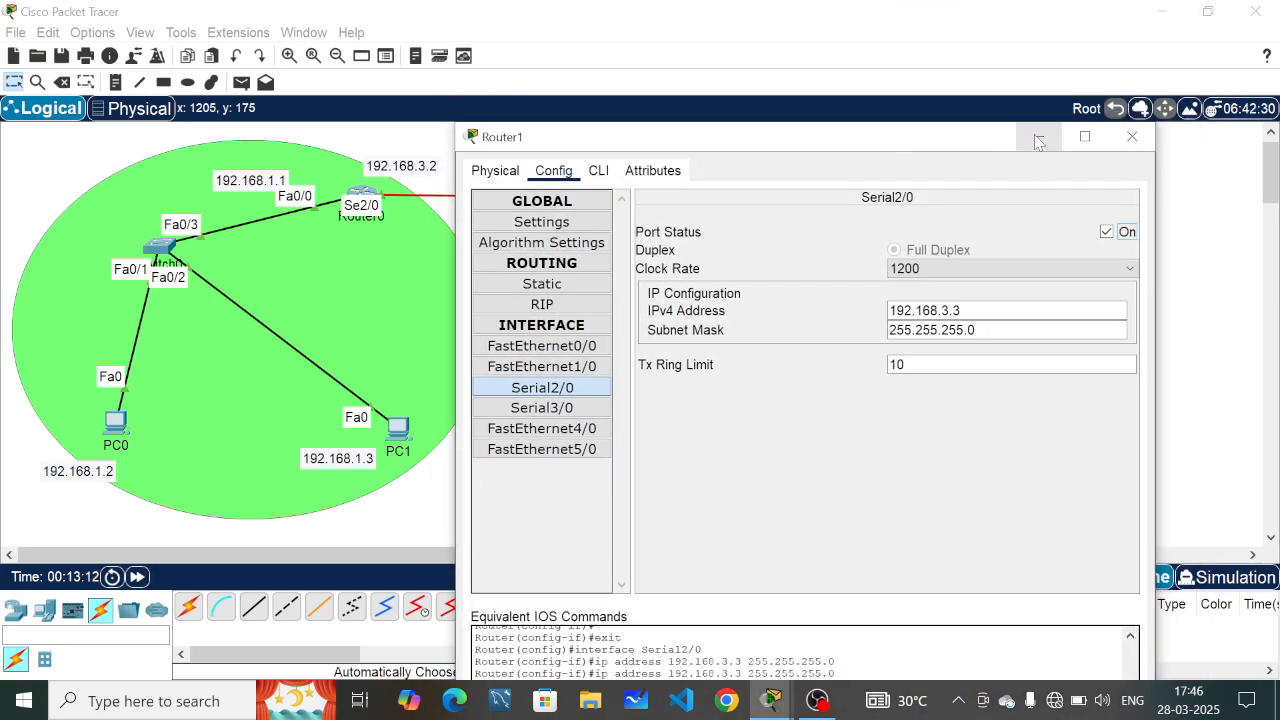
left_click(1038, 140)
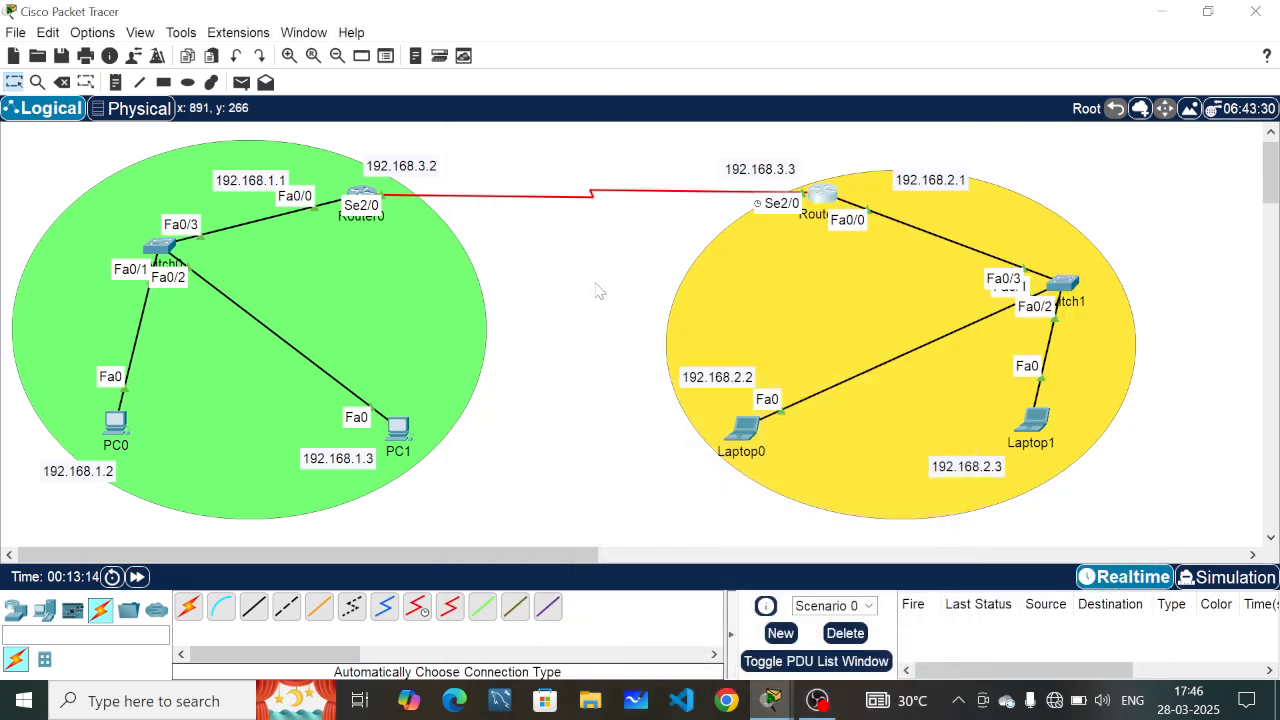
Step: Assign Laptop0 the static IPv4 address 192.168.2.2 with subnet mask 255.255.255.0
left_click(745, 428)
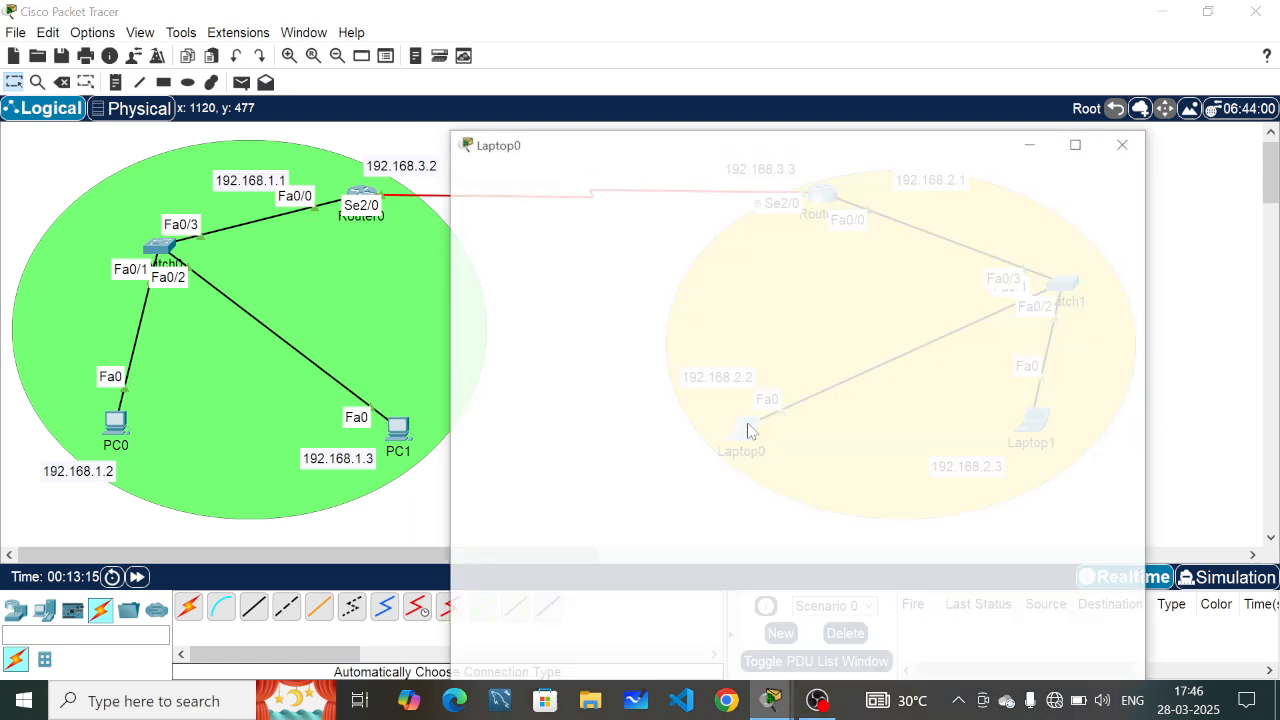
left_click(605, 50)
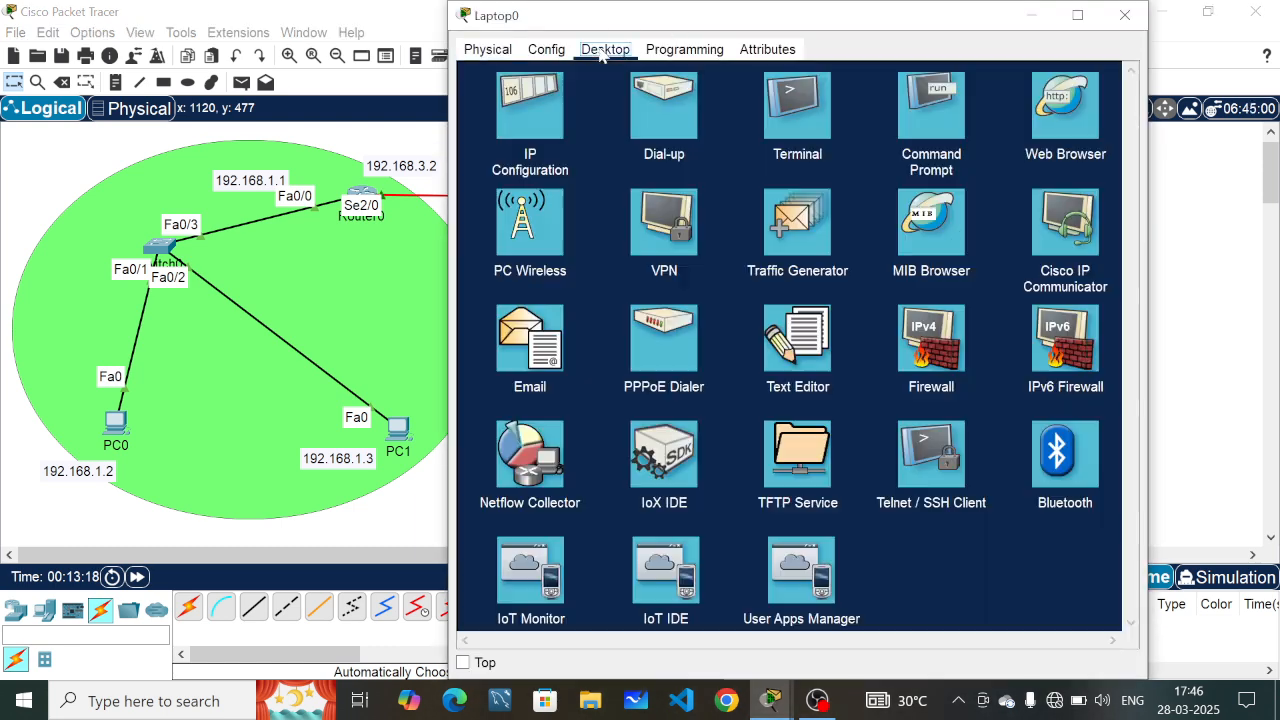
left_click(496, 134)
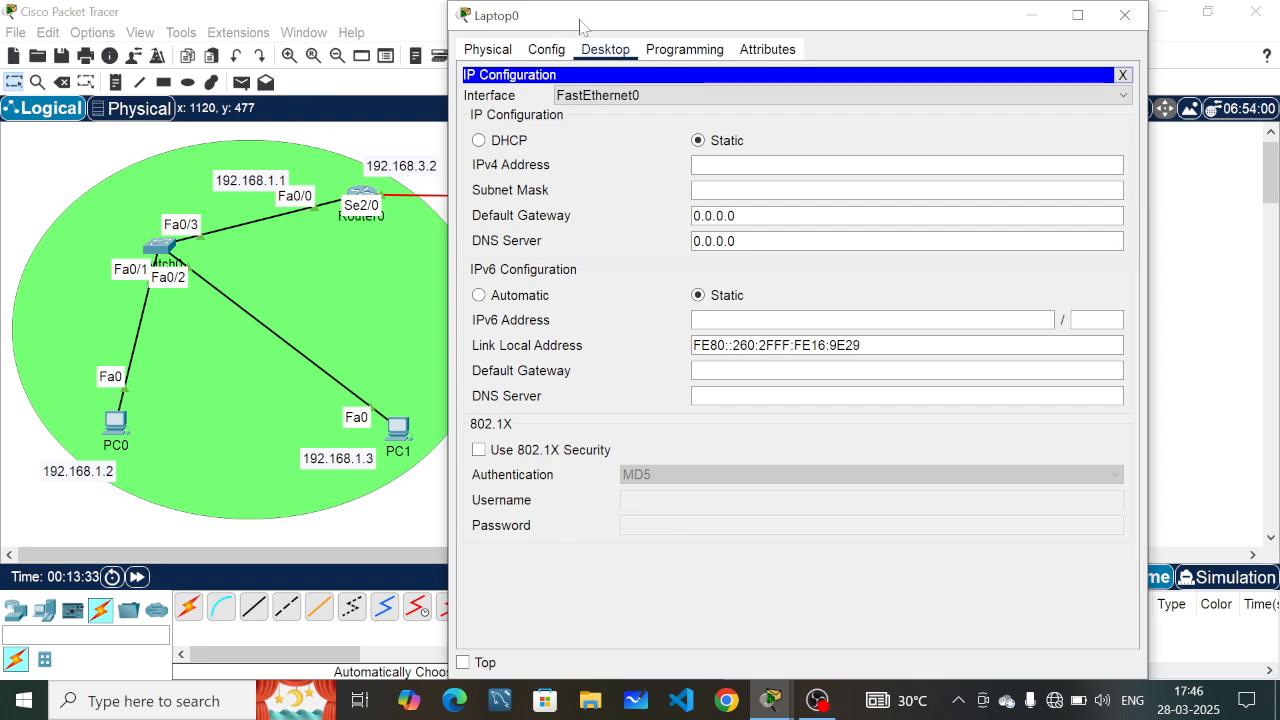
left_click_drag(583, 20, 85, 212)
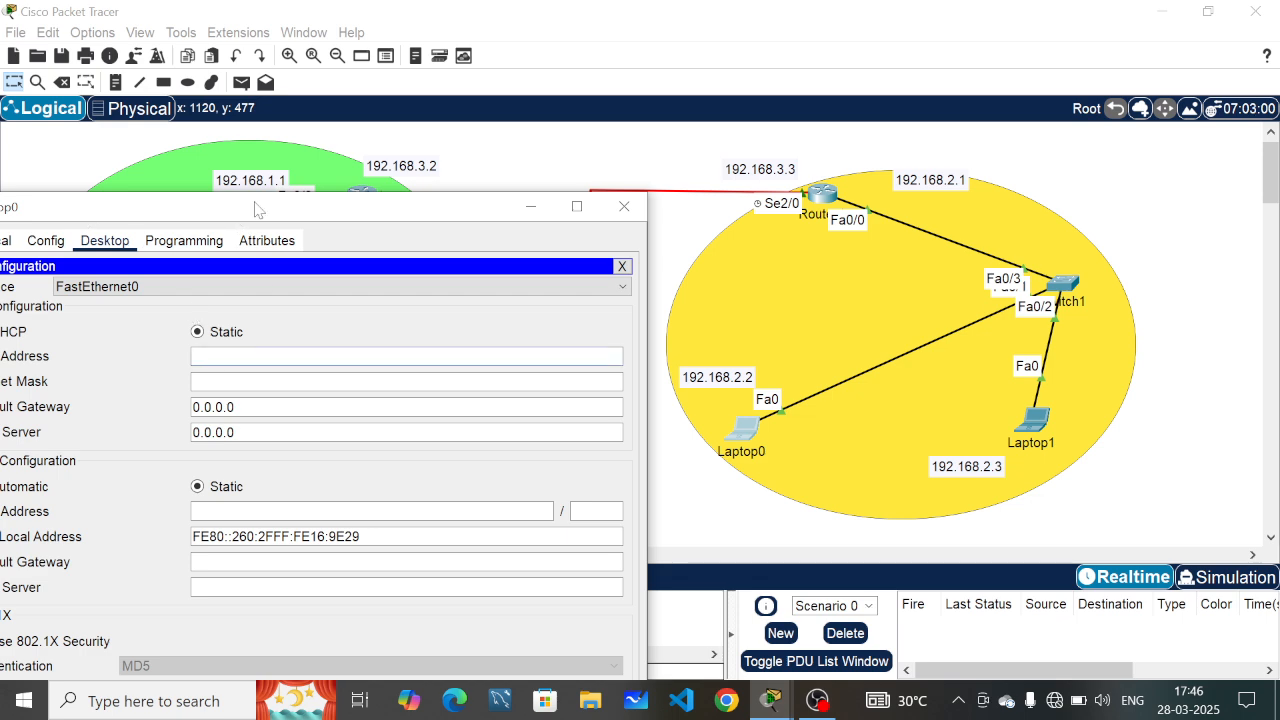
left_click_drag(252, 208, 170, 147)
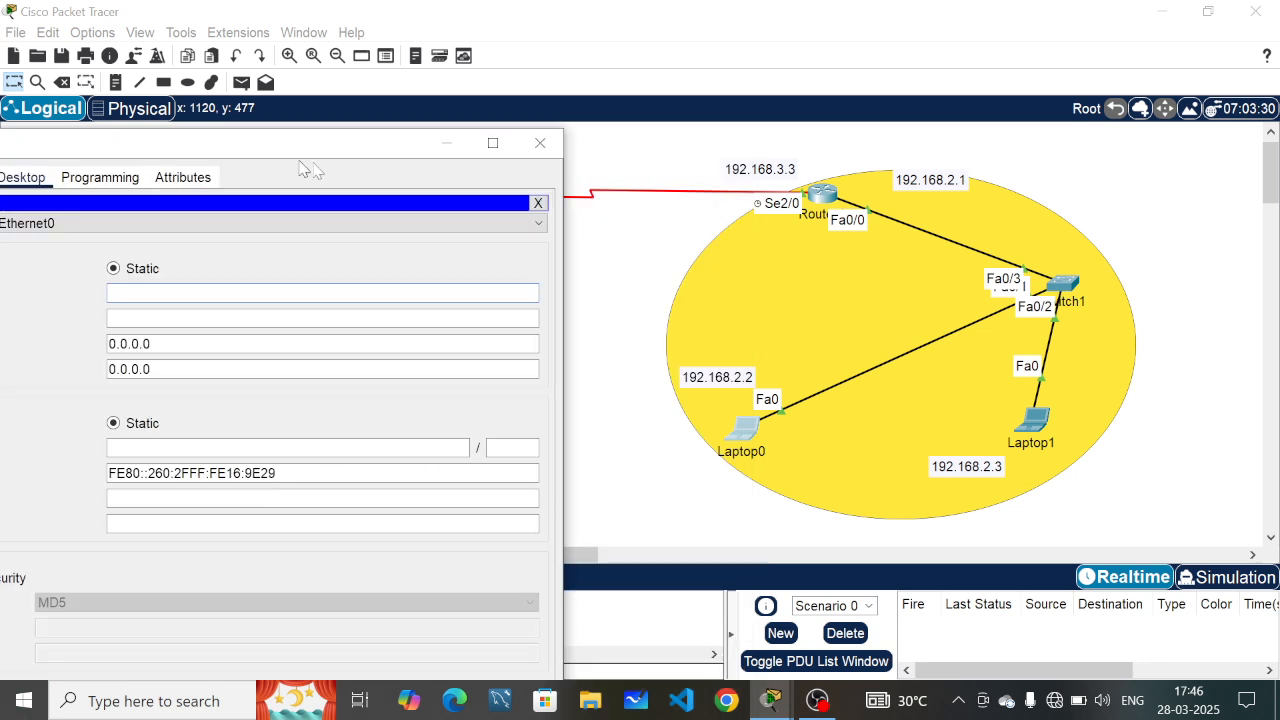
left_click_drag(305, 165, 500, 137)
type("192")
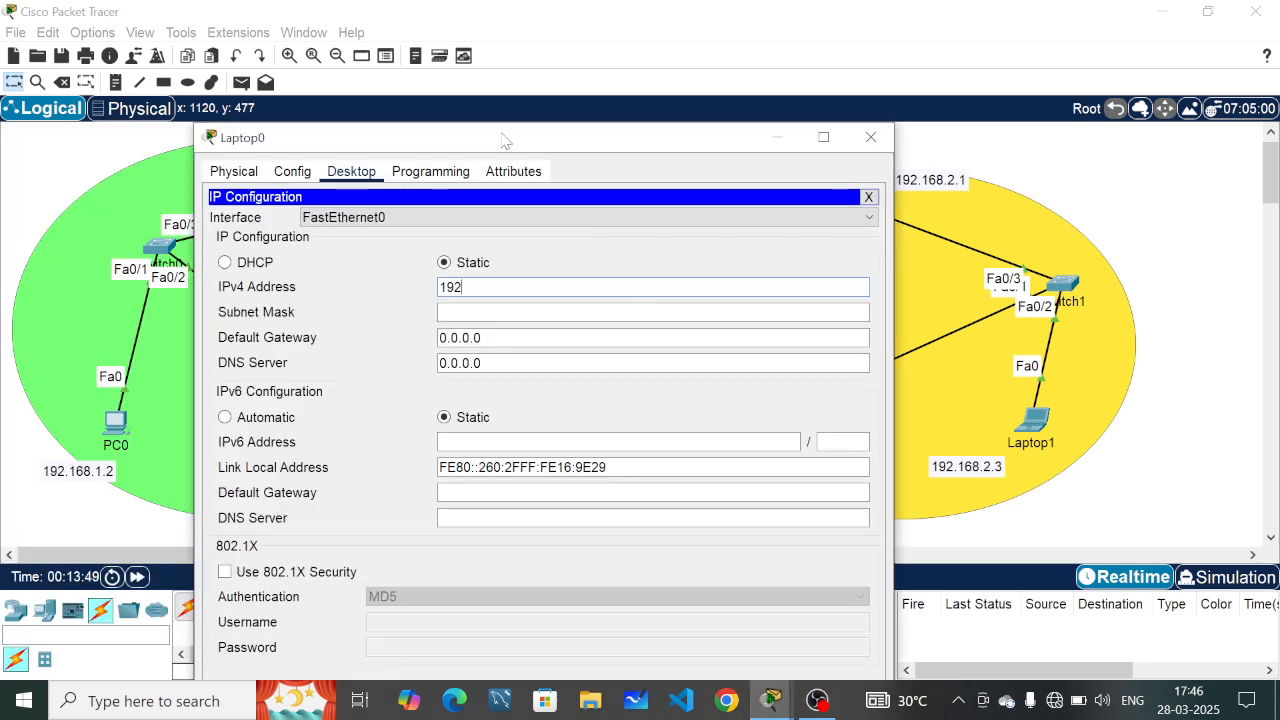
type(".168.2.2")
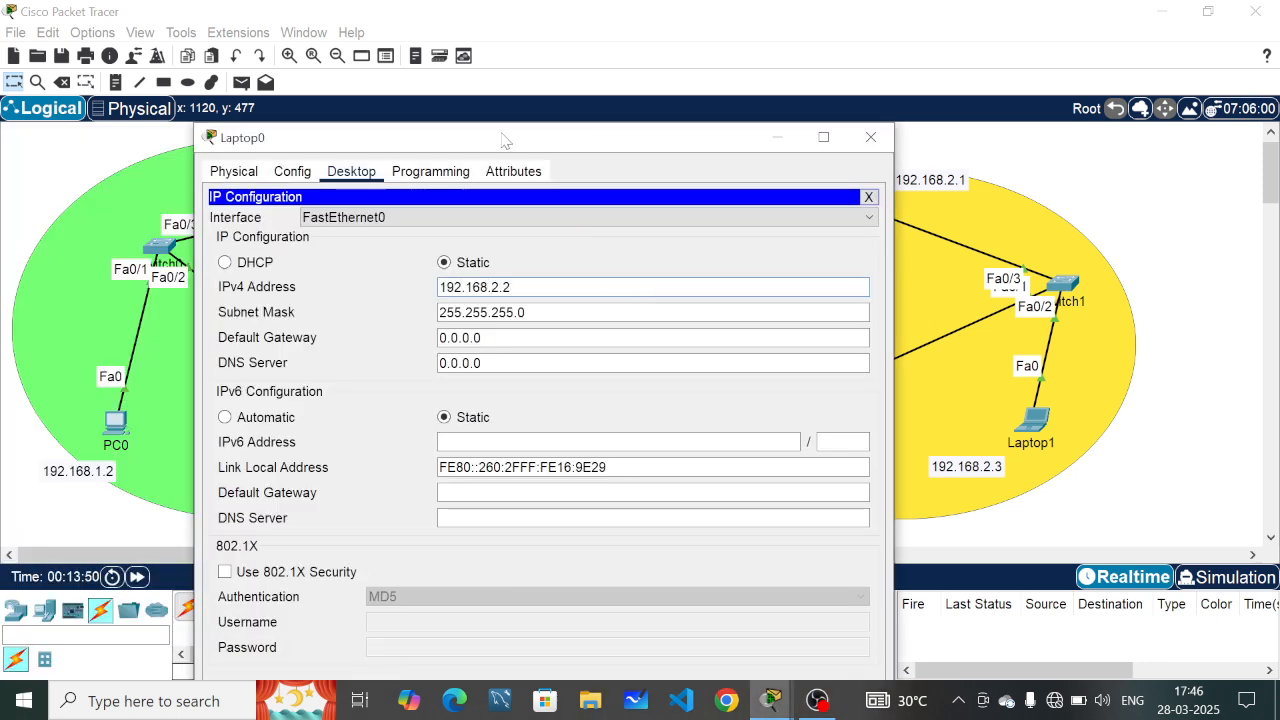
Step: Set Laptop0's IPv4 default gateway to 192.168.2.1 and close its IP configuration
left_click_drag(514, 288, 392, 291)
key("ctrl+c")
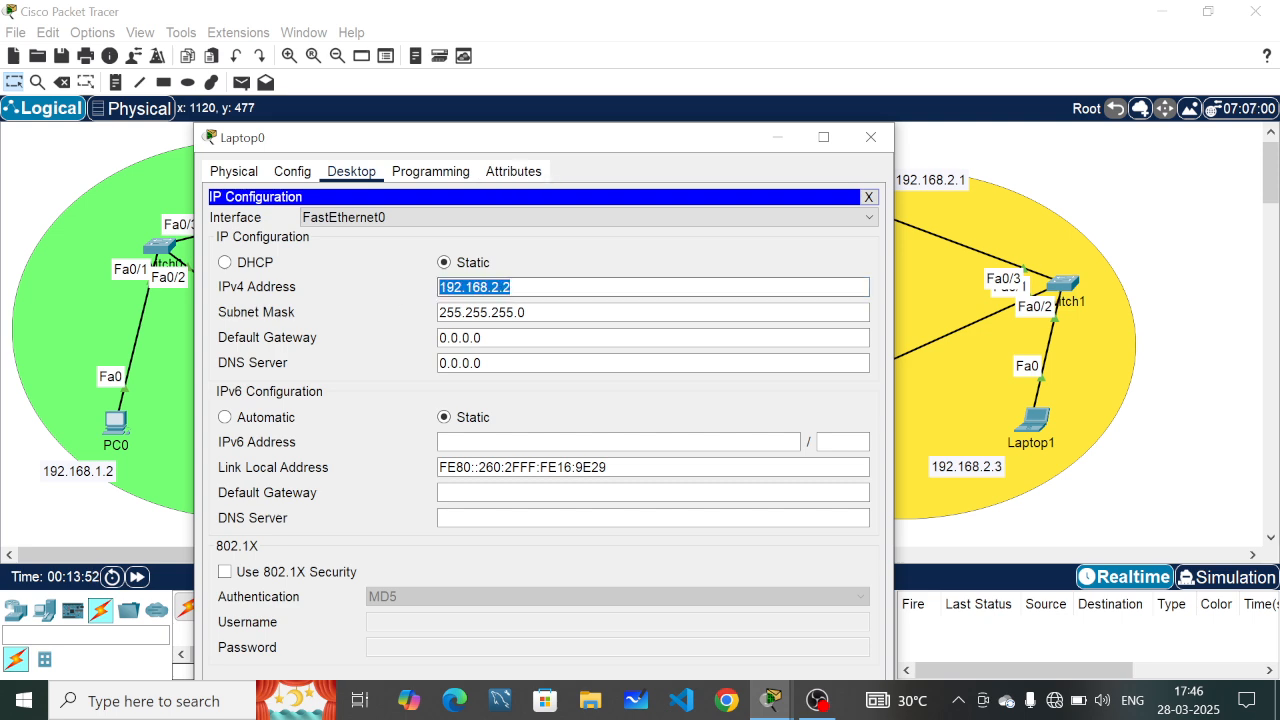
left_click_drag(479, 338, 400, 343)
left_click(398, 343)
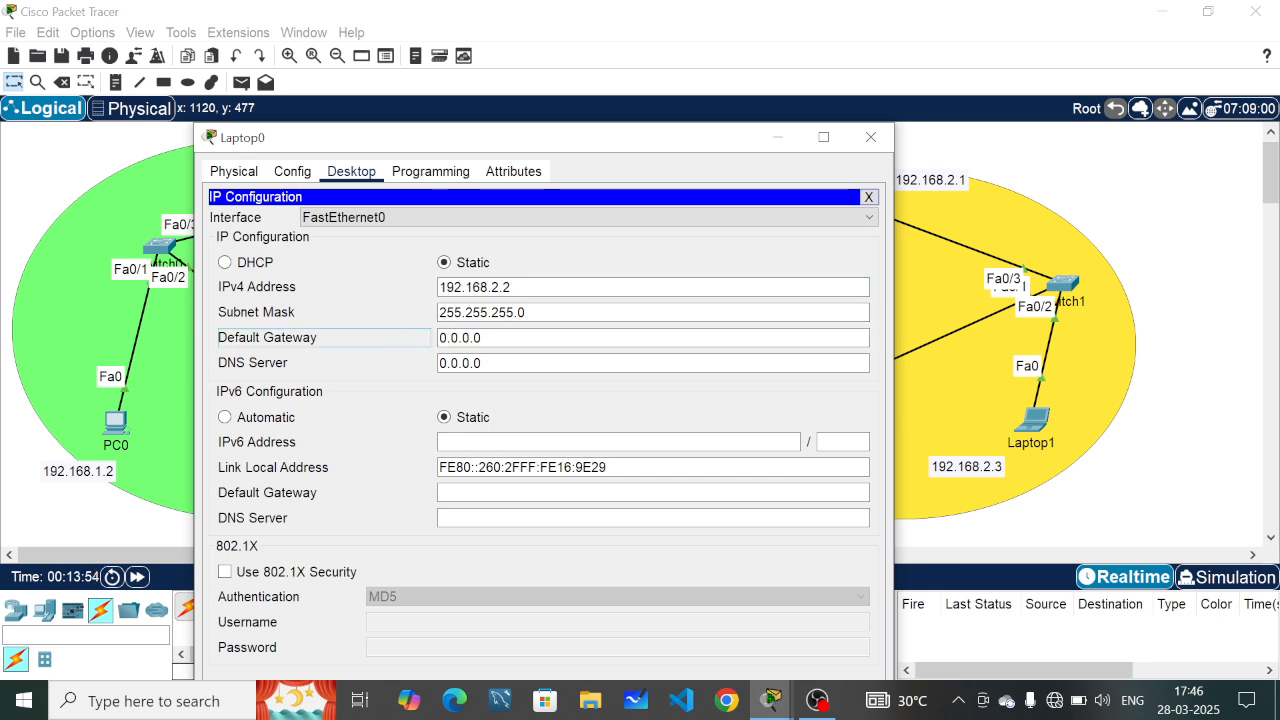
left_click_drag(480, 338, 414, 337)
key("ctrl+v")
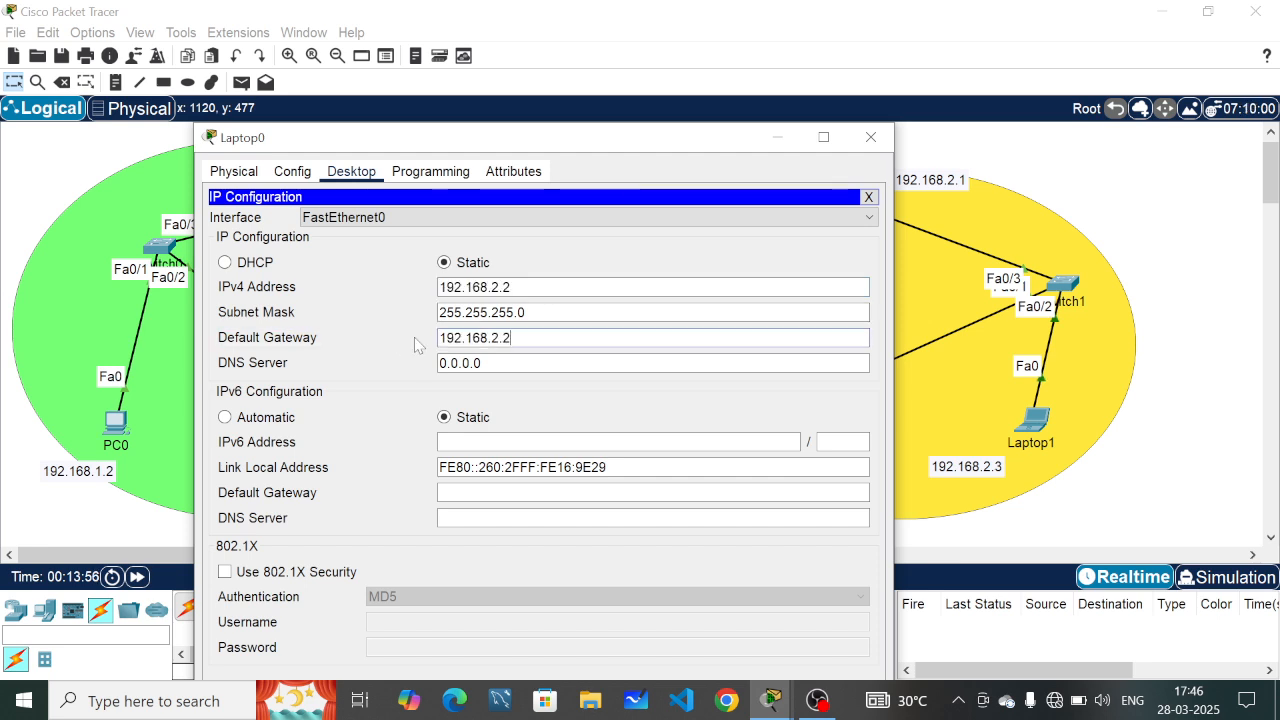
left_click_drag(644, 147, 466, 272)
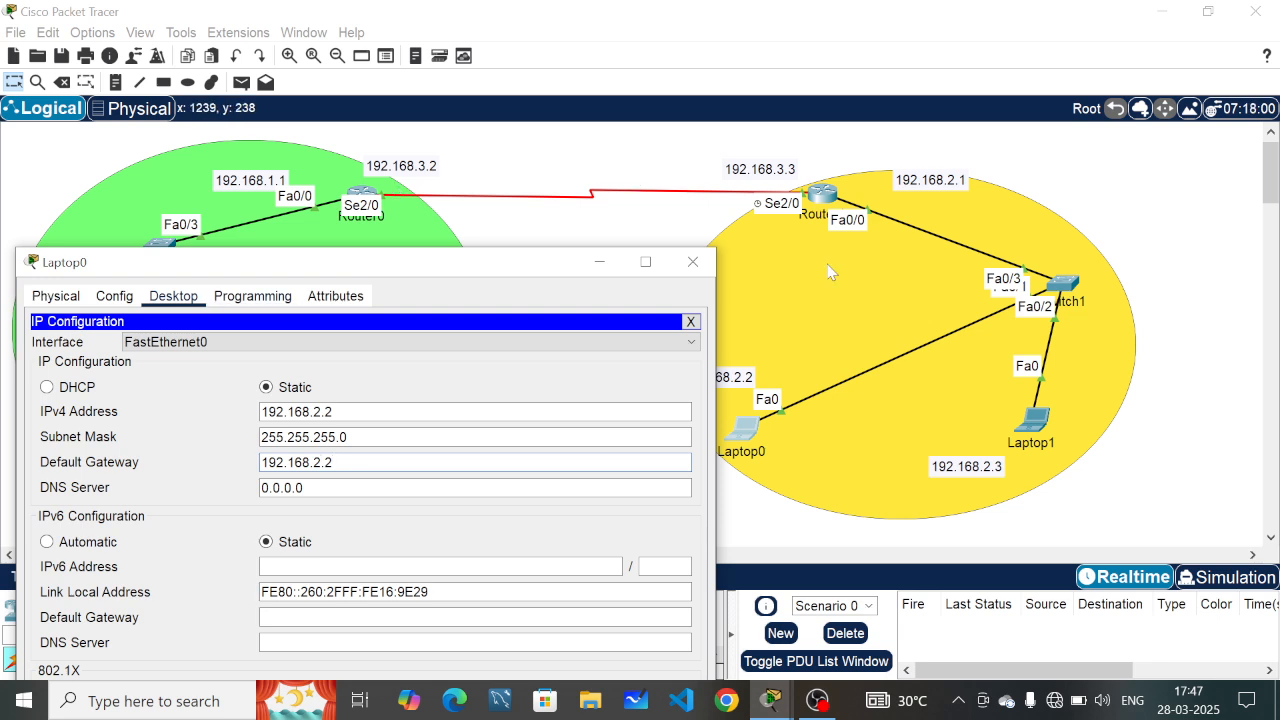
key("BackSpace")
type("1")
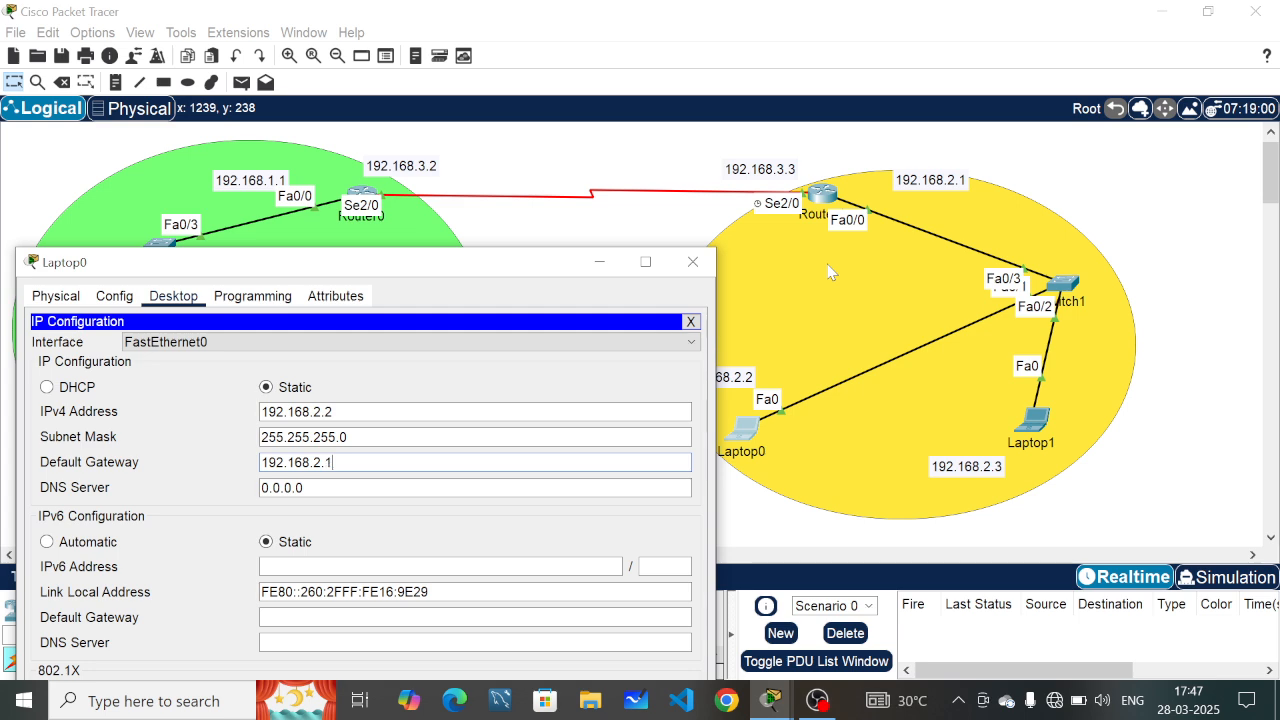
left_click(690, 321)
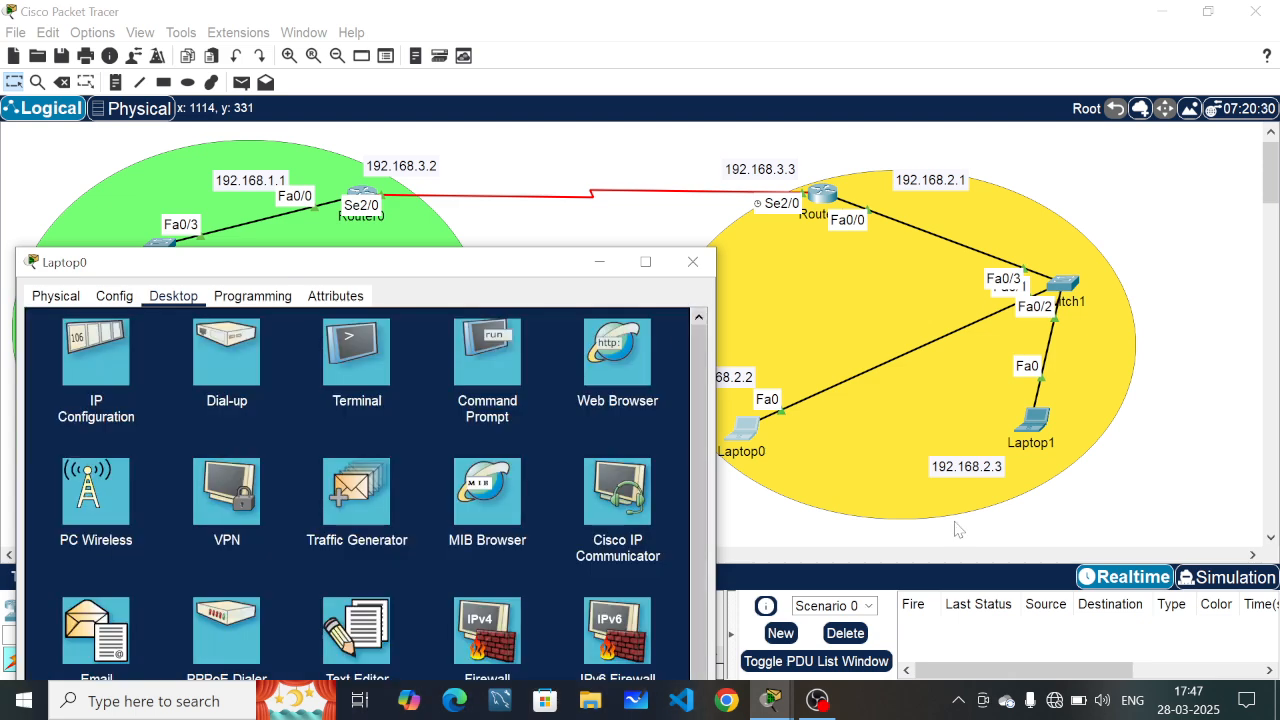
Step: Assign Laptop1 the static IPv4 address 192.168.2.3 with subnet mask 255.255.255.0
left_click(1030, 428)
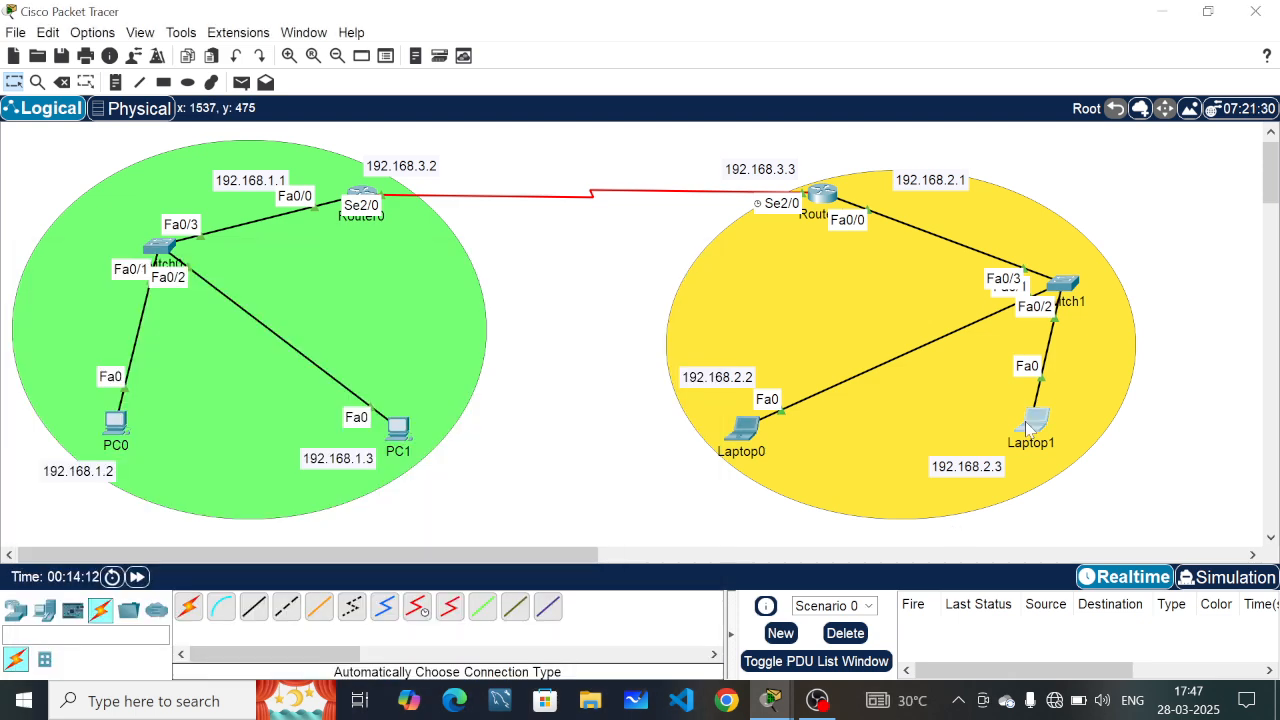
left_click(1032, 424)
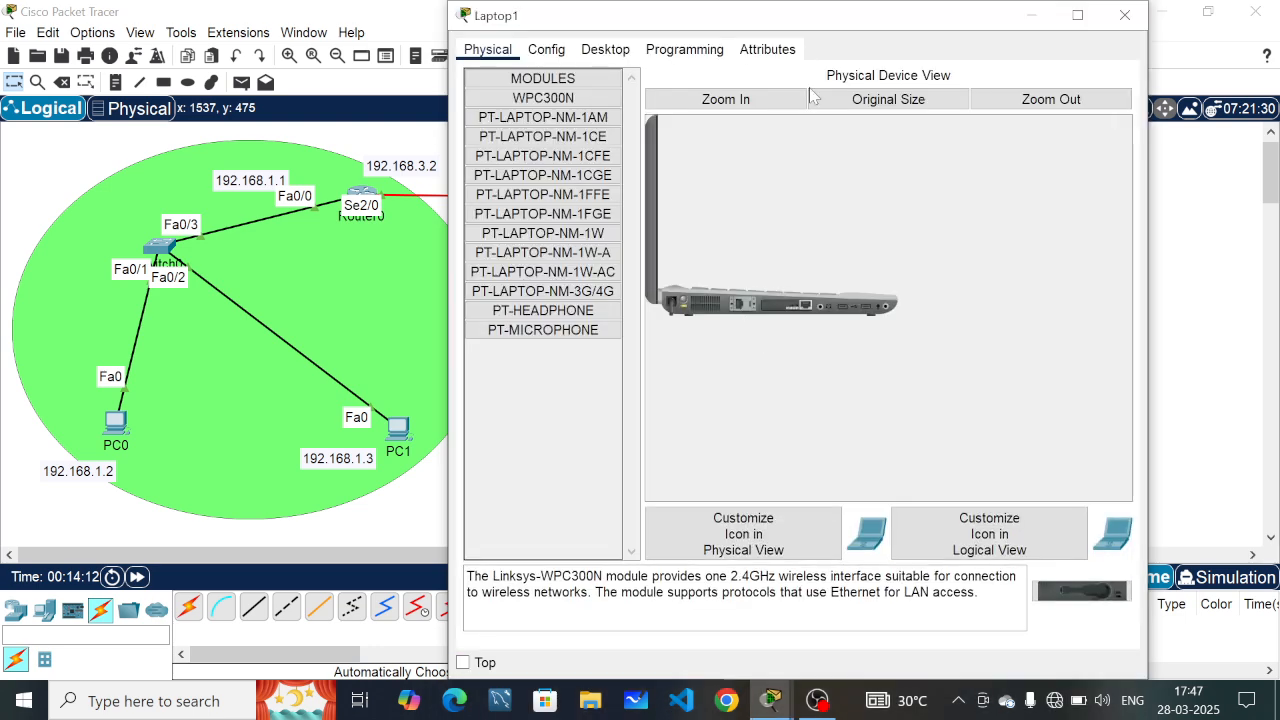
left_click(607, 50)
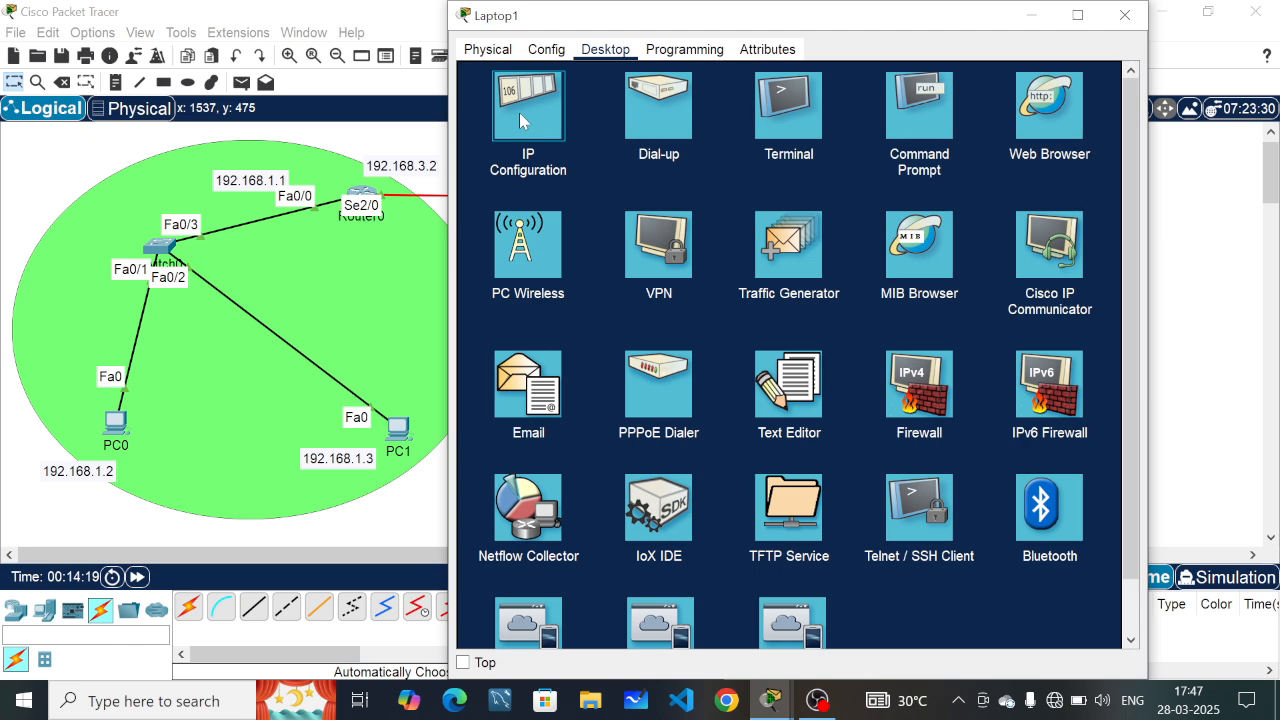
left_click(519, 112)
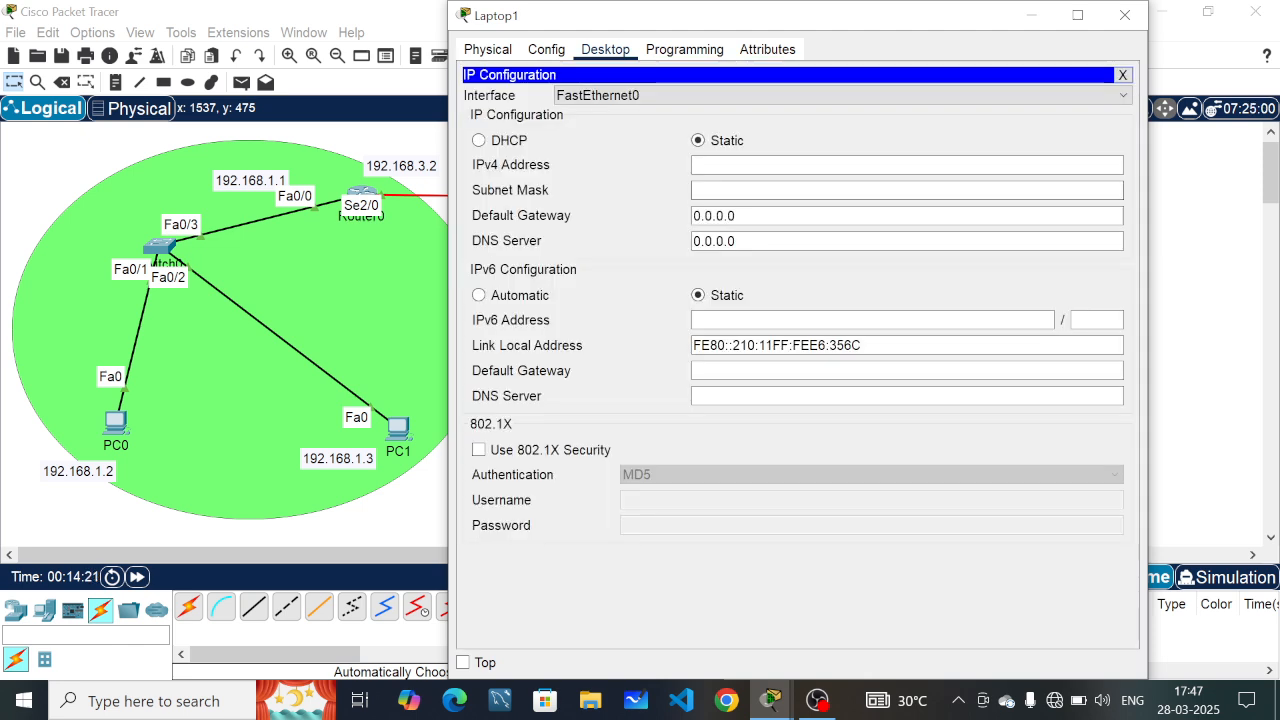
left_click(760, 165)
type("192.168.2.")
type("2")
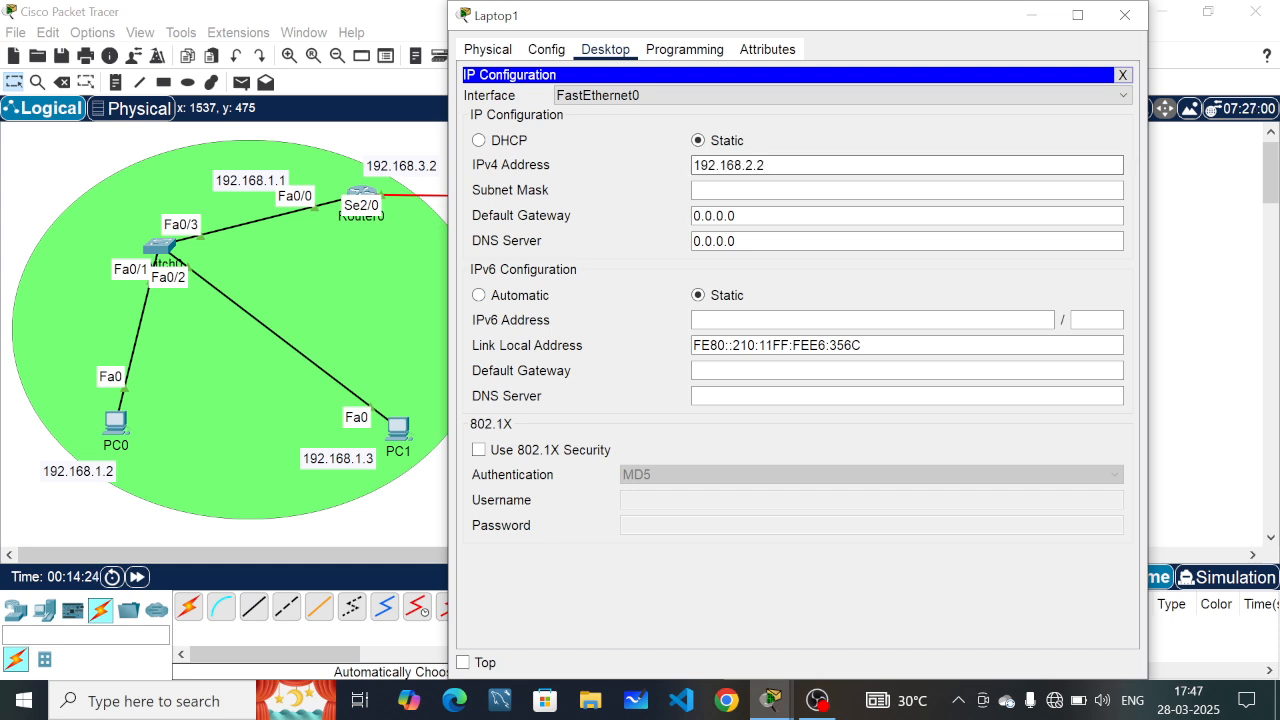
key("BackSpace")
type("3")
left_click_drag(818, 23, 716, 111)
key("Tab")
Step: Set Laptop1's IPv4 default gateway to 192.168.2.1 and close the laptop's window
key("Tab")
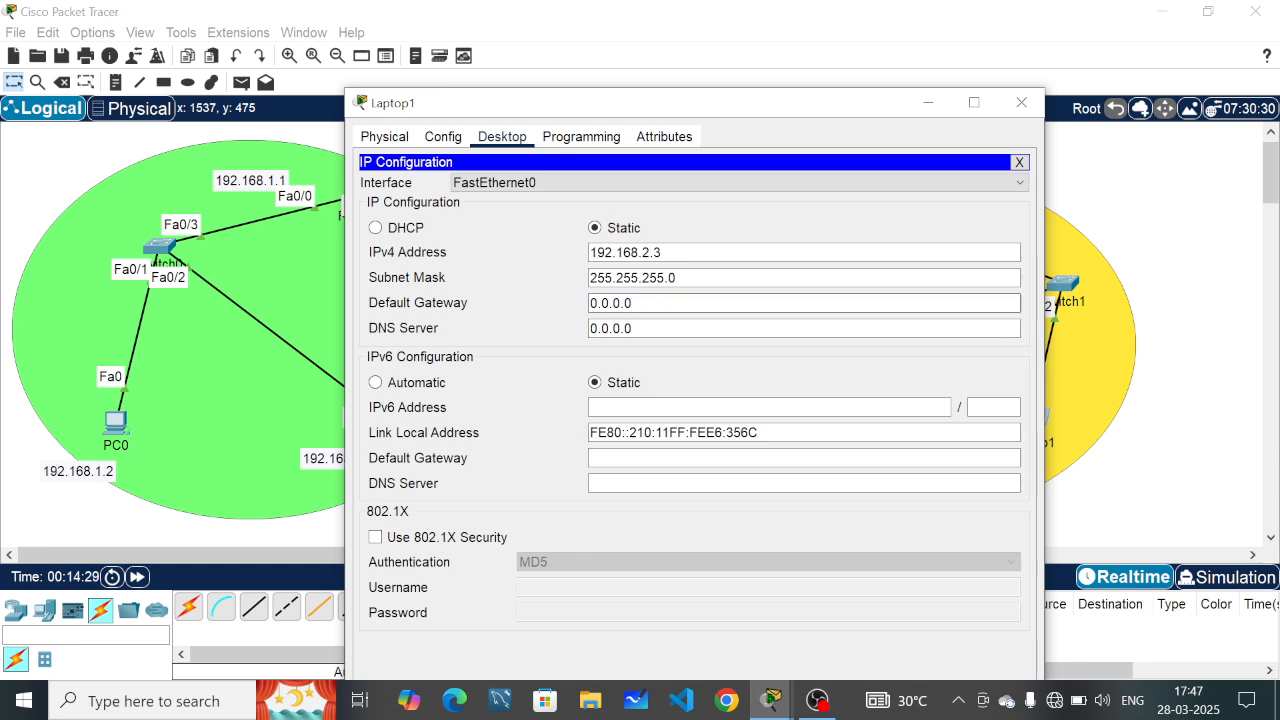
left_click_drag(640, 303, 567, 309)
type("192.168.2.2")
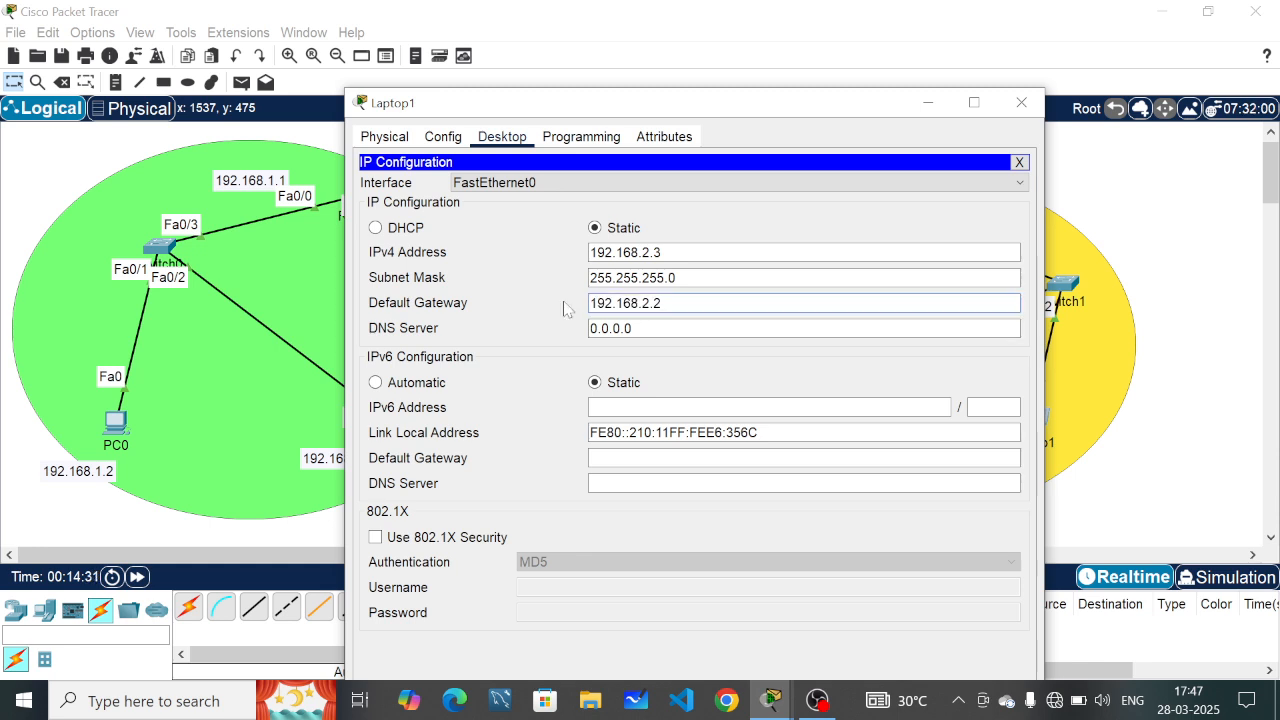
key("BackSpace")
type("1")
left_click(1019, 162)
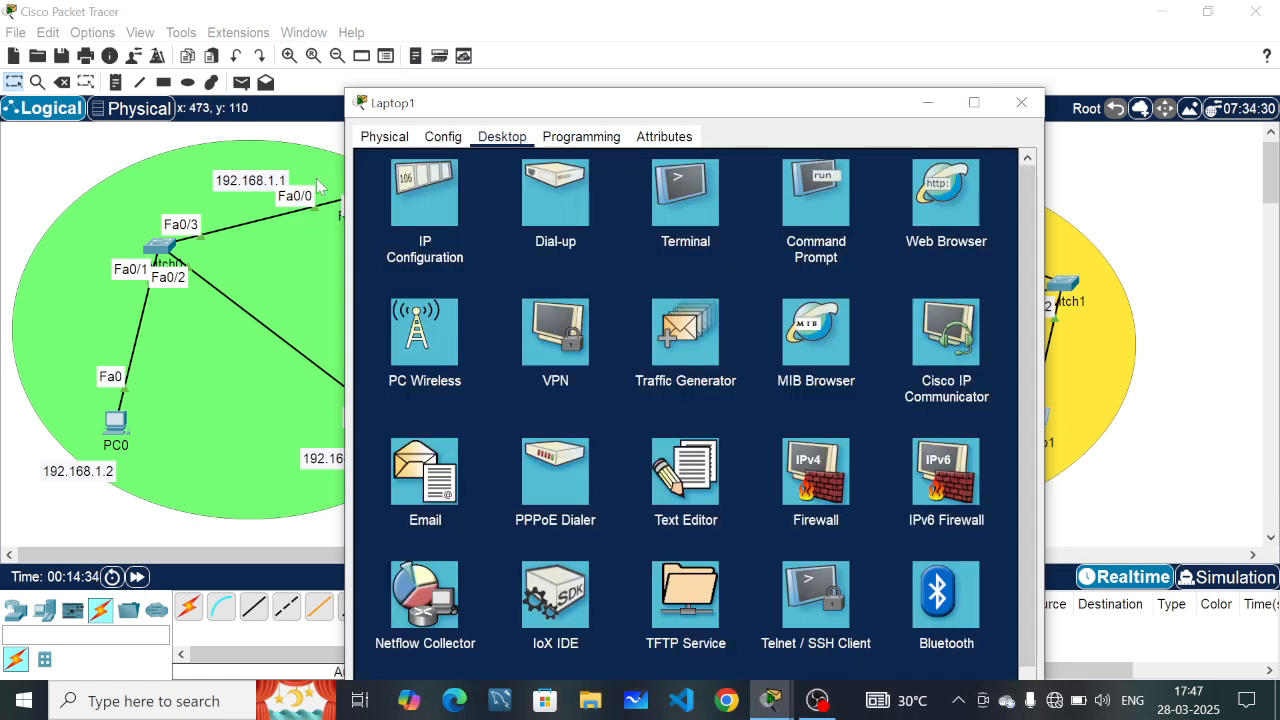
left_click(1021, 105)
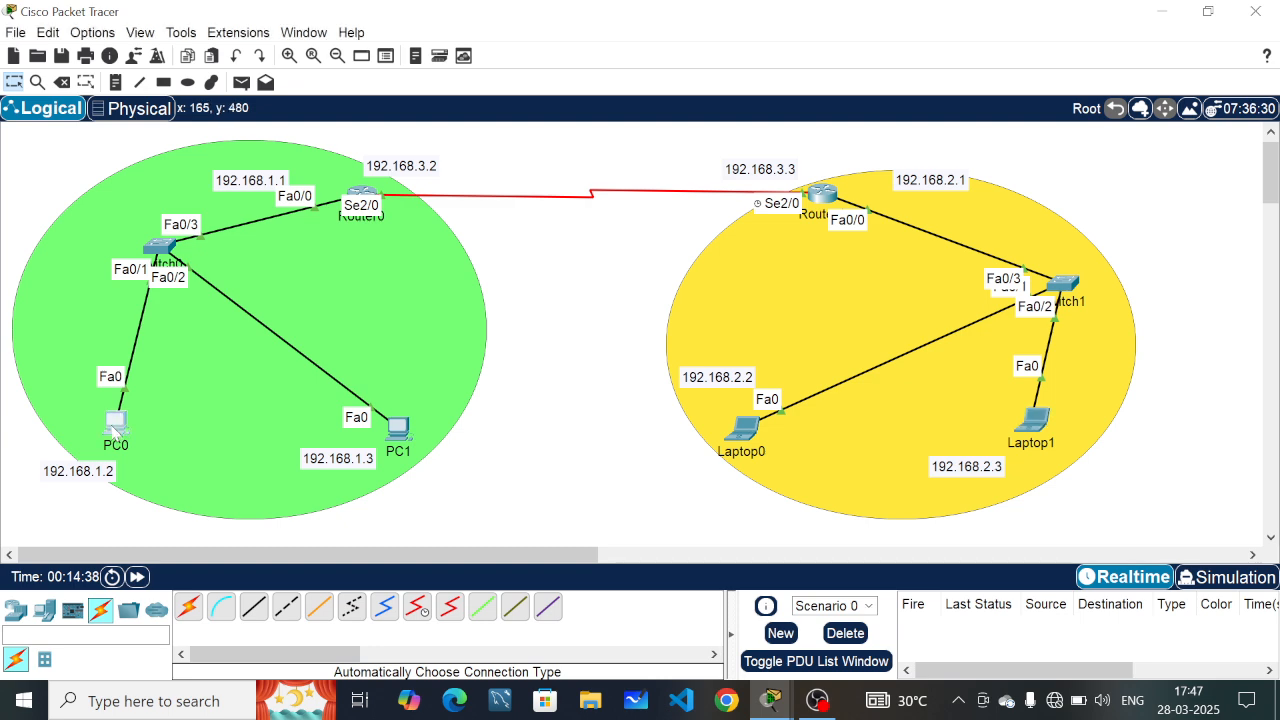
Step: Assign PC0 the static IPv4 address 192.168.1.2 with subnet mask 255.255.255.0
left_click(117, 426)
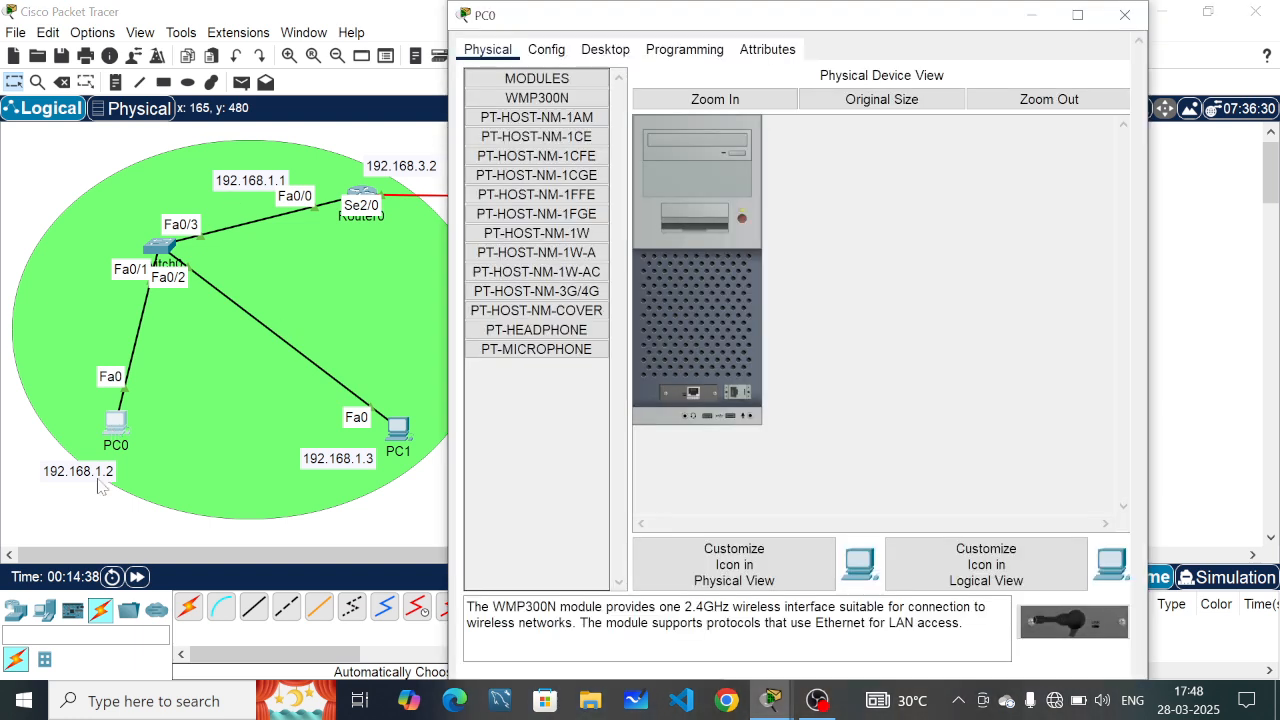
left_click(606, 50)
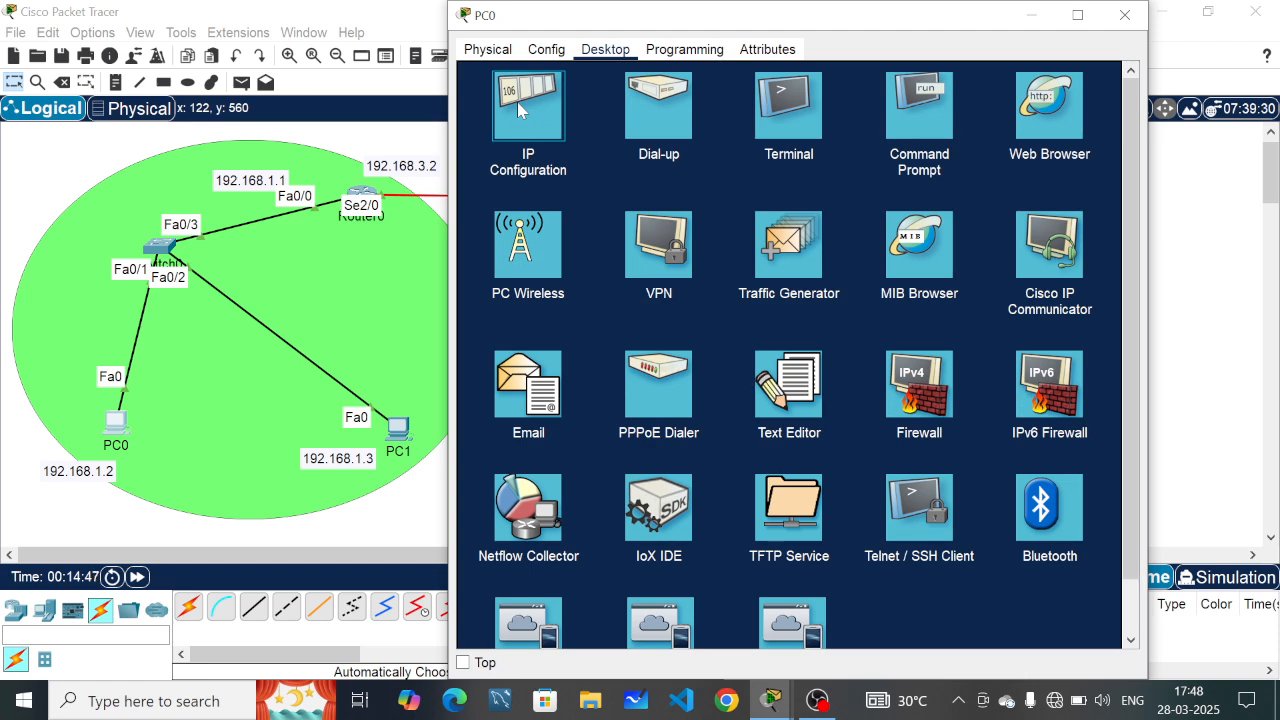
left_click(517, 102)
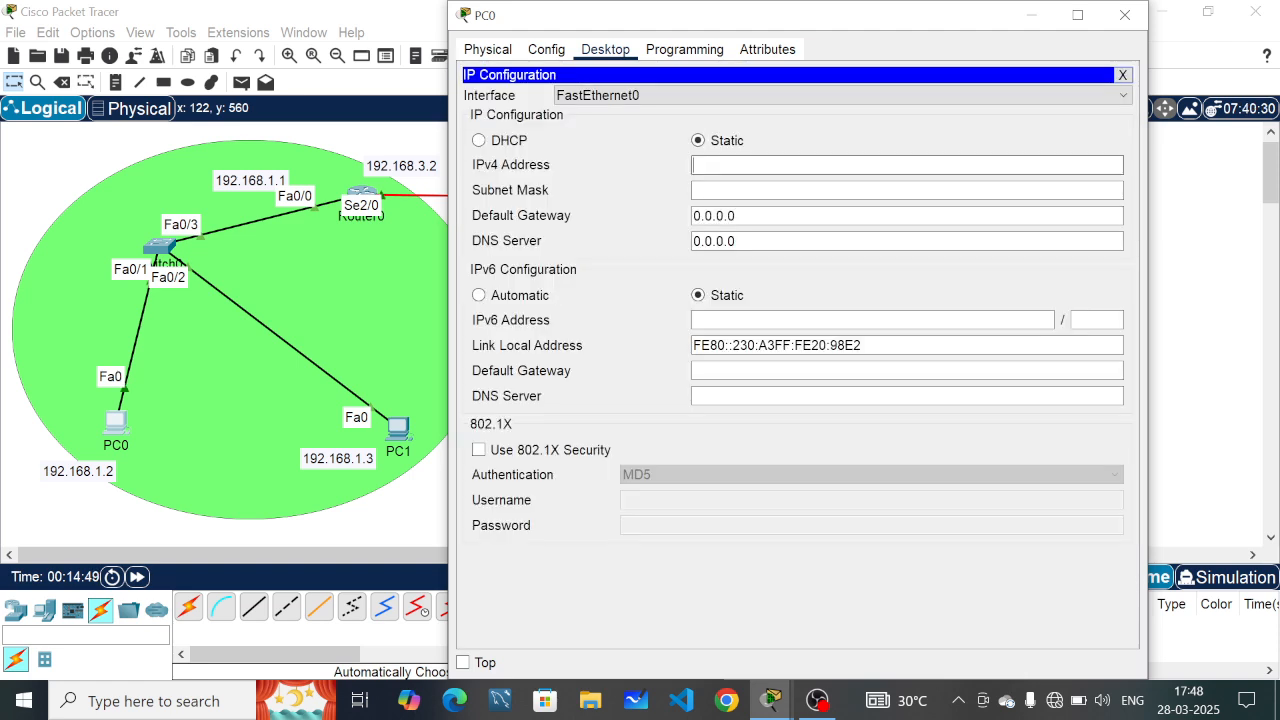
type("192.168.1.2")
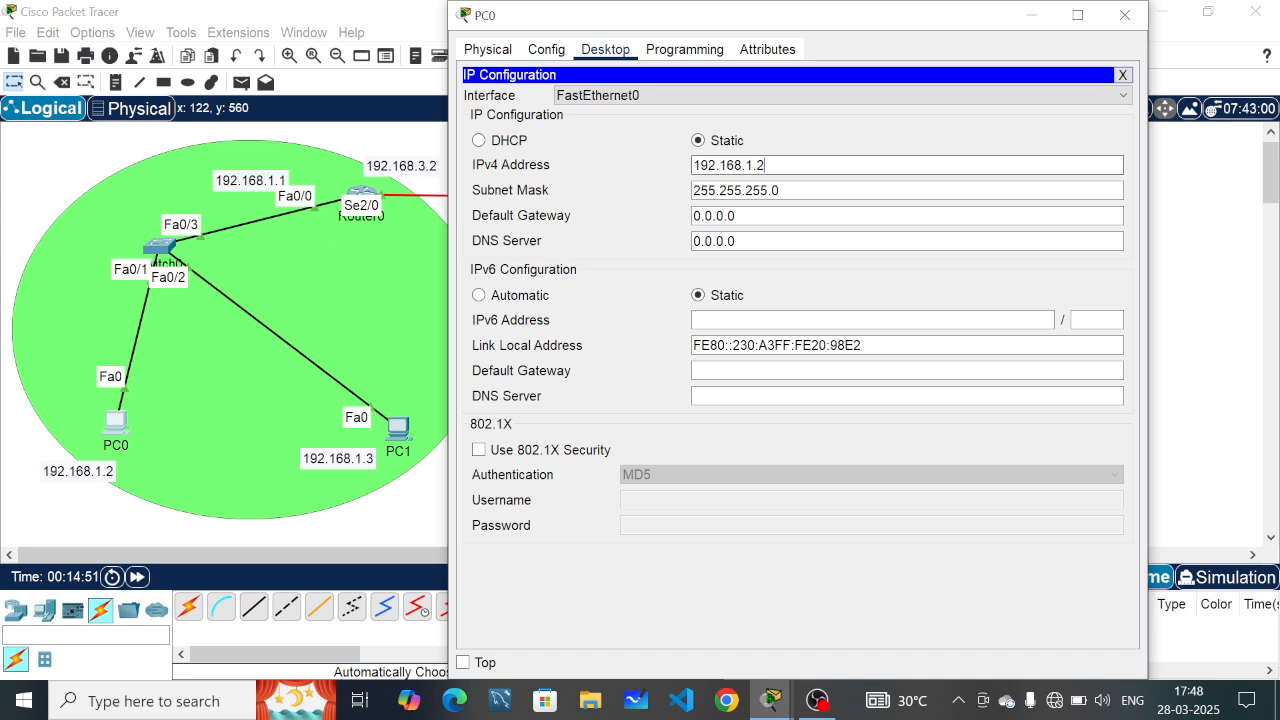
key("Tab")
Step: Set PC0's IPv4 default gateway to 192.168.1.1
key("Tab")
type("192.168.2.2")
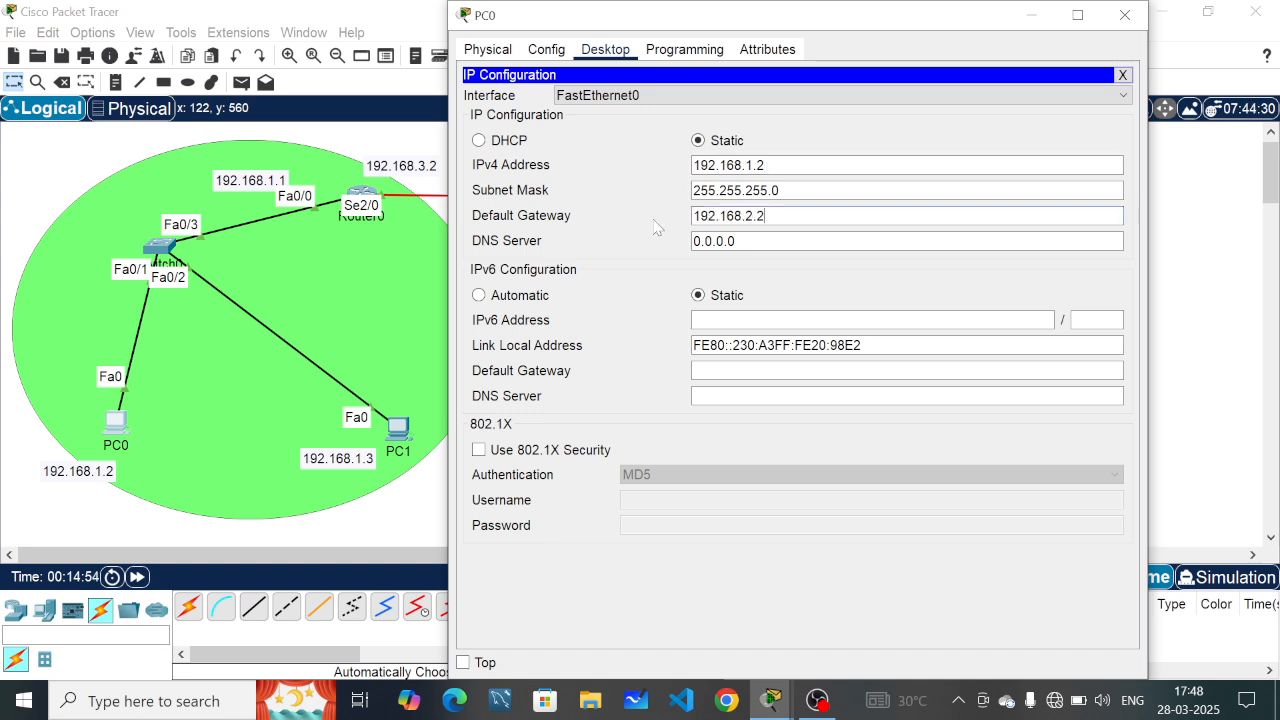
key("BackSpace")
key("BackSpace")
key("BackSpace")
type("1.2")
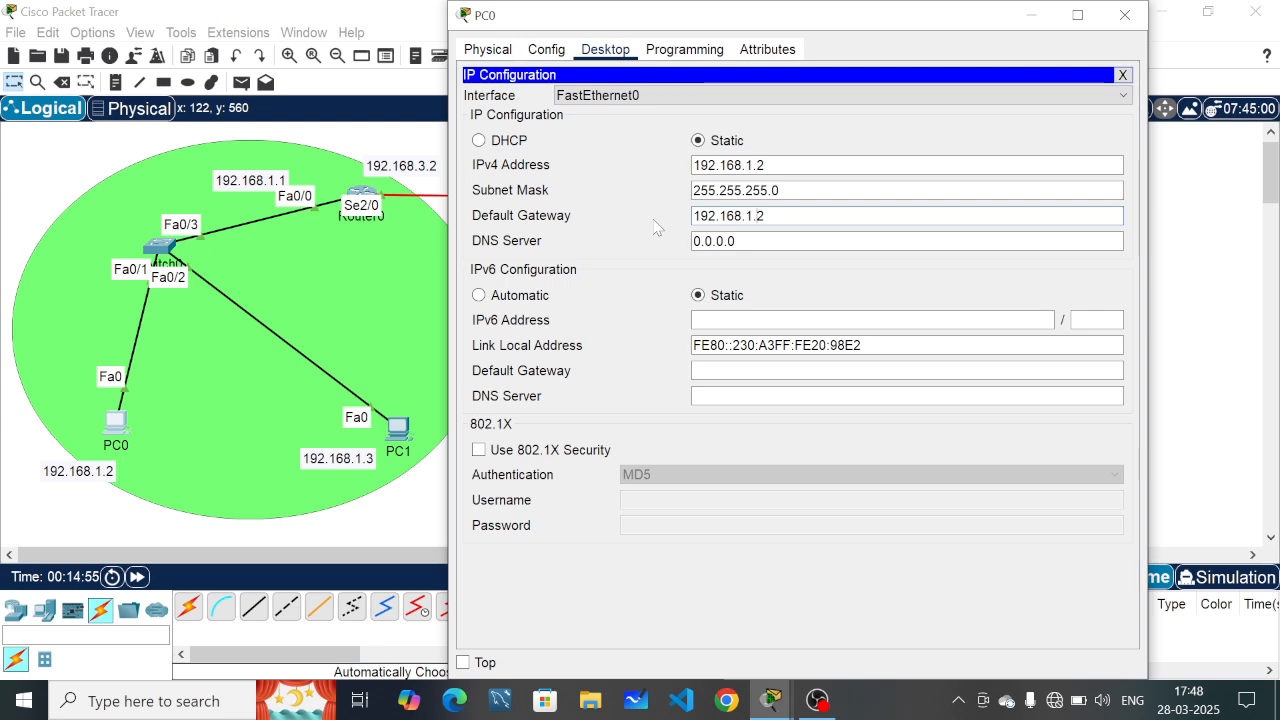
key("BackSpace")
type("1")
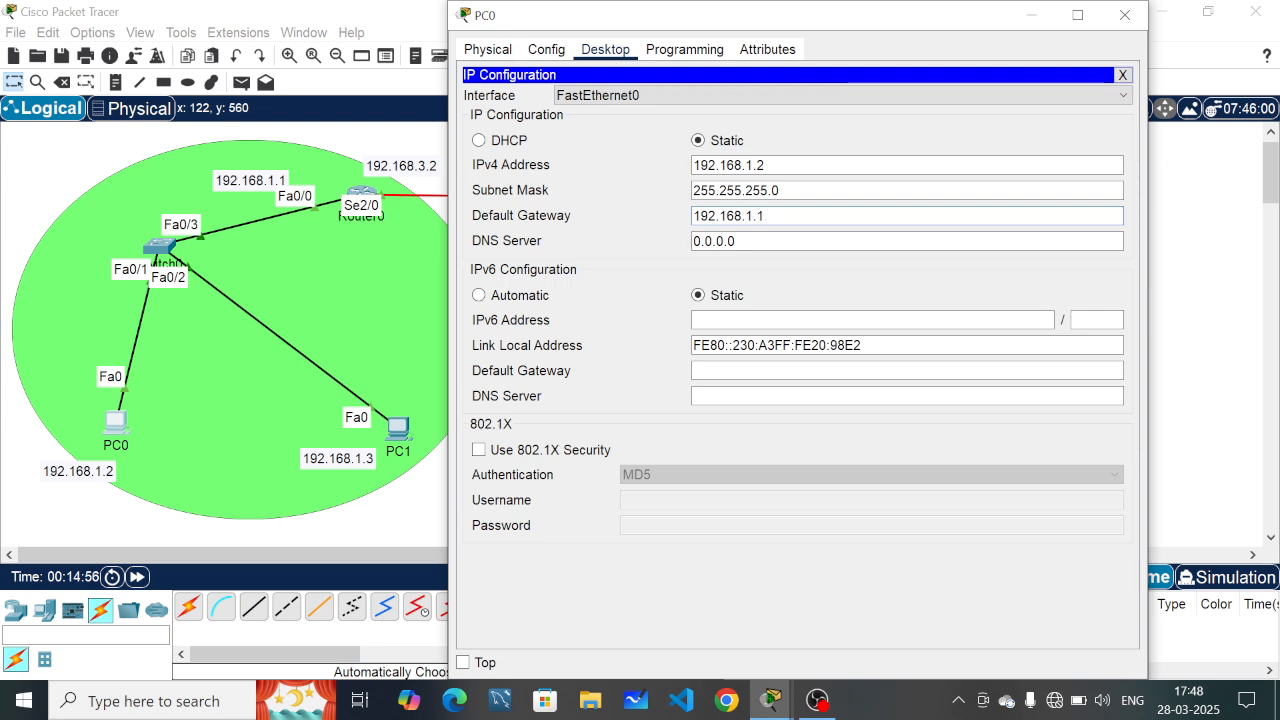
Step: Close PC0's window and assign PC1 the static IPv4 address 192.168.1.3 with subnet mask 255.255.255.0
left_click(1123, 76)
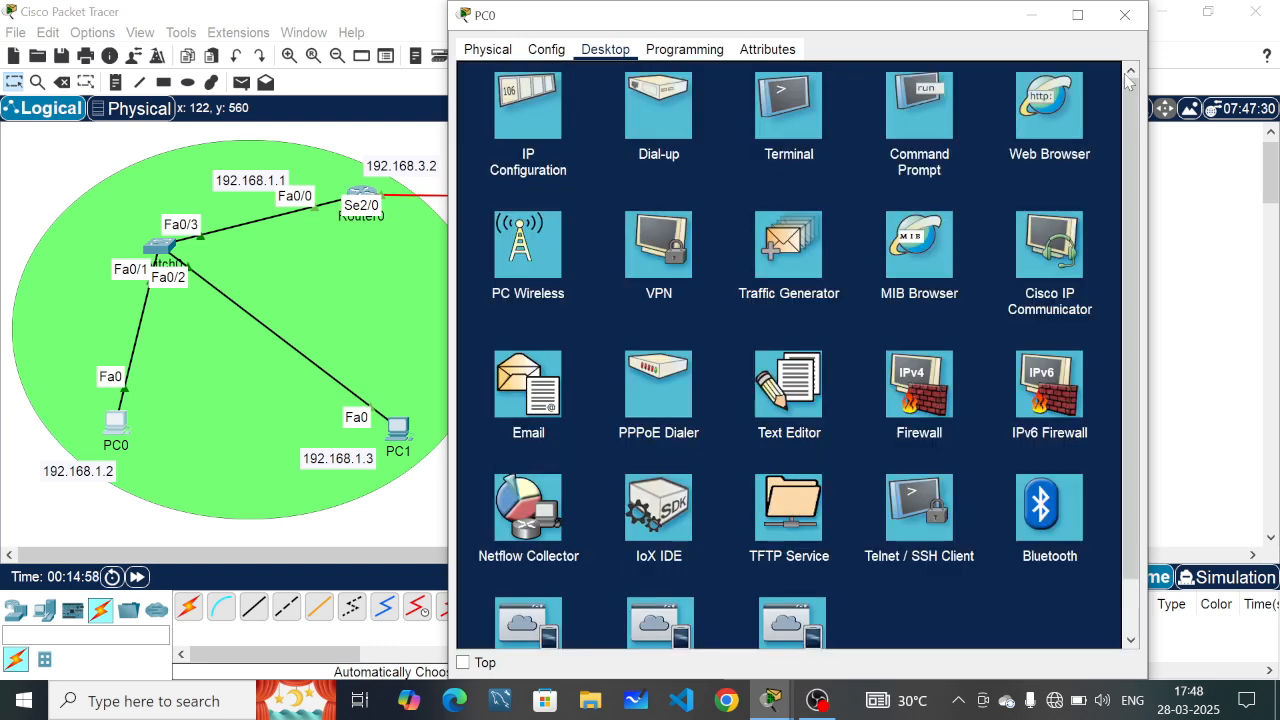
left_click(1124, 15)
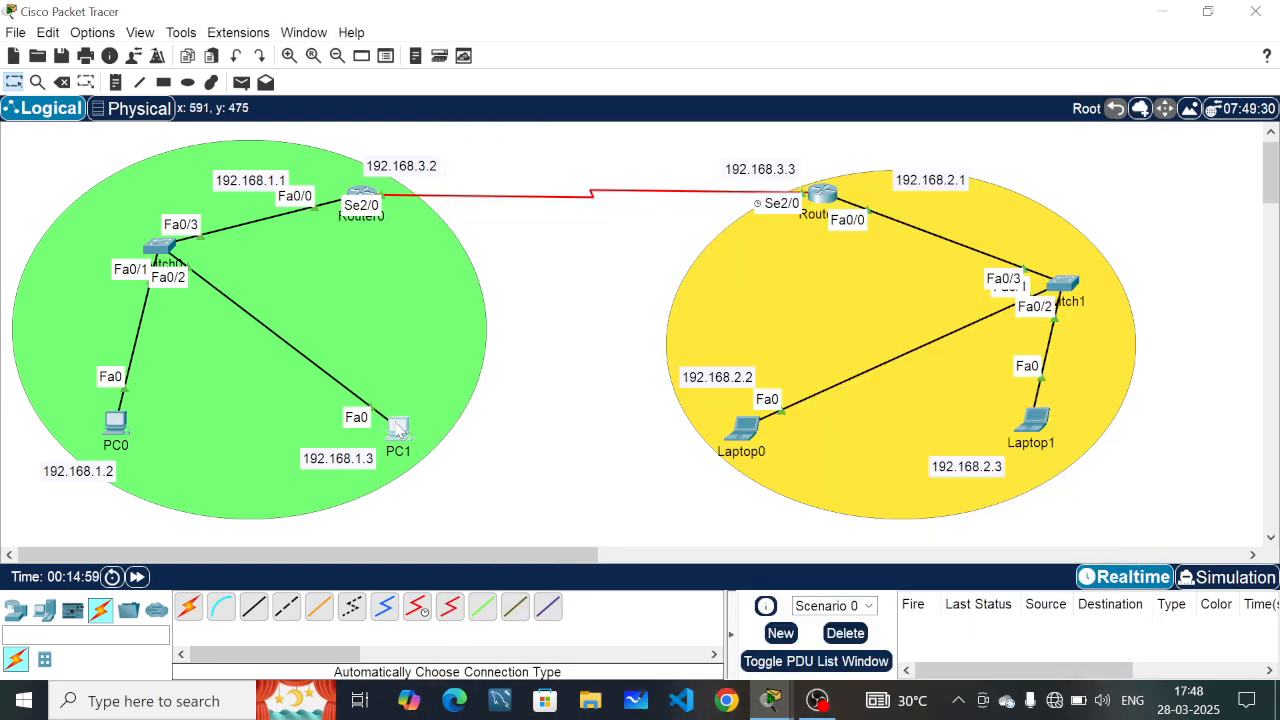
left_click(397, 426)
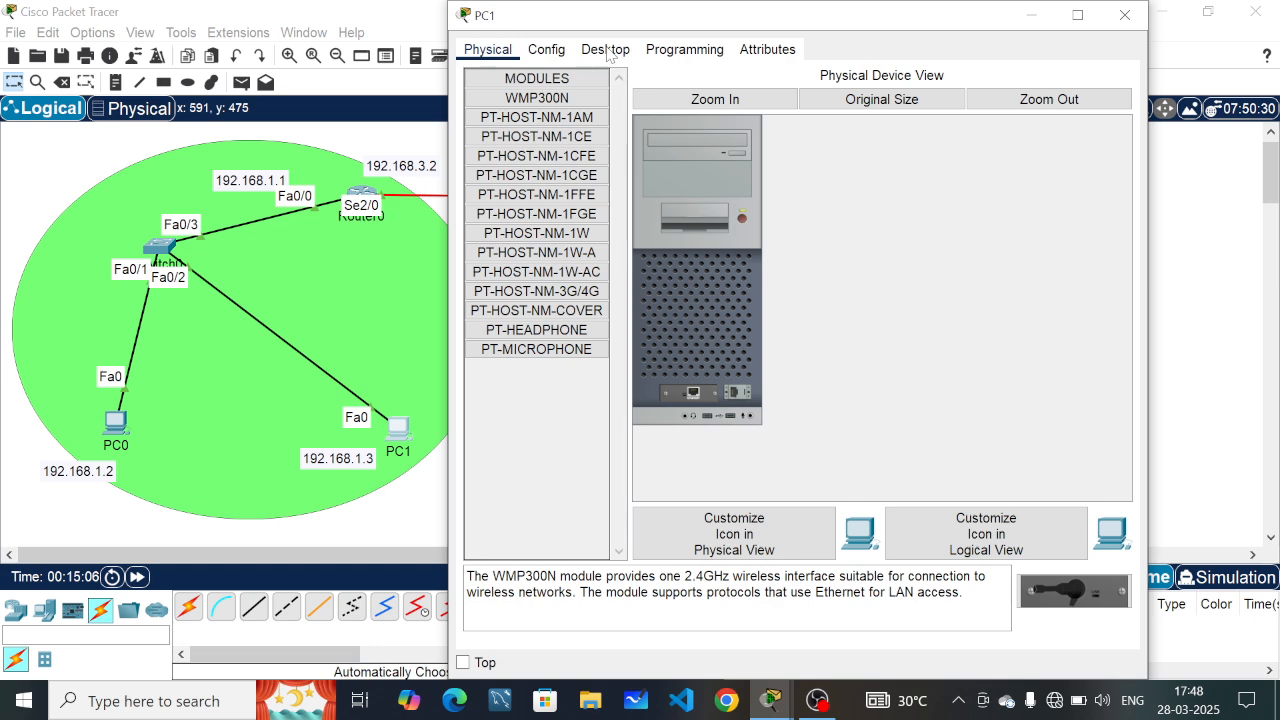
left_click(607, 52)
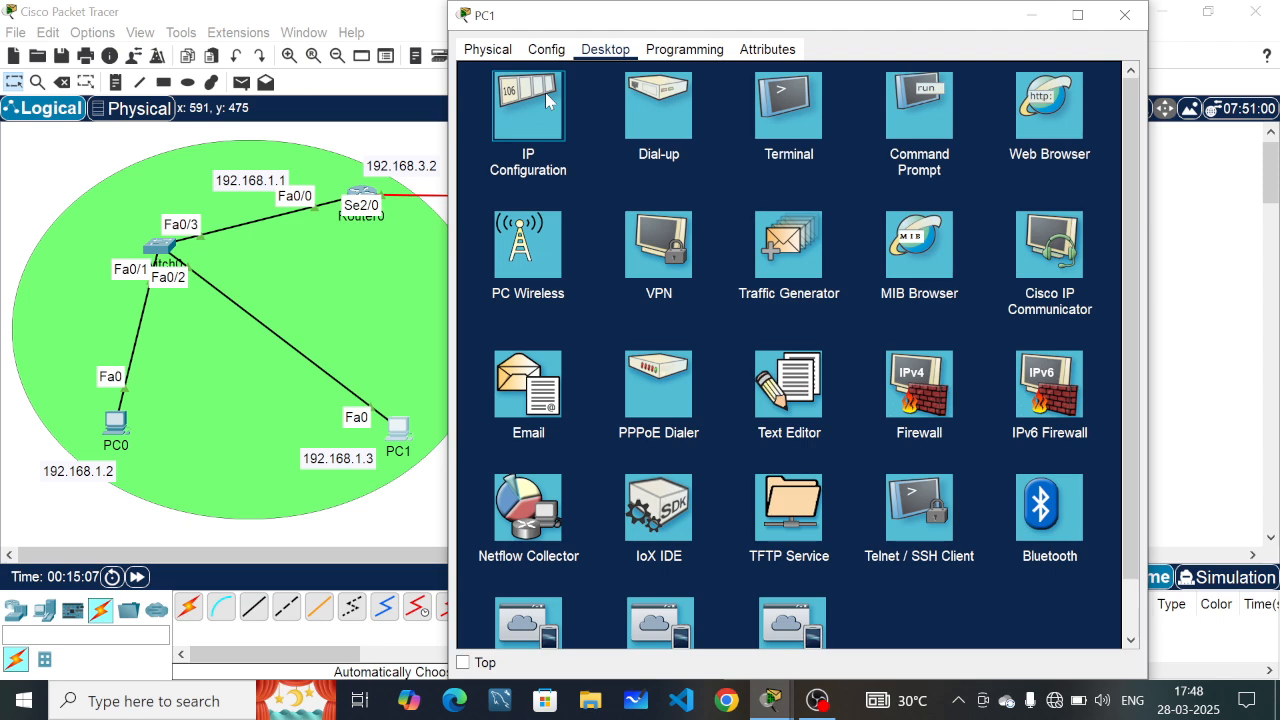
left_click(545, 92)
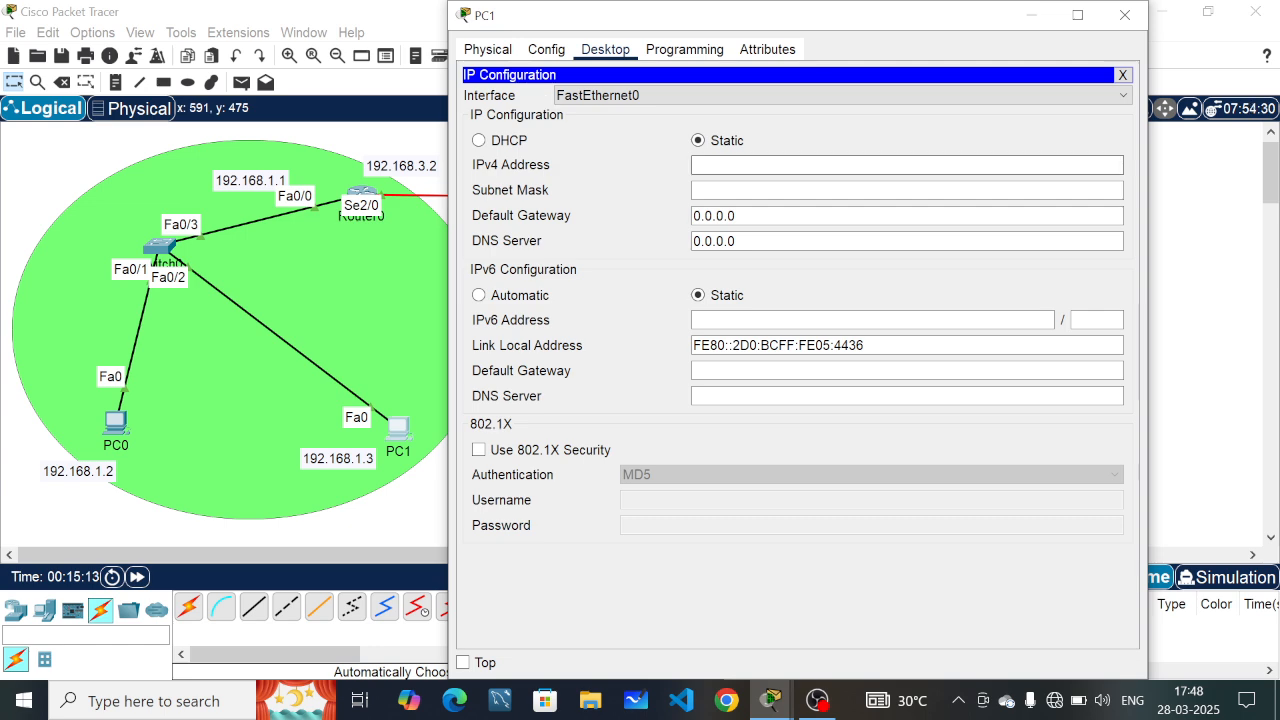
type("192.168.2.2")
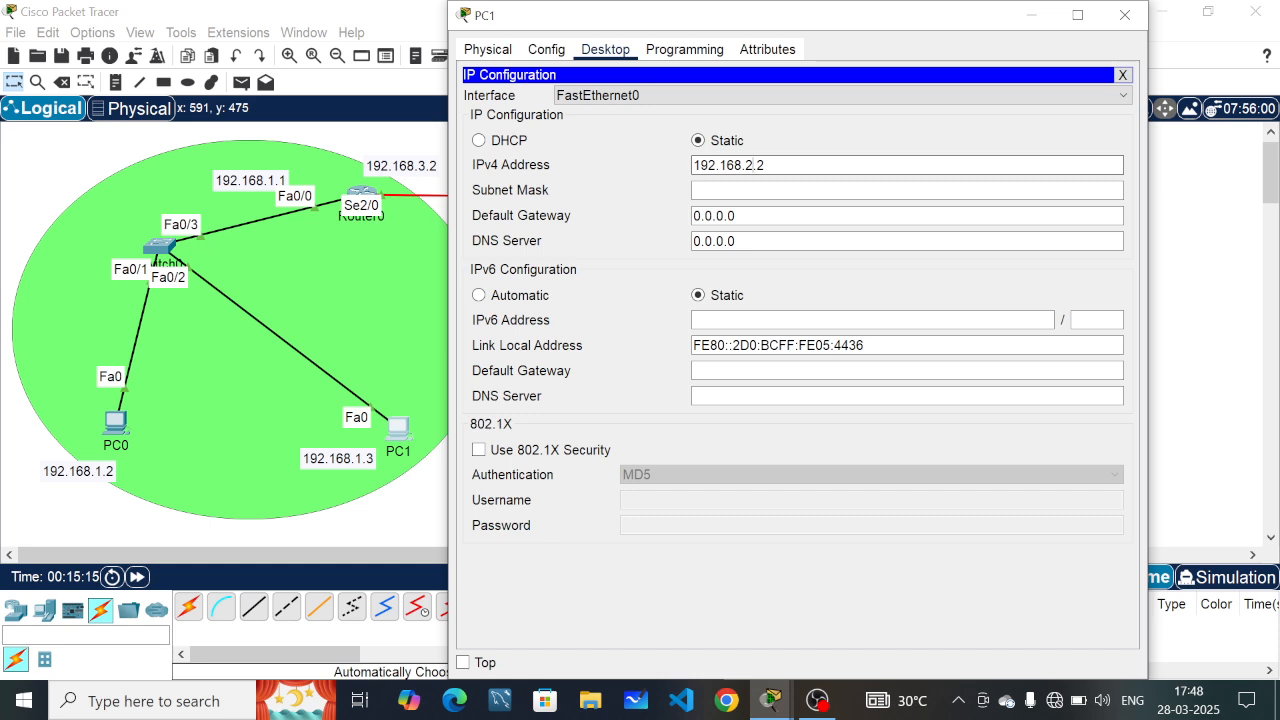
key("BackSpace")
key("BackSpace")
key("BackSpace")
type("1.3")
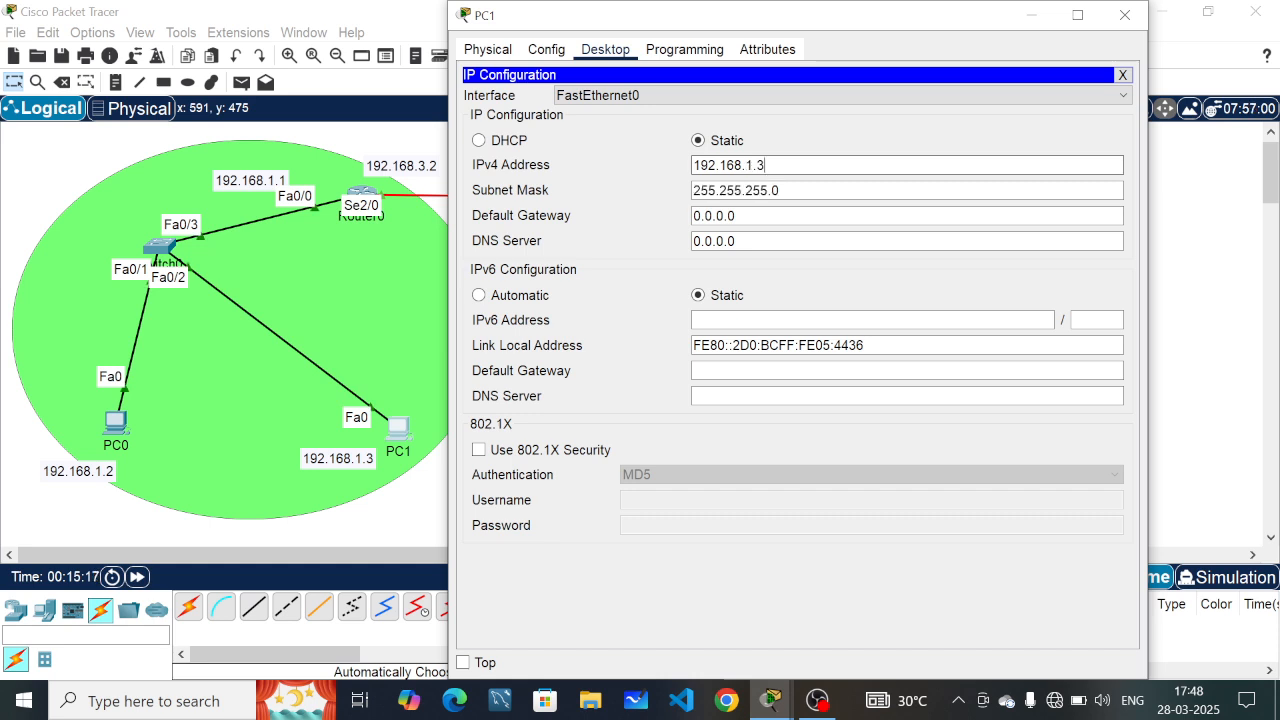
Step: Set PC1's IPv4 default gateway to 192.168.1.1 and close the PC's window
left_click_drag(745, 216, 668, 218)
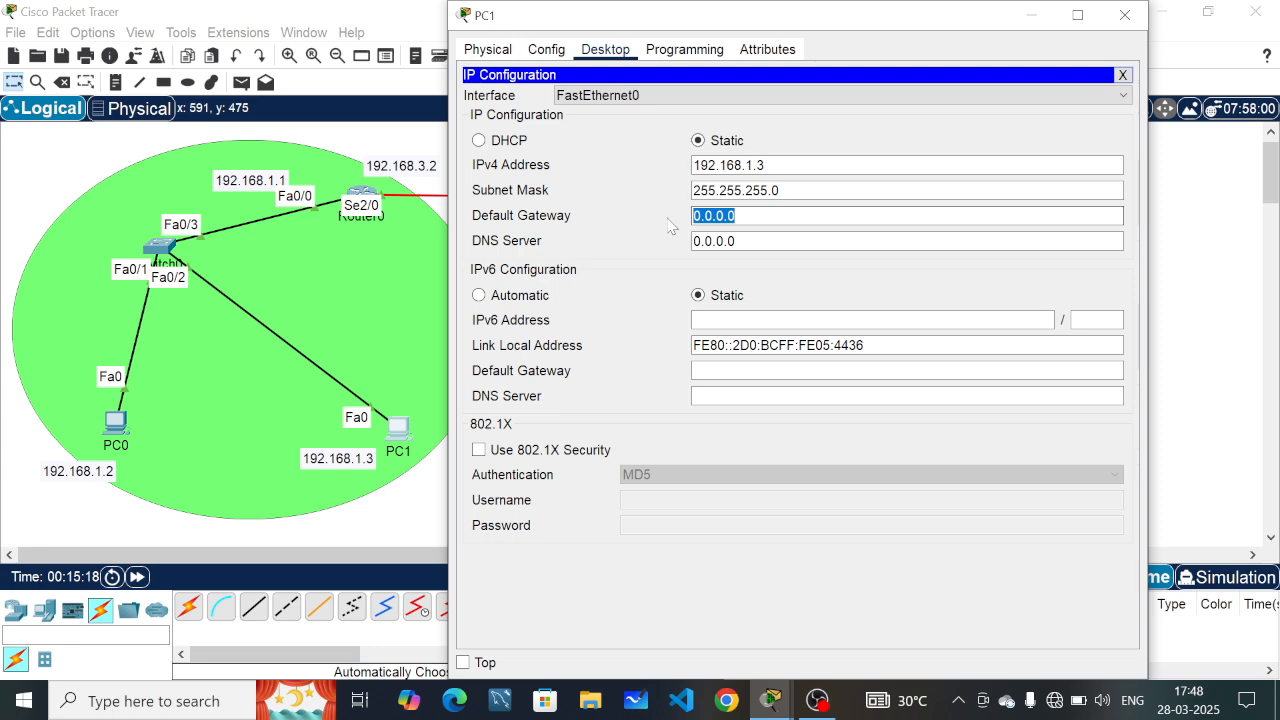
type("192.168.2.2")
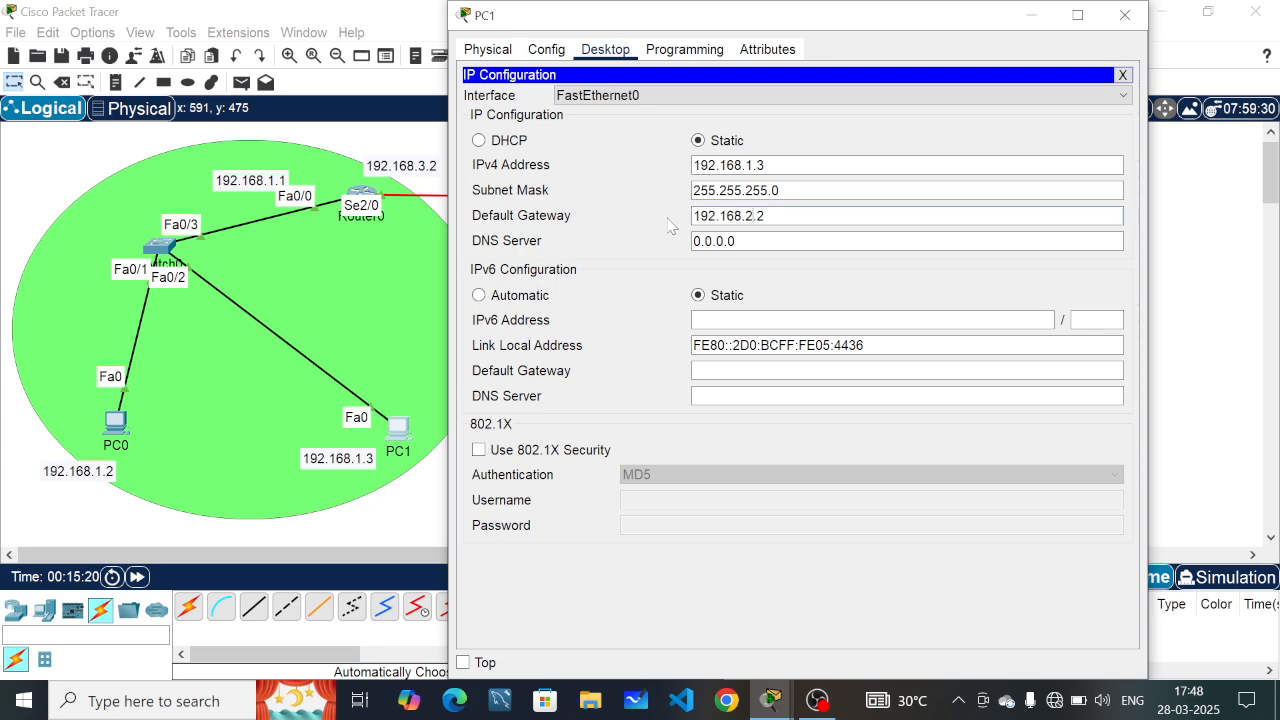
key("BackSpace")
type("1")
key("End")
key("BackSpace")
type("1")
left_click(1123, 76)
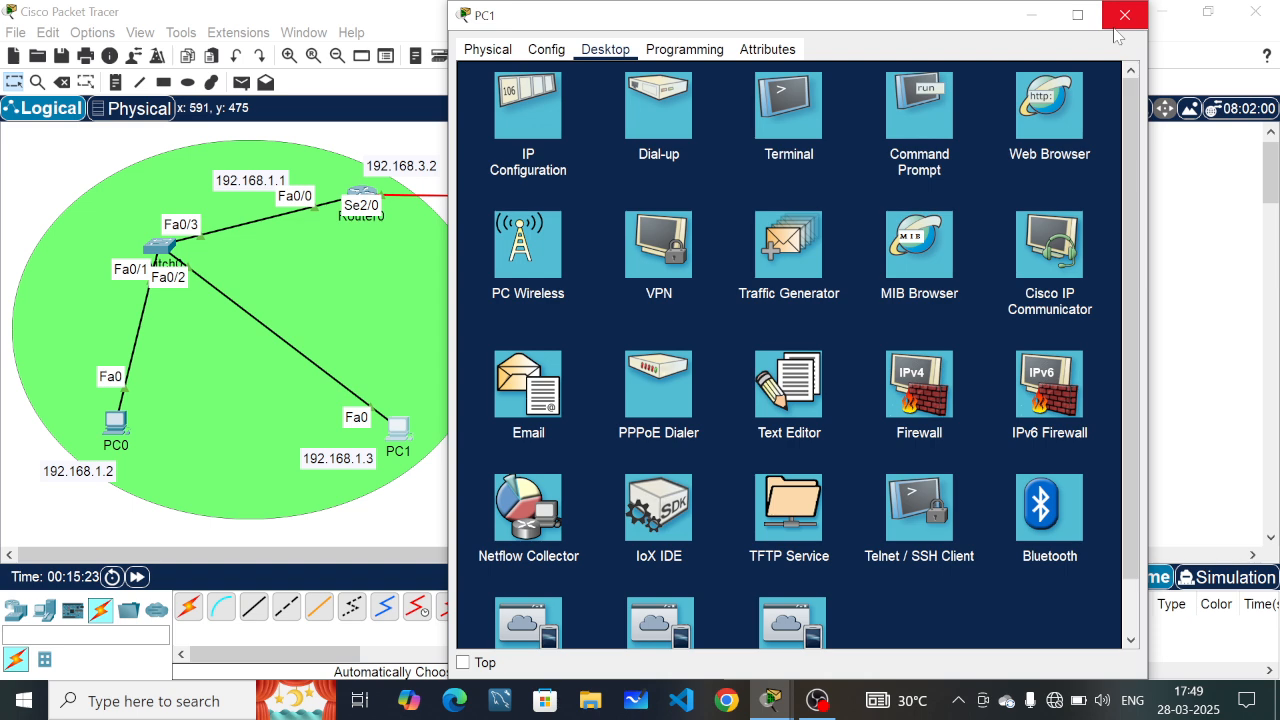
left_click(1123, 15)
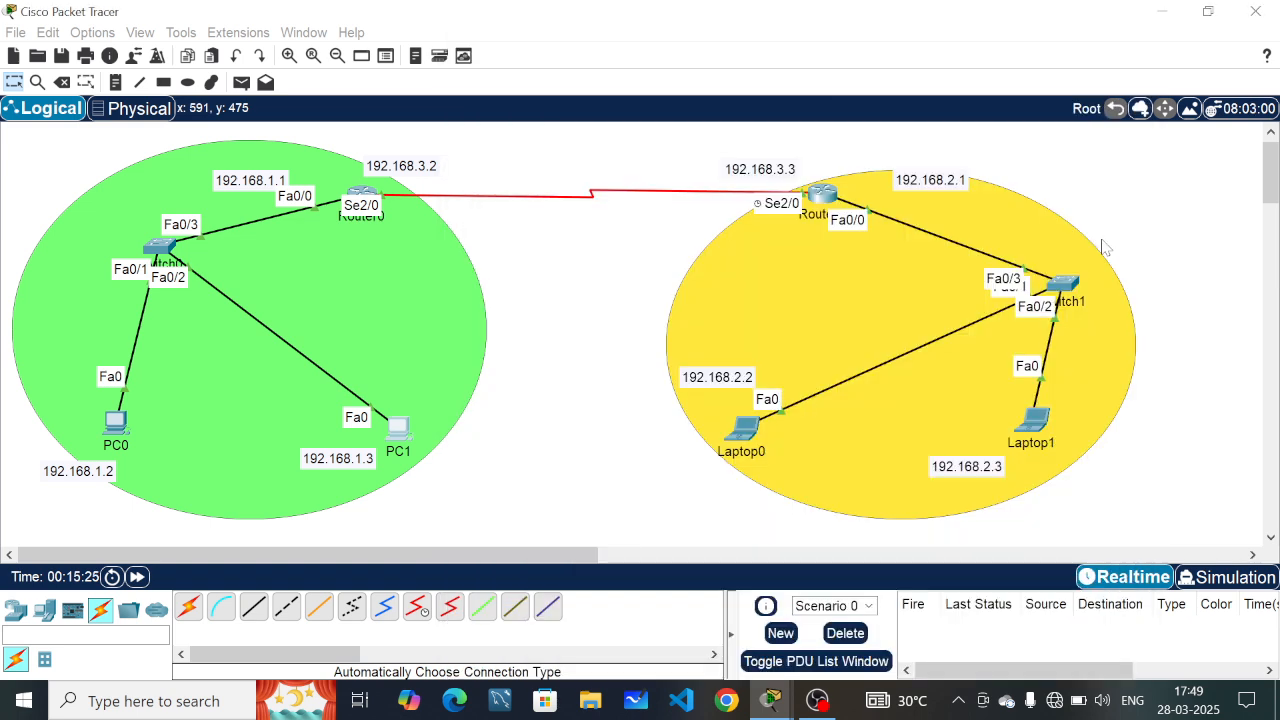
Step: Test connectivity from PC0 to Router0 and from PC0 to PC1 with simple PDUs, and delete the scenario's PDUs
left_click(242, 83)
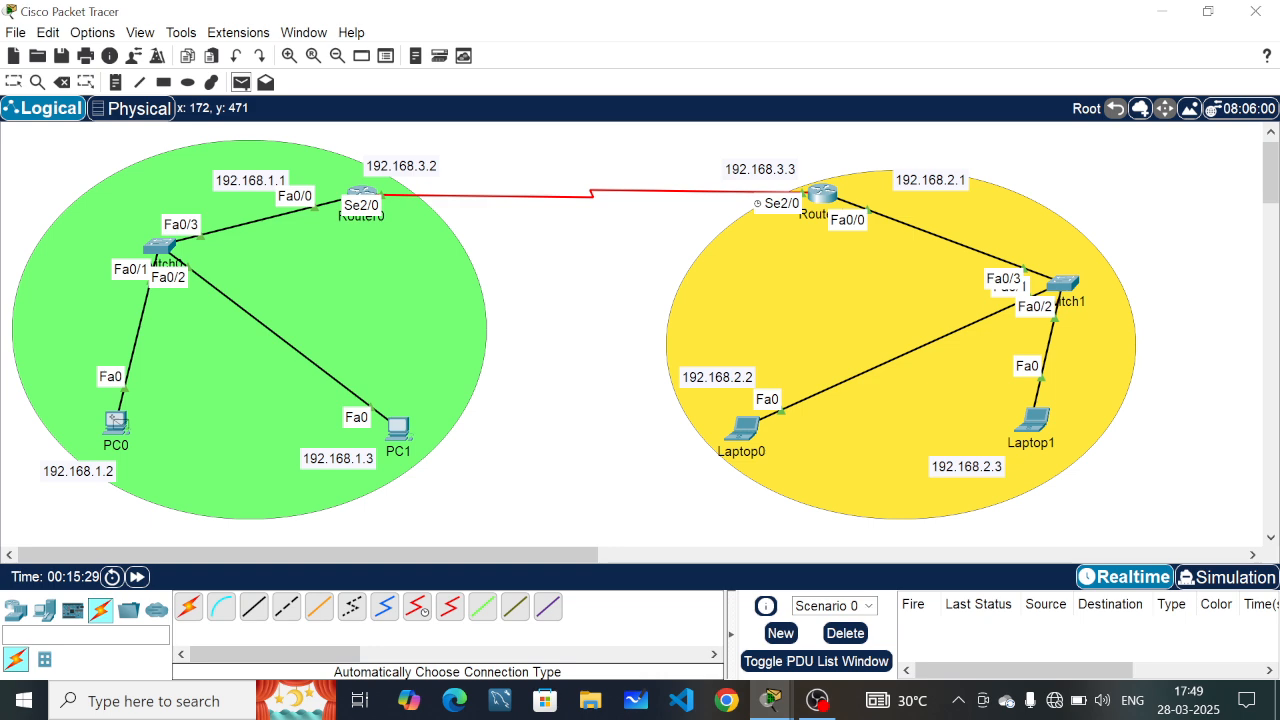
left_click(117, 421)
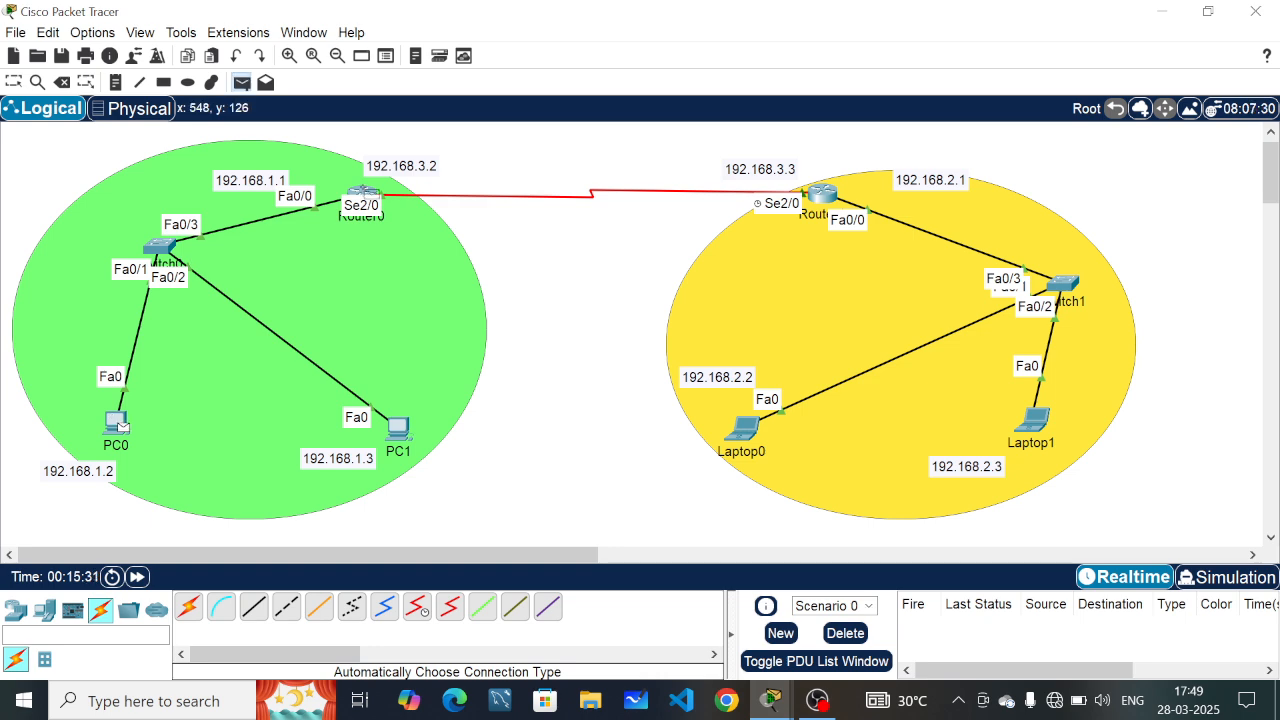
left_click(362, 195)
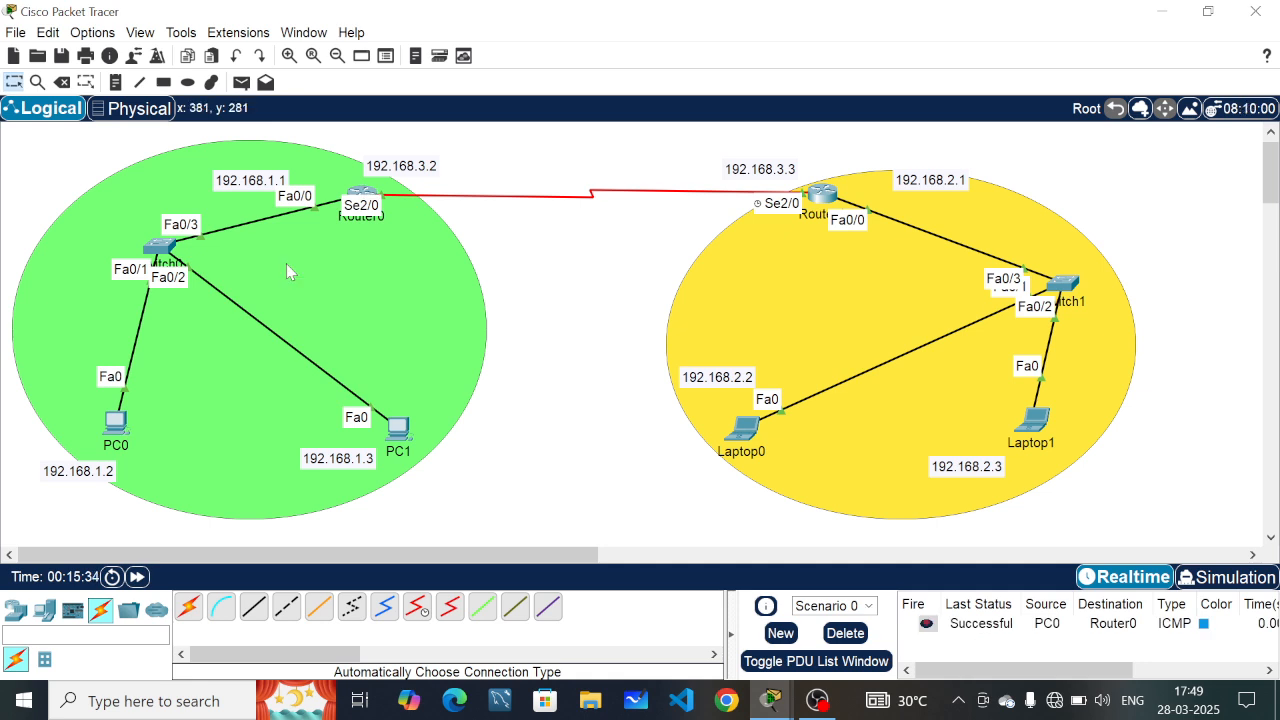
key("p")
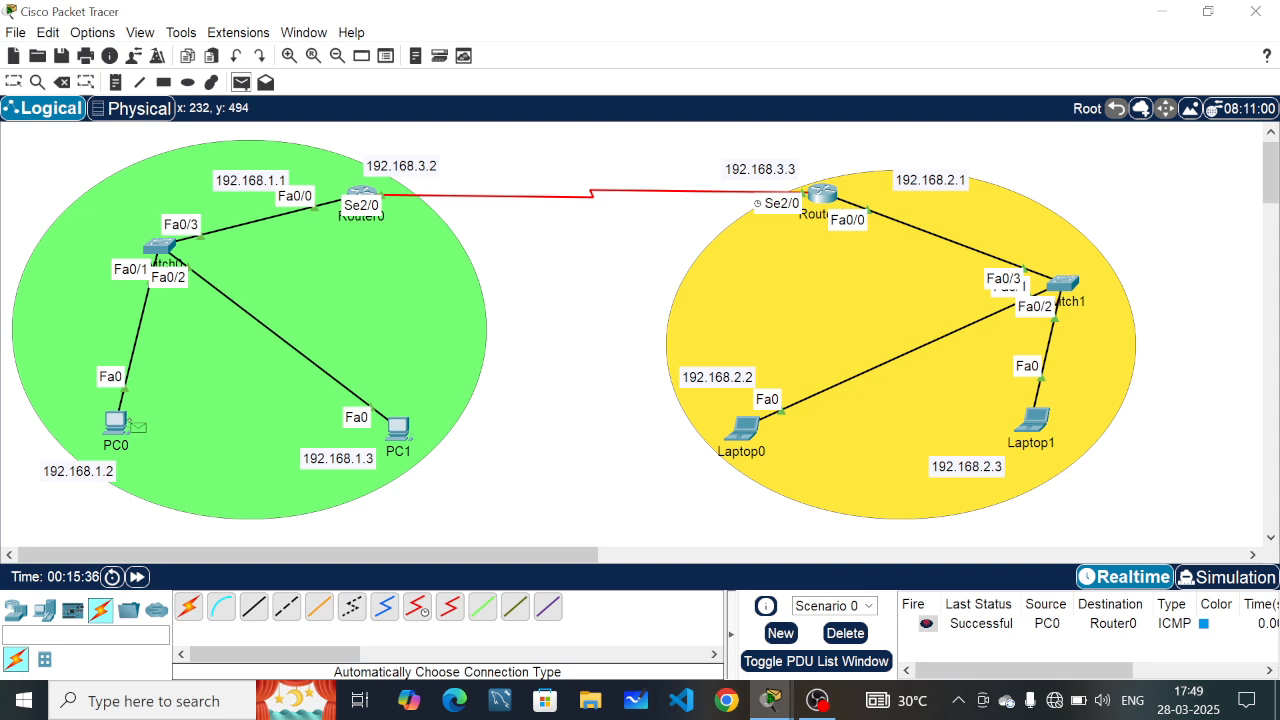
left_click(397, 427)
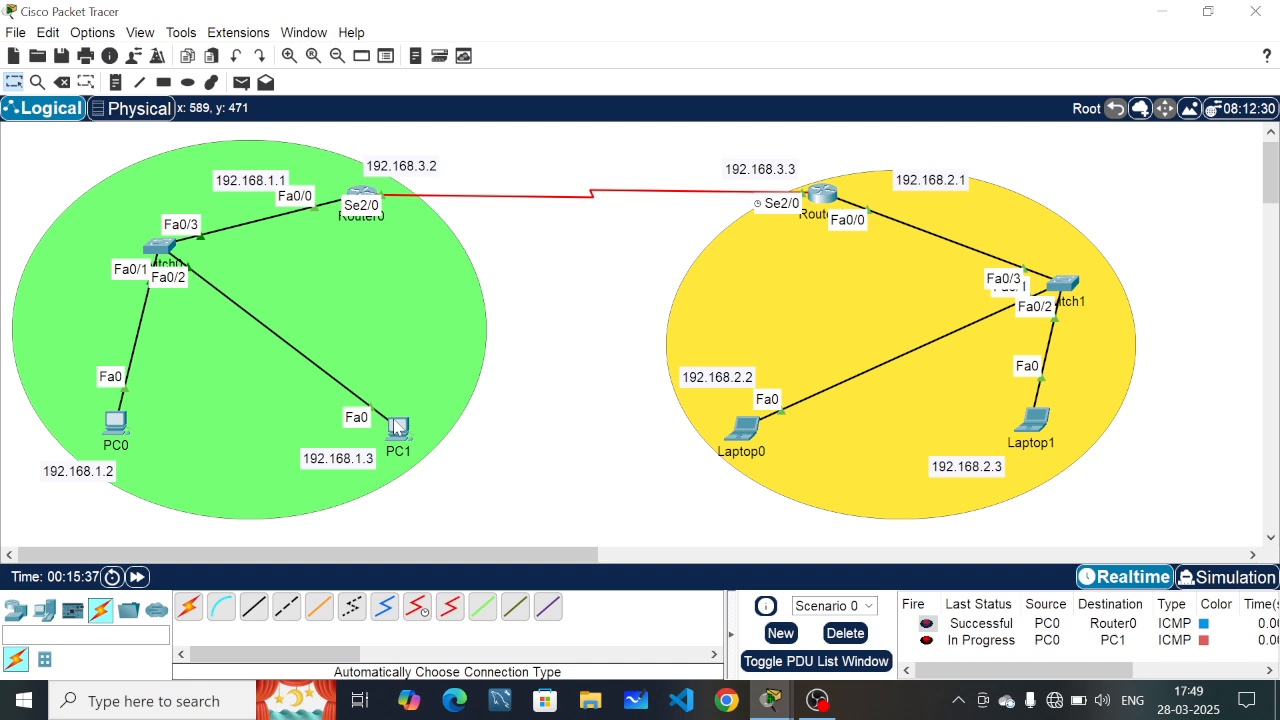
left_click(840, 640)
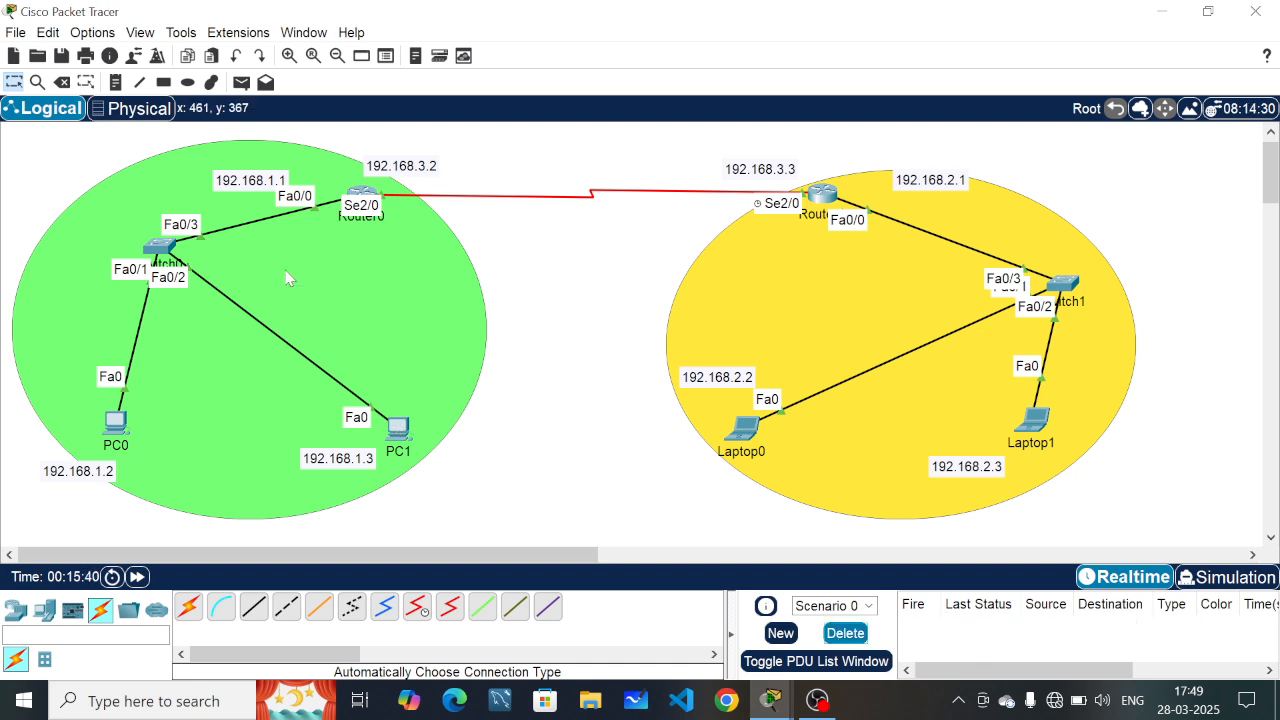
Step: Test connectivity from Laptop0 to Router1 and from Laptop0 to Laptop1 with simple PDUs
left_click(241, 83)
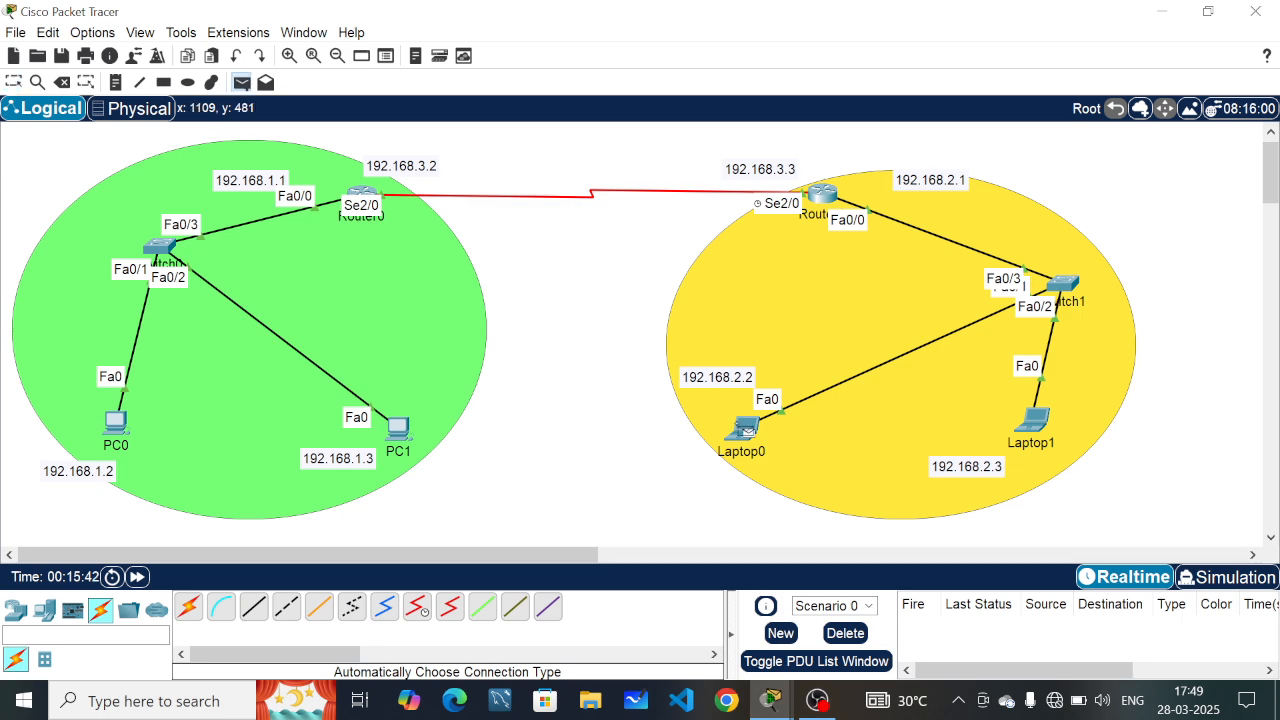
left_click(748, 430)
left_click(818, 196)
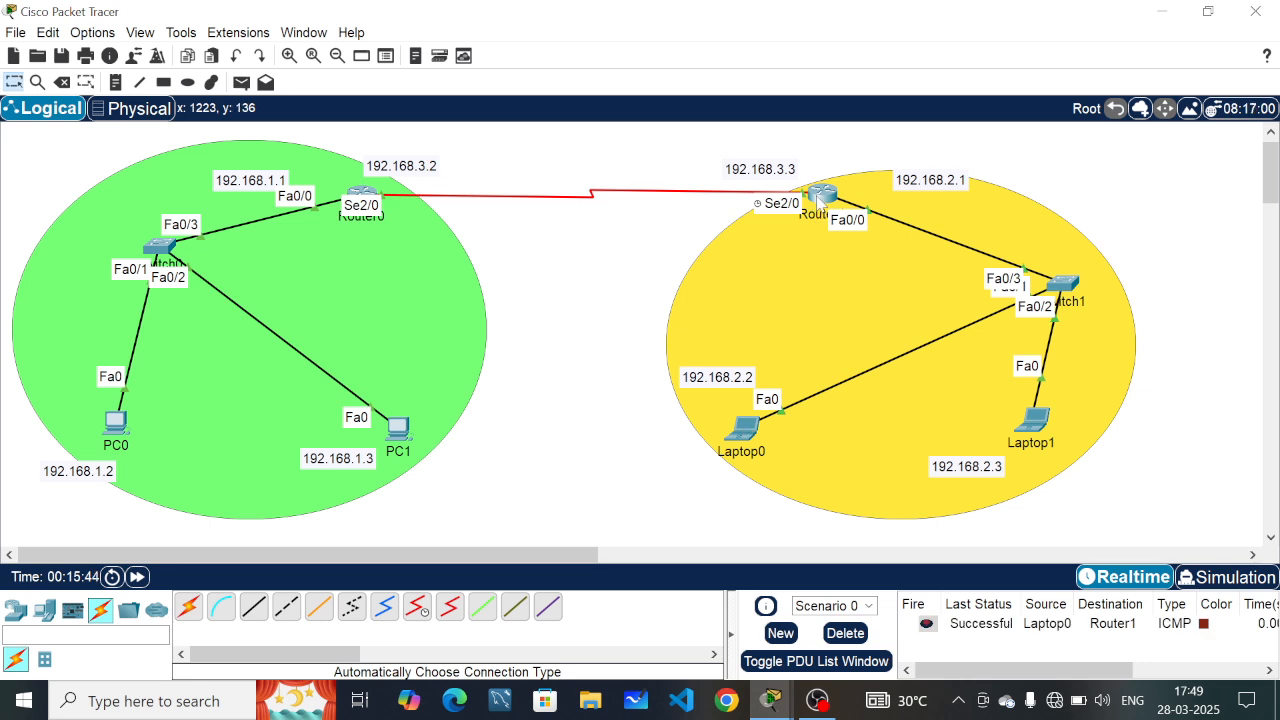
left_click(241, 82)
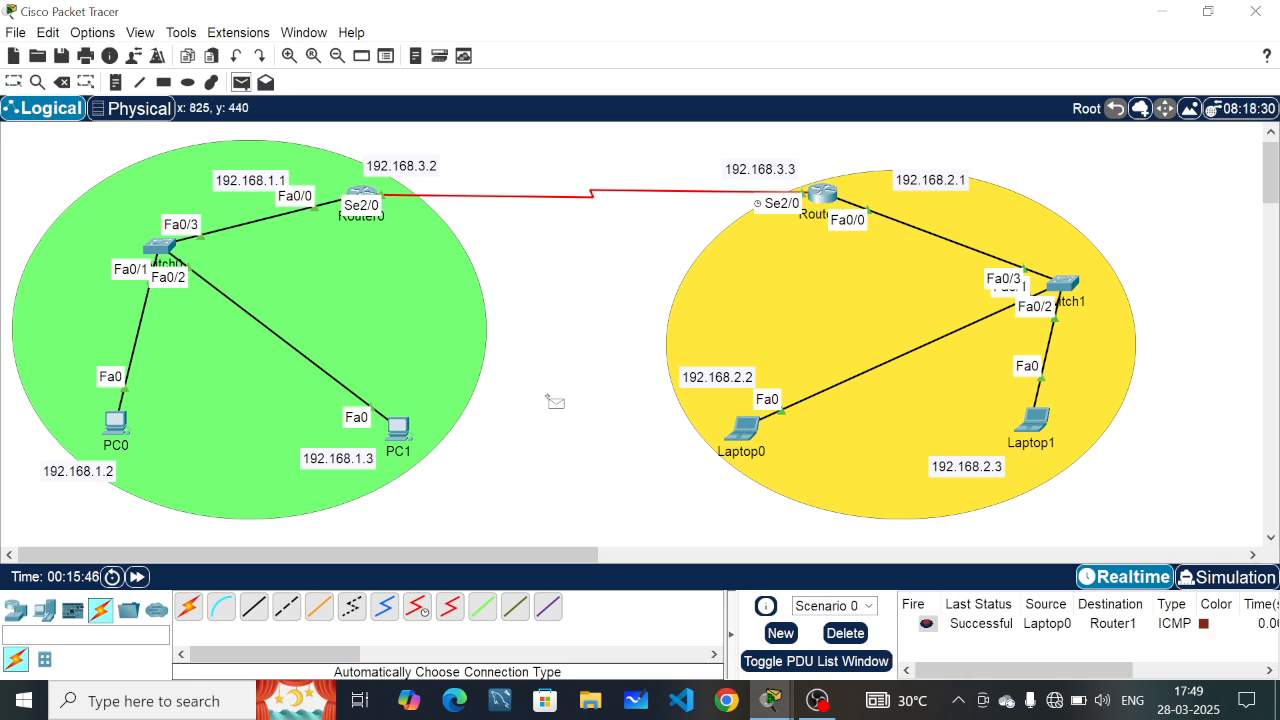
left_click(748, 430)
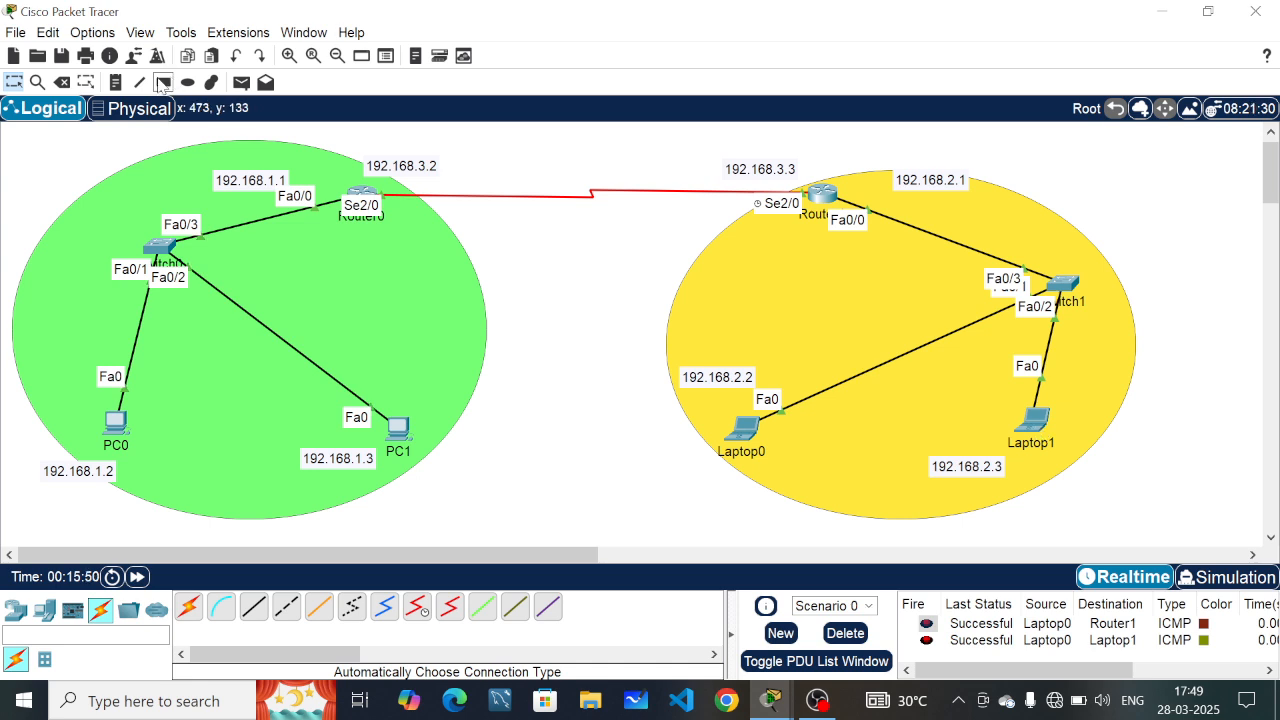
Step: Send a simple PDU from Laptop0 to Router0 to test connectivity between the two LANs
left_click(243, 86)
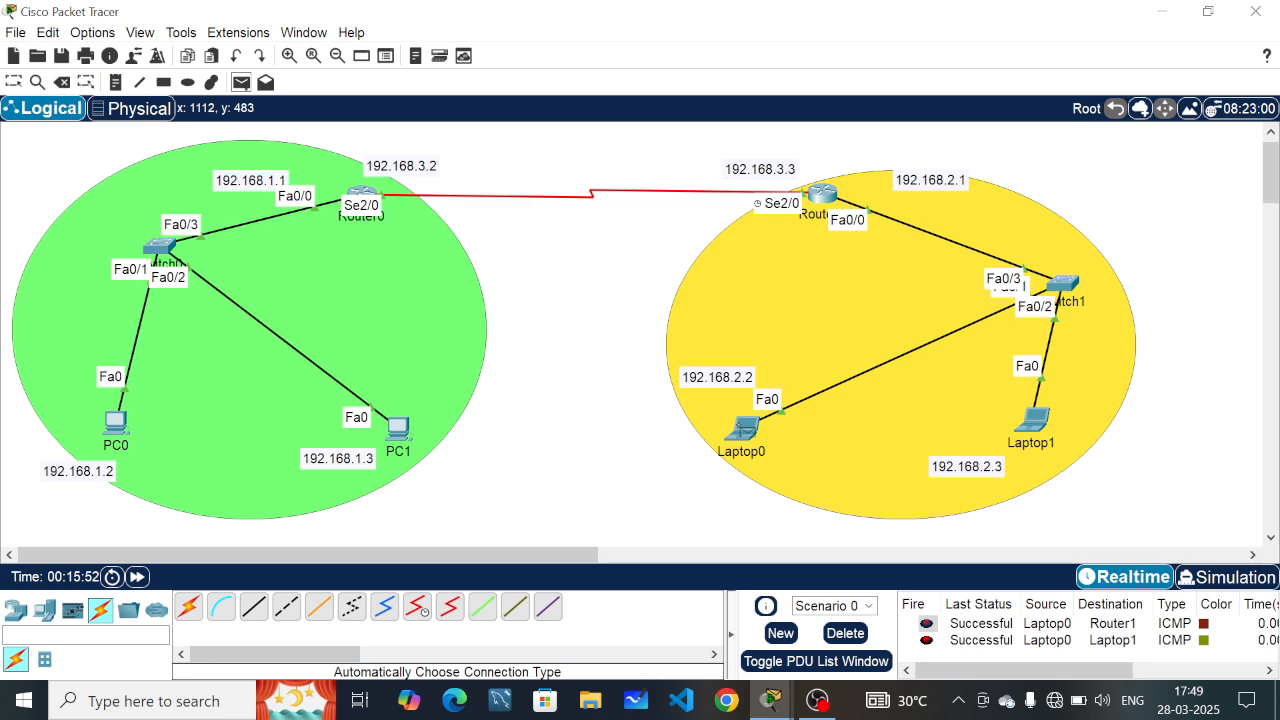
left_click(744, 429)
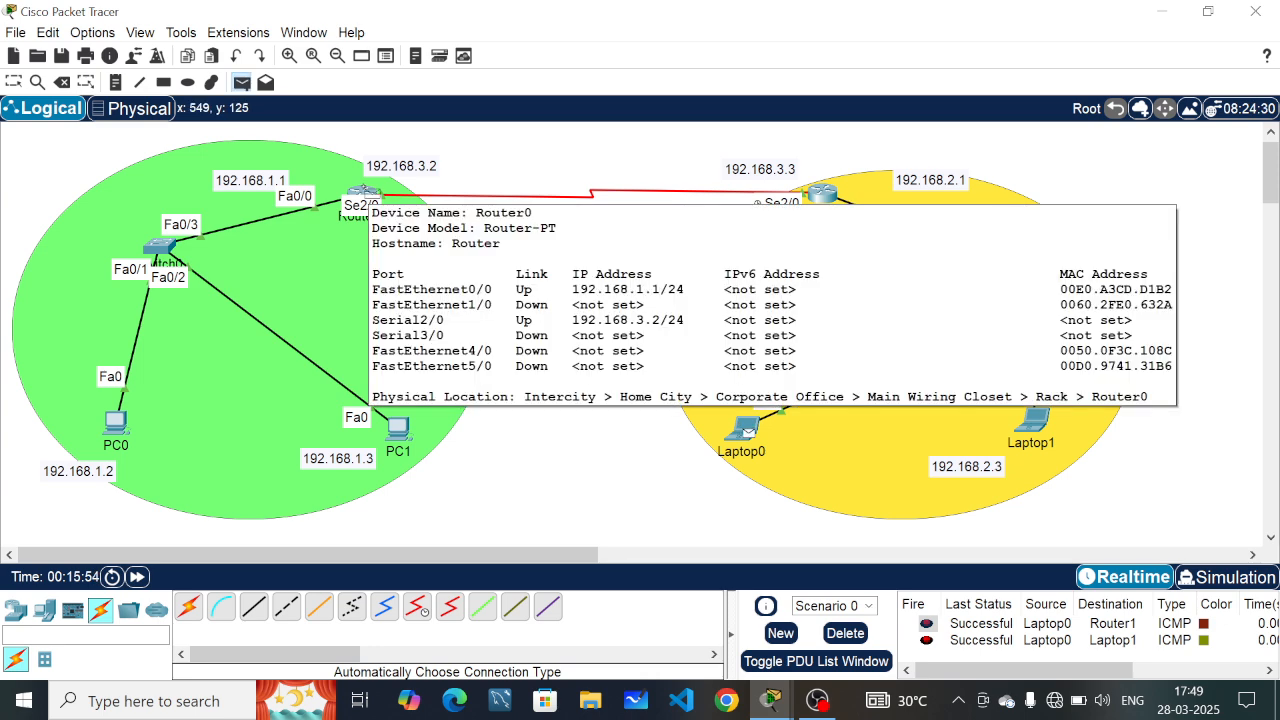
left_click(363, 192)
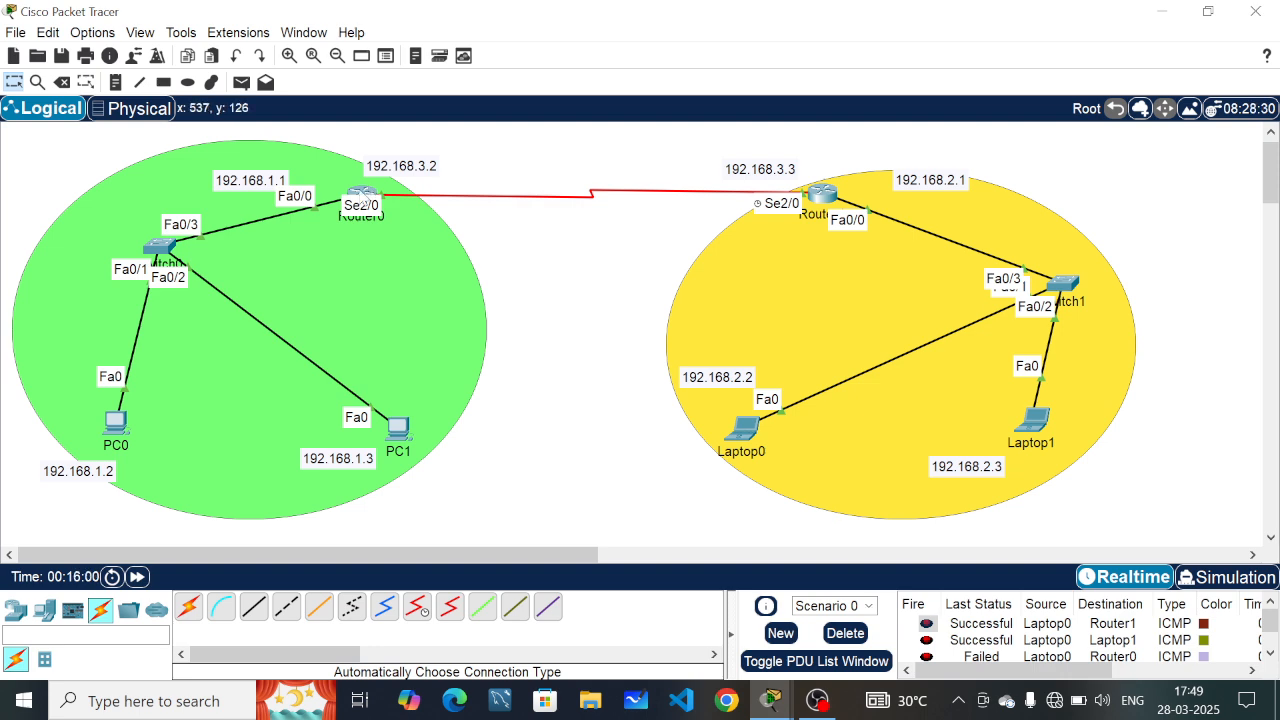
Step: Add a static route on Router0 to network 192.168.2.0, mask 255.255.255.0, next hop 192.168.3.3, and close the router's window
left_click(363, 203)
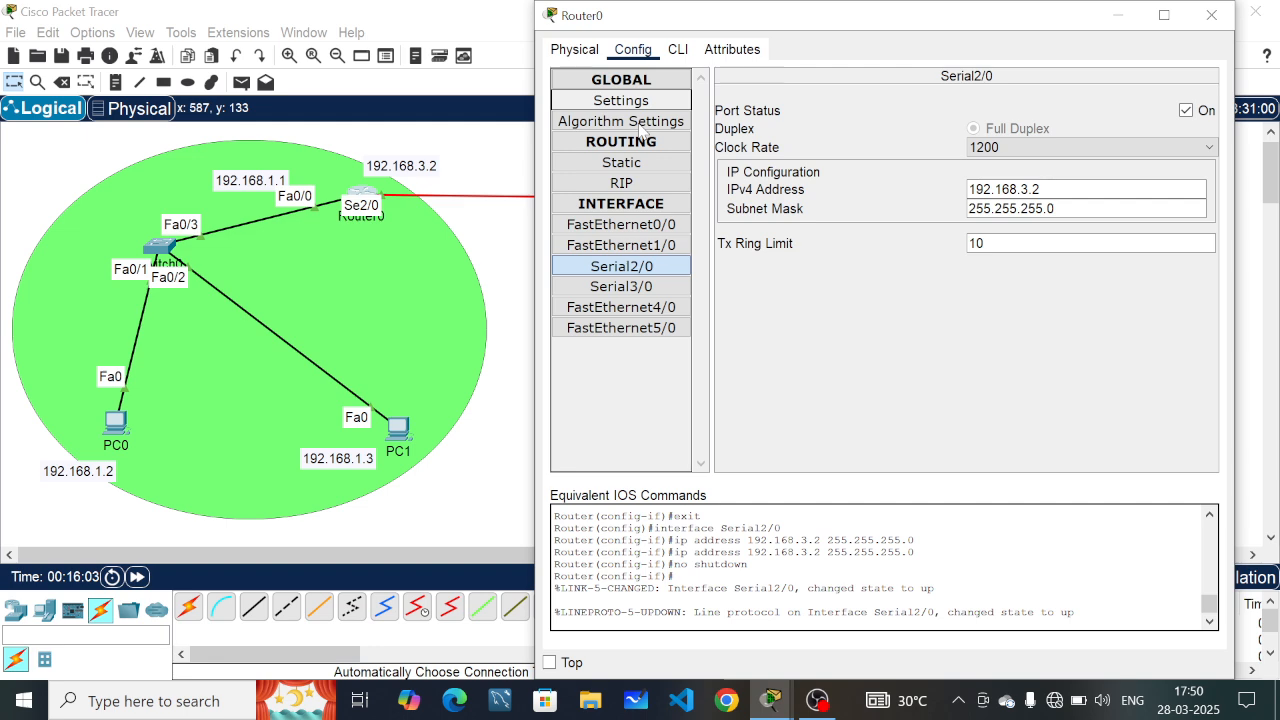
left_click(621, 162)
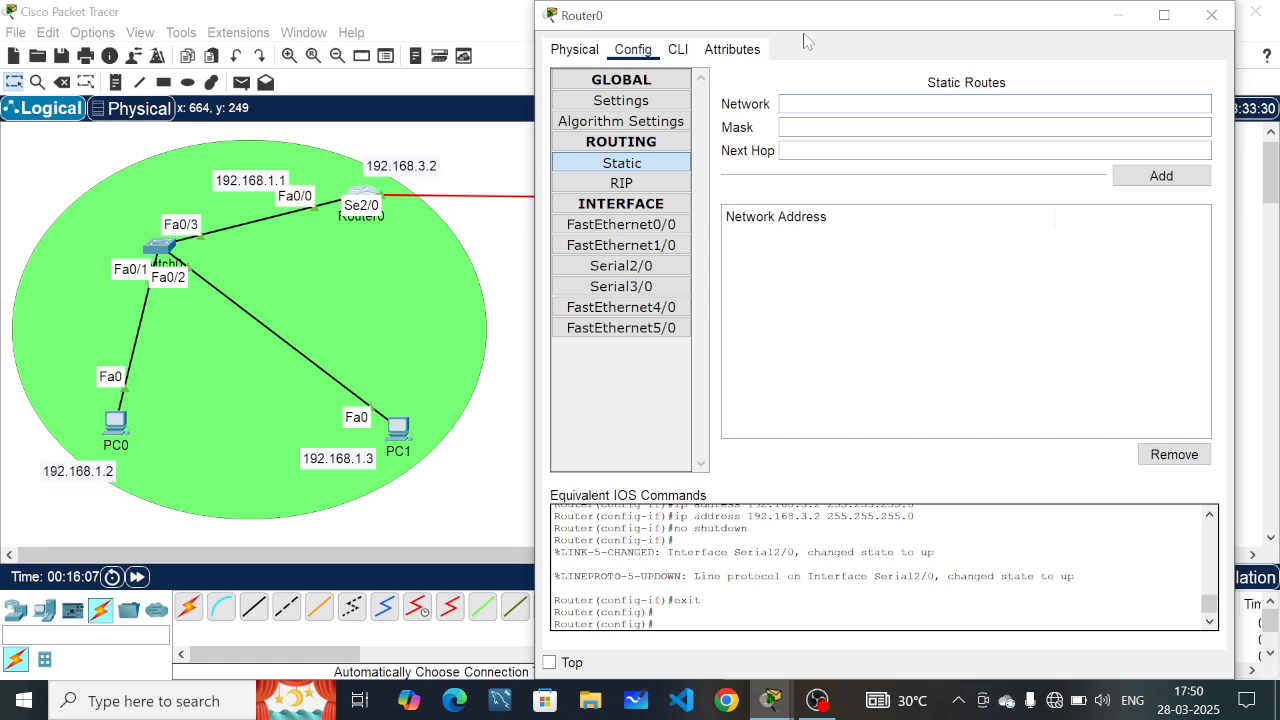
left_click_drag(806, 15, 250, 292)
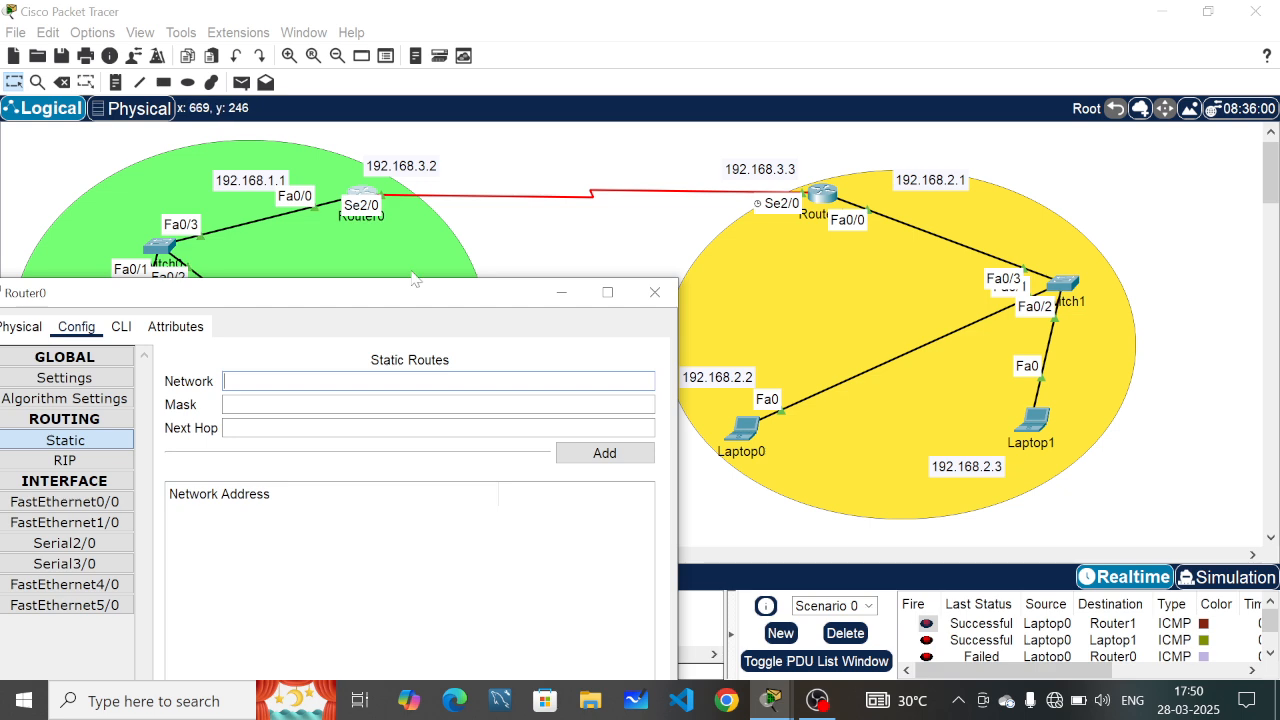
type("192.168")
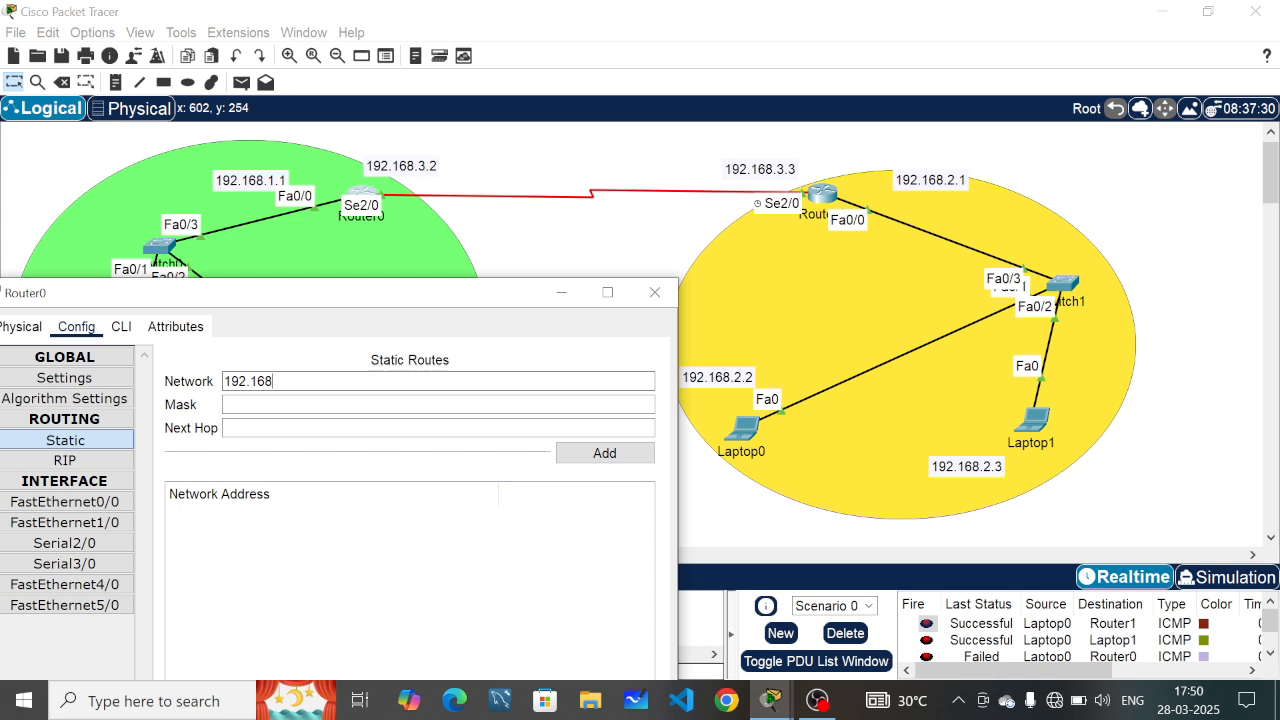
type(".2.0")
left_click(300, 405)
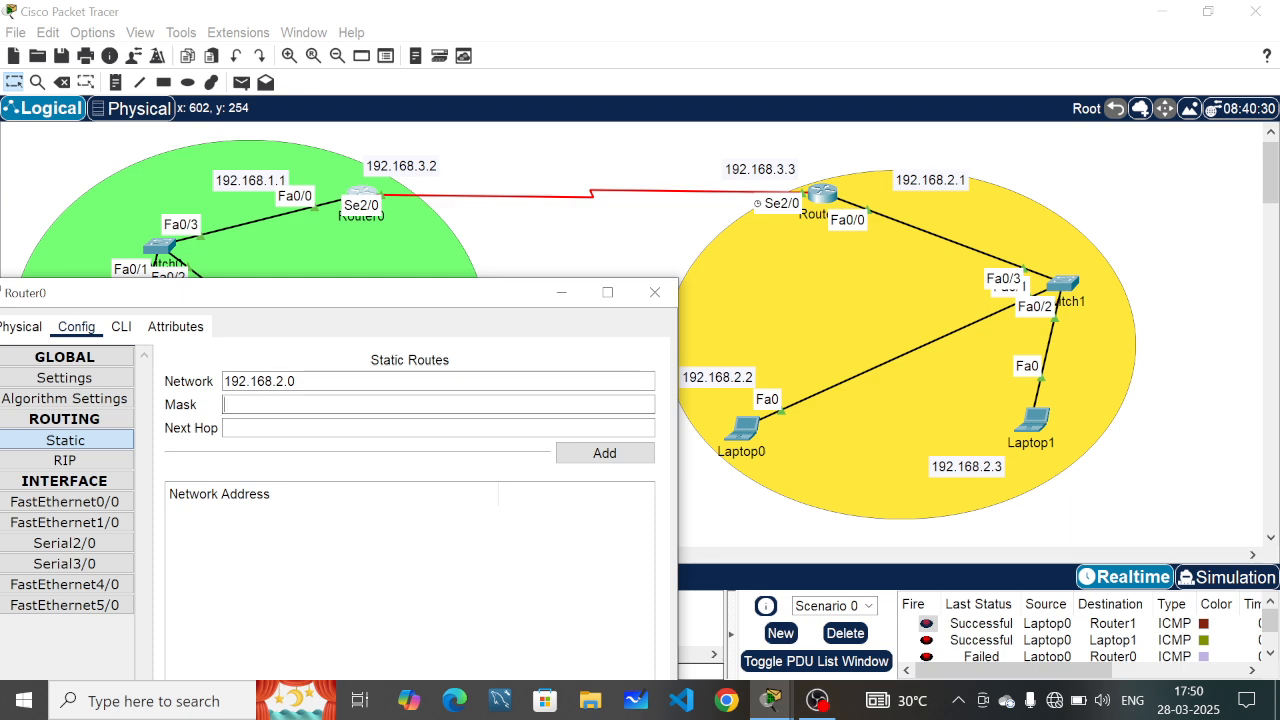
type("255.255.255.0")
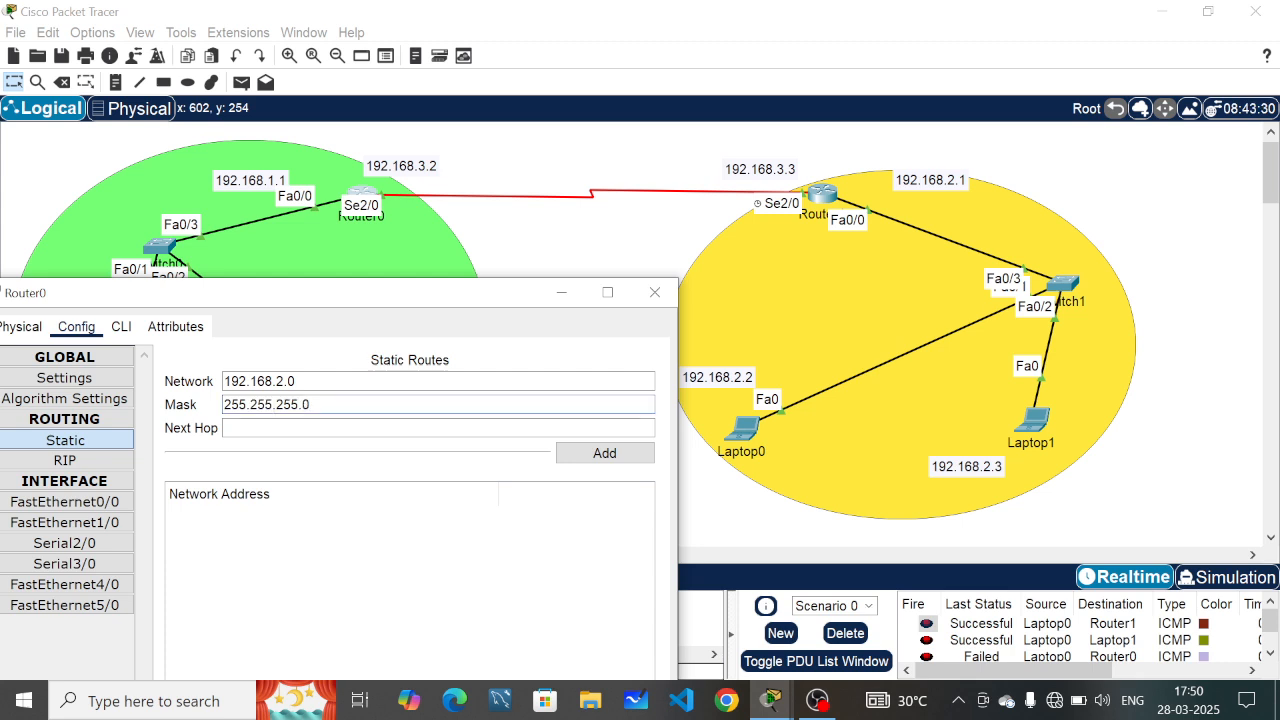
left_click(400, 428)
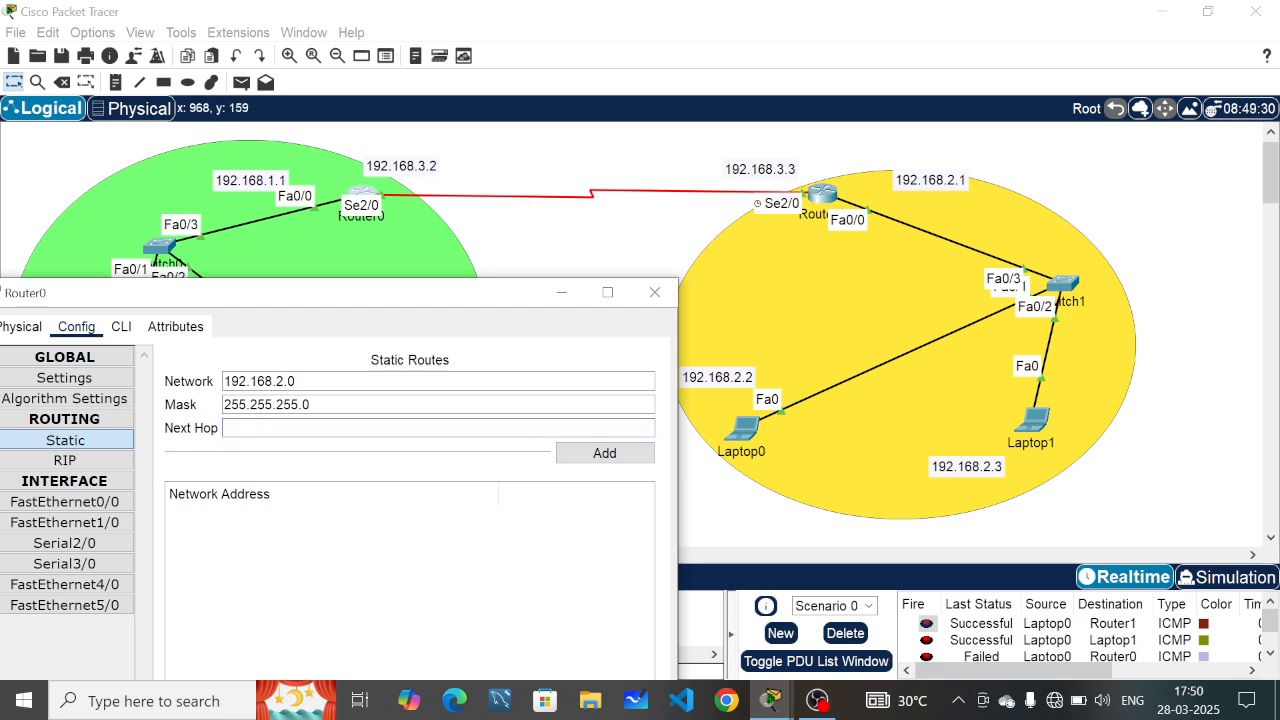
type("192.168.3.3")
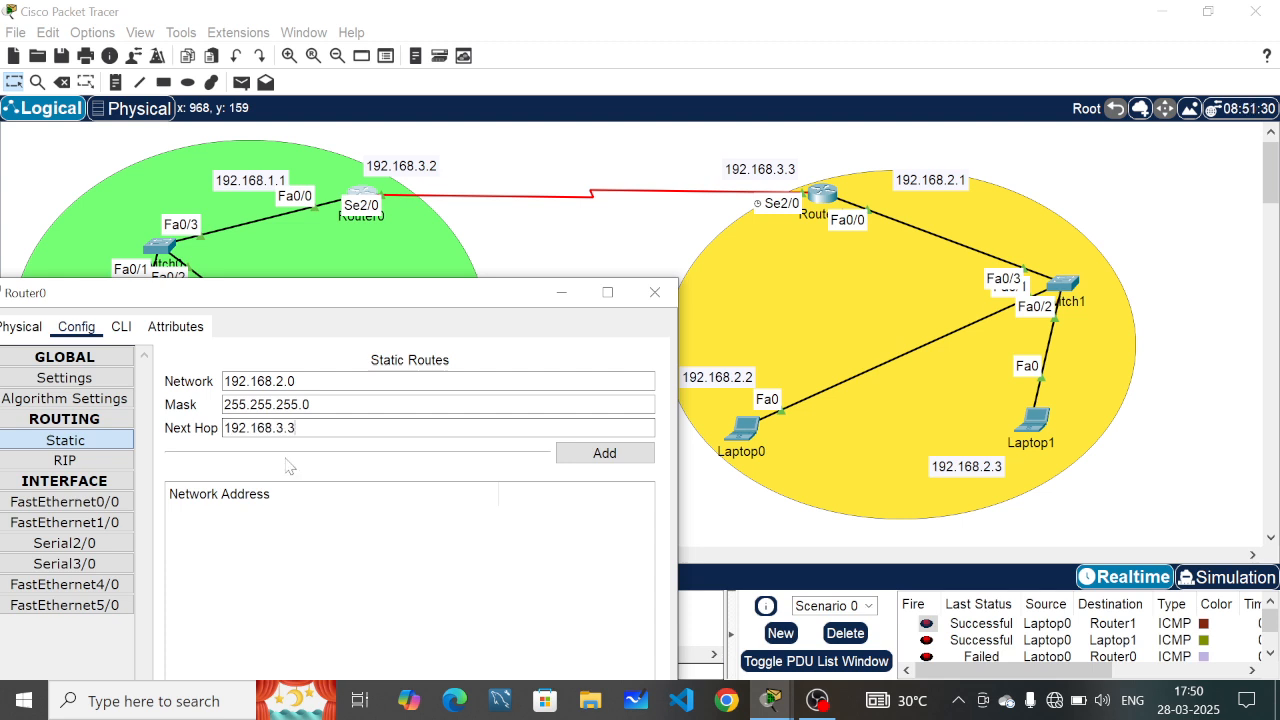
left_click(600, 458)
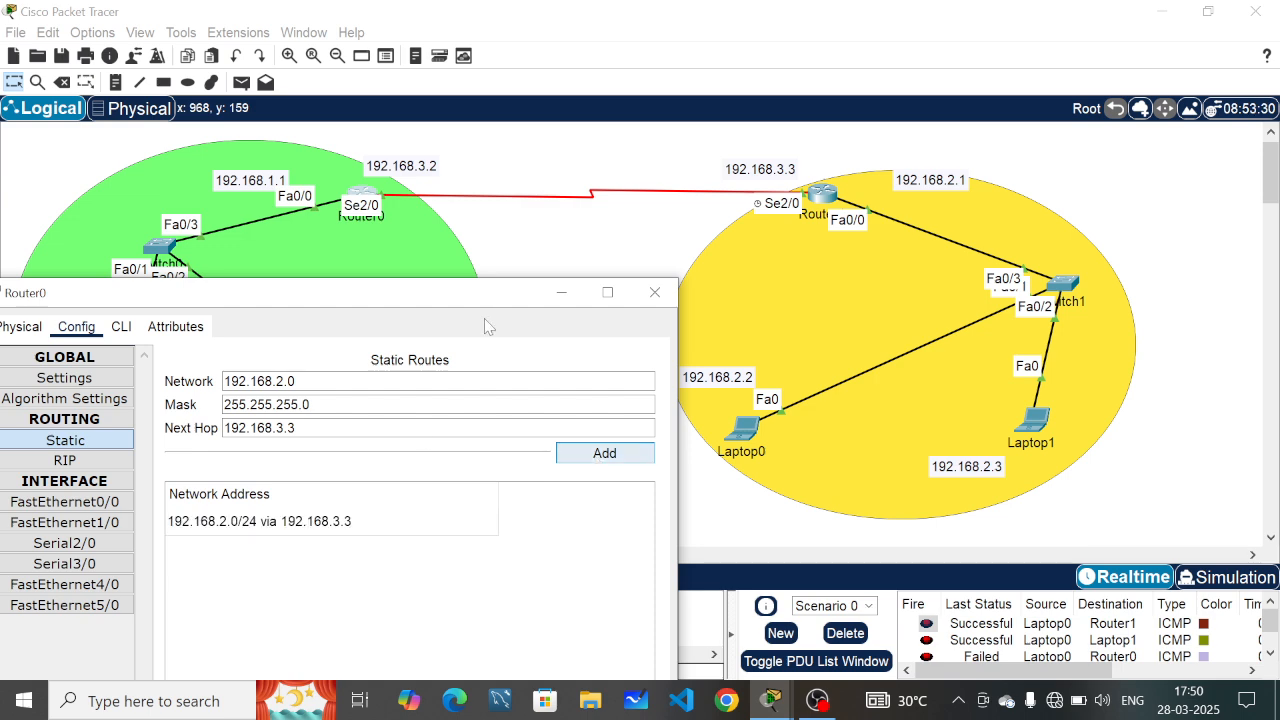
left_click(655, 296)
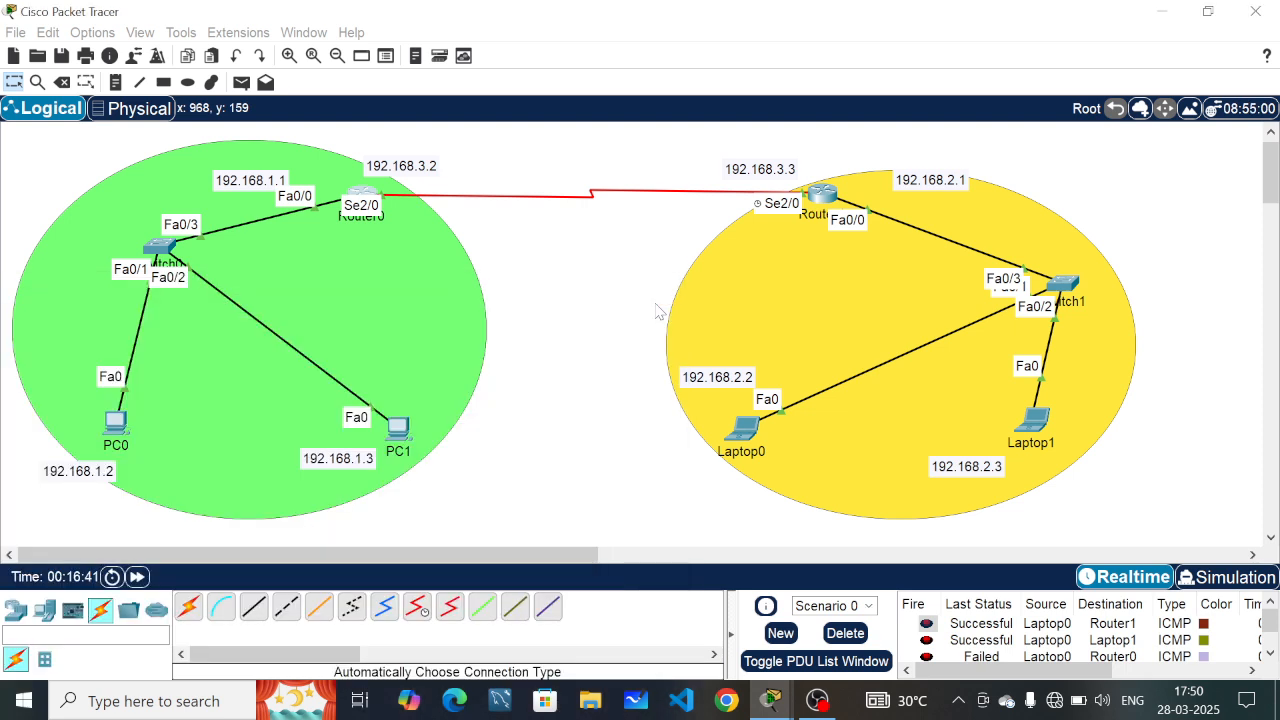
Step: Open Router1's static routing configuration and enter network 192.168.1.0 with mask 255.255.255.0
left_click(823, 197)
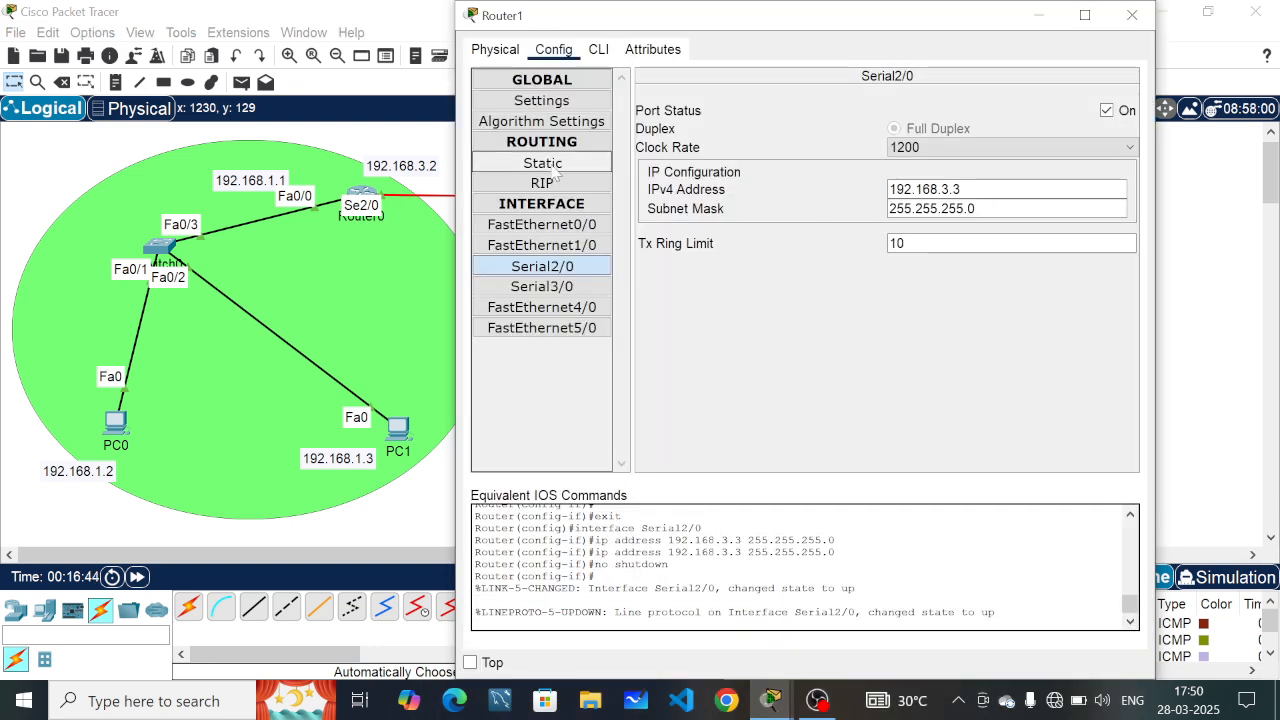
left_click(548, 166)
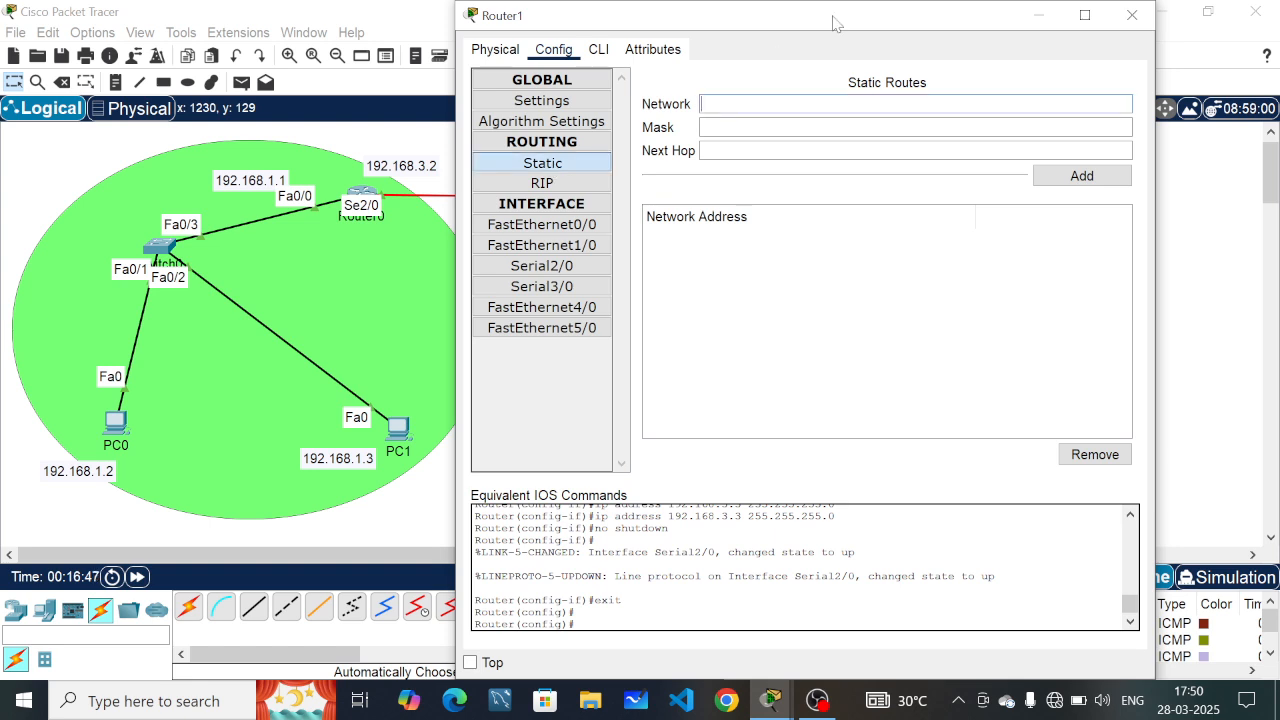
left_click_drag(836, 22, 941, 369)
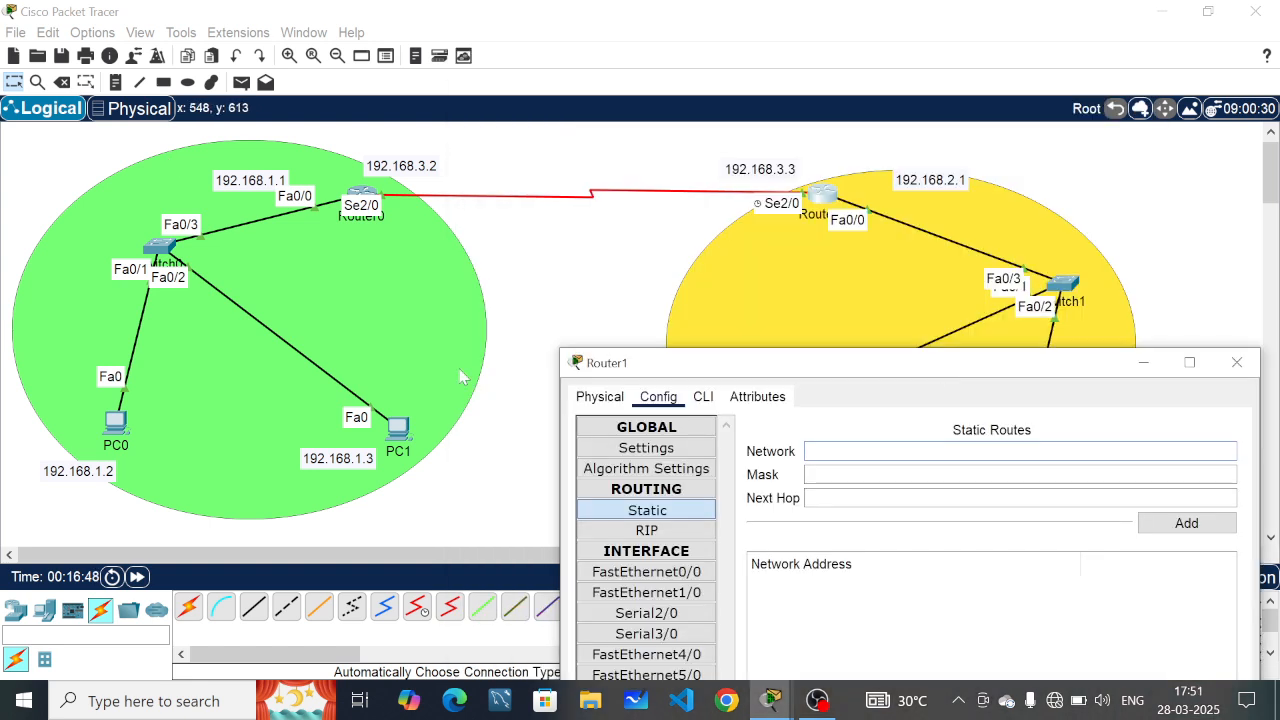
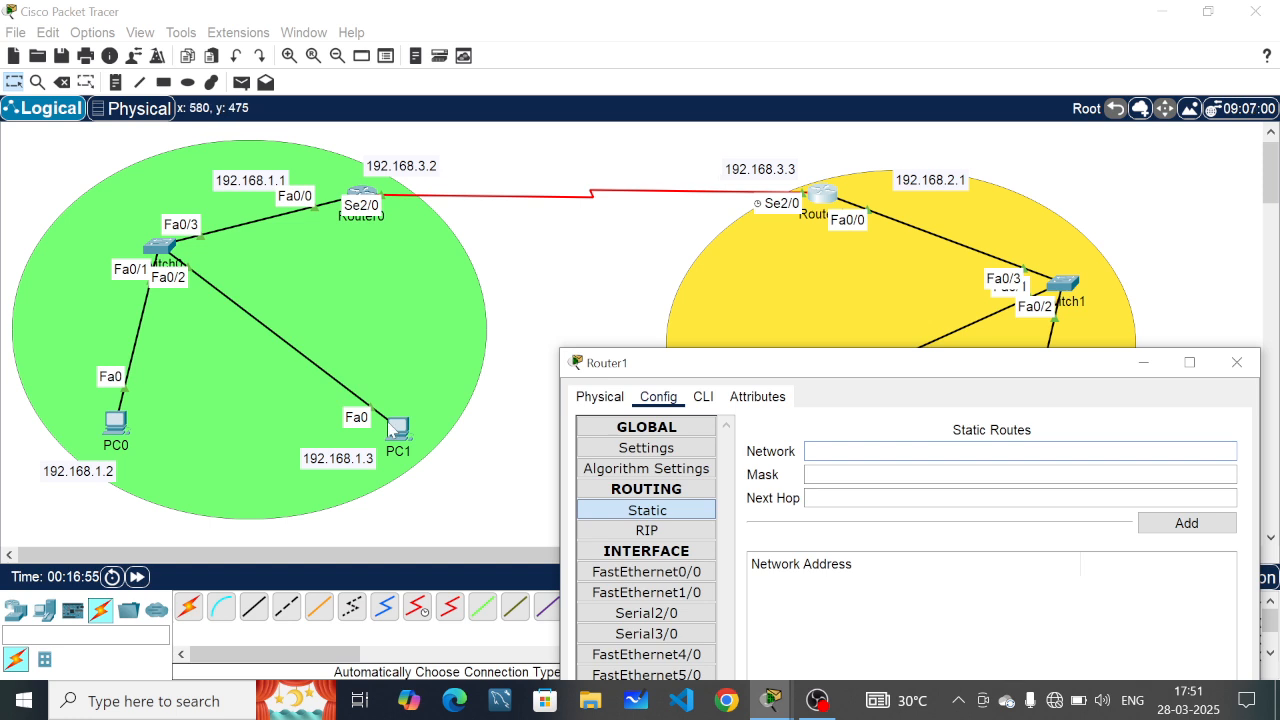
left_click_drag(684, 361, 602, 136)
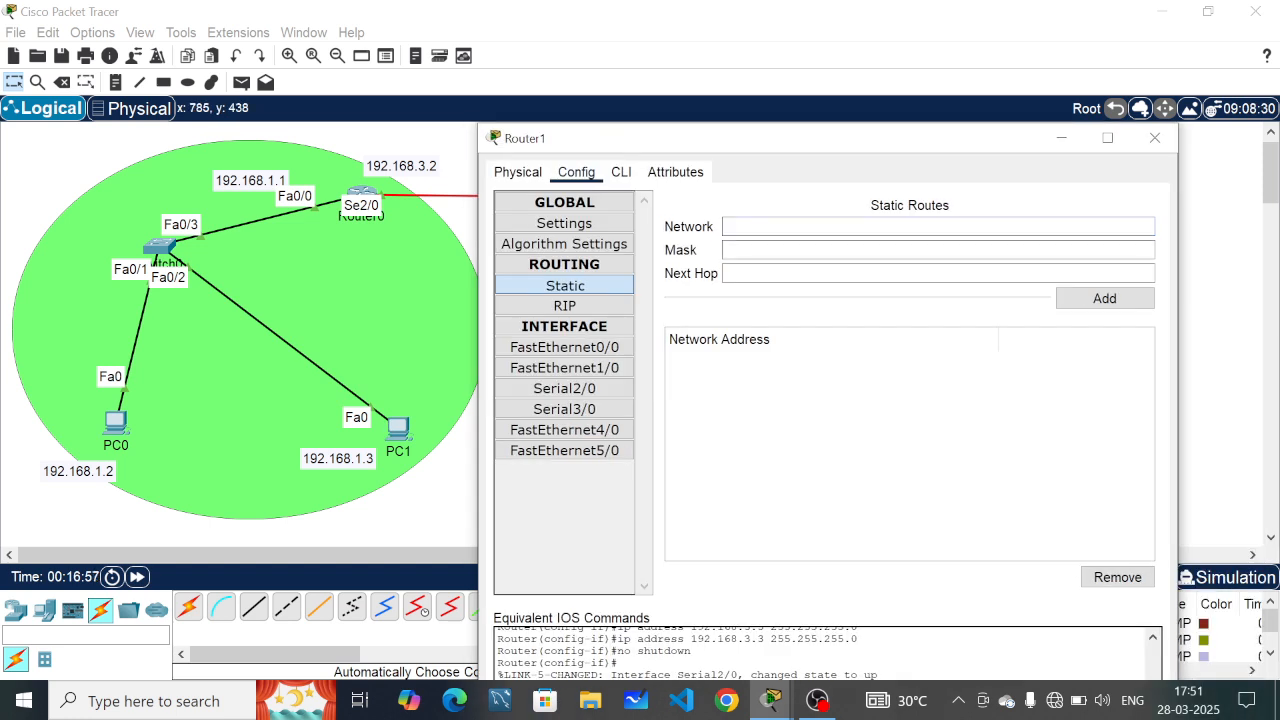
type("192,.168")
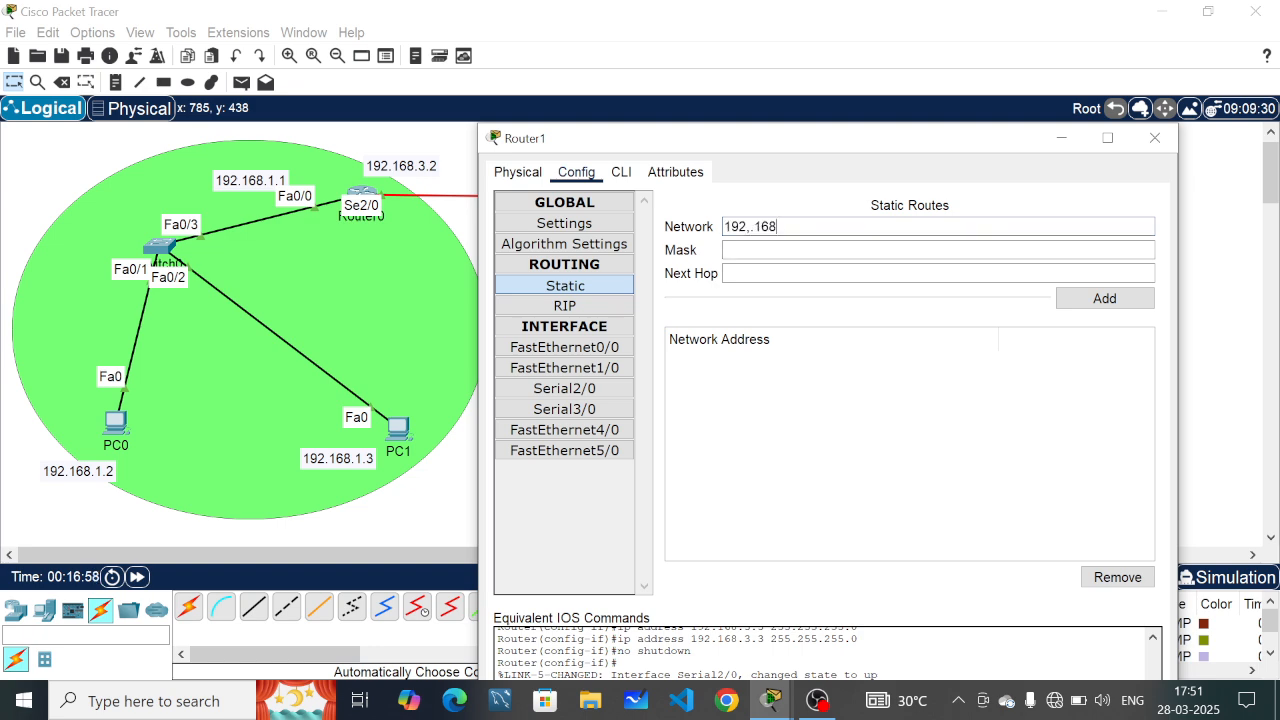
key("BackSpace")
key("BackSpace")
key("BackSpace")
key("BackSpace")
key("BackSpace")
type(".168.")
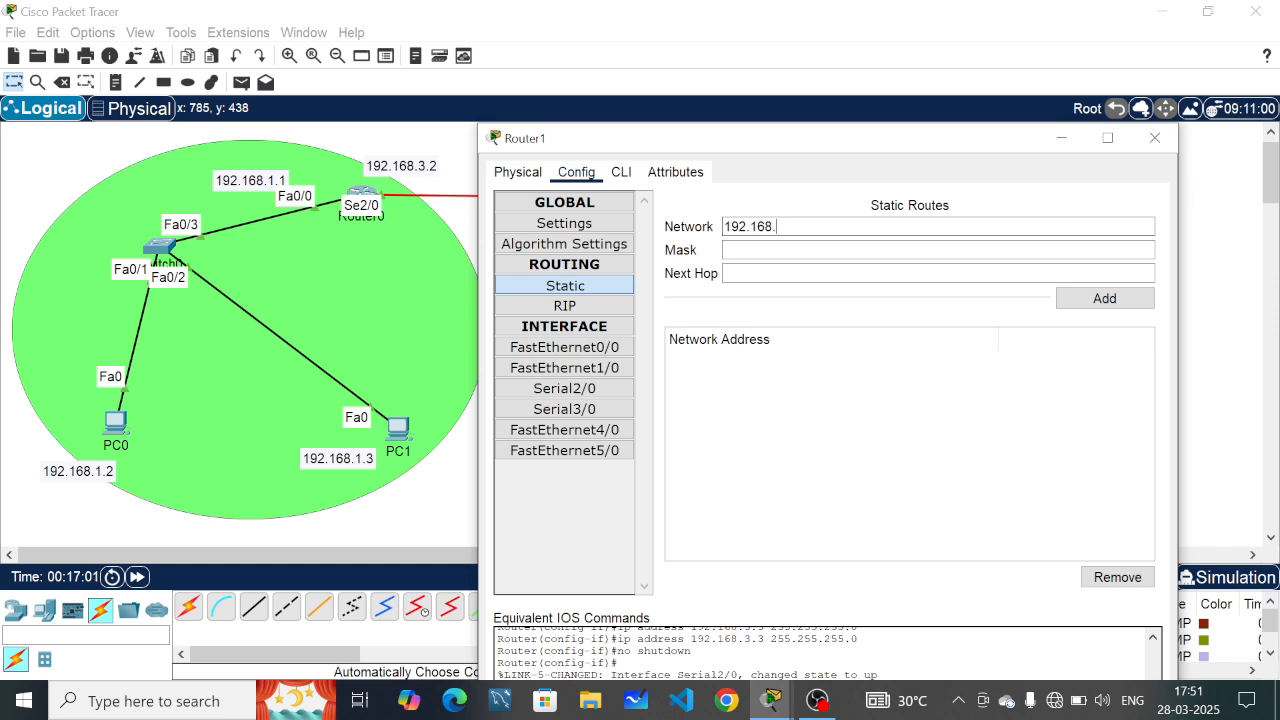
type("1.0")
key("Tab")
type("255")
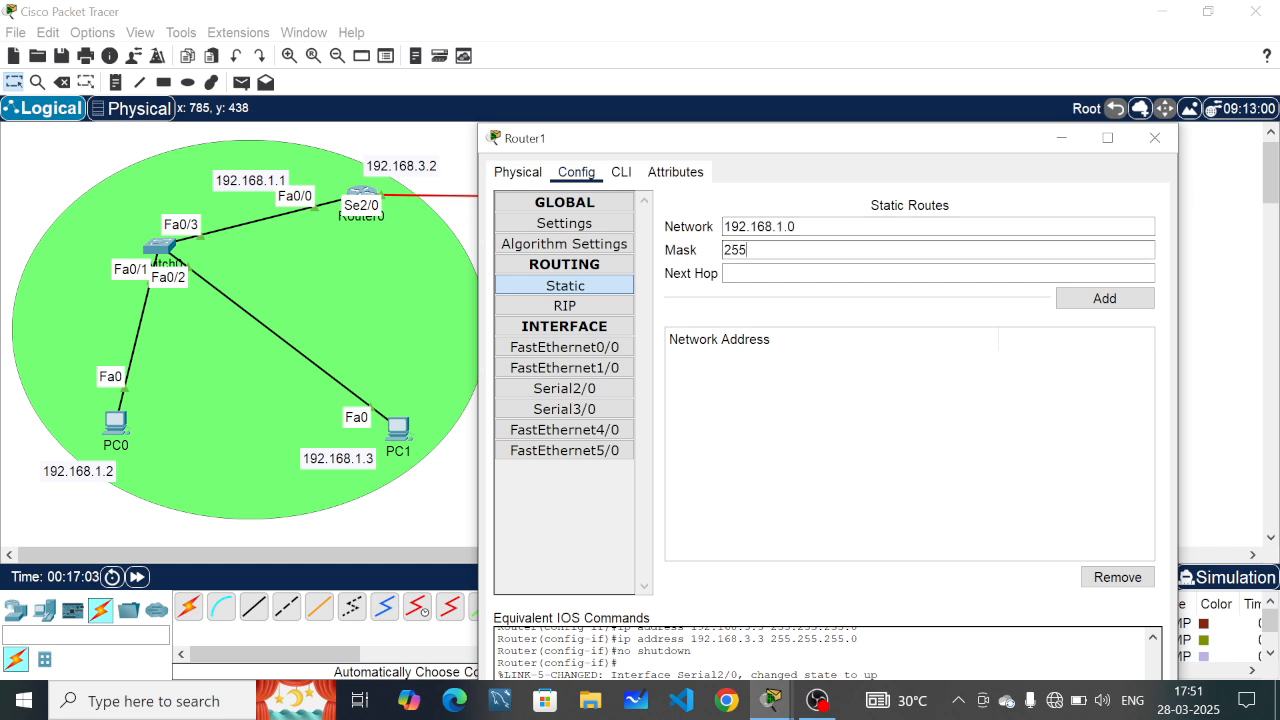
type(".255.255.0")
key("Tab")
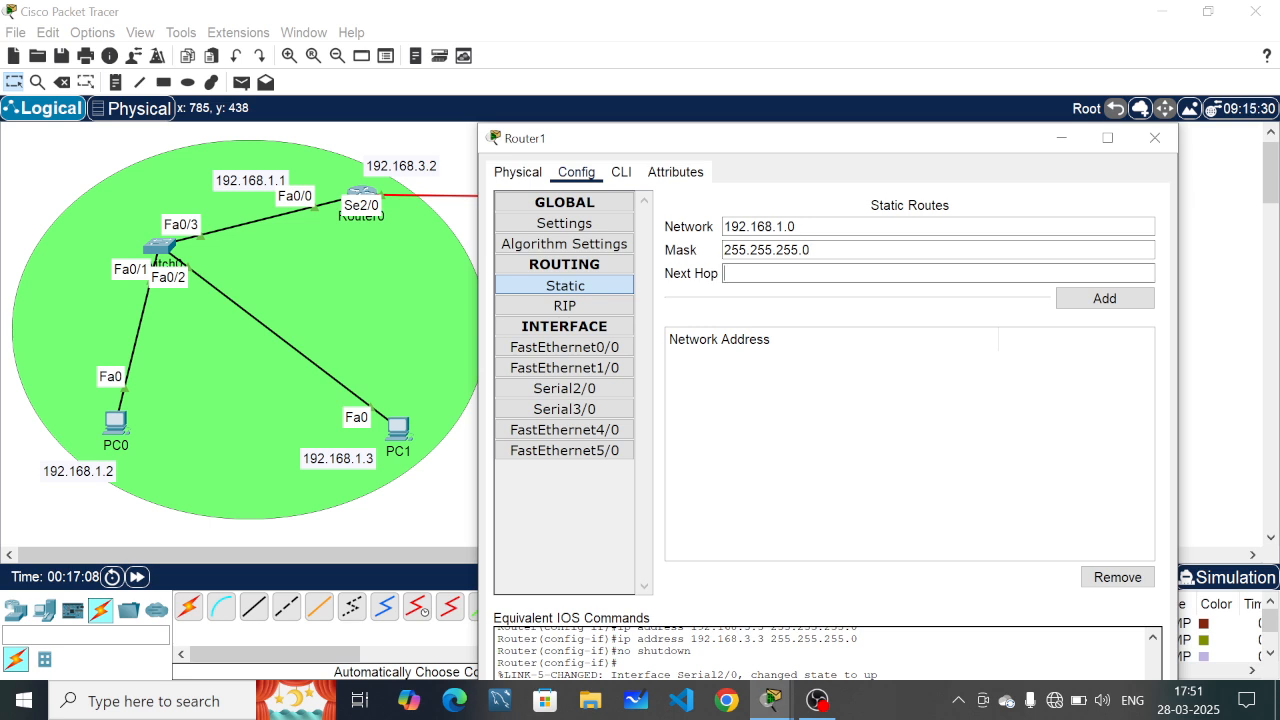
Step: Set the route's next hop to 192.168.3.2, add the static route, and close Router1's window
left_click_drag(871, 147, 865, 313)
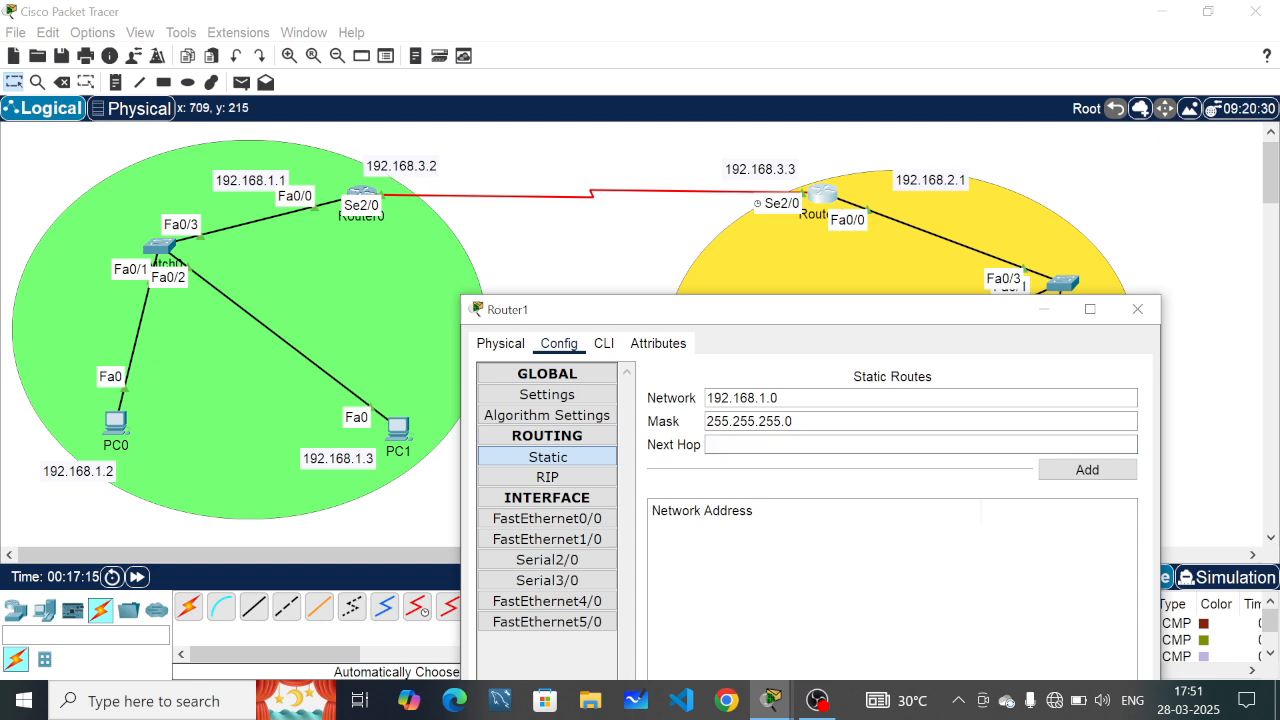
type("192.168.3.2")
left_click_drag(867, 317, 818, 78)
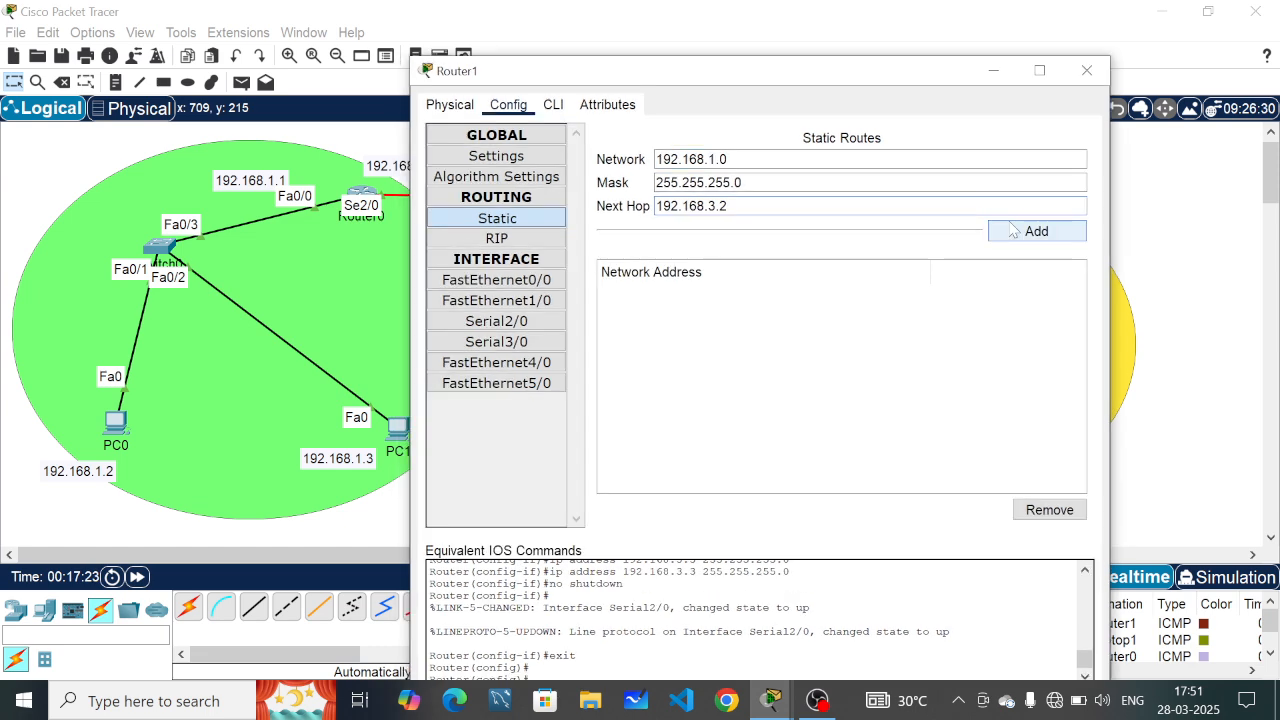
left_click(1012, 231)
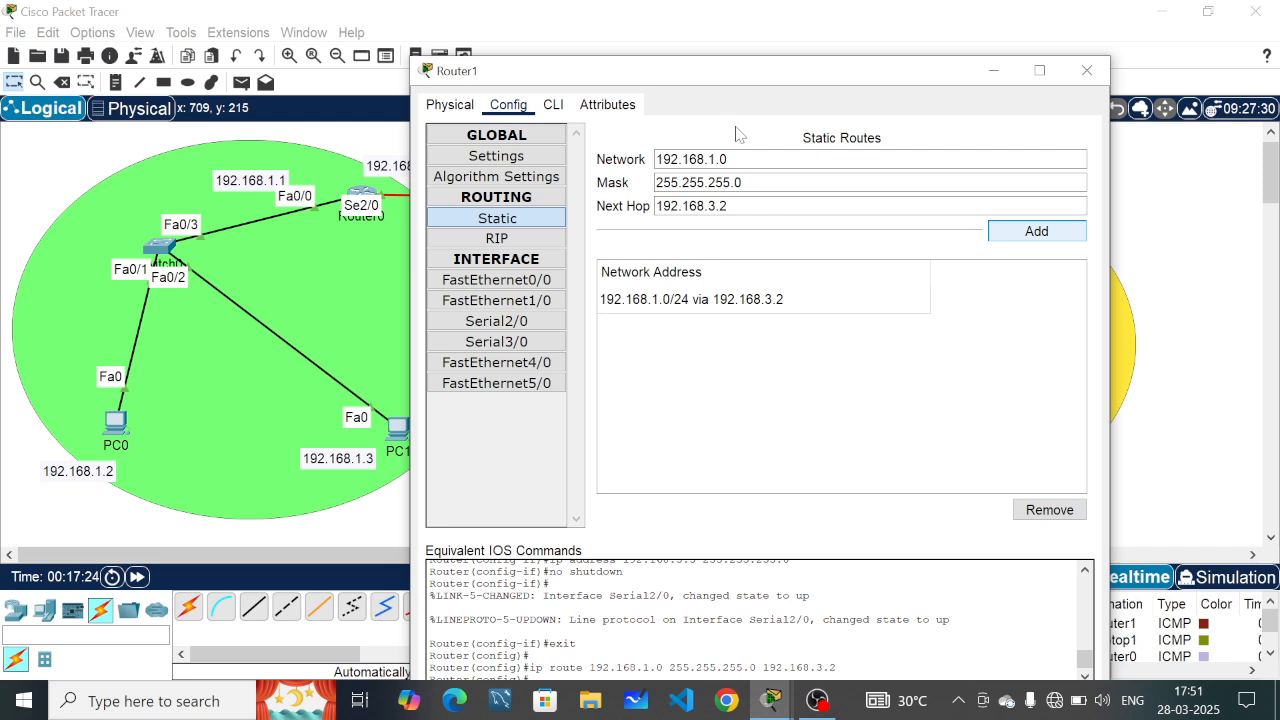
left_click_drag(738, 71, 745, 32)
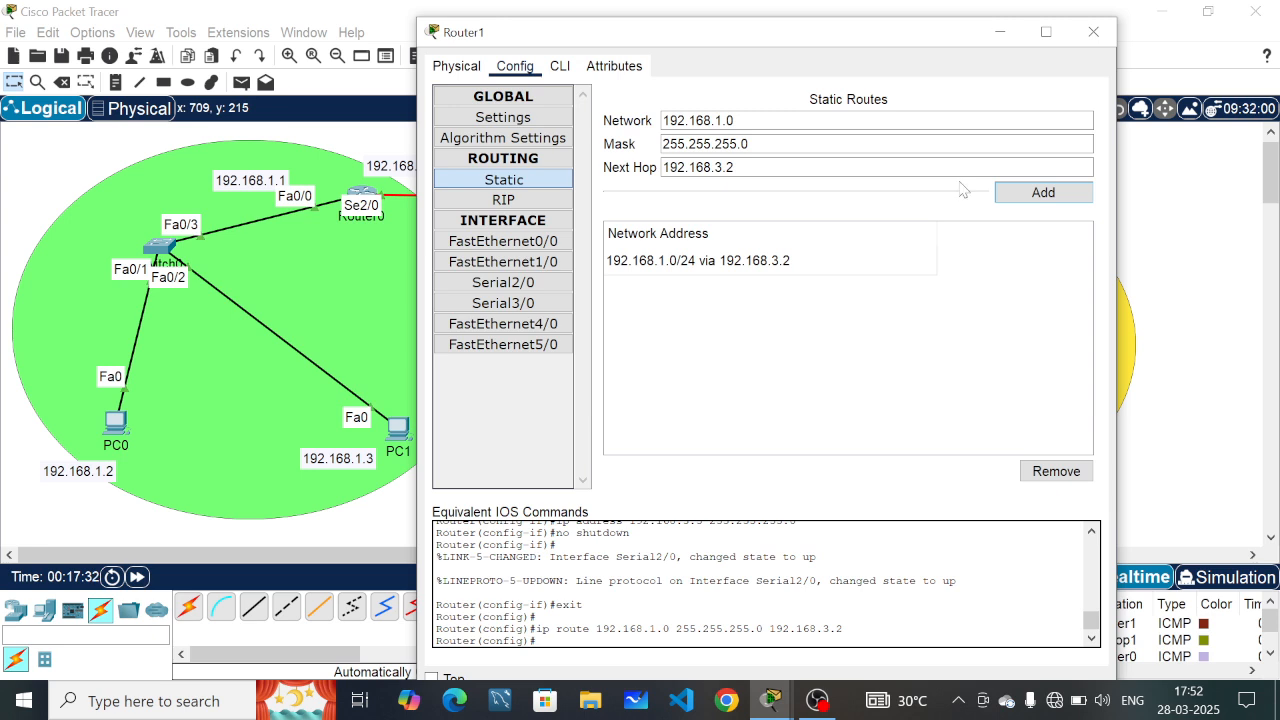
left_click(1094, 32)
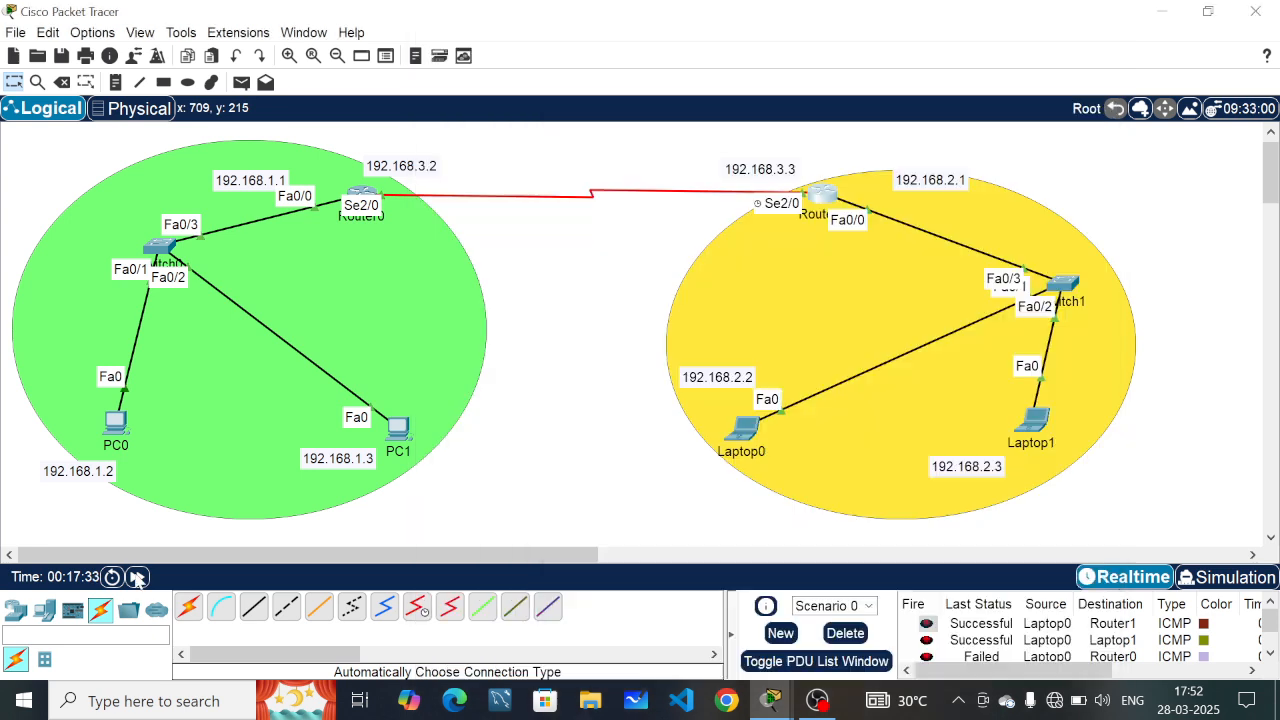
Step: Fast-forward the network time twice and delete the PDUs of Scenario 0
left_click(137, 578)
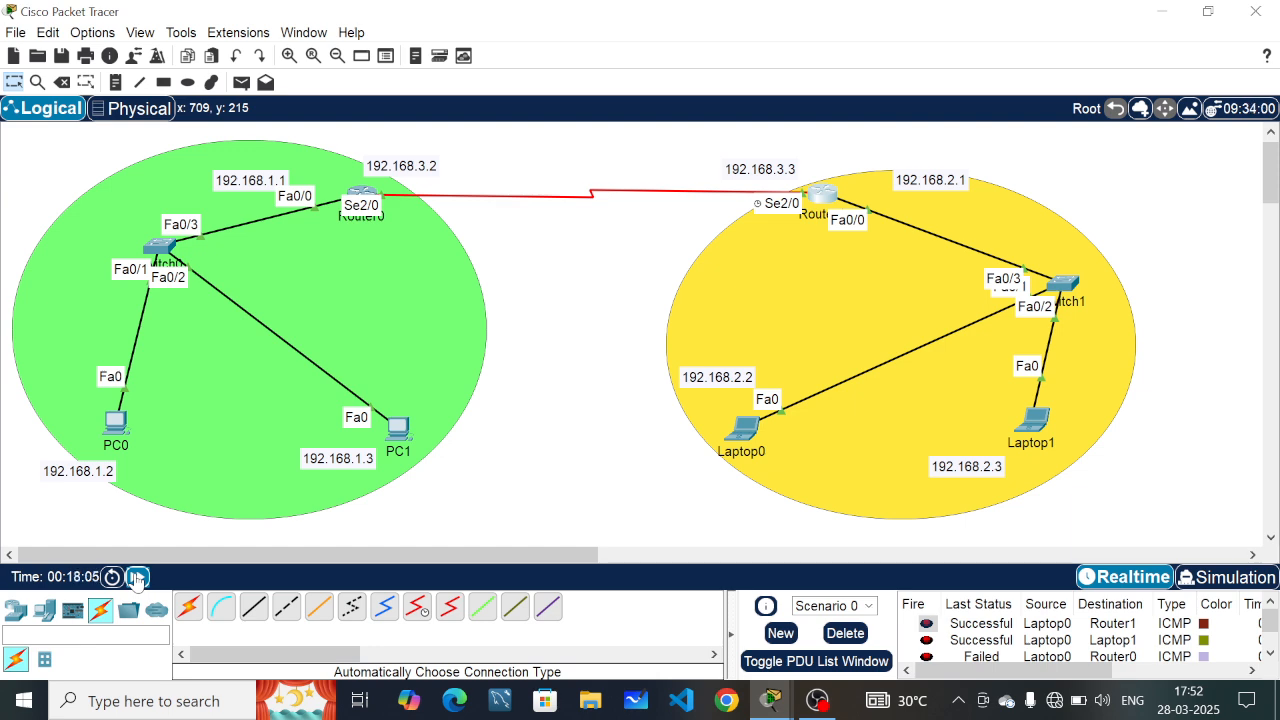
left_click(137, 578)
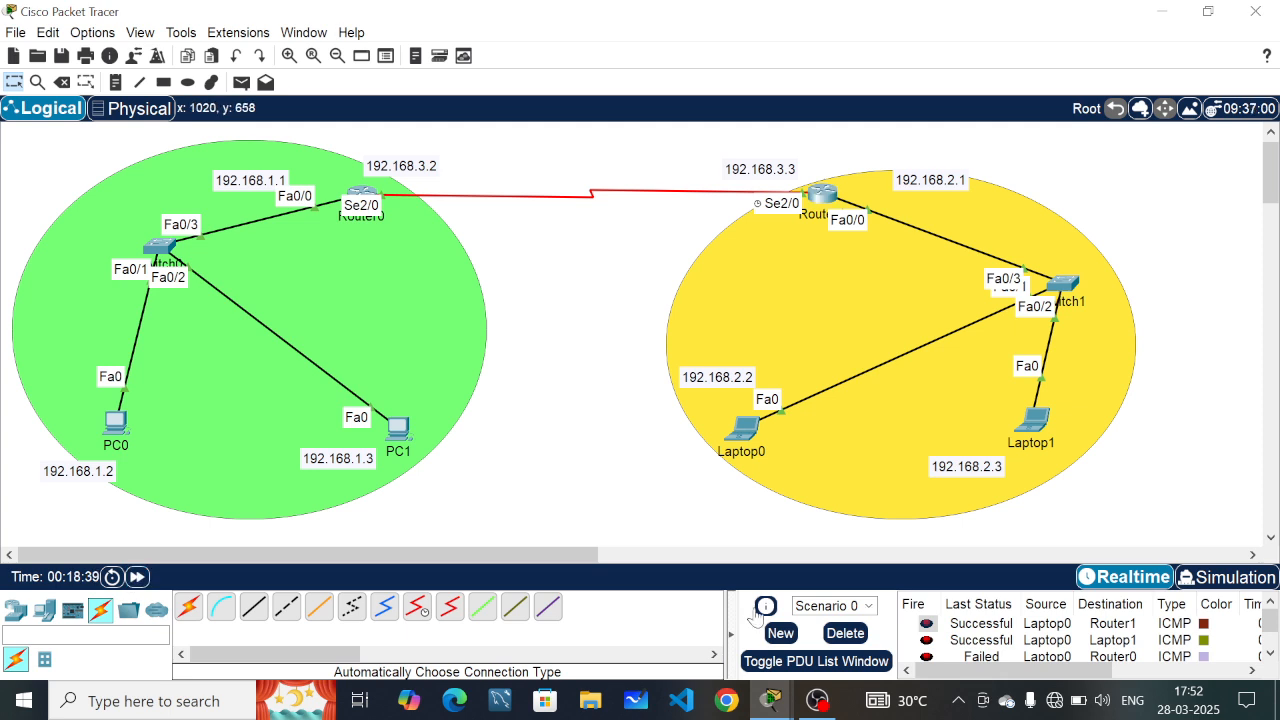
left_click(845, 633)
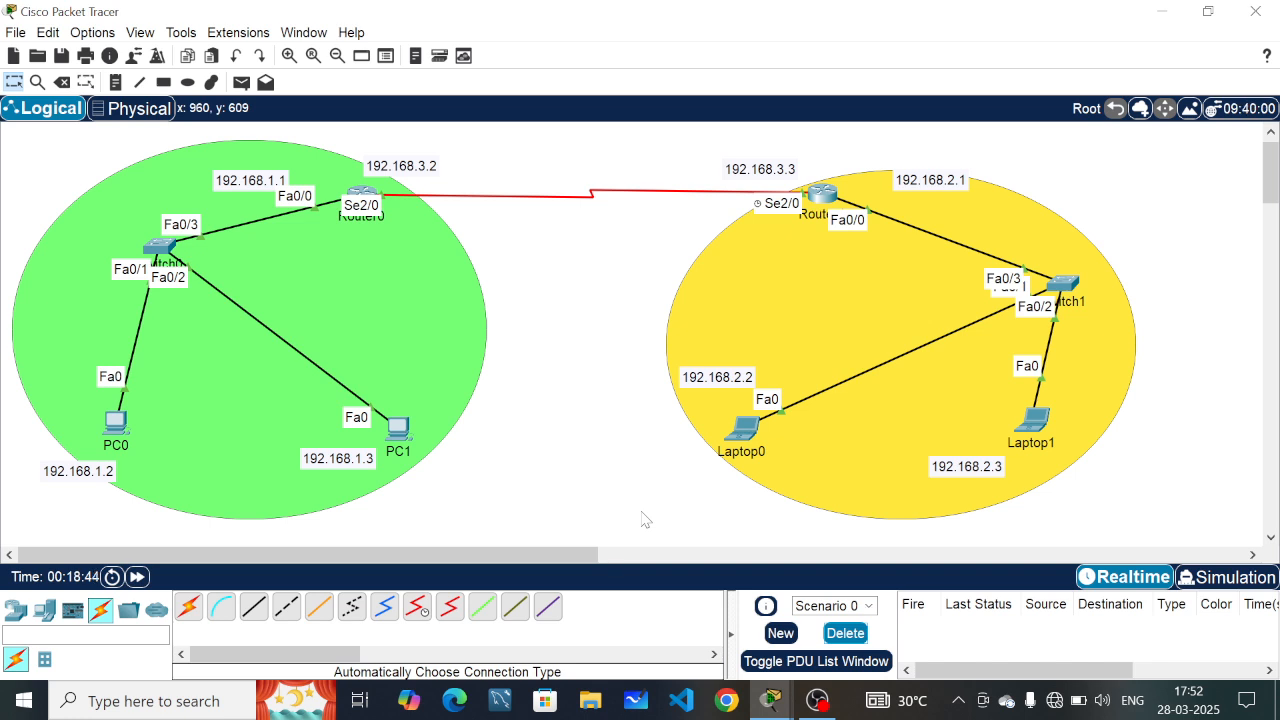
Step: Test connectivity between the two LANs with simple PDUs from PC1 to Router1 and from PC1 to Laptop0
left_click(241, 84)
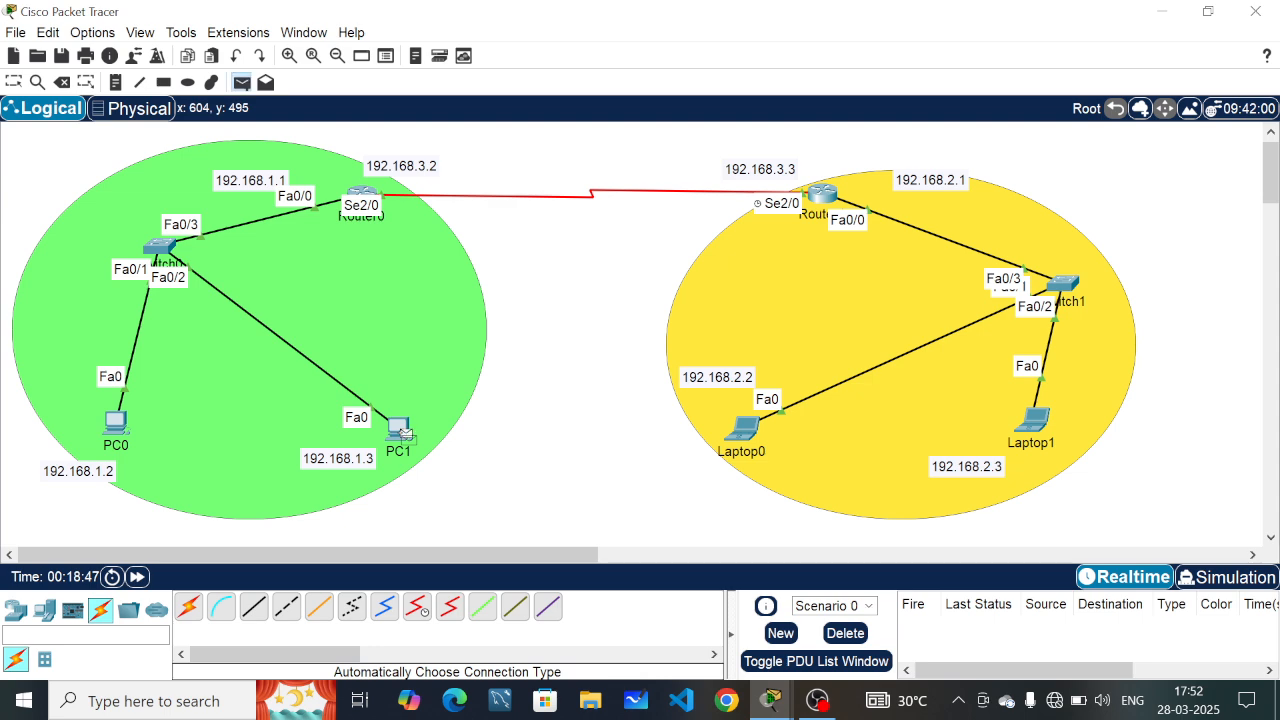
left_click(402, 428)
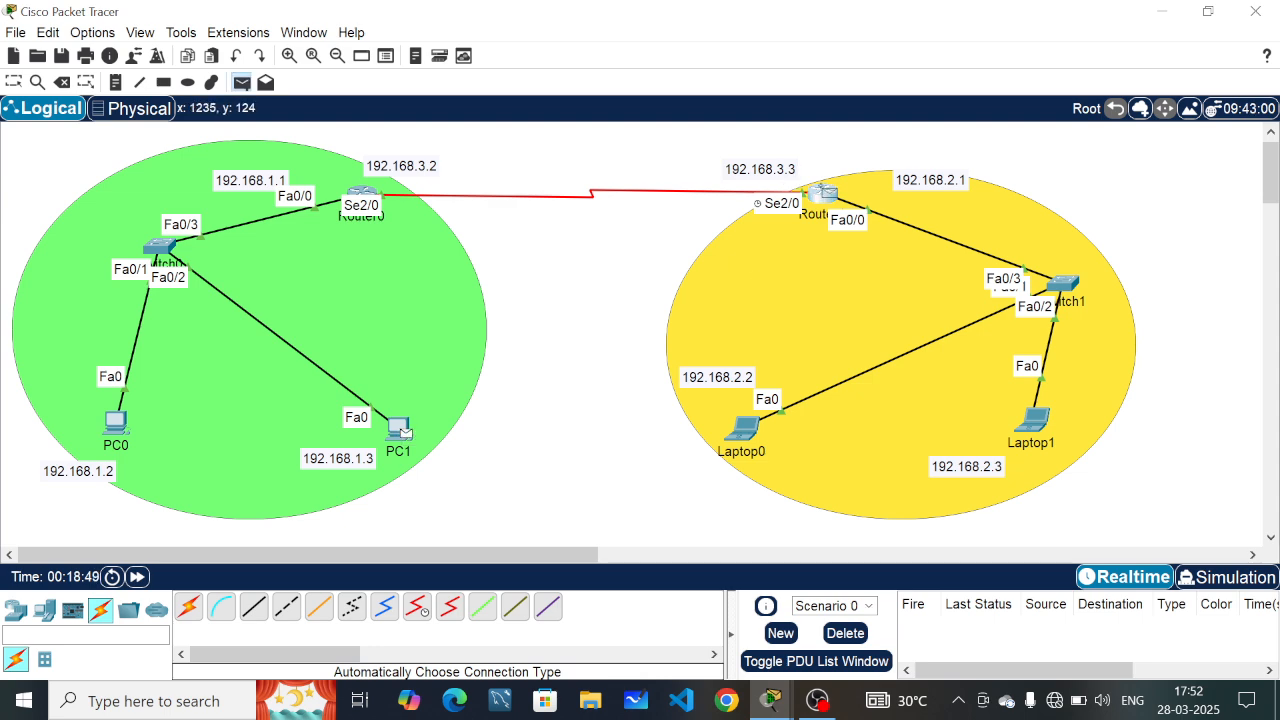
left_click(822, 194)
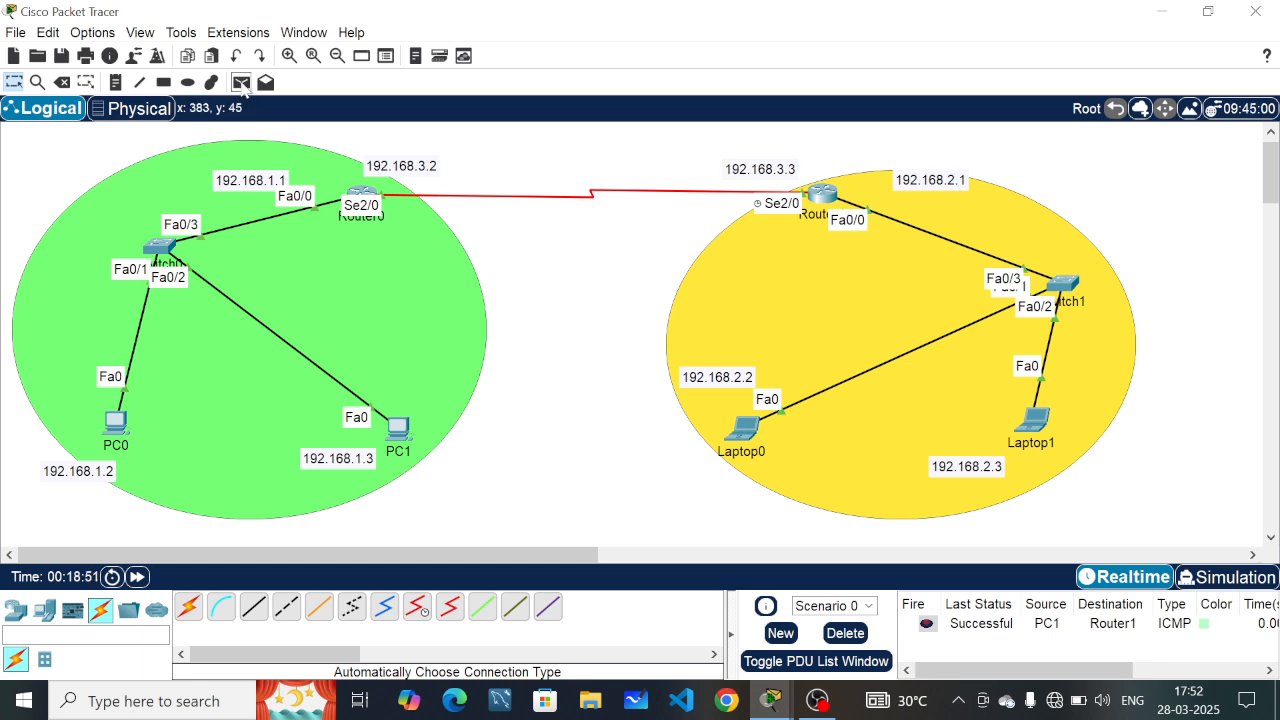
left_click(242, 86)
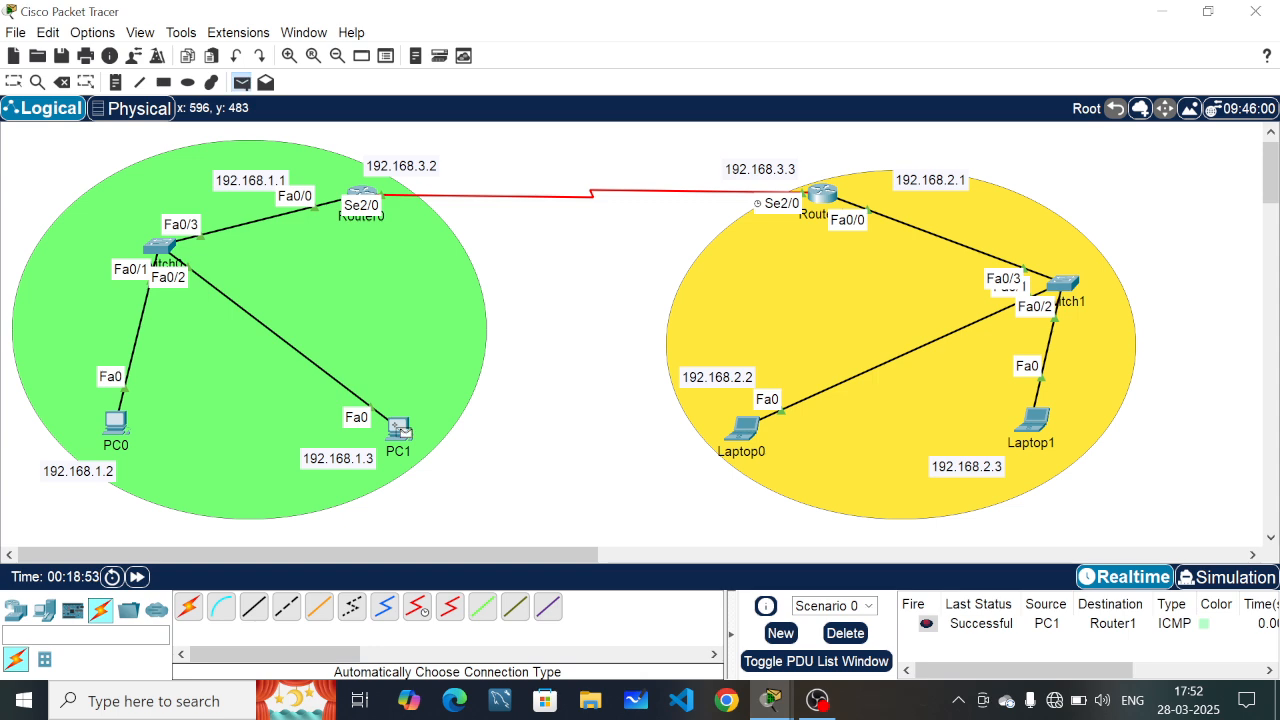
left_click(400, 430)
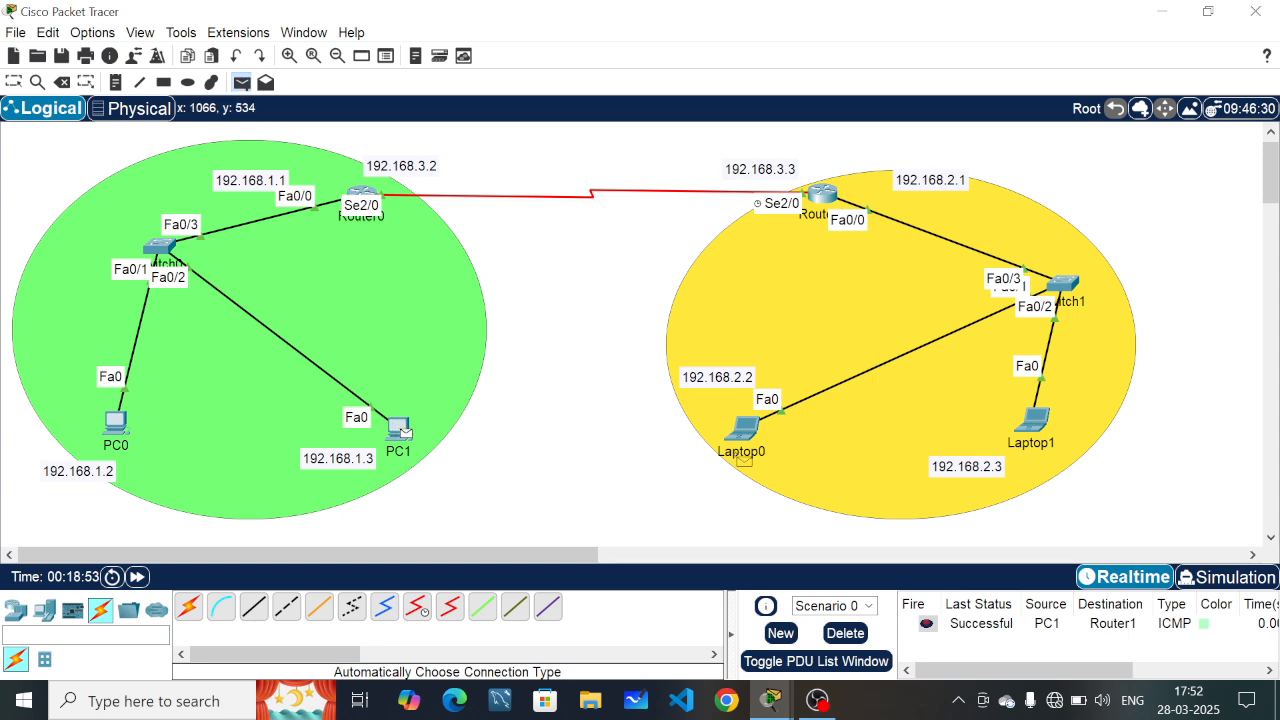
left_click(748, 430)
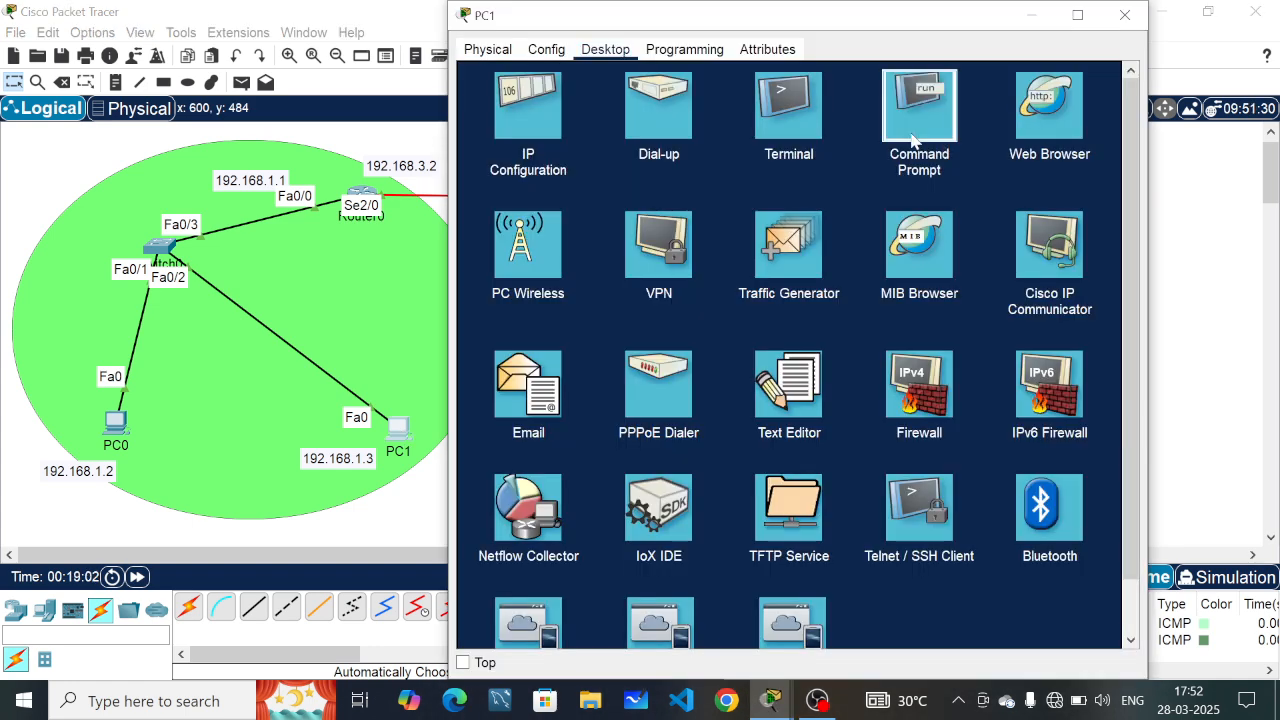
Step: Open the Command Prompt on PC1 and ping Laptop0 at 192.168.2.2
left_click(912, 140)
left_click_drag(896, 18, 380, 122)
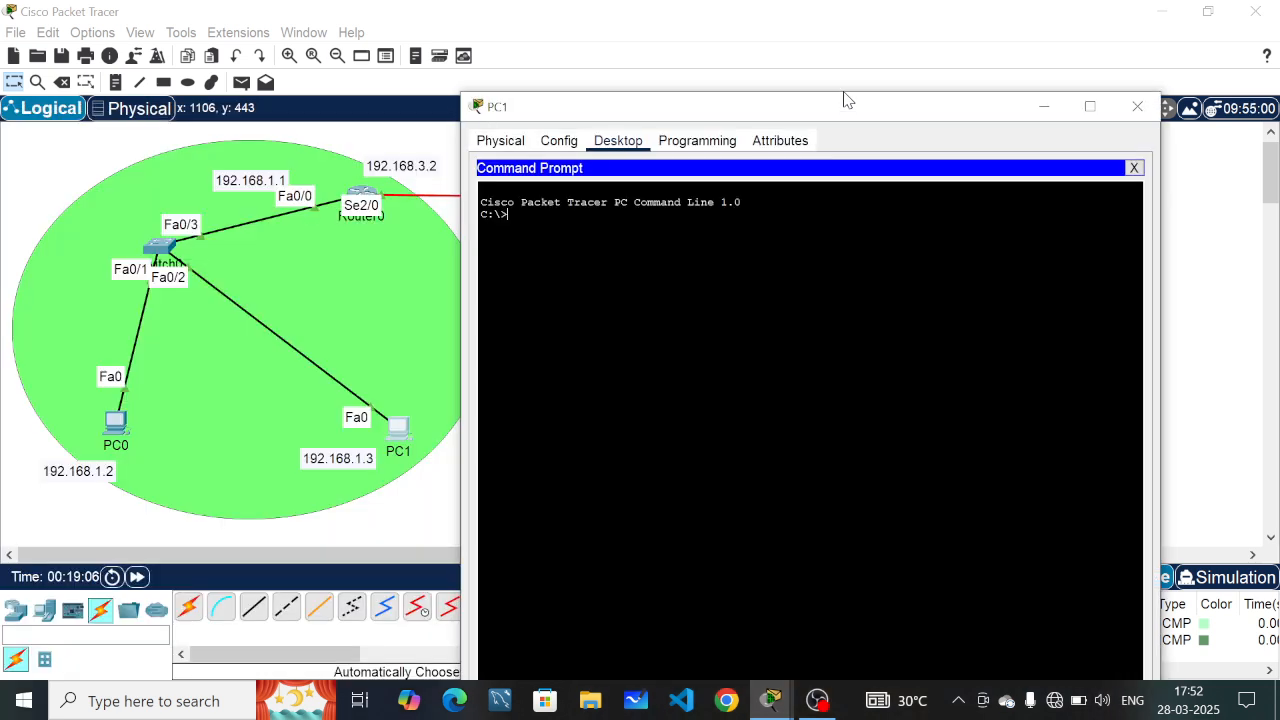
left_click_drag(843, 100, 858, 61)
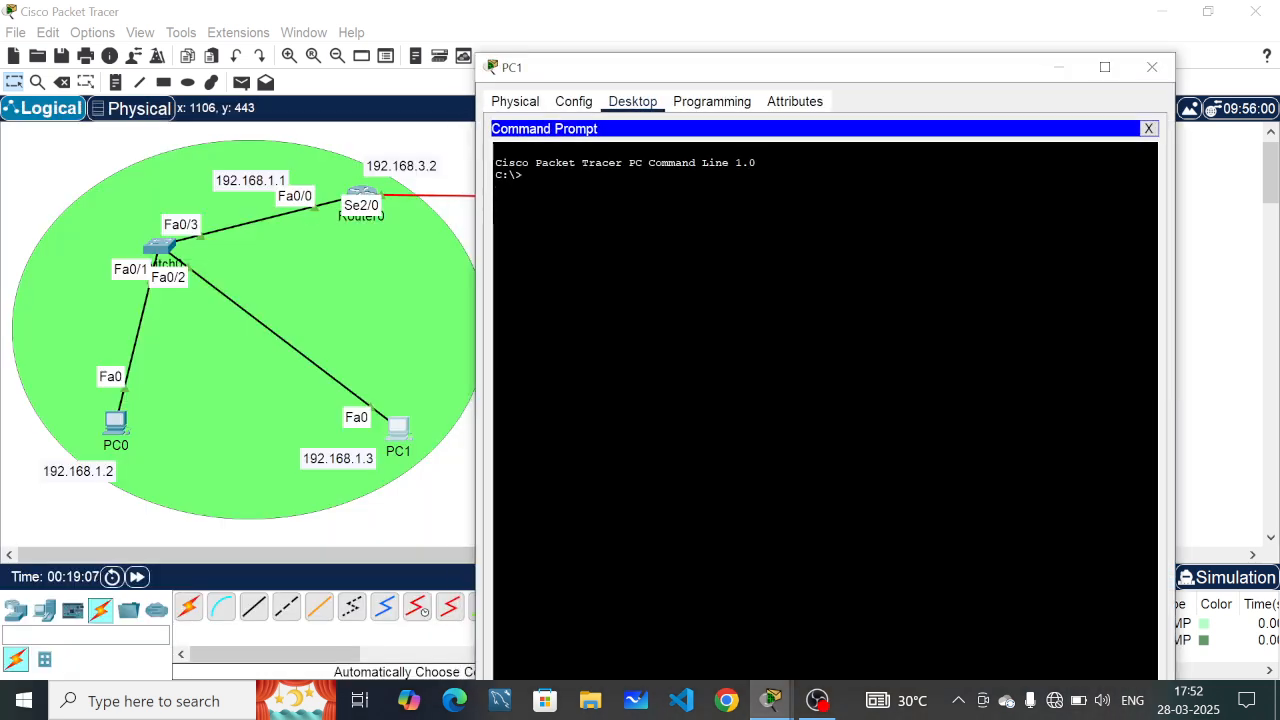
type("ping 19")
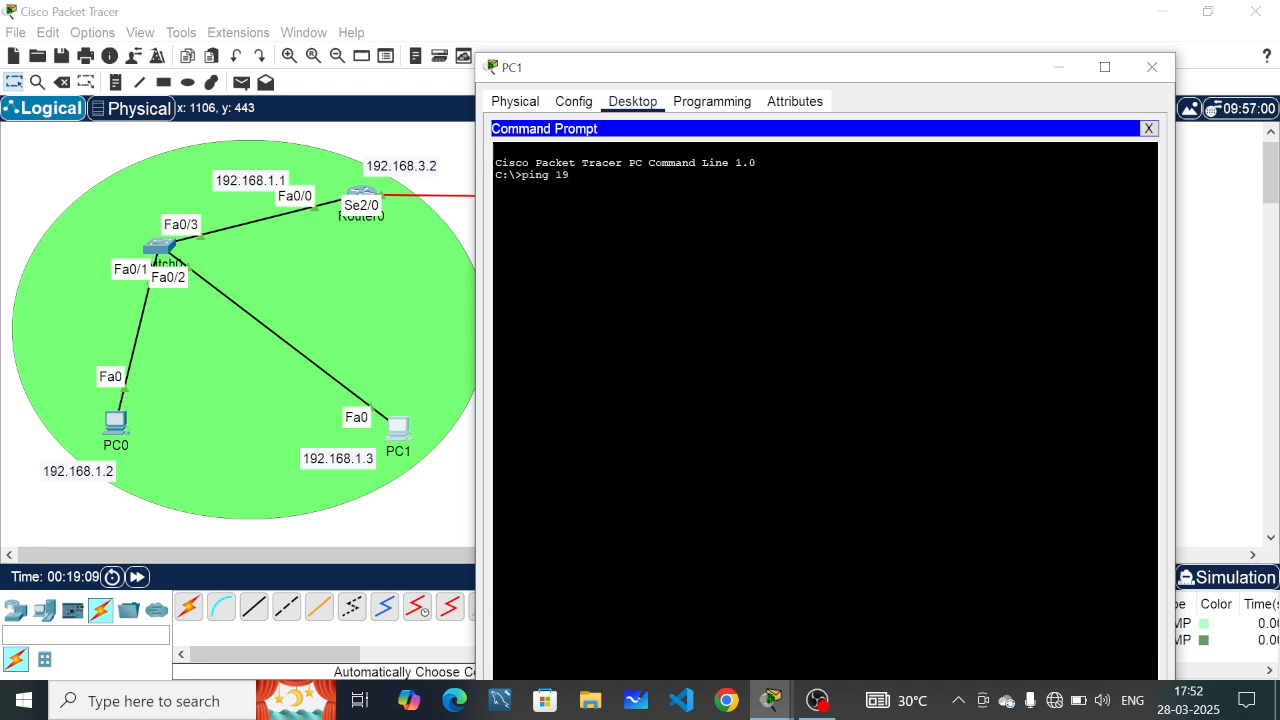
type("2.168.2.2")
left_click_drag(880, 67, 838, 45)
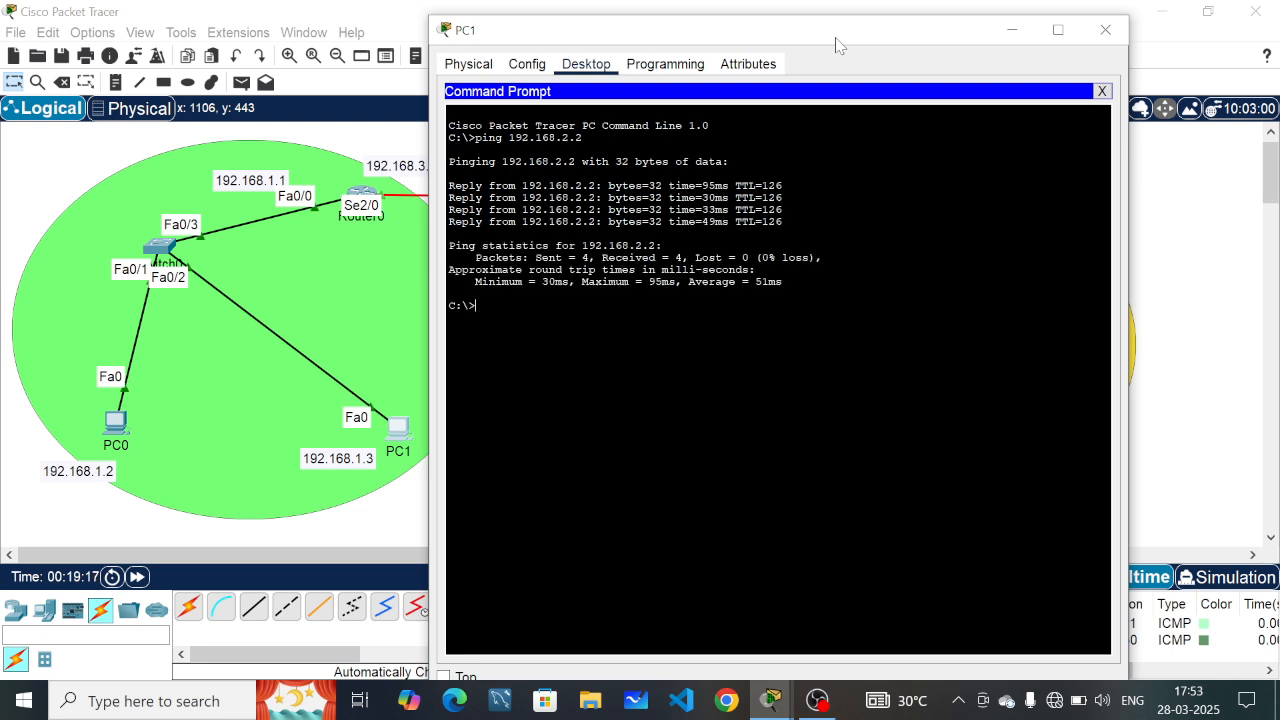
Step: Ping Laptop1 at 192.168.2.3 from PC1 twice
key("Up")
key("BackSpace")
type("3")
left_click_drag(778, 44, 477, 68)
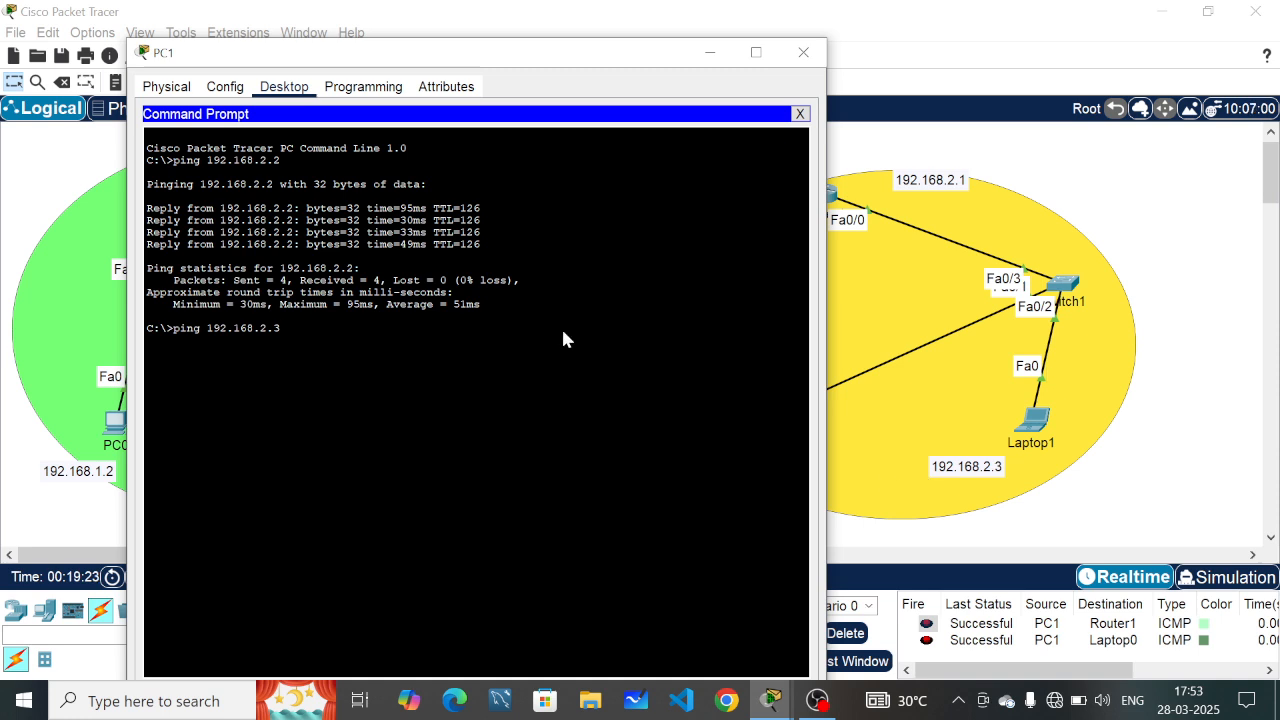
key("Return")
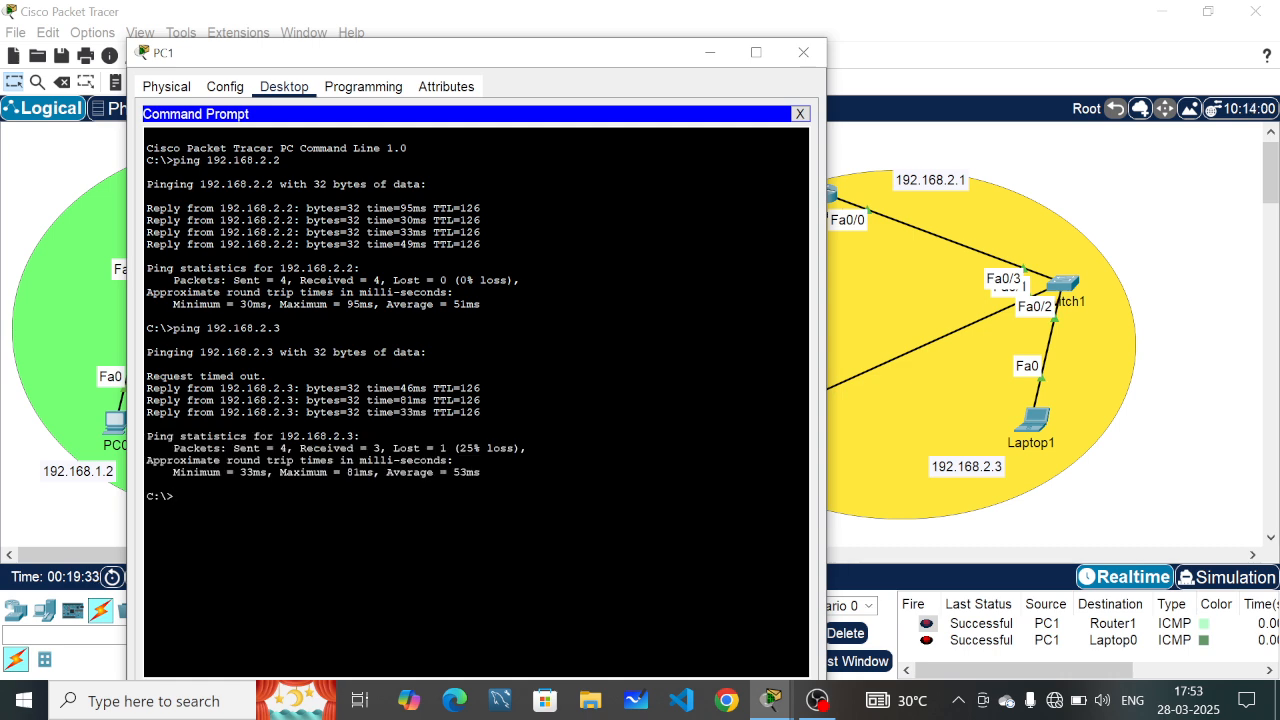
key("Up")
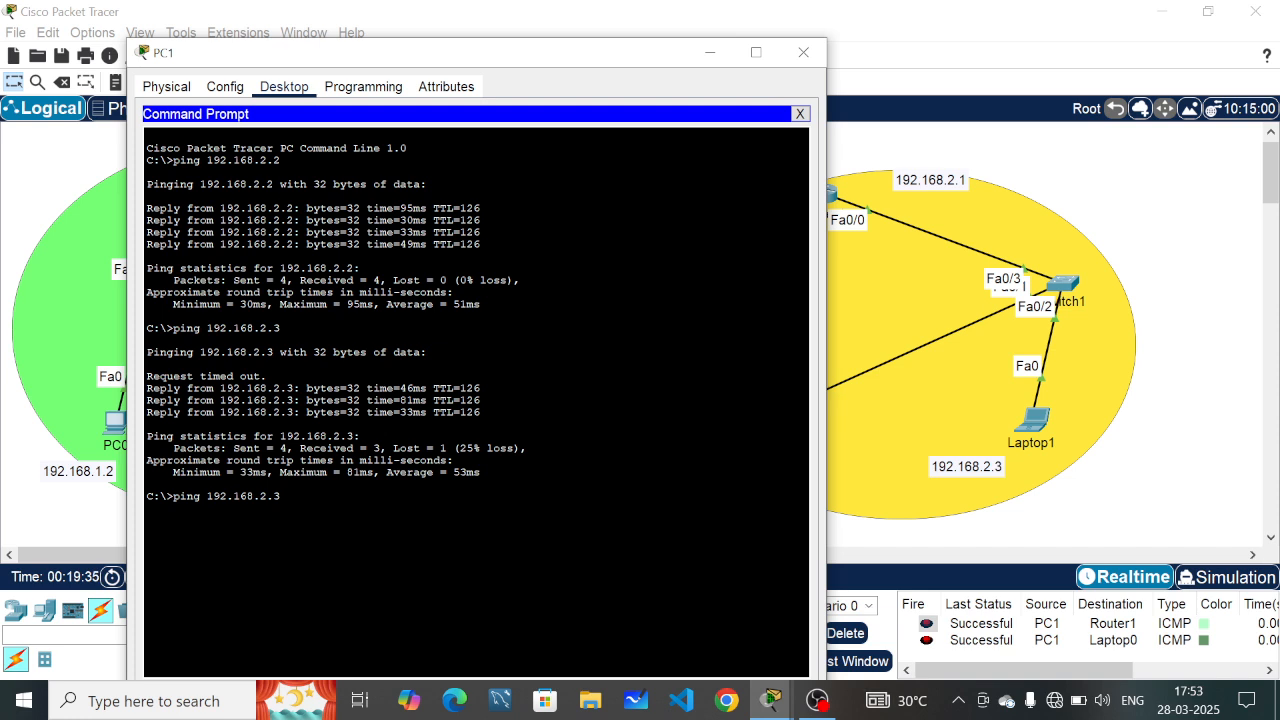
key("Return")
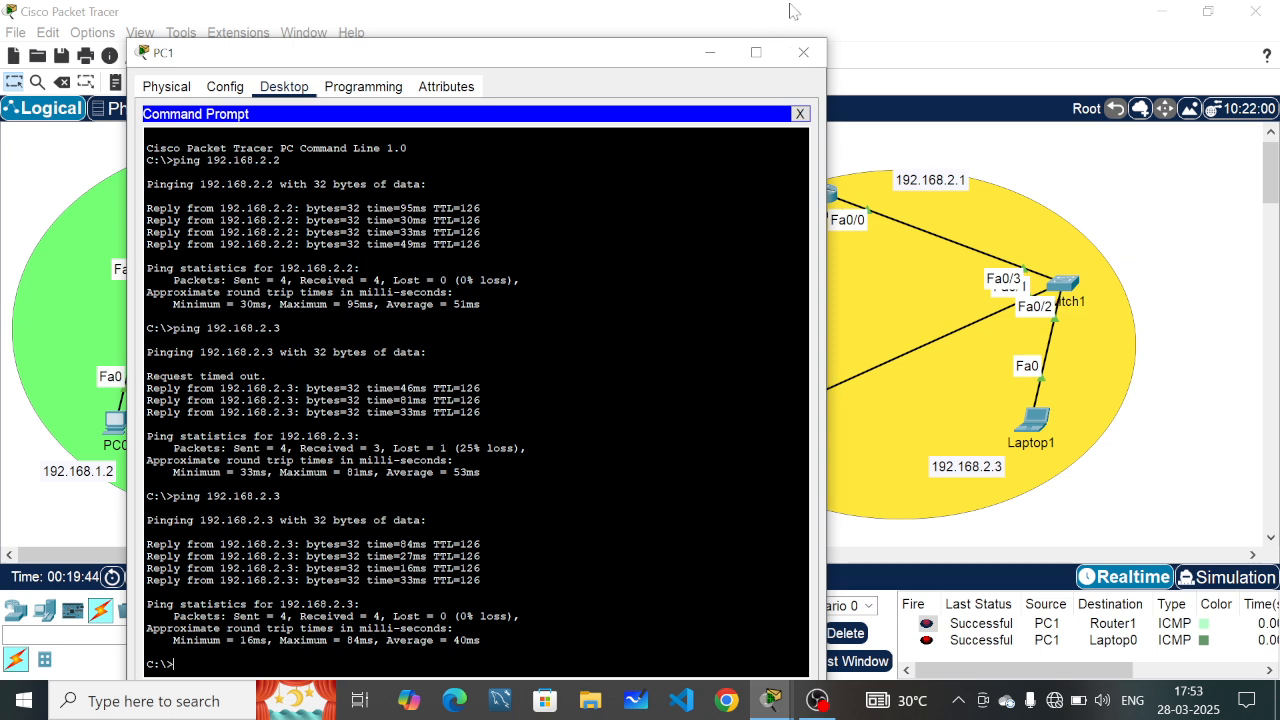
Step: Ping Router0's serial interface at 192.168.3.2 from PC1
left_click_drag(565, 66, 900, 39)
key("Up")
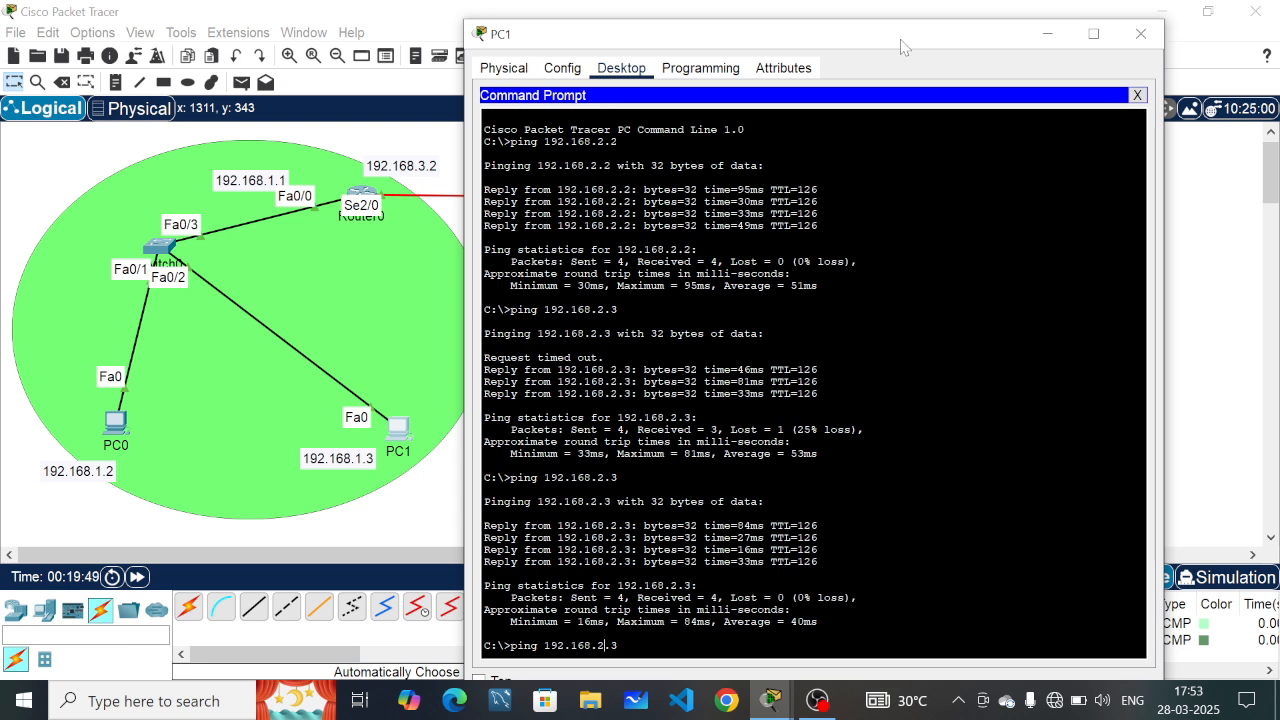
key("BackSpace")
type("3")
key("End")
key("BackSpace")
type("2")
key("Return")
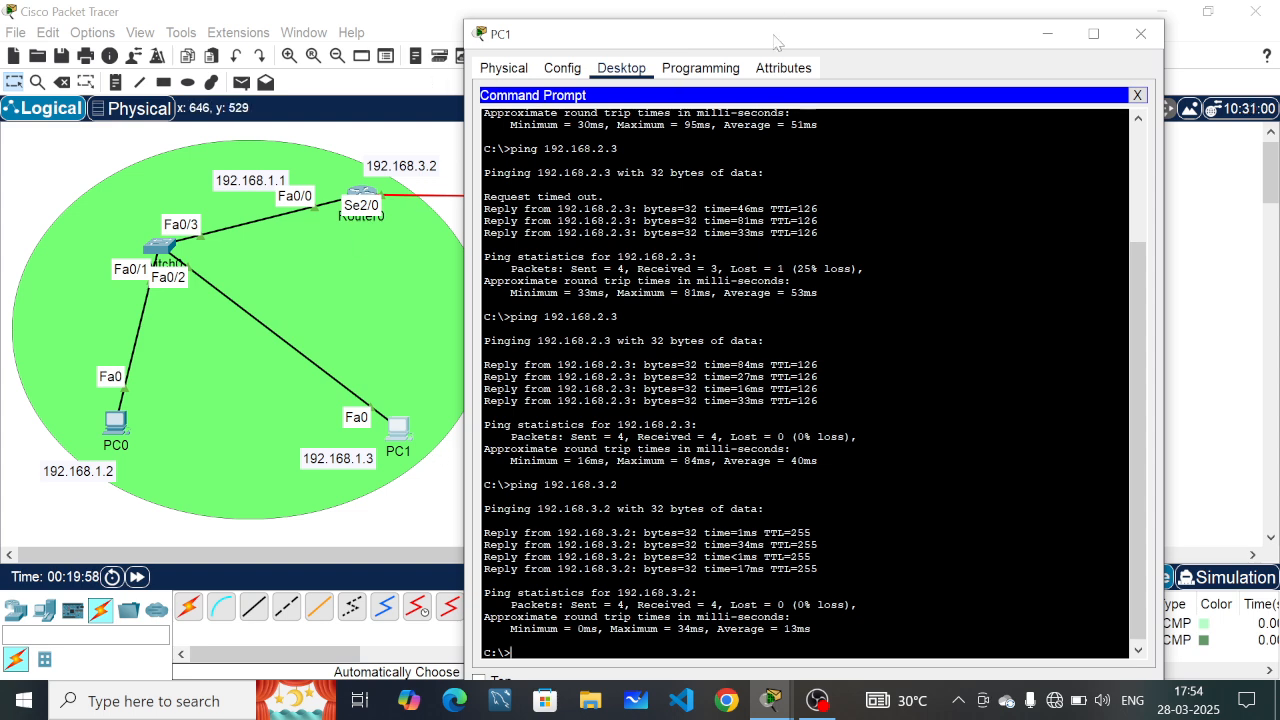
Step: Maximize PC1's window and ping Router1's serial interface at 192.168.3.3
left_click_drag(777, 42, 768, 8)
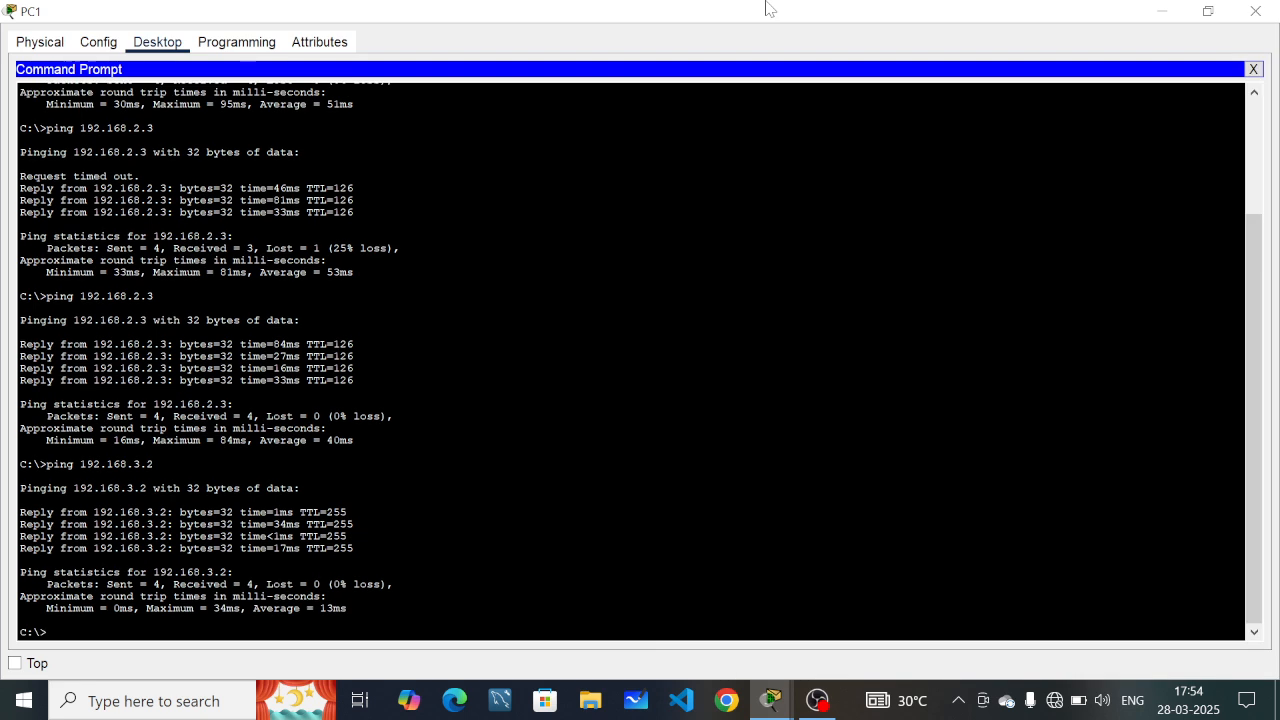
key("Up")
key("Return")
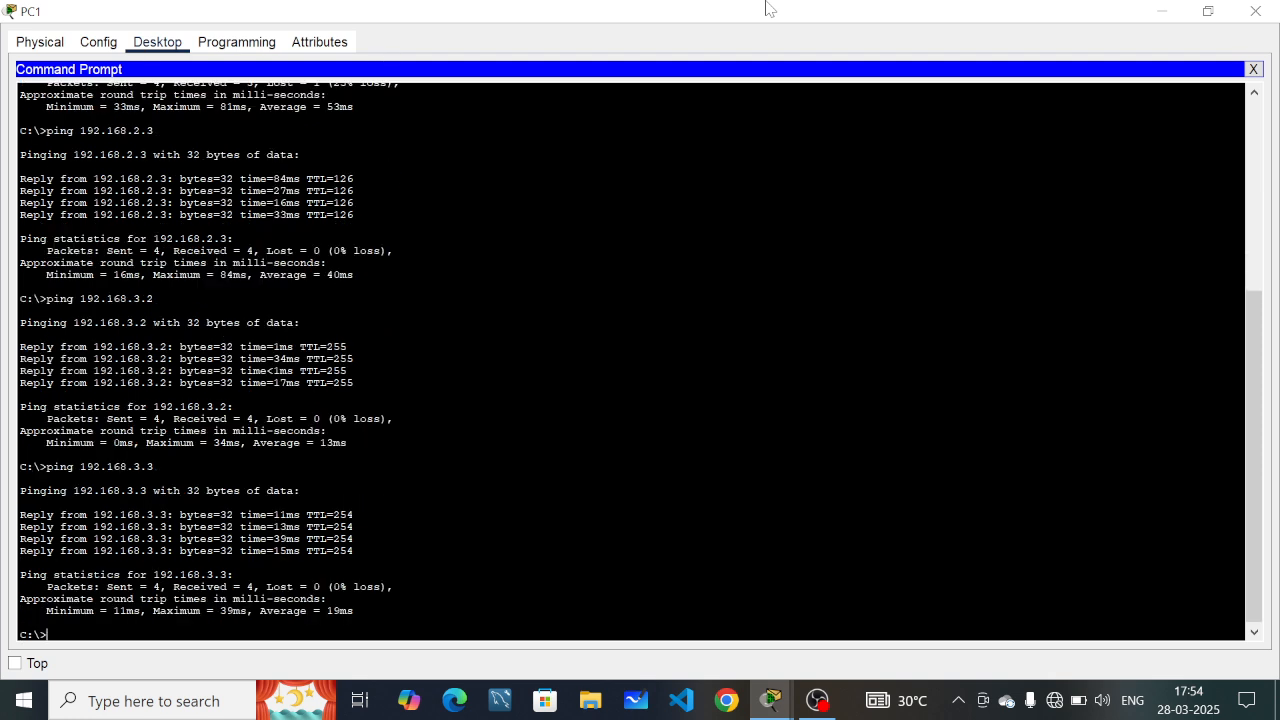
Step: Minimize PC1's window, open Router0's command line and leave global configuration mode
left_click(1162, 11)
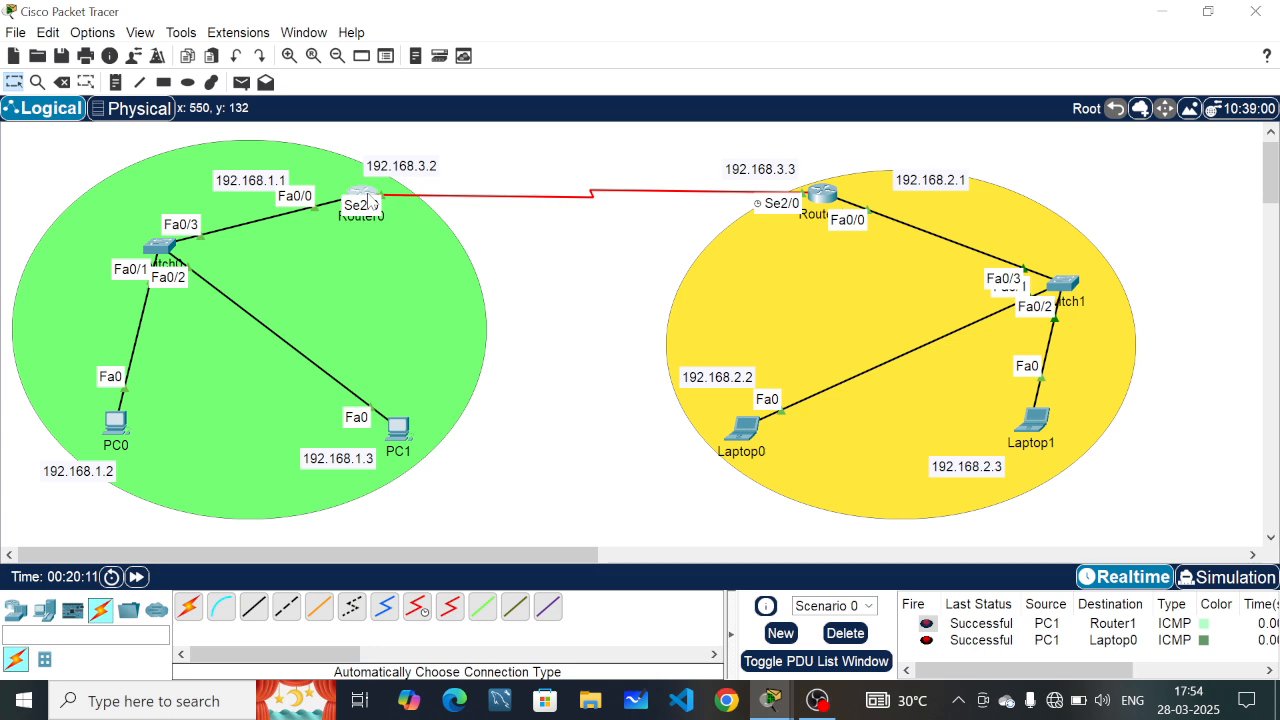
left_click(368, 199)
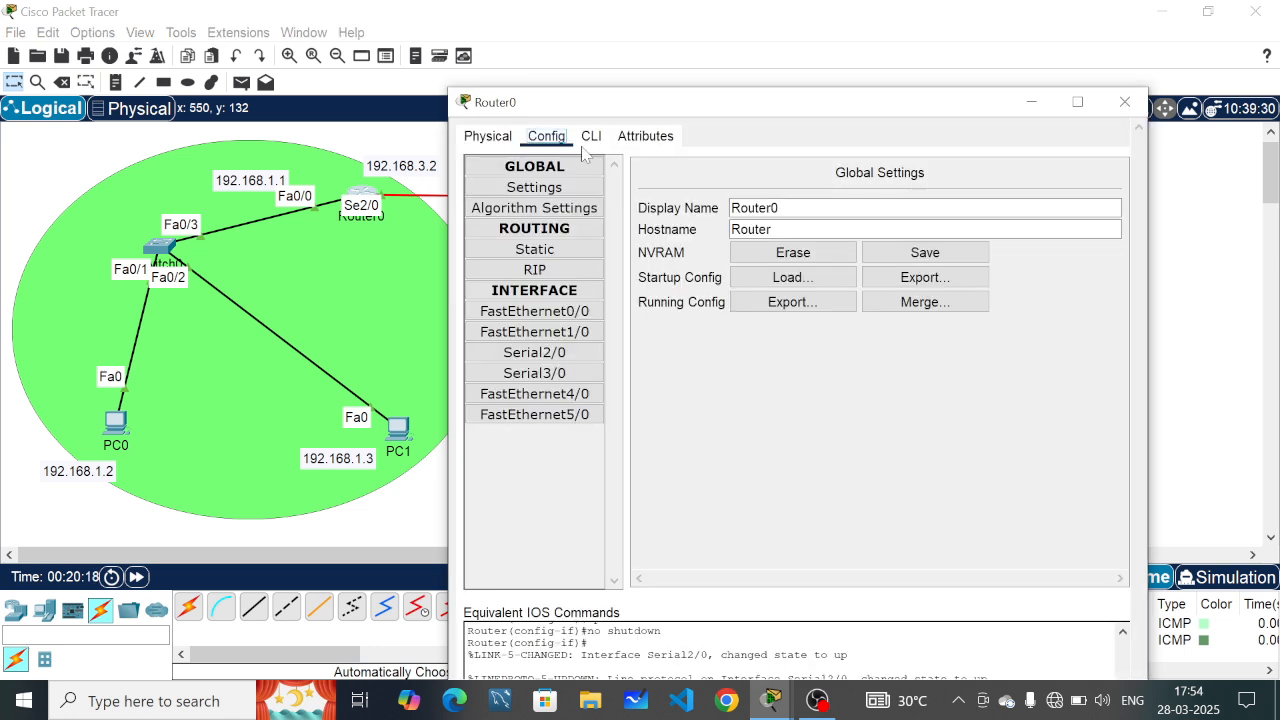
left_click(591, 137)
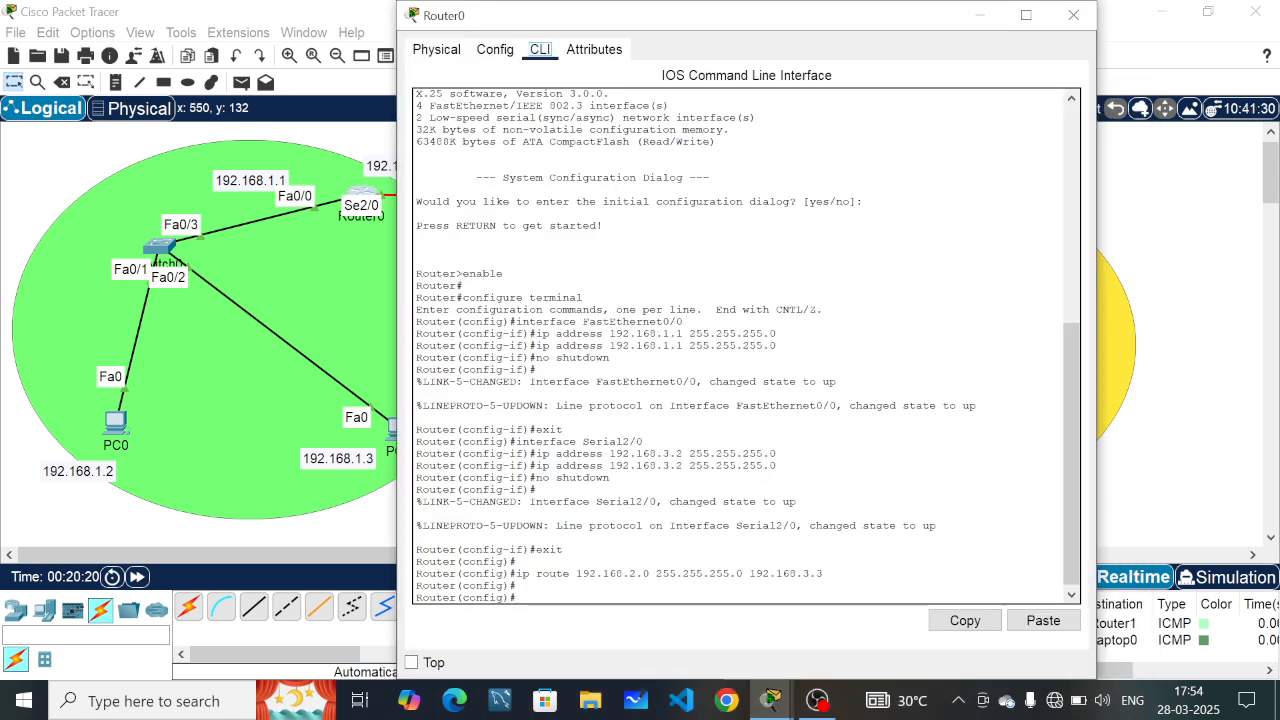
key("Return")
key("Return")
key("Return")
key("Return")
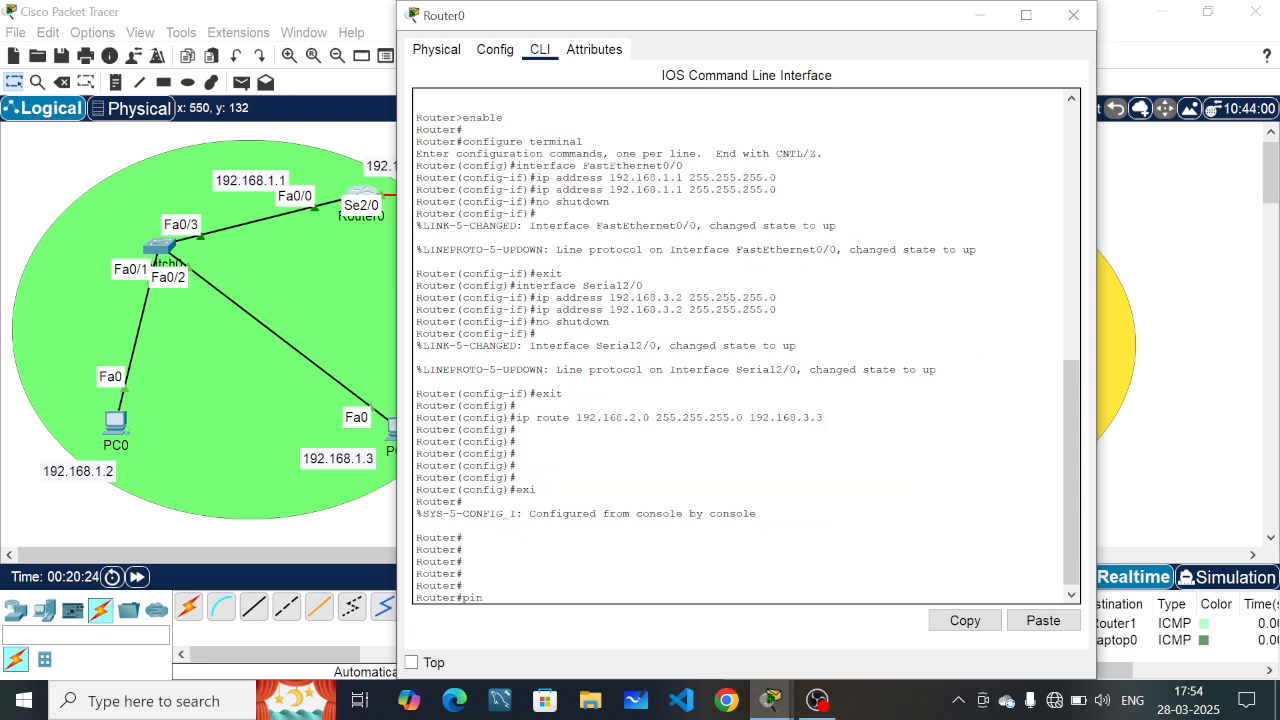
Step: Ping PC0 at 192.168.1.2 from Router0's privileged prompt
type("?")
type("g")
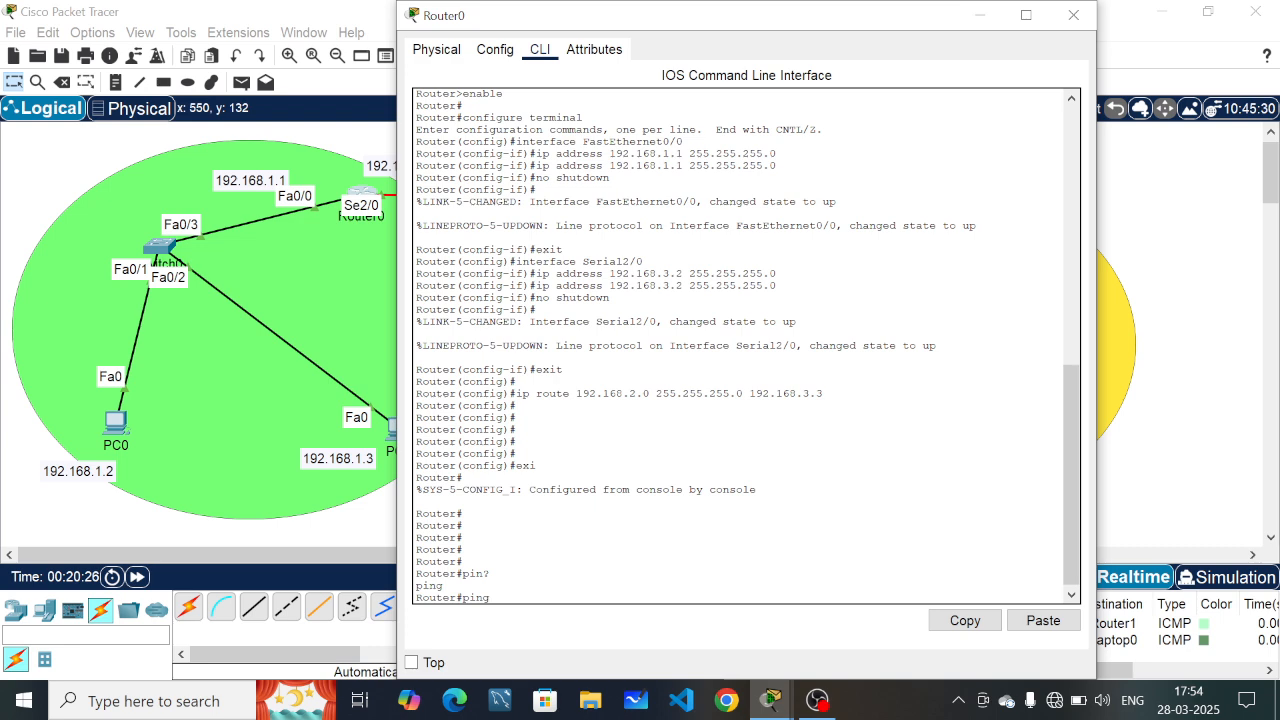
type(" 192.168.1.2")
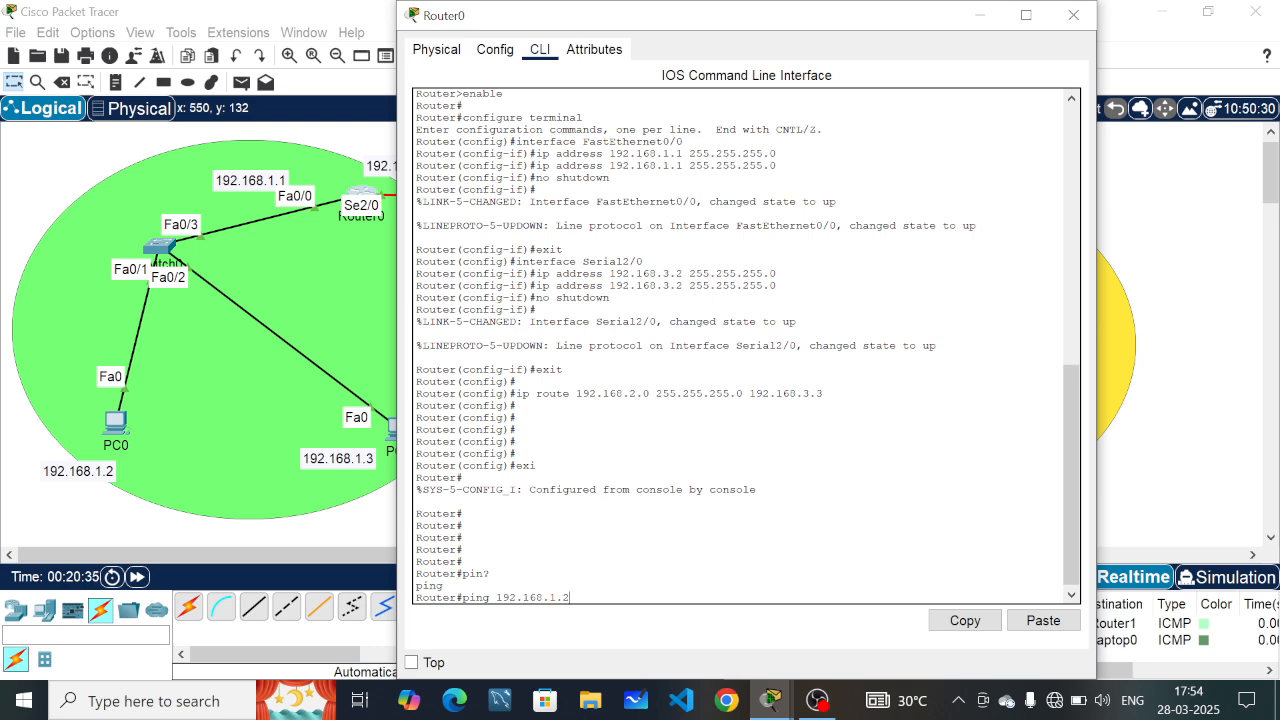
key("Return")
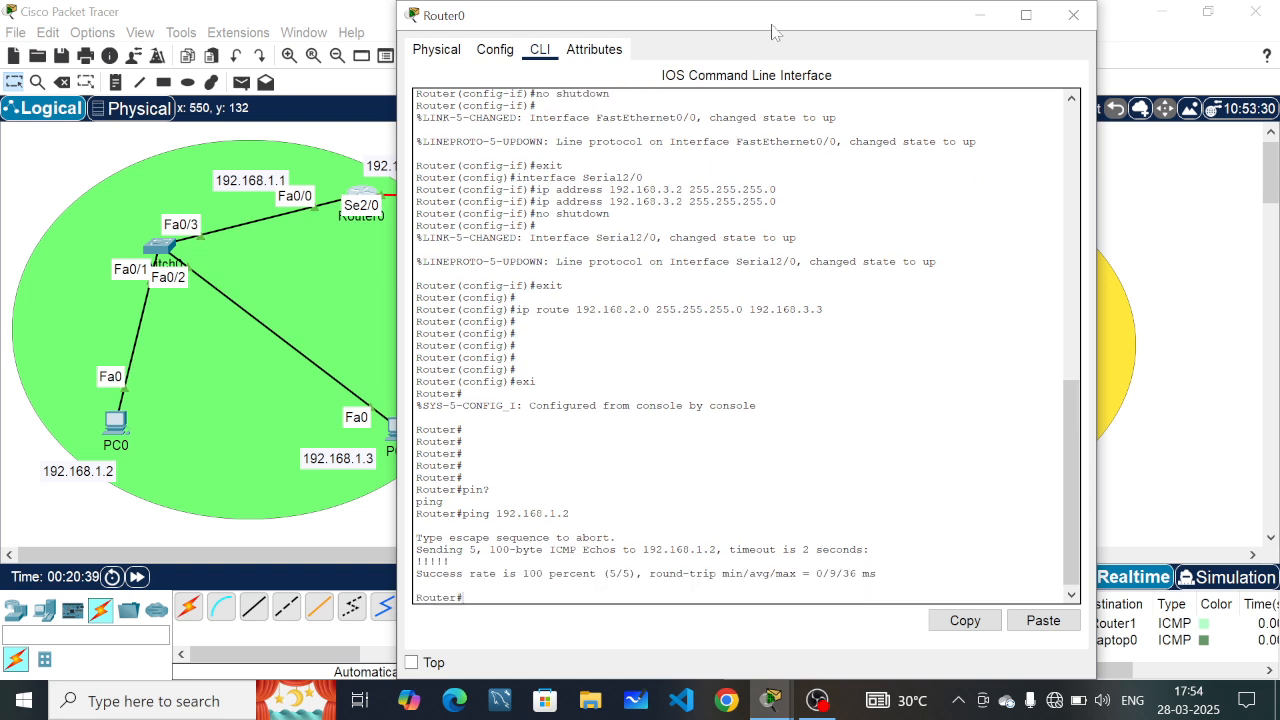
Step: Ping Laptop0 at 192.168.2.2 from Router0
left_click_drag(791, 23, 343, 101)
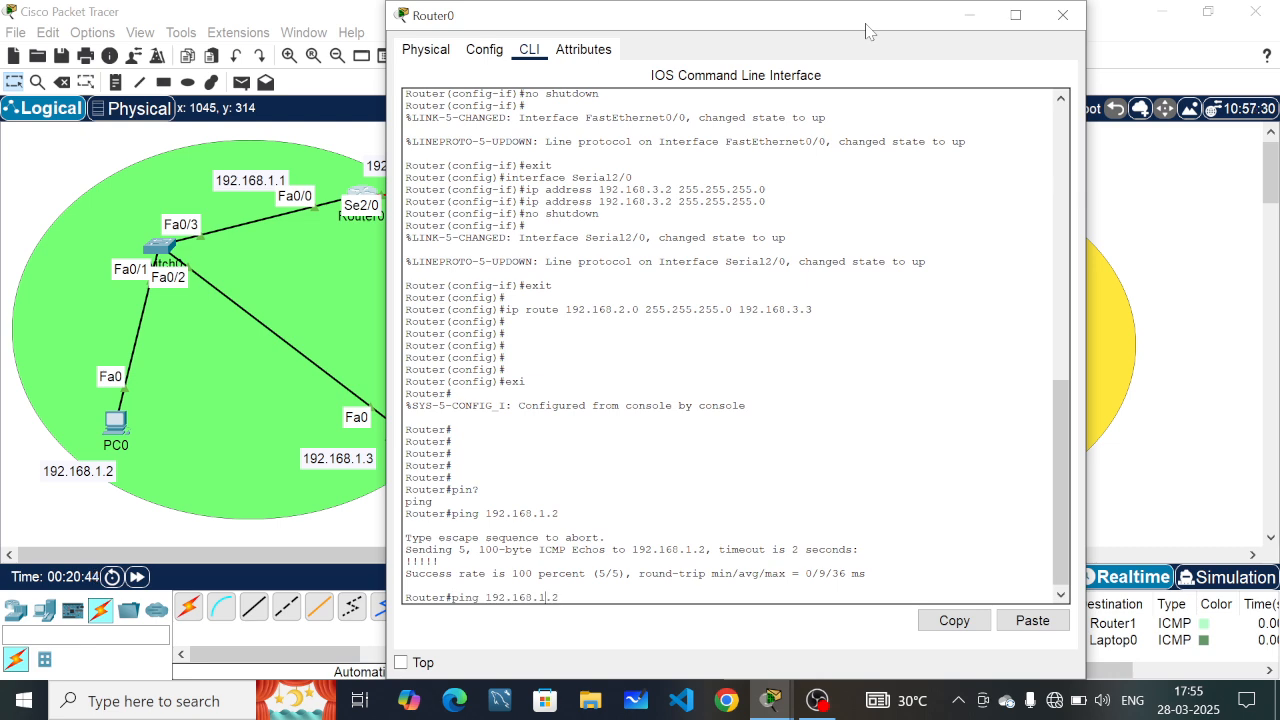
key("BackSpace")
type("2")
key("Return")
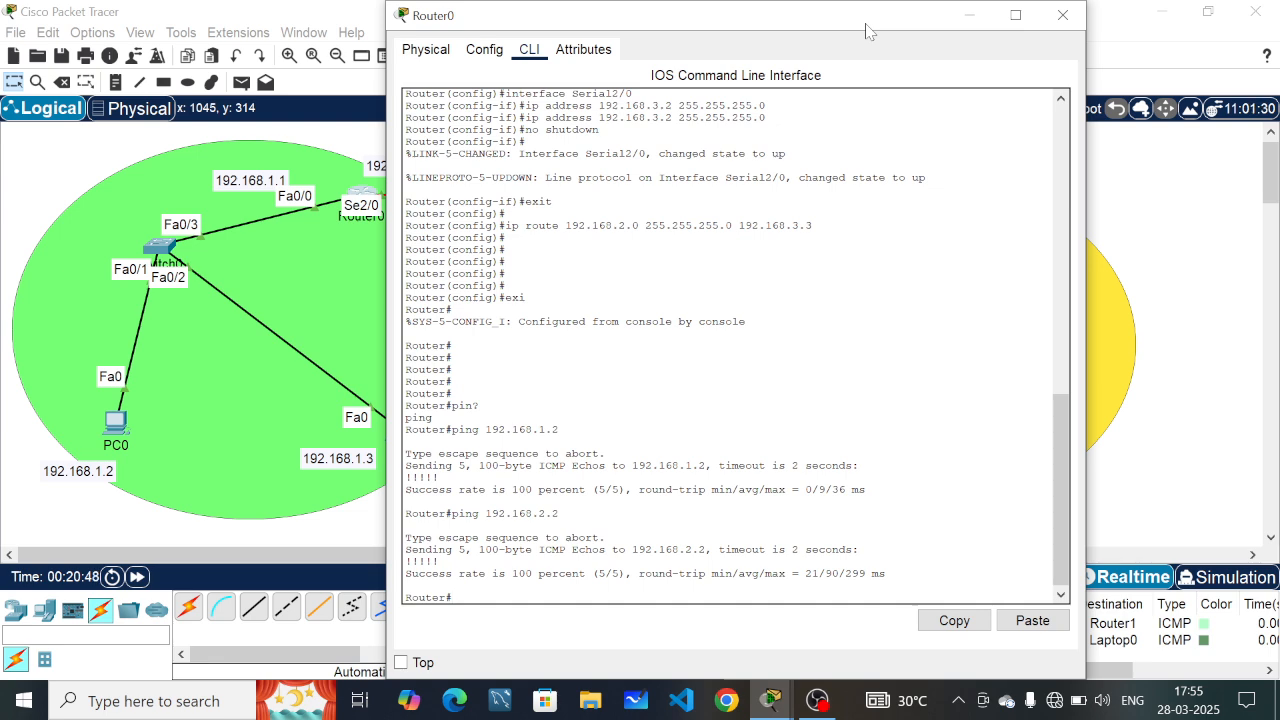
Step: Ping Laptop1 at 192.168.2.3 from Router0, and minimize the router's window
left_click_drag(866, 31, 542, 56)
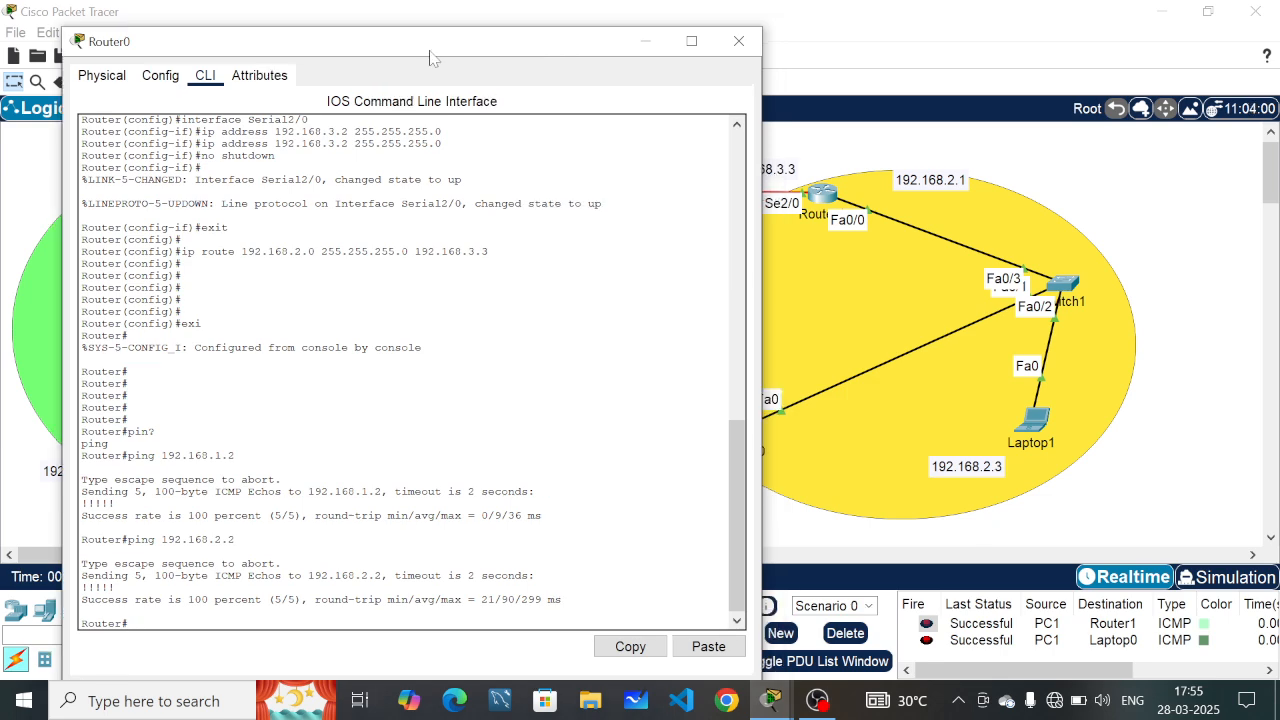
left_click_drag(430, 58, 688, 22)
key("Up")
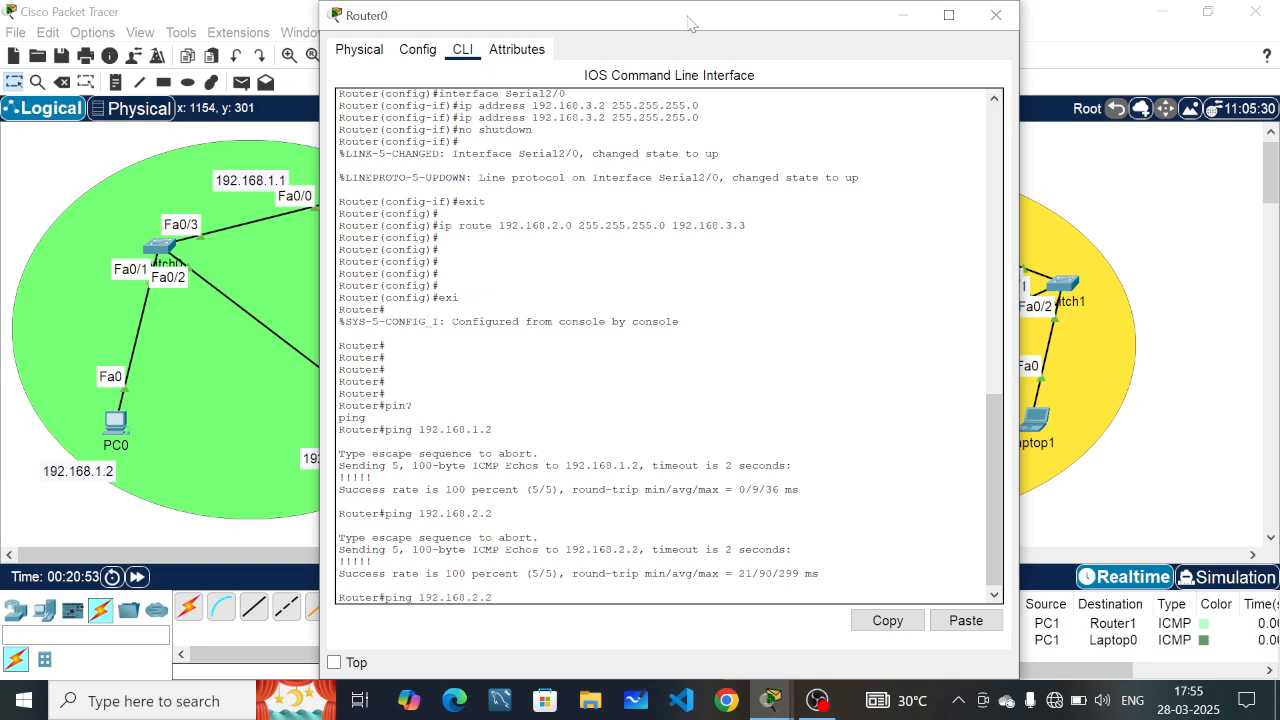
key("BackSpace")
type("3")
key("Return")
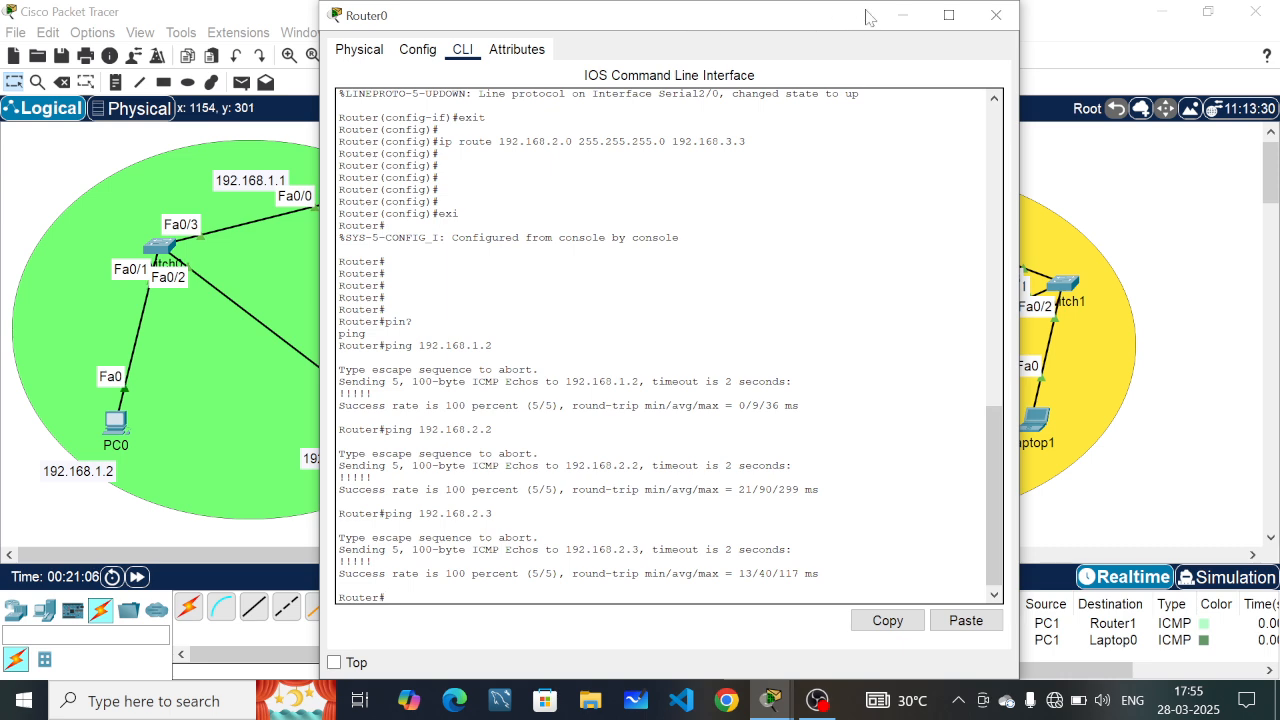
left_click(902, 15)
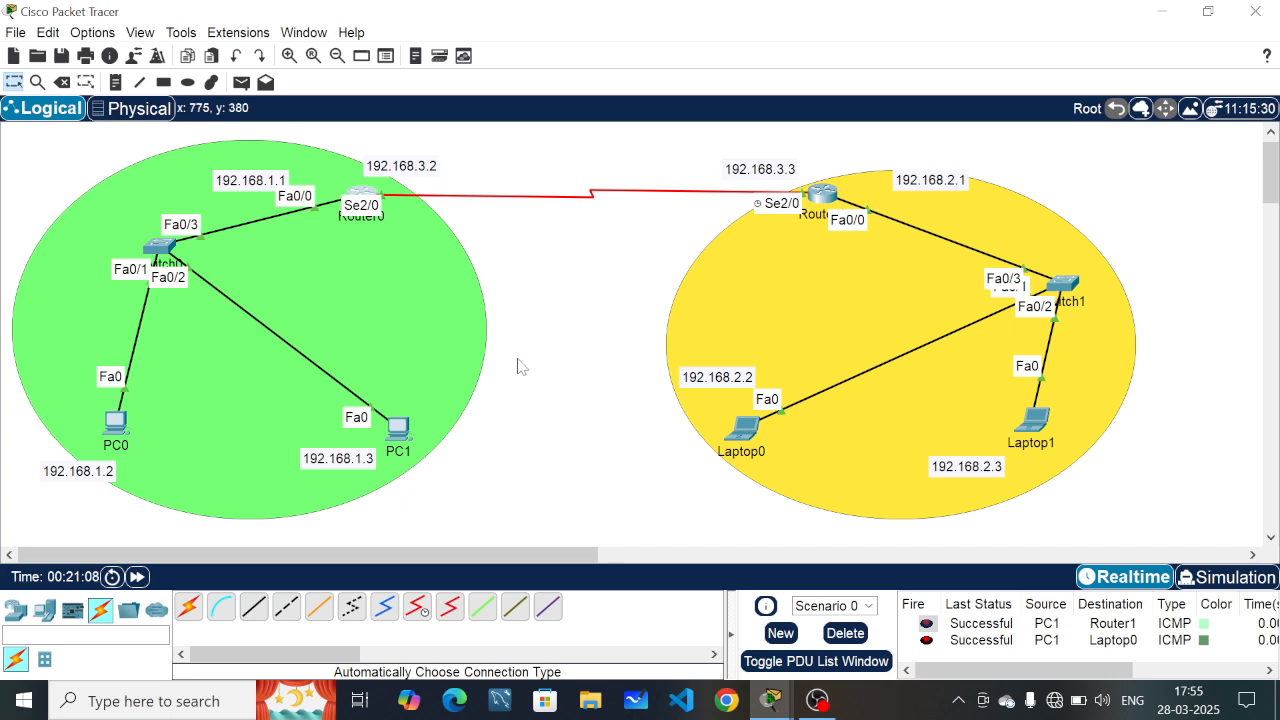
Step: Place a note between the two LANs reading "WAN-wide area network" and, after a blank line, "using static routing"
key("n")
left_click(508, 273)
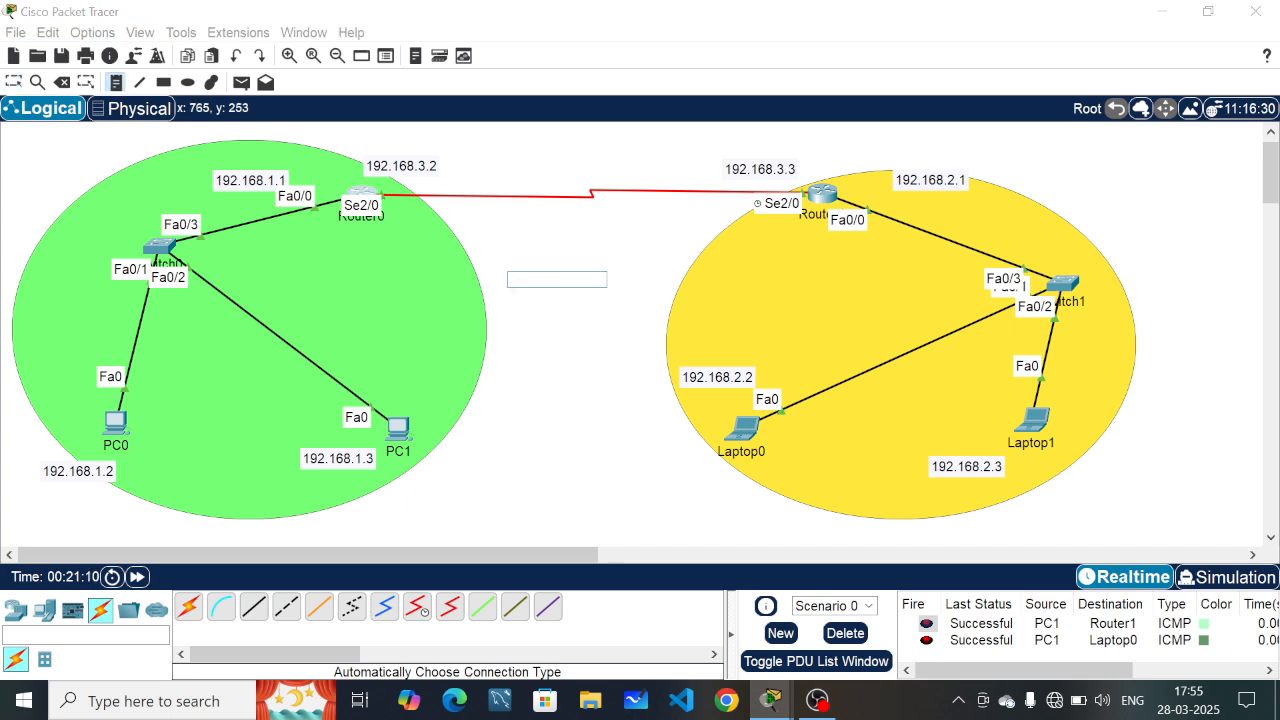
type("WAN")
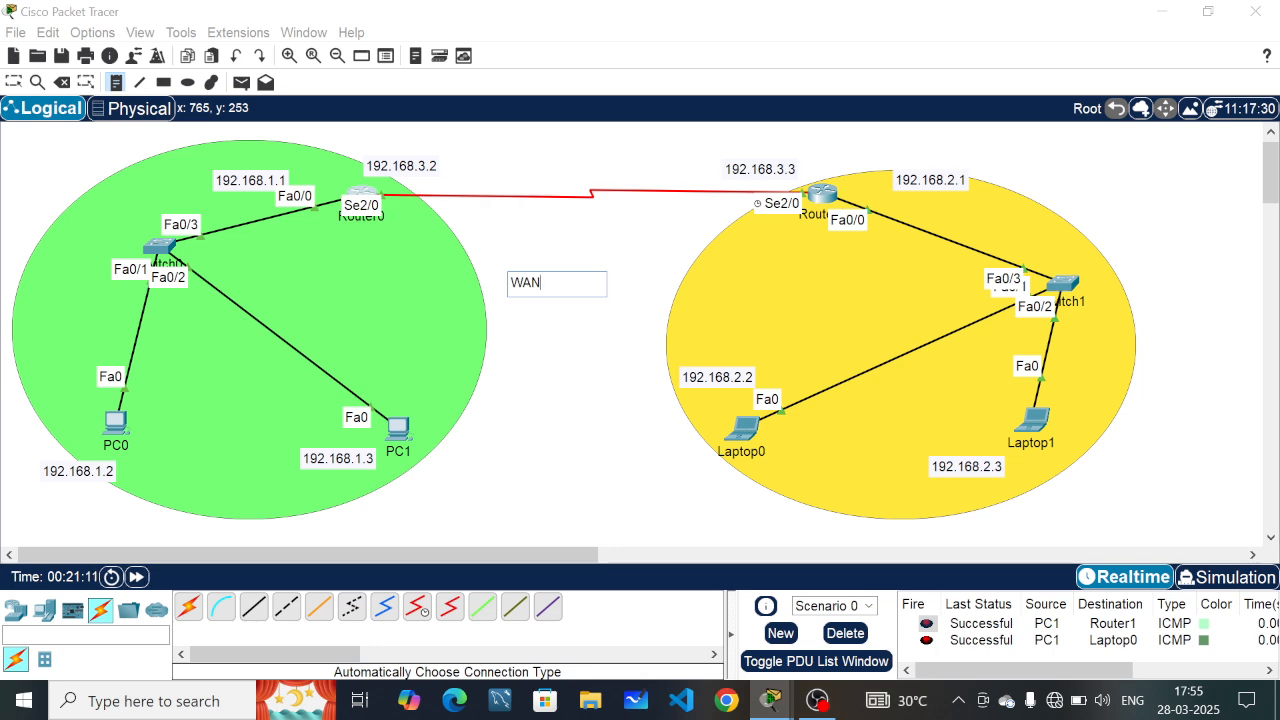
type("-wide area")
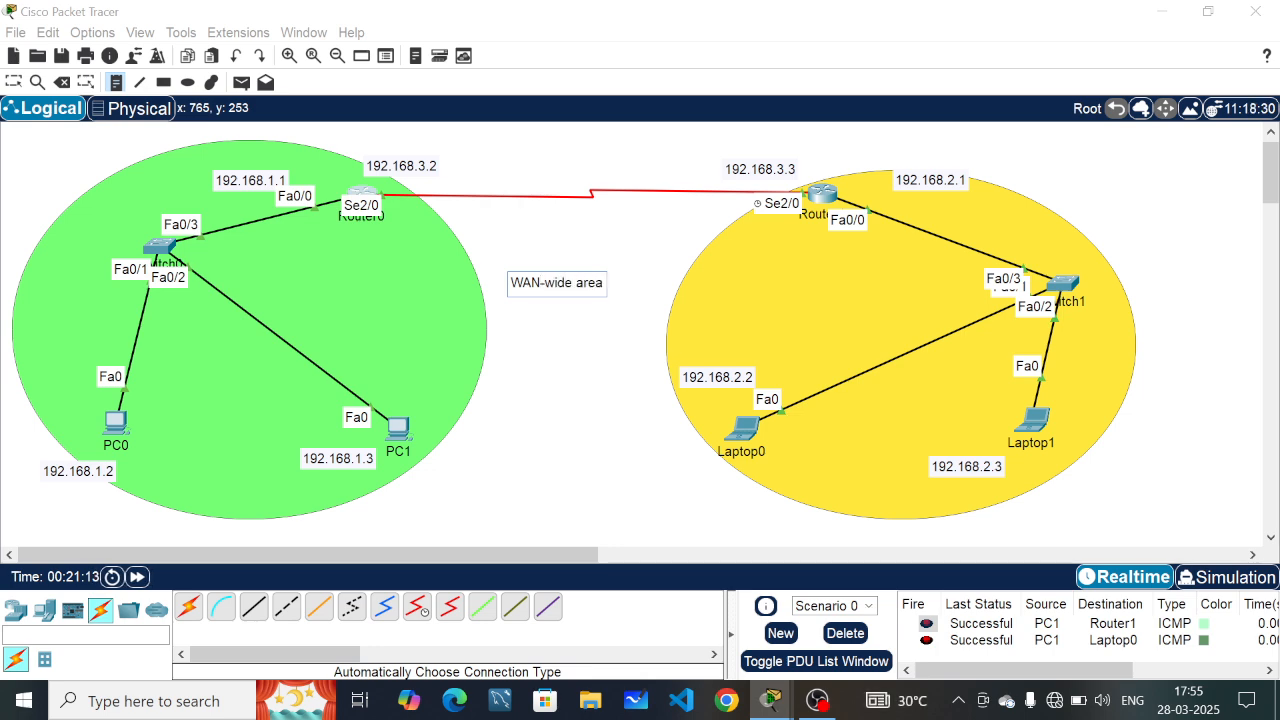
type(" network")
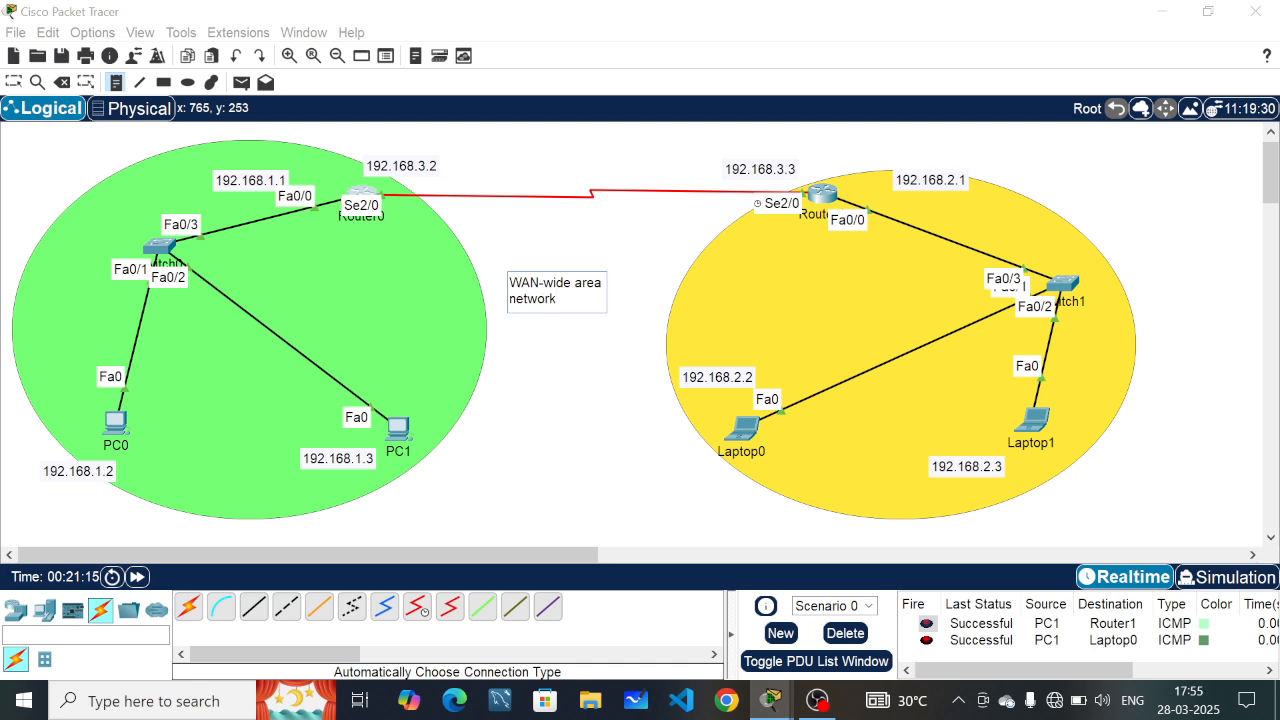
key("Return")
key("Return")
type("using s")
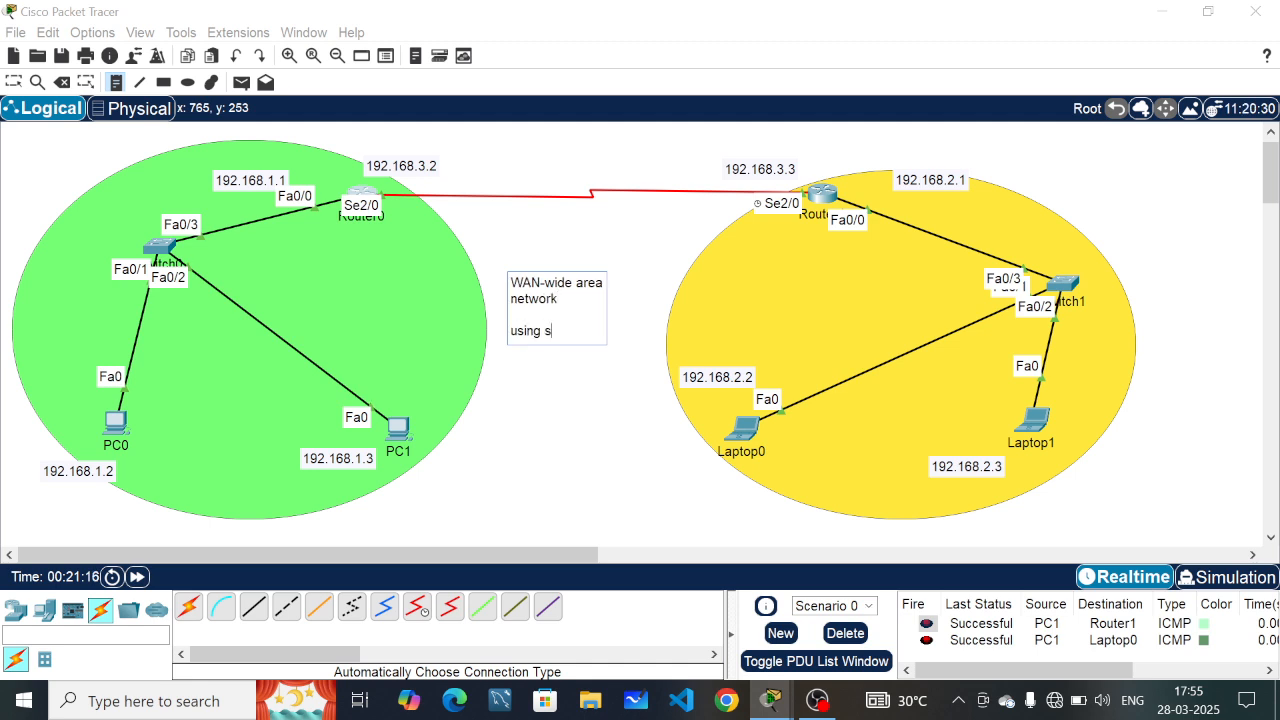
type("tatic routing")
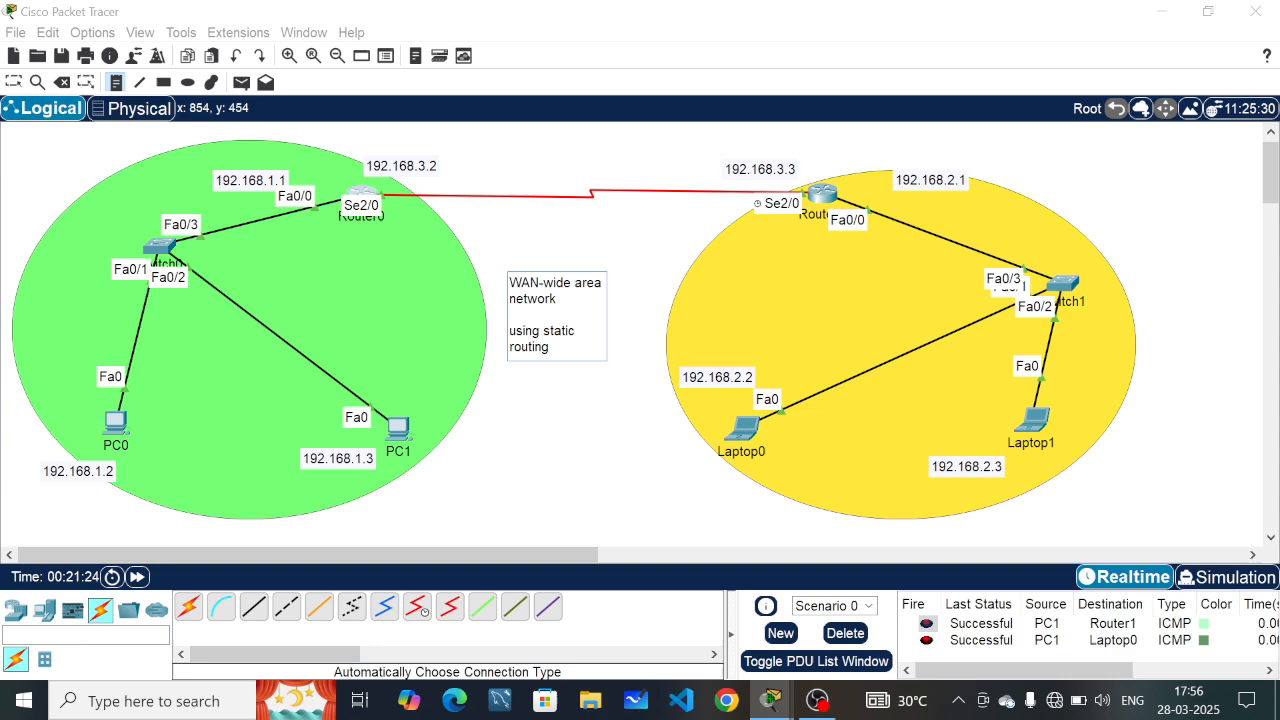
left_click(571, 414)
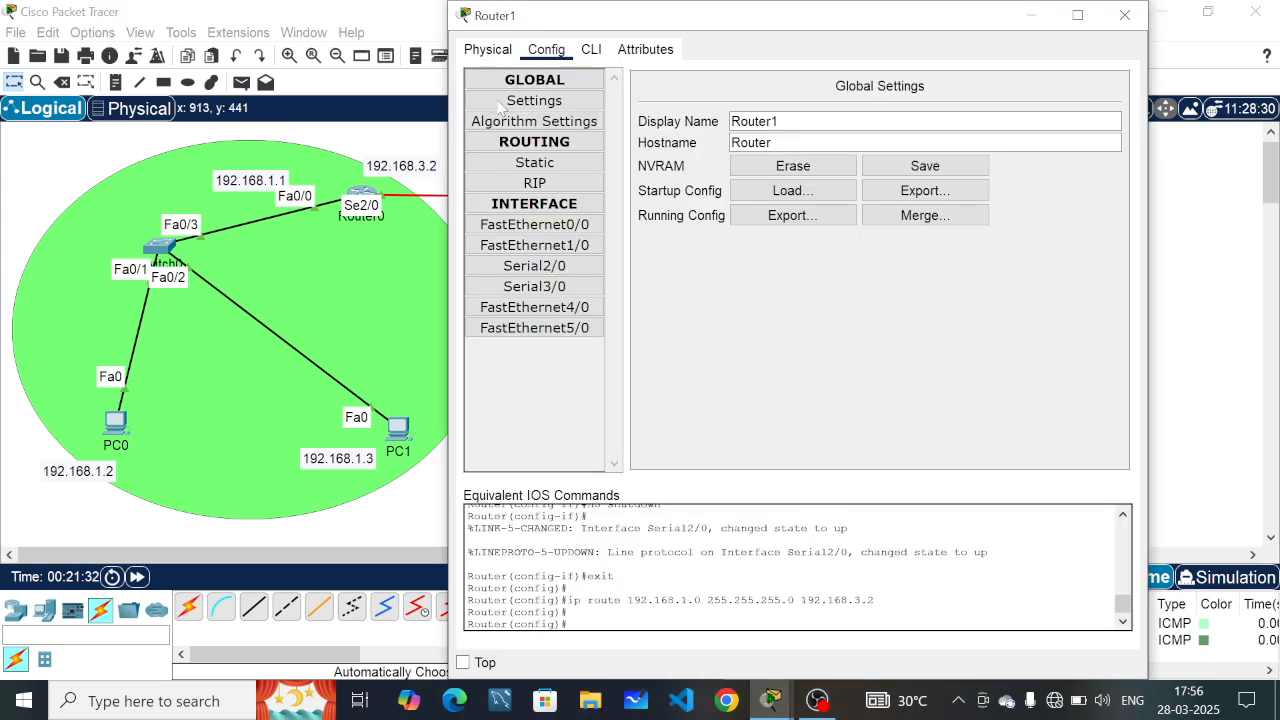
Step: Open Router1's command line and leave global configuration mode with exi
left_click(590, 52)
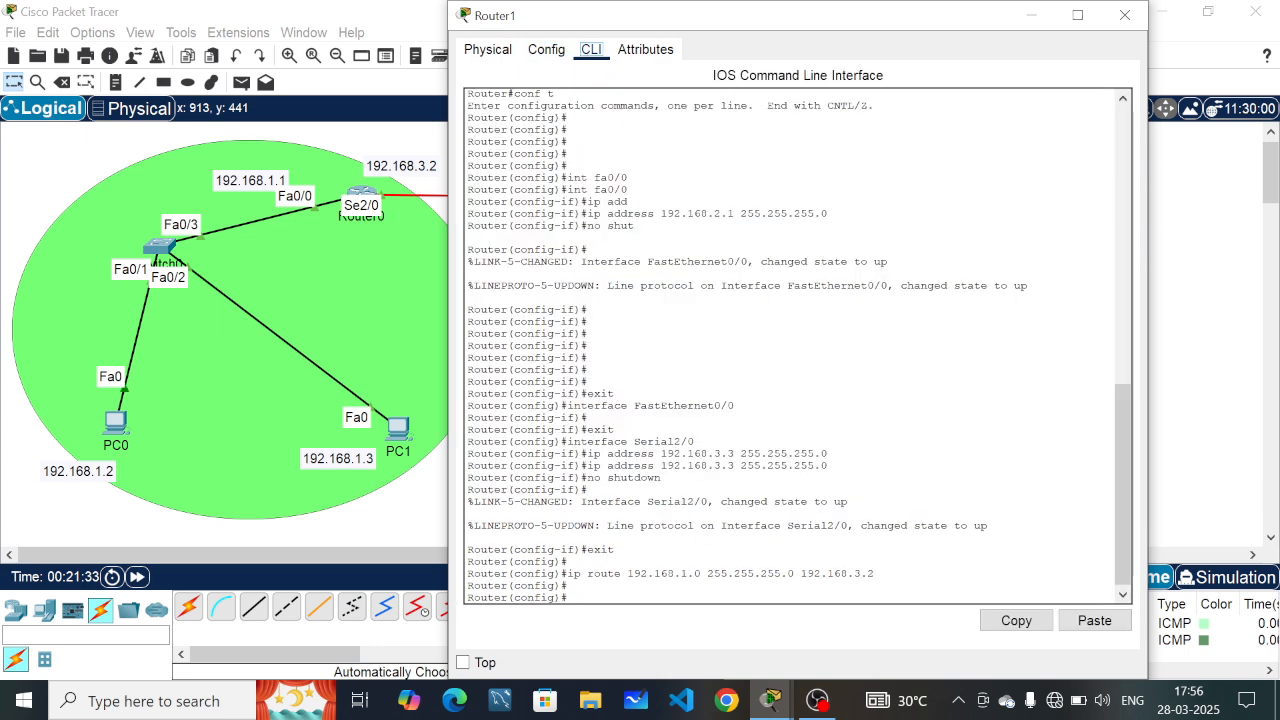
left_click_drag(1120, 548, 1122, 594)
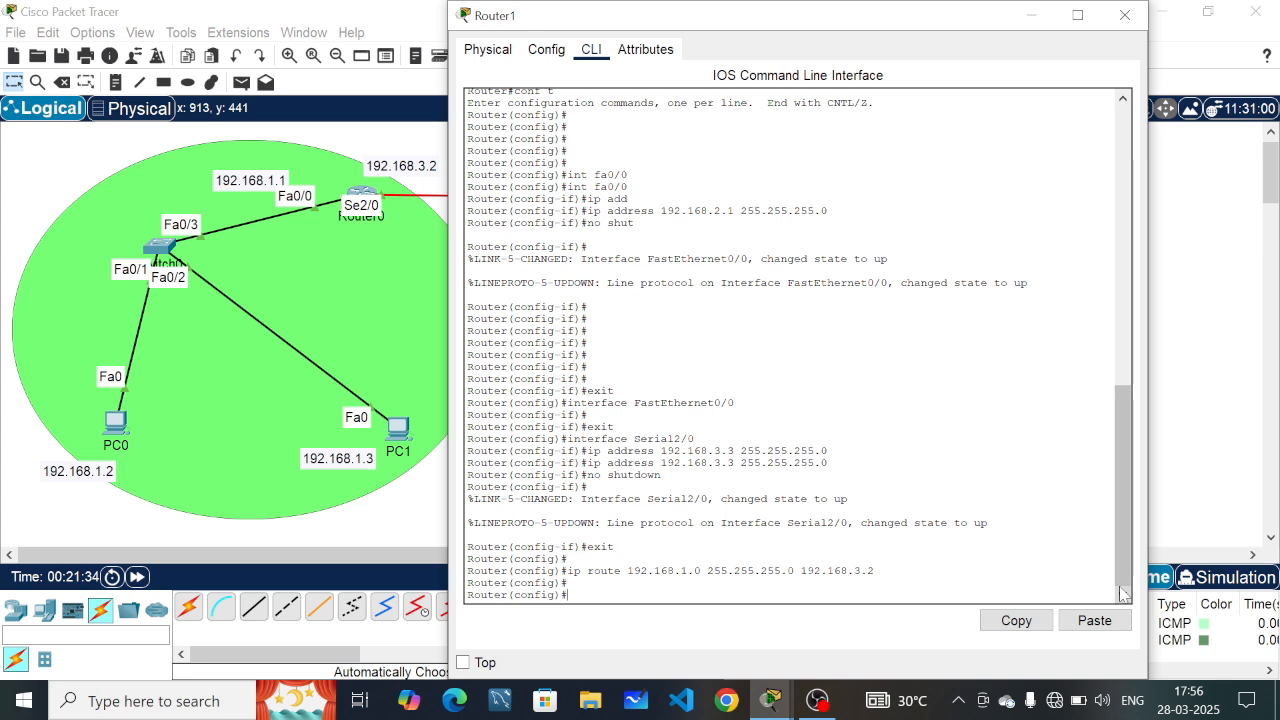
type("exi")
key("Return")
key("Return")
key("Return")
key("Return")
key("Return")
key("Return")
key("Return")
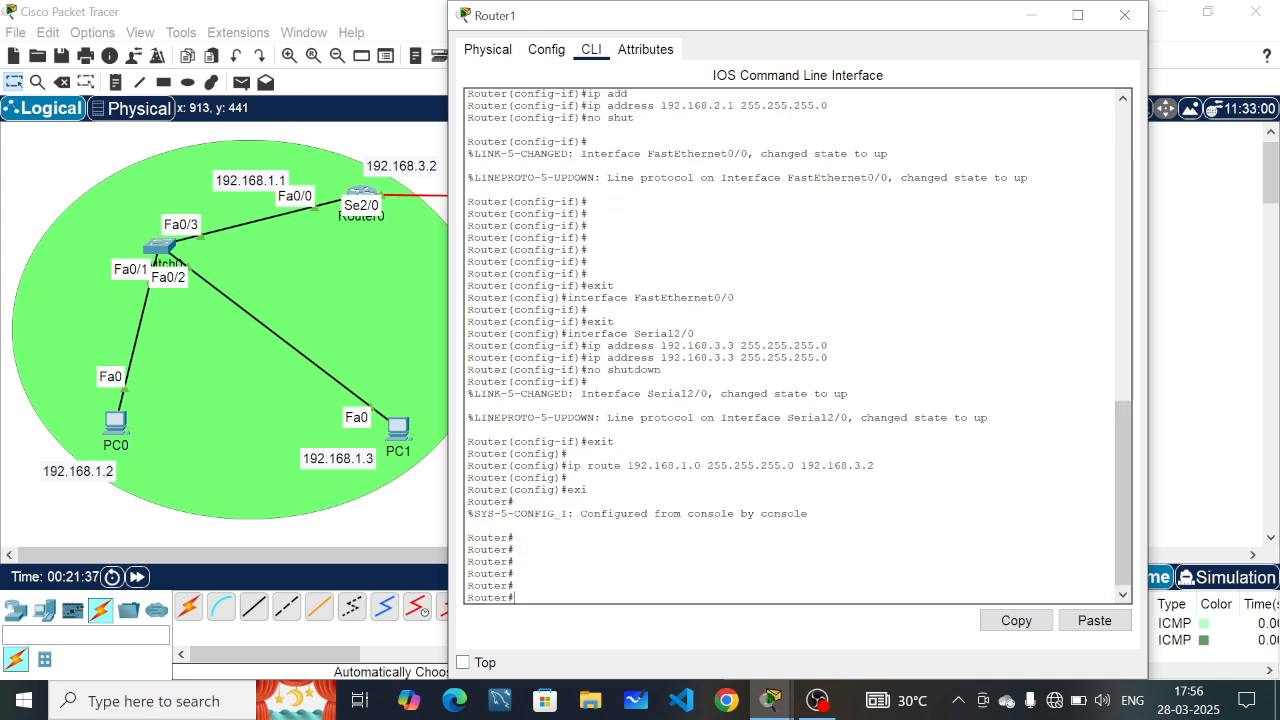
Step: Ping PC0 at 192.168.1.2 and PC1 at 192.168.1.3 from Router1
type("ping 19")
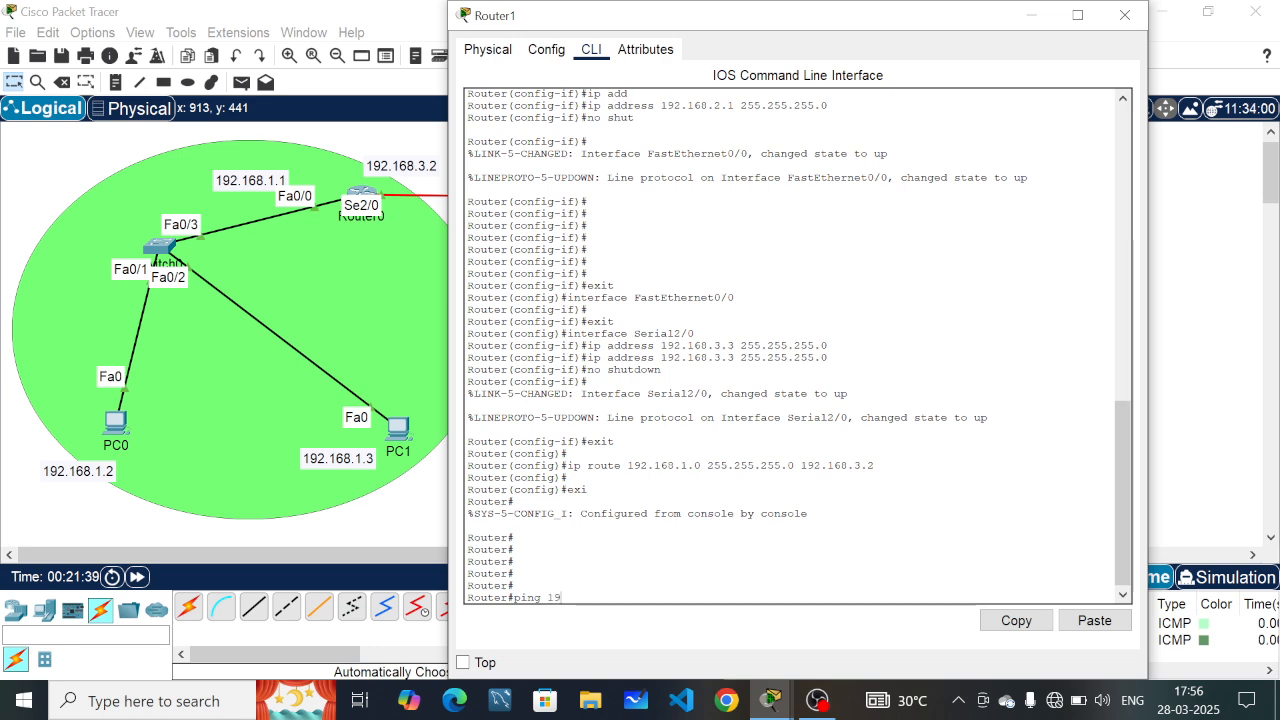
type("2.168.1.2")
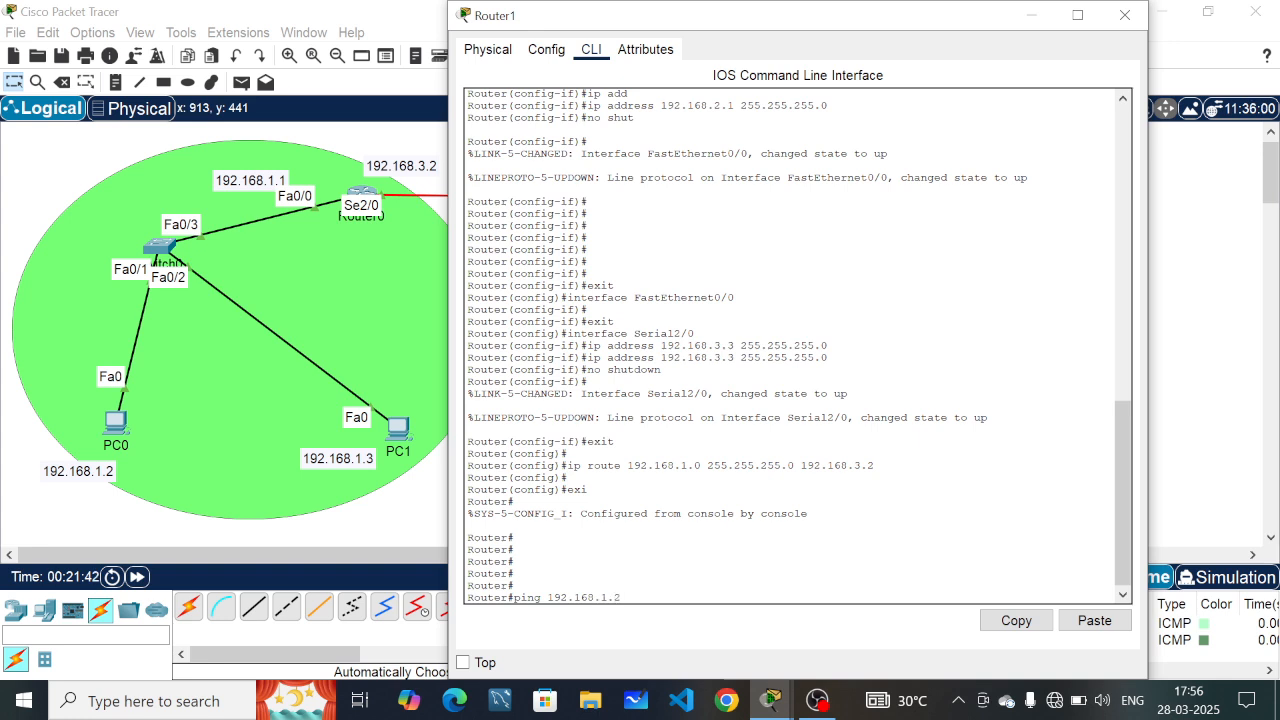
key("Return")
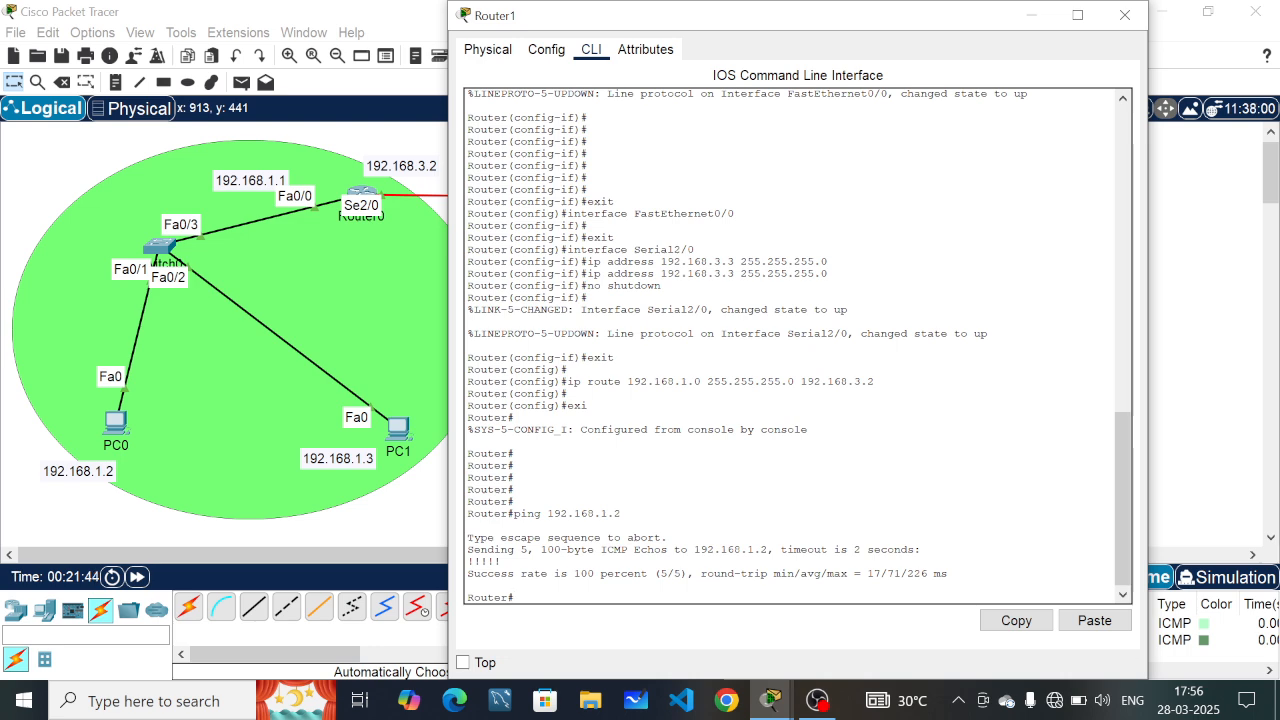
key("Up")
key("BackSpace")
type("3")
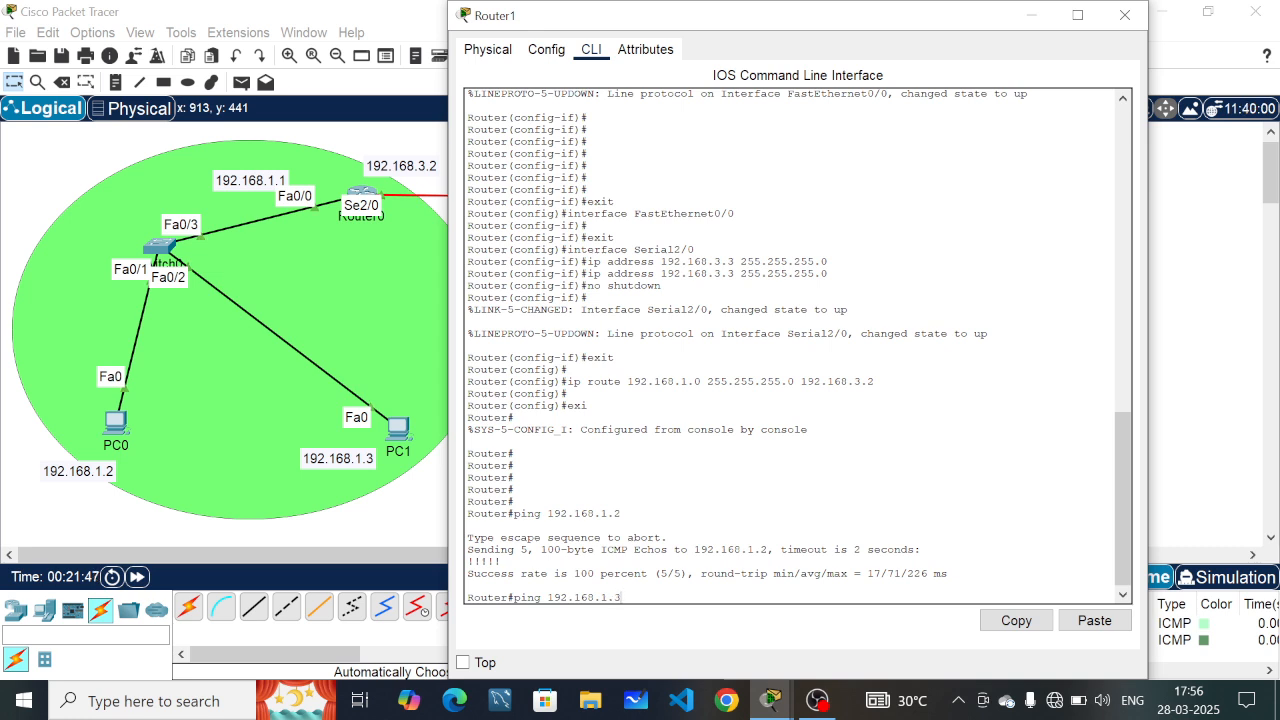
key("Return")
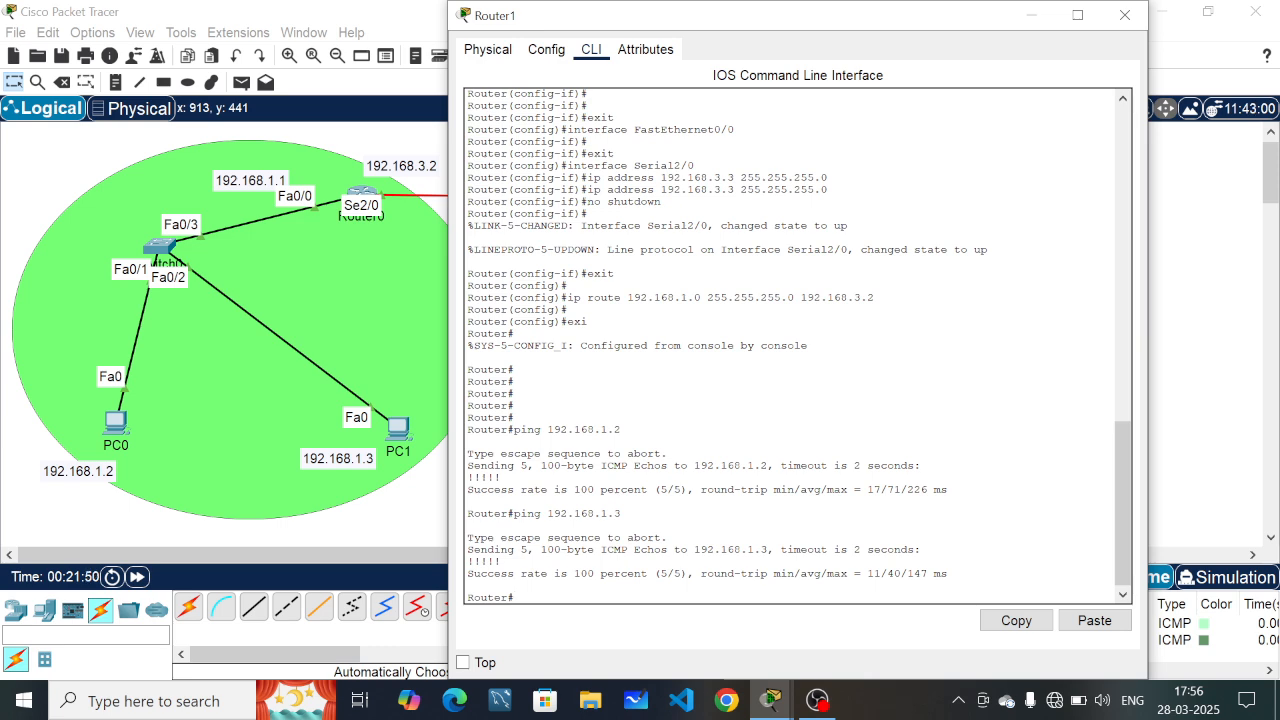
Step: Ping Router0's serial interface at 192.168.3.2 from Router1, and minimize the router's window
key("Up")
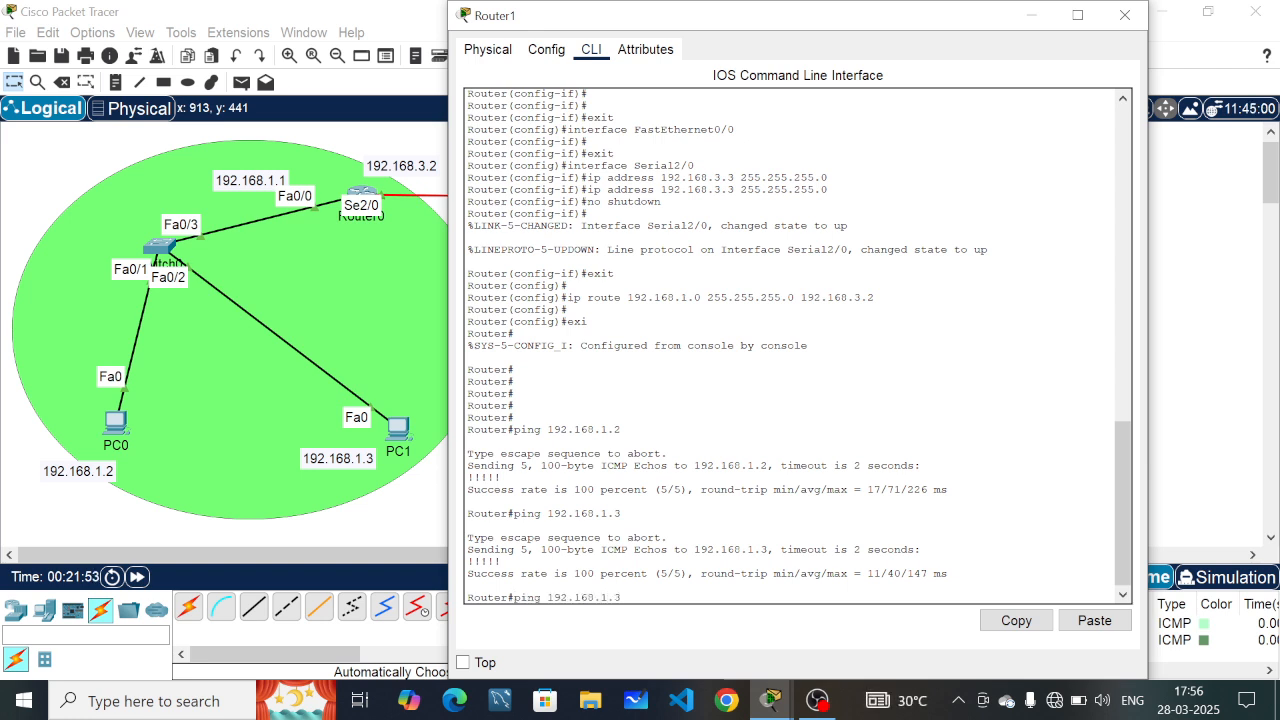
key("BackSpace")
key("BackSpace")
key("BackSpace")
type("3.2")
key("Return")
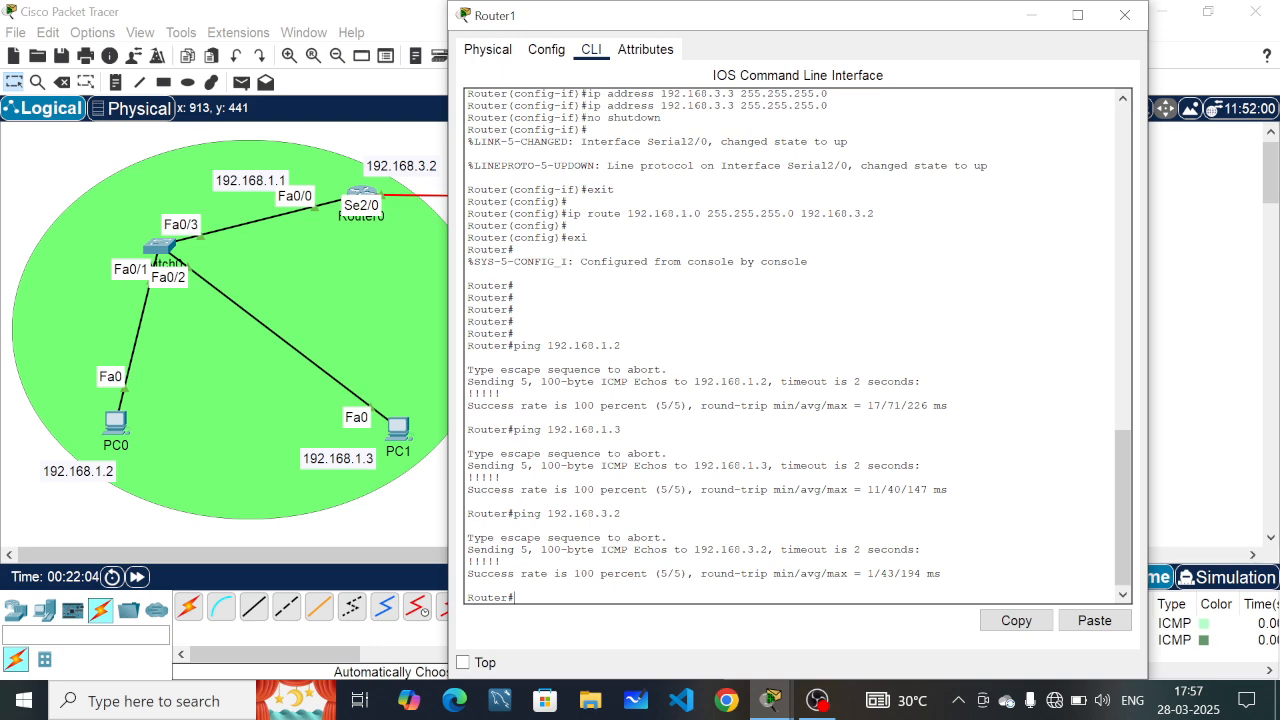
left_click(1031, 17)
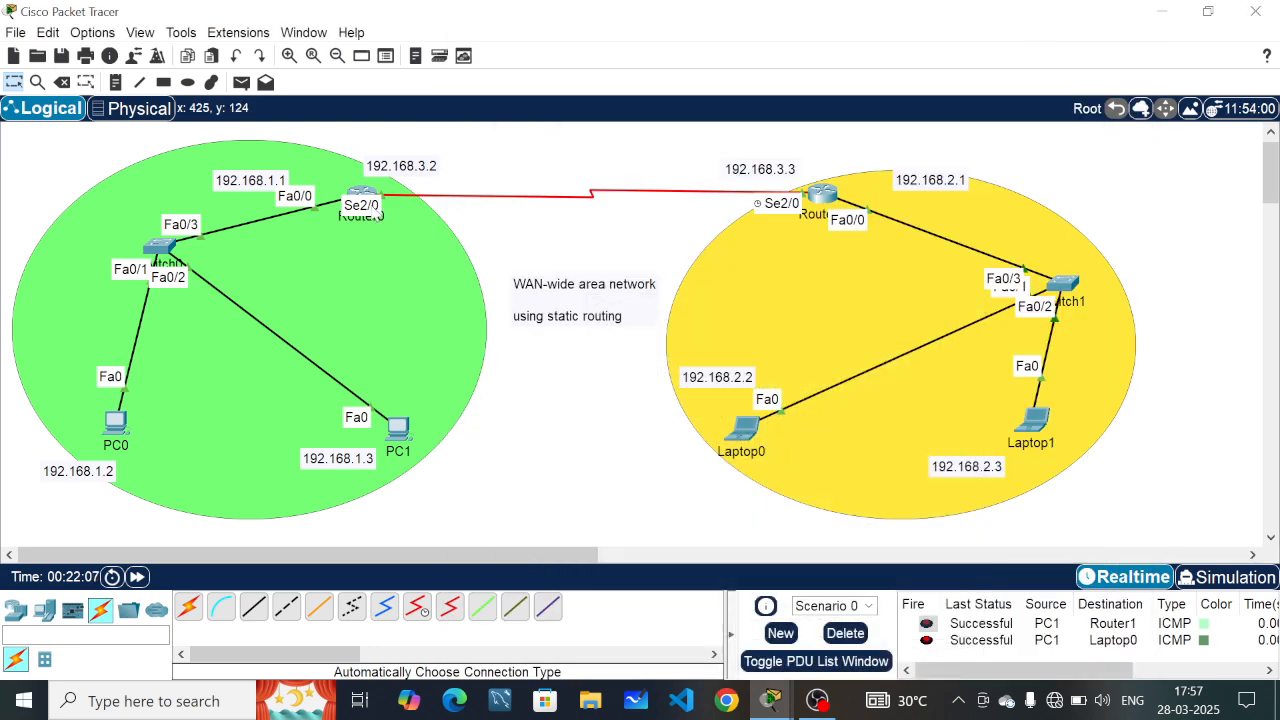
Step: Save Router0's running configuration with the wr command and minimize its window
left_click(362, 200)
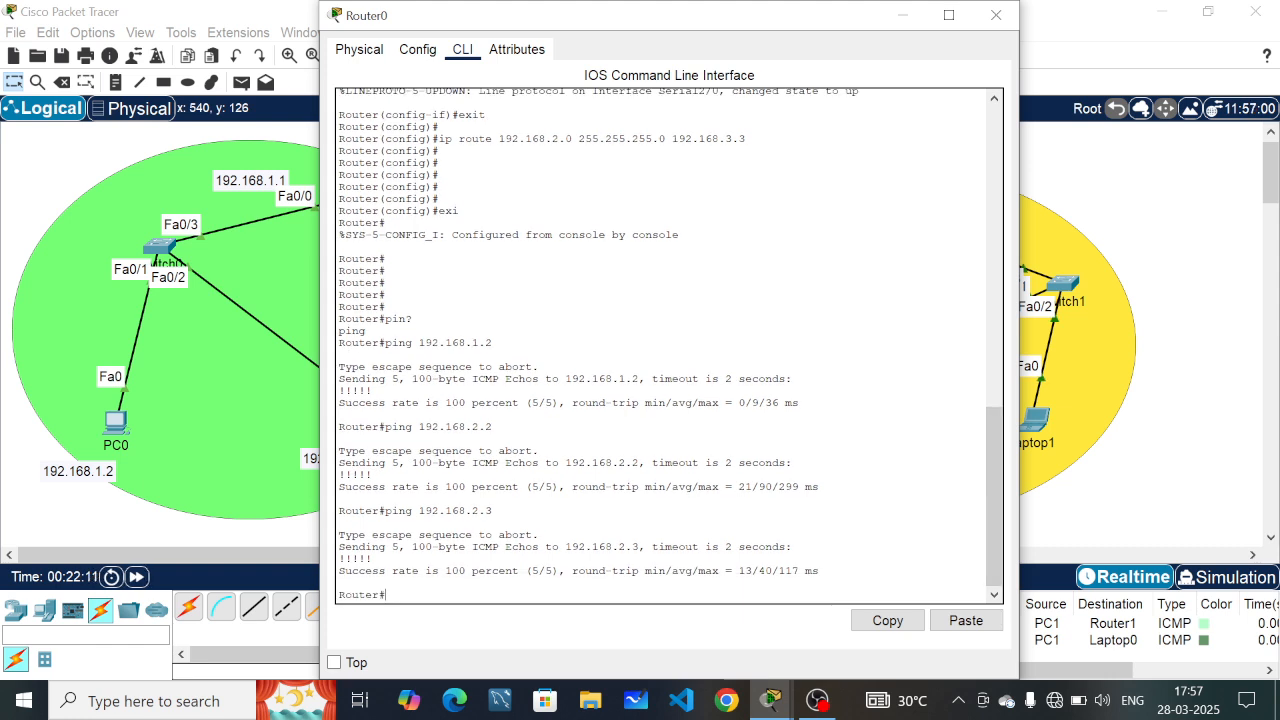
type("wr")
key("Return")
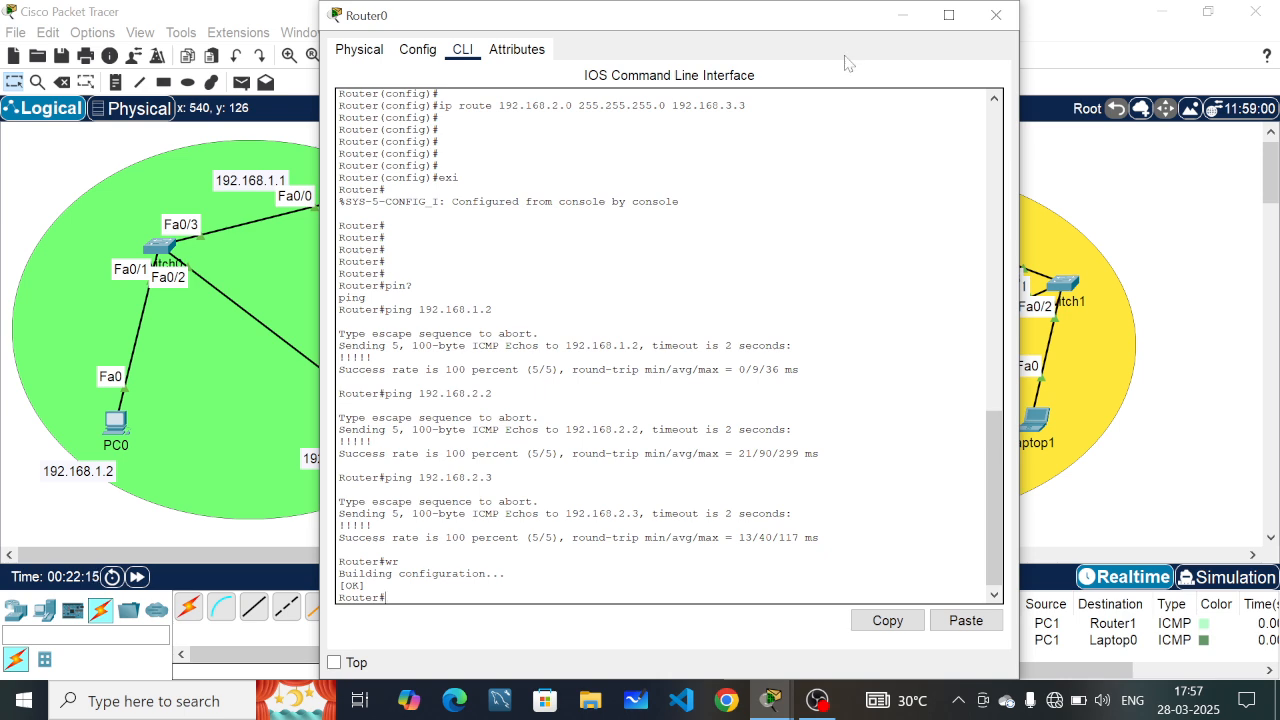
left_click(903, 15)
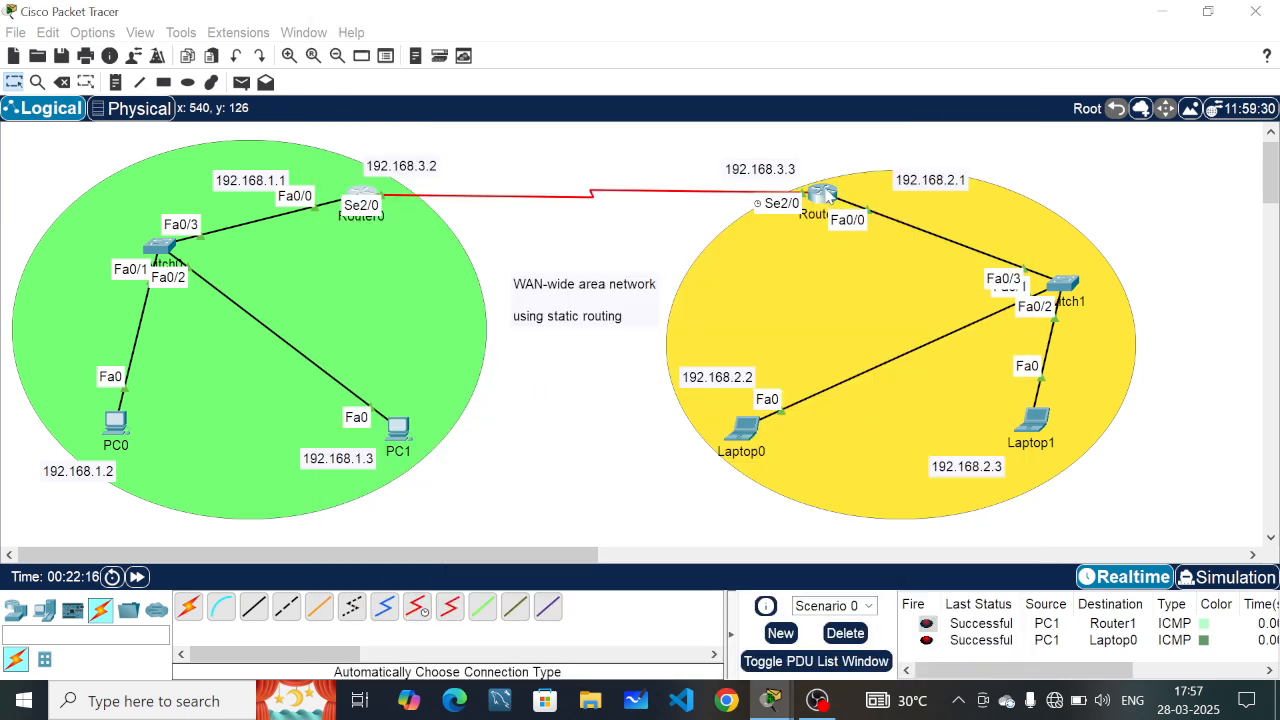
Step: Save Router1's running configuration with the wr command and close the router's window
left_click(828, 196)
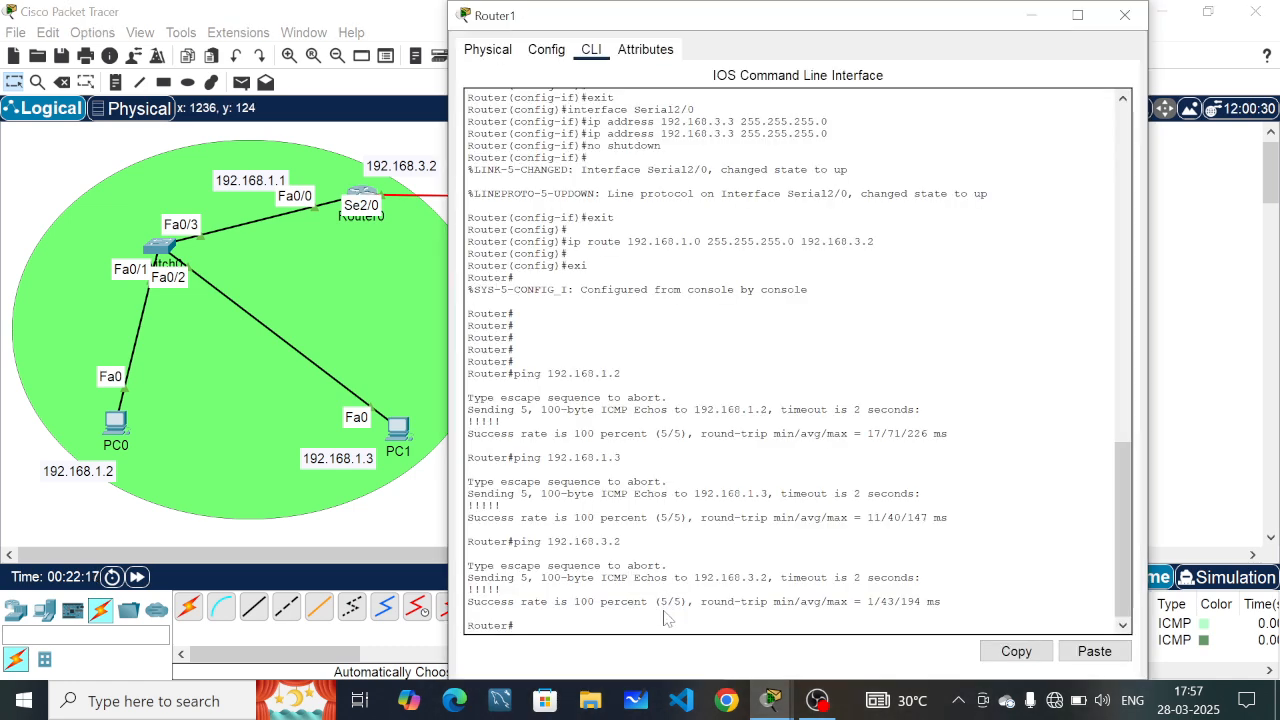
scroll(1121, 510, "down", 1)
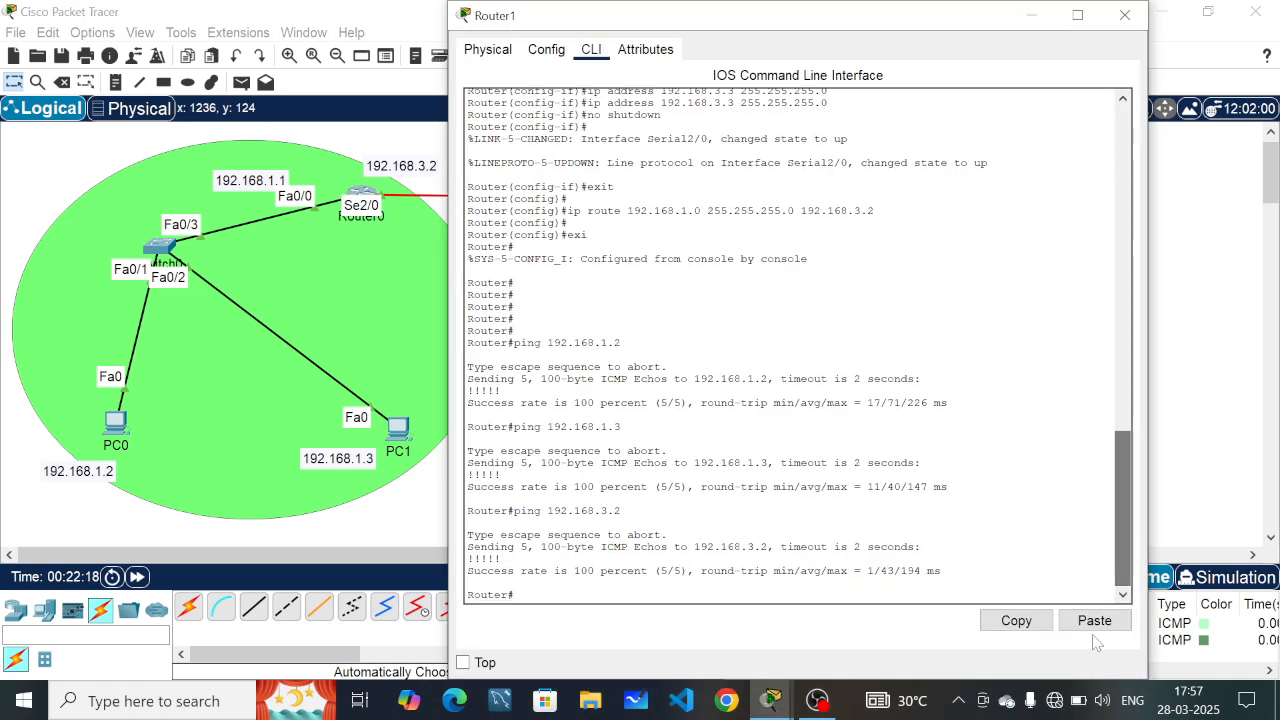
type("wr")
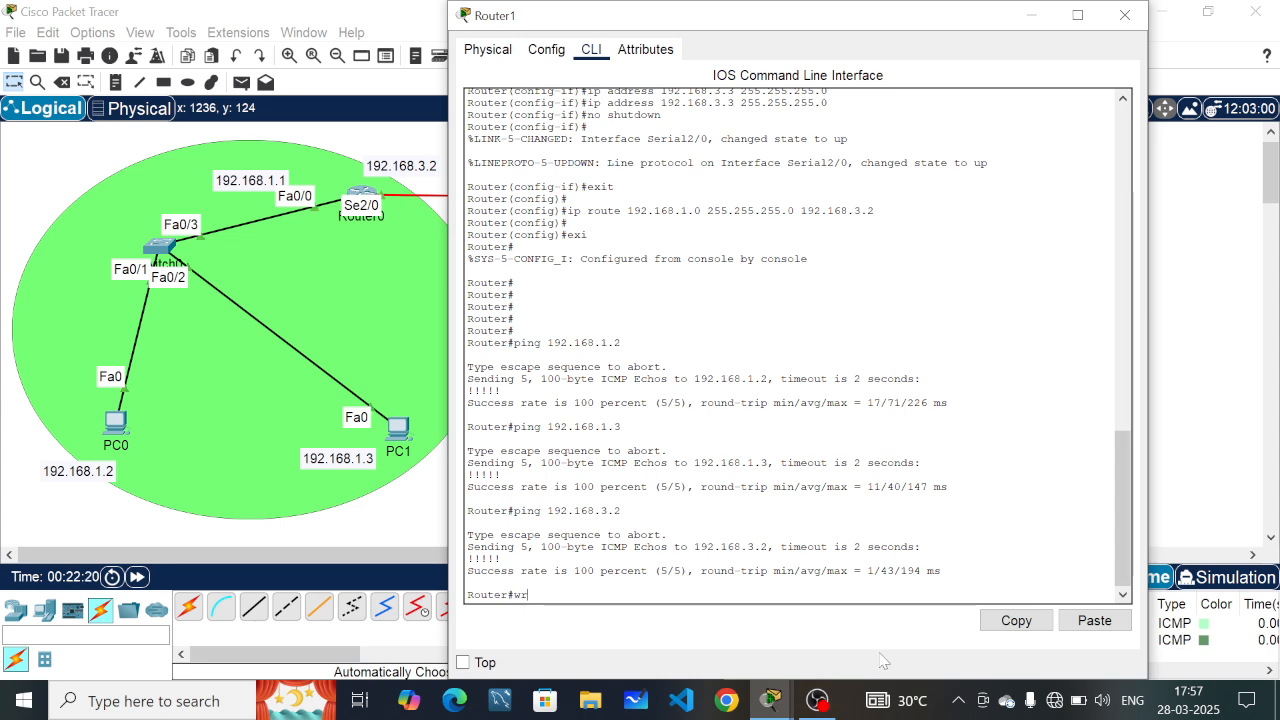
key("Return")
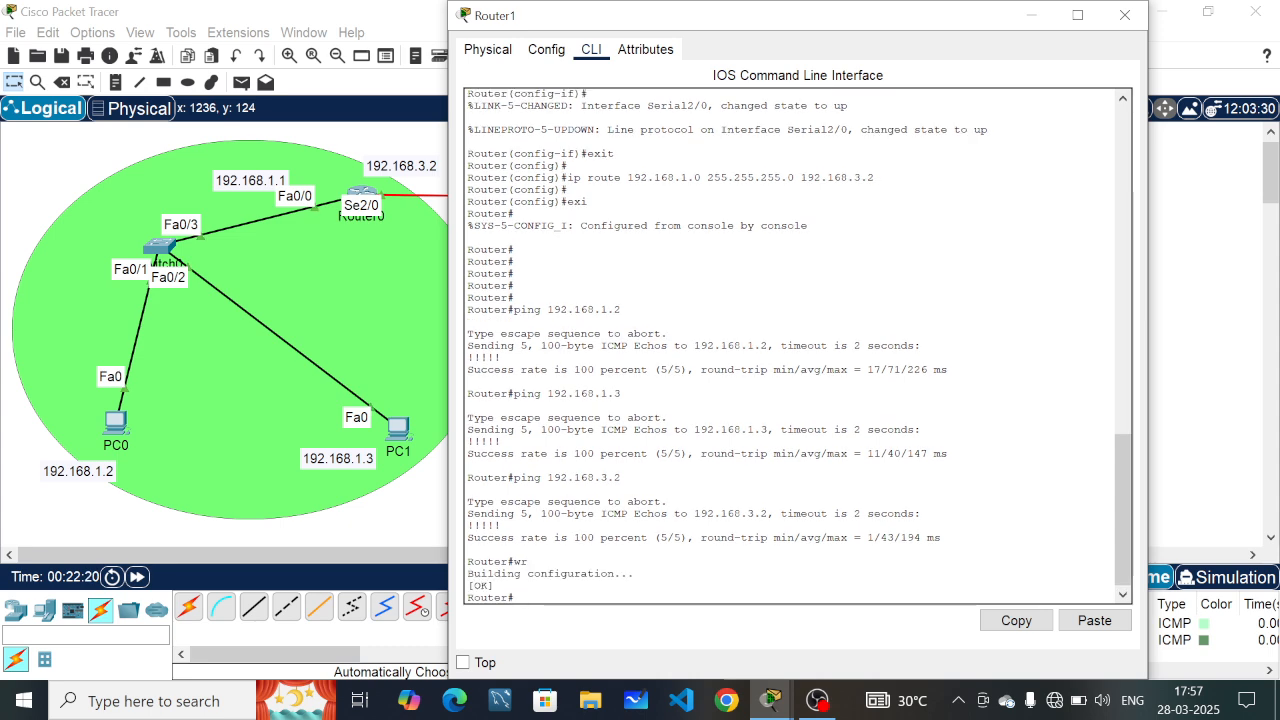
left_click(1122, 13)
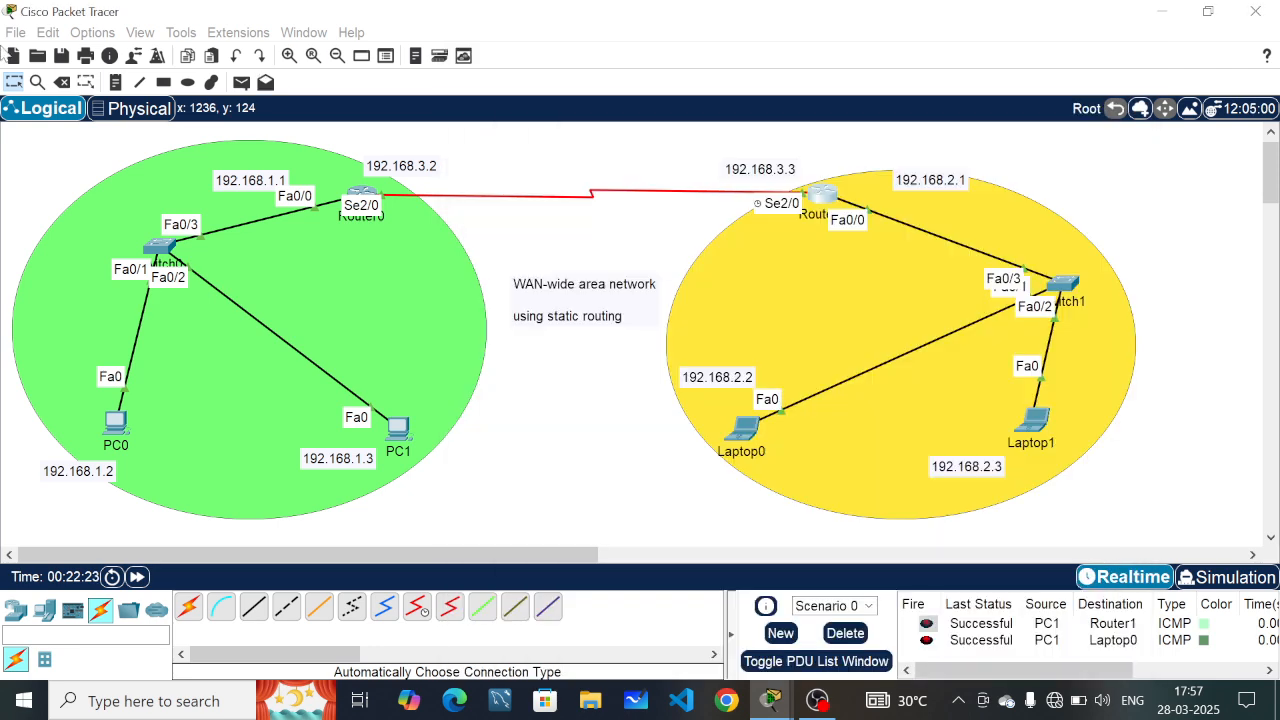
Step: Save the network as a Packet Tracer file named WAN in the CPT folder, and exit the program without saving again
left_click(13, 33)
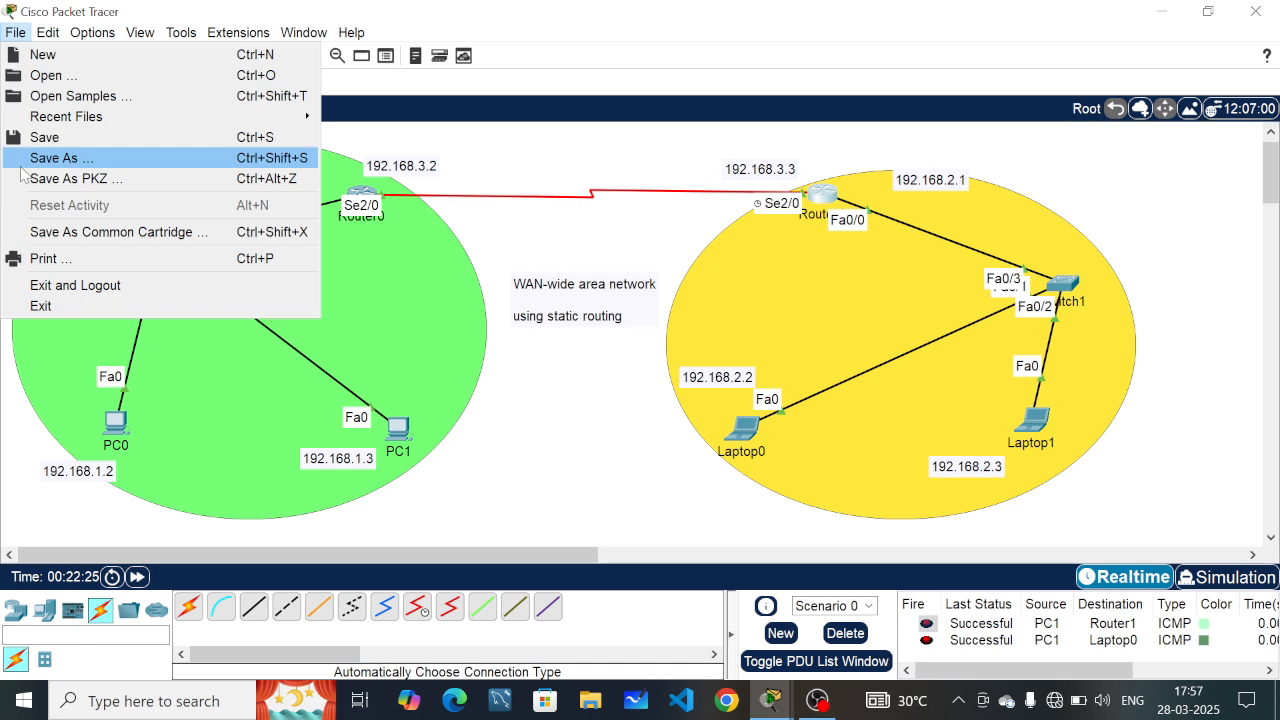
left_click(21, 168)
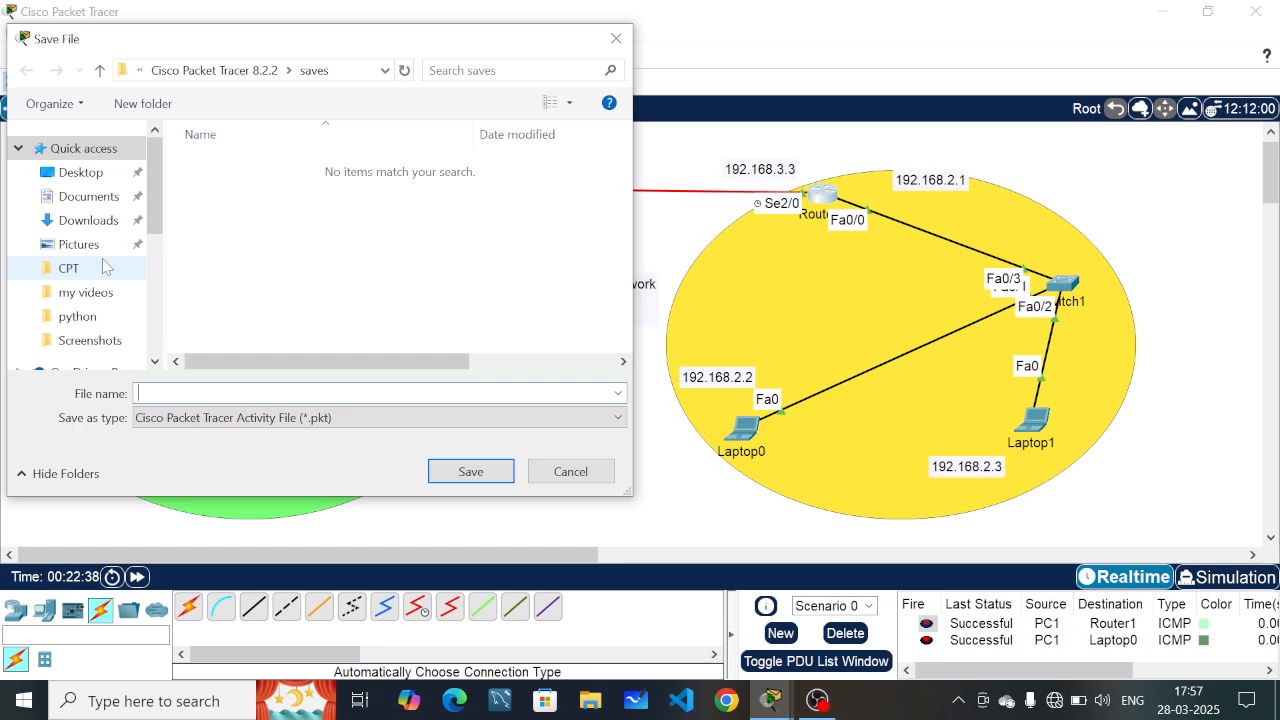
left_click(70, 268)
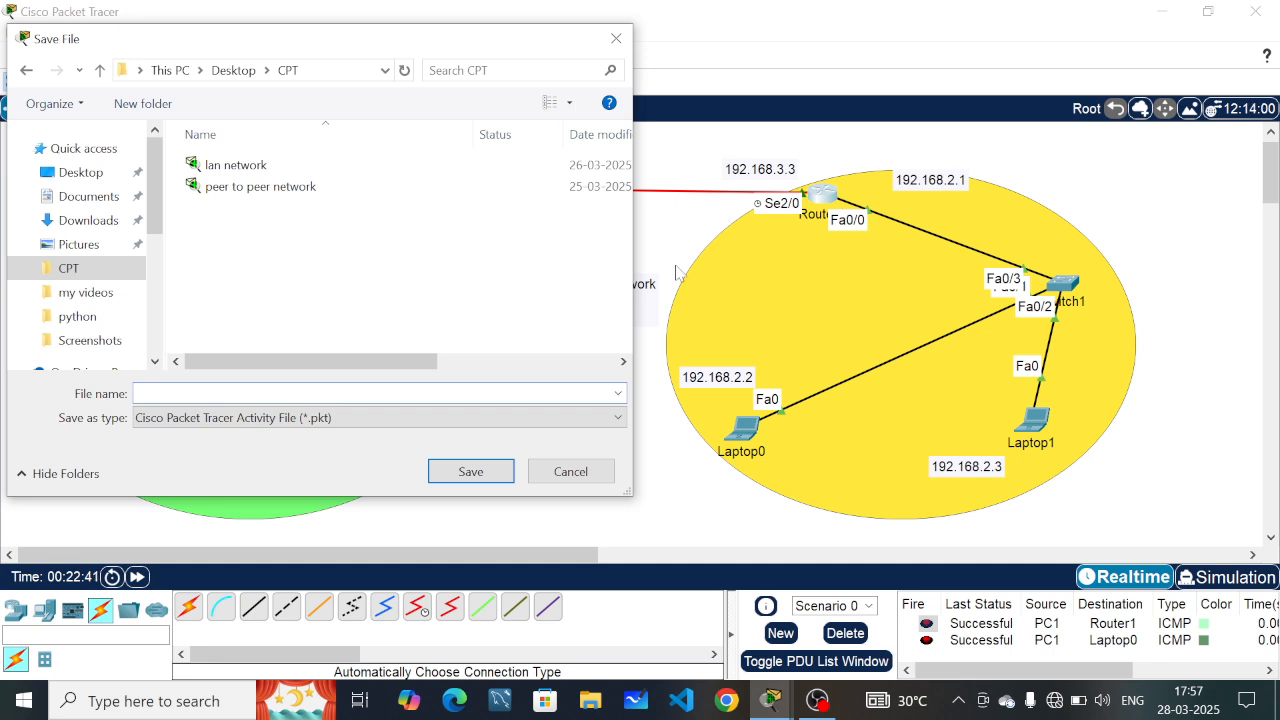
type("WAN")
left_click(471, 472)
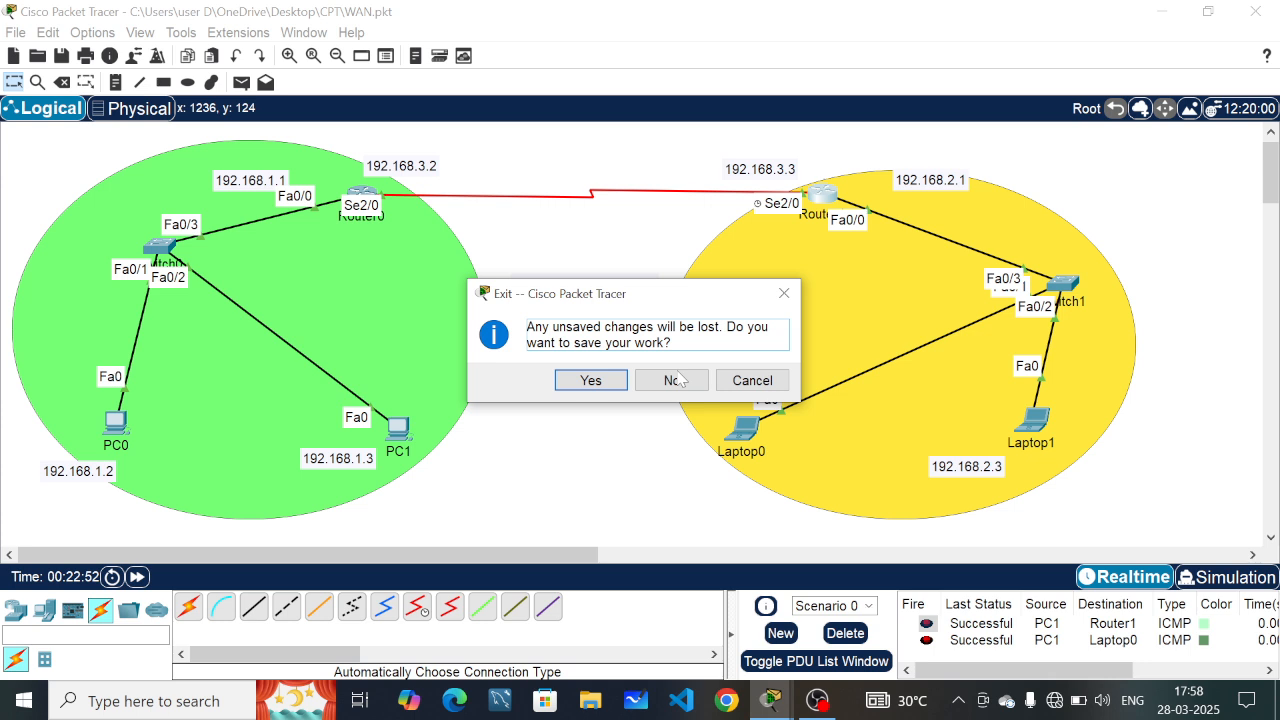
left_click(664, 382)
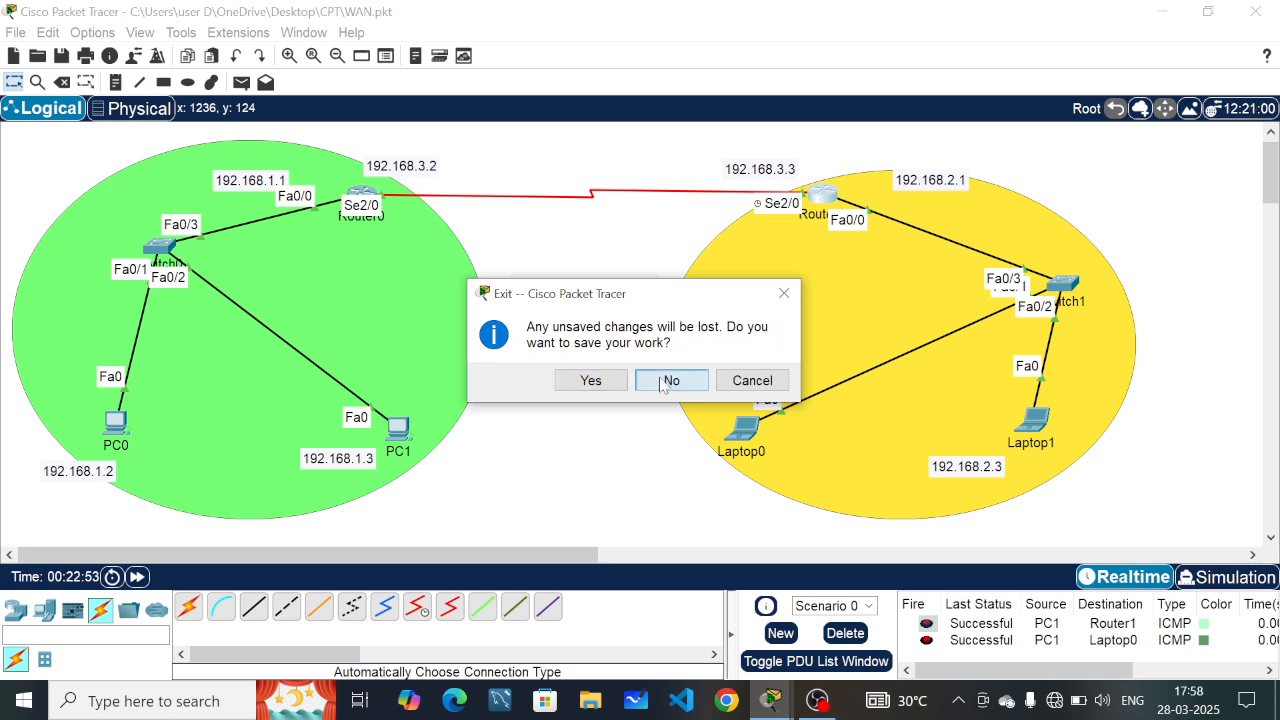
left_click(662, 382)
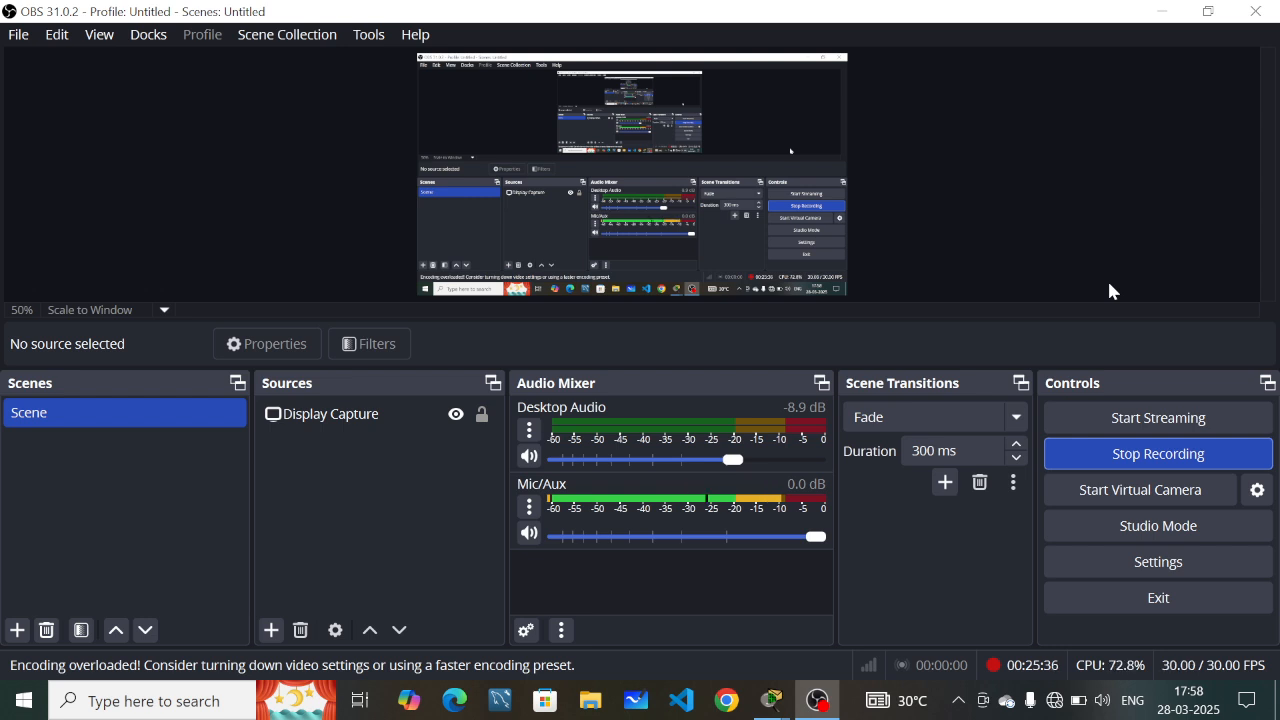